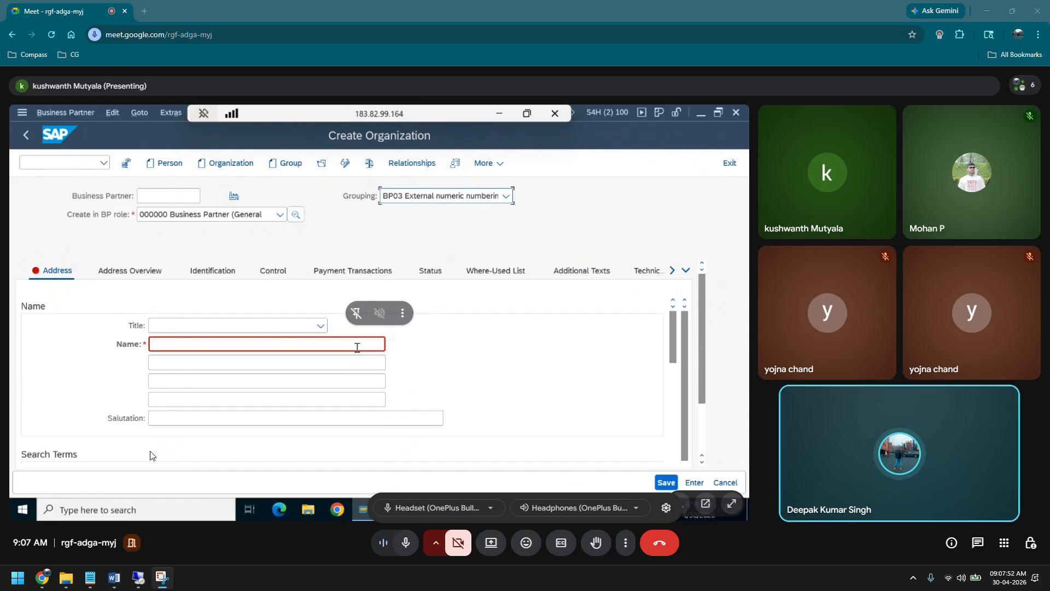
click(138, 578)
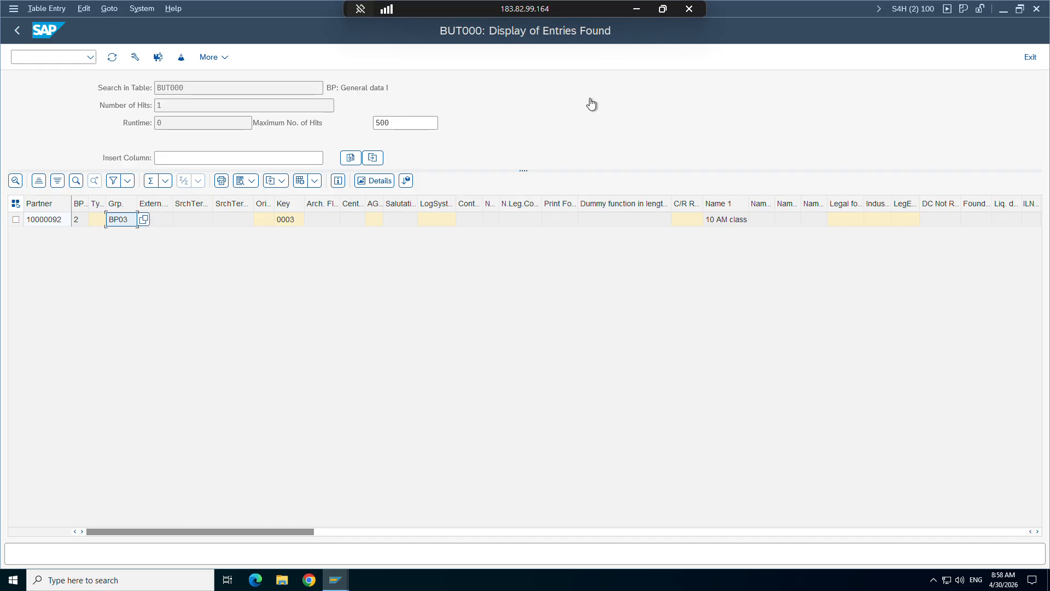
click(632, 10)
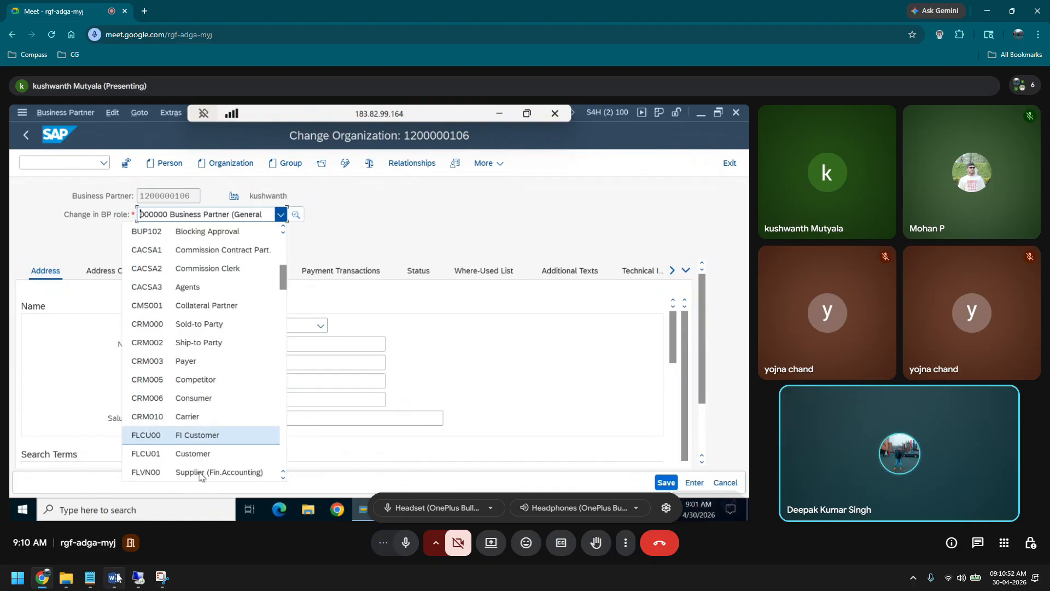
Step: Switch to the remote SAP session and view the BP roles available for the displayed organization
click(140, 578)
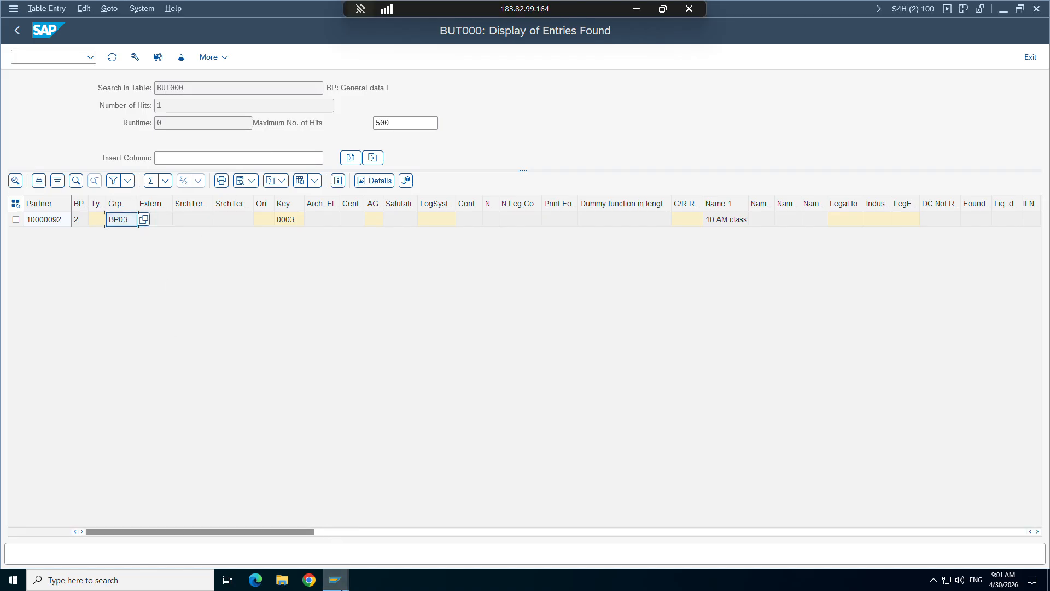
mouse_move(335, 580)
click(304, 533)
click(225, 105)
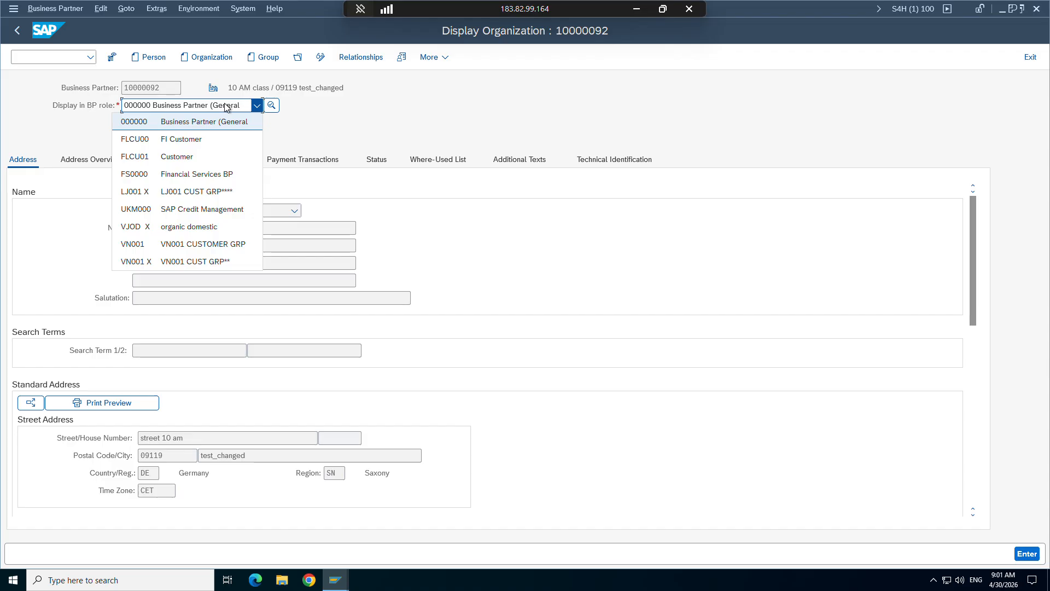
click(629, 8)
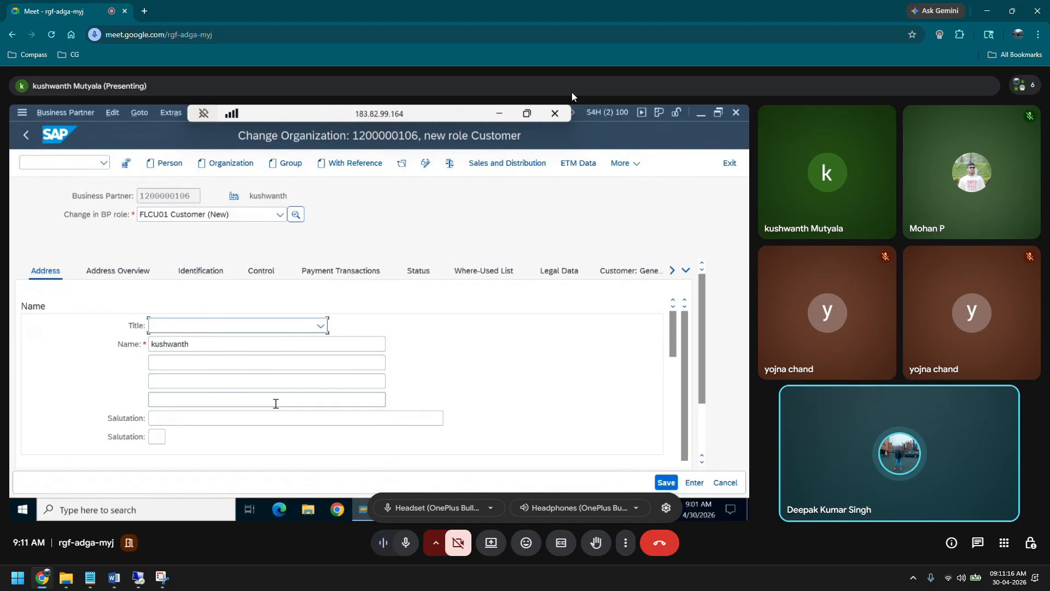
scroll(275, 406, down, 3)
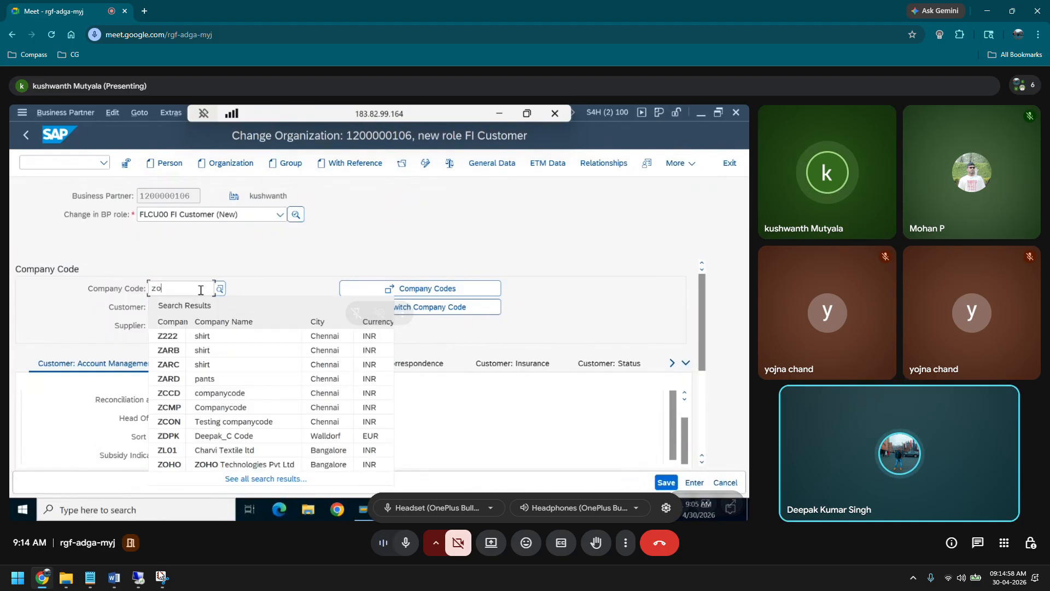
Step: Return to the remote SAP session and display the organization in BP role FLCU00 FI Customer
click(143, 580)
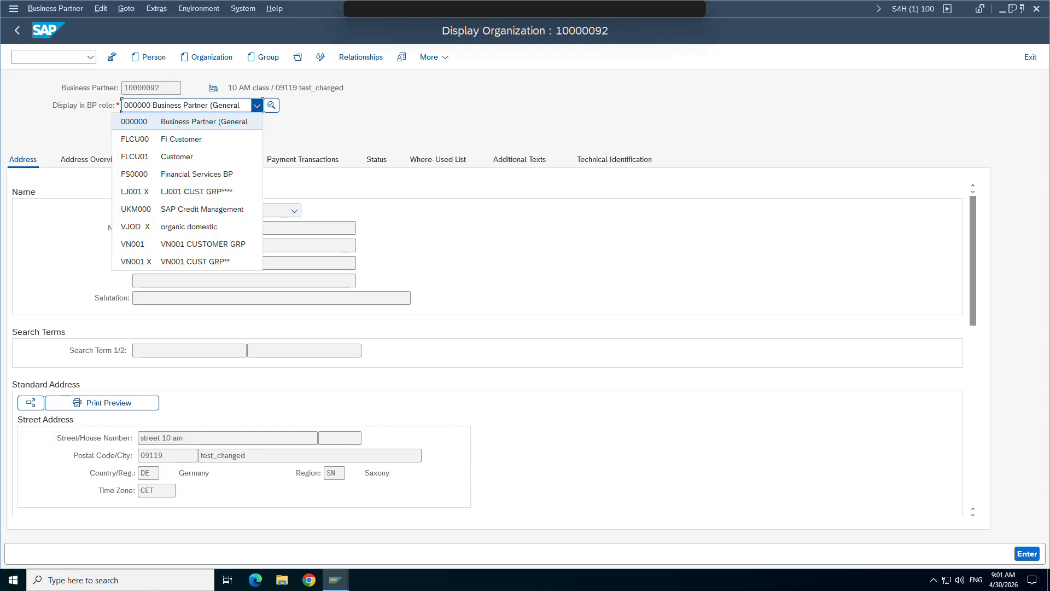
click(143, 579)
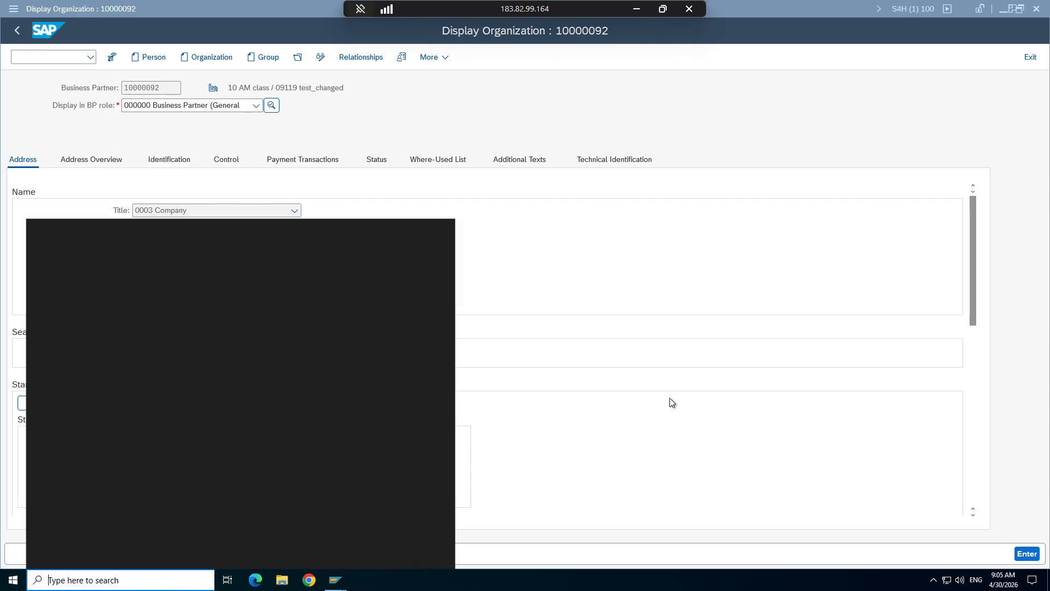
click(670, 401)
click(231, 107)
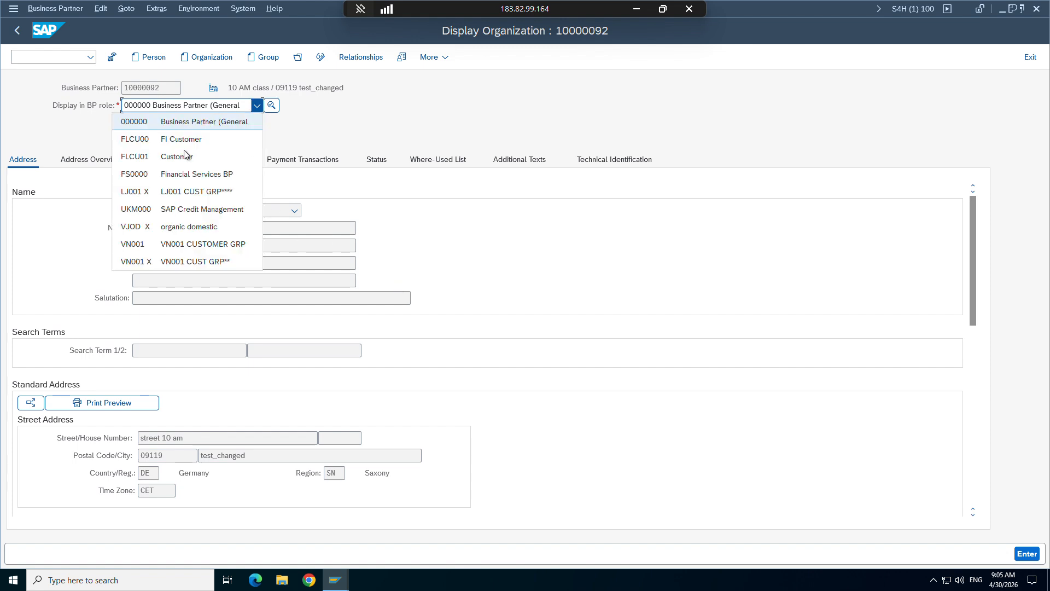
click(180, 139)
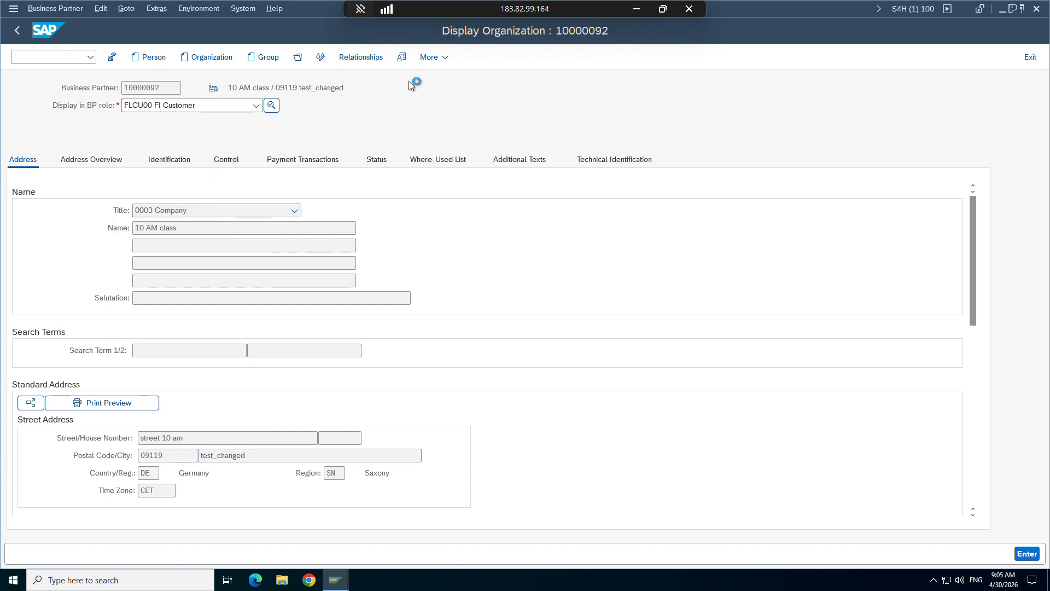
Step: View the FI customer's assigned company codes and select ZCON in the list
click(386, 58)
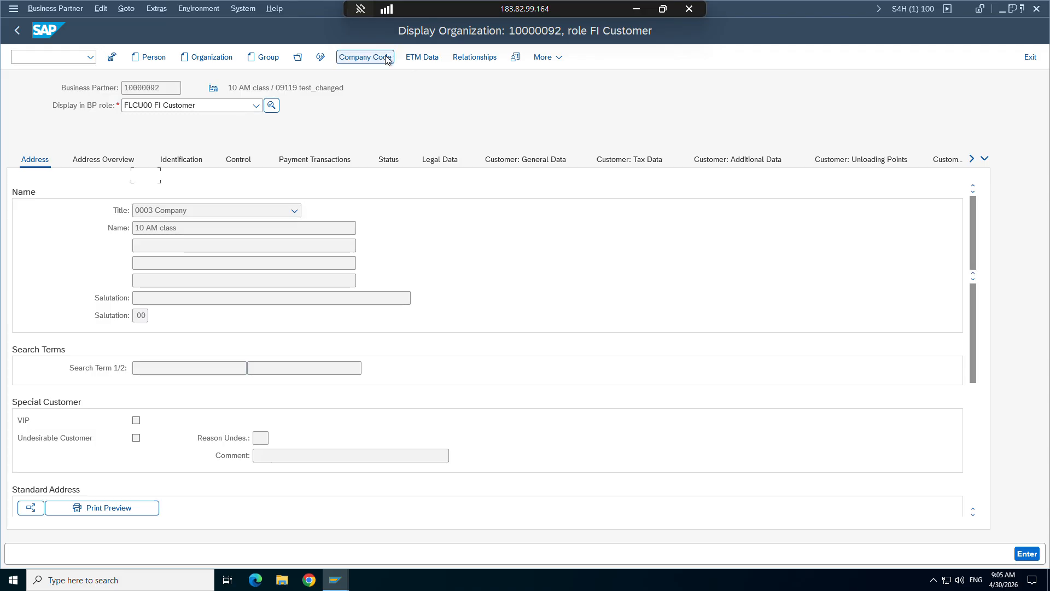
click(386, 176)
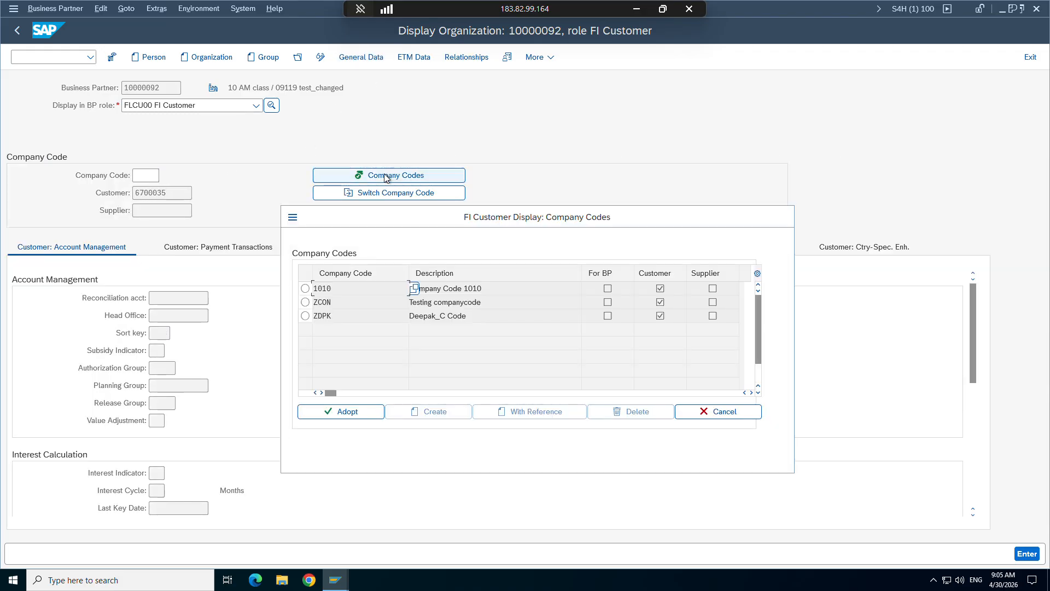
click(305, 302)
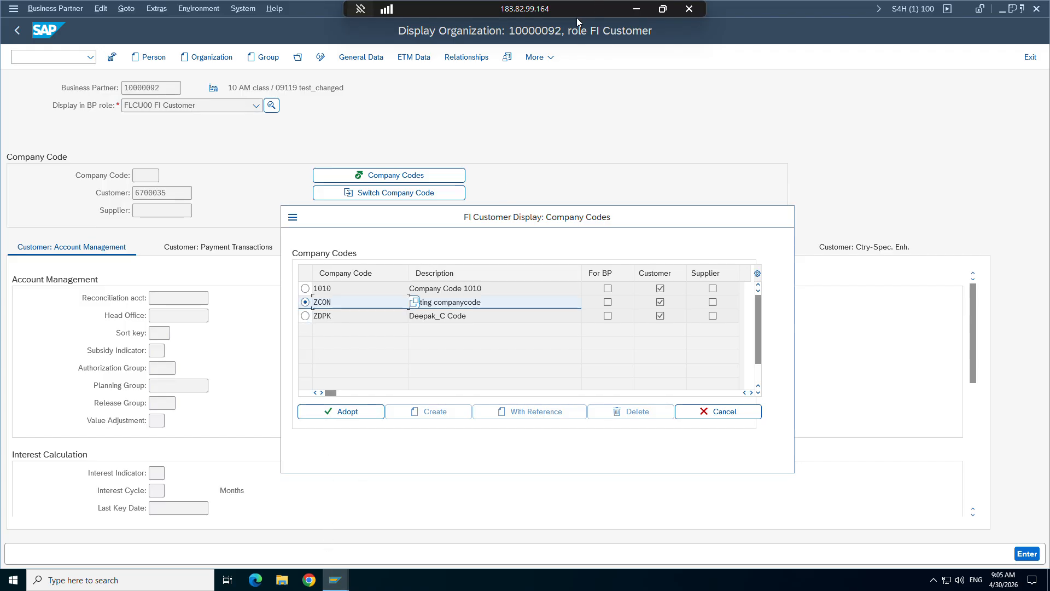
click(627, 8)
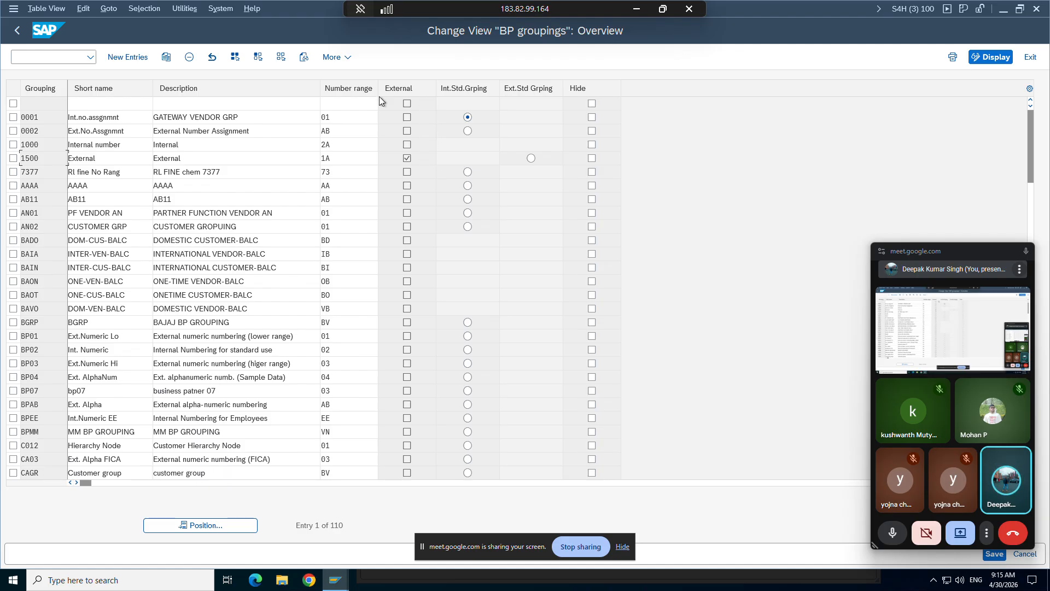
Step: Display the number range intervals for object BU_PARTNER, check interval 1A, and return to the IMG structure
click(17, 30)
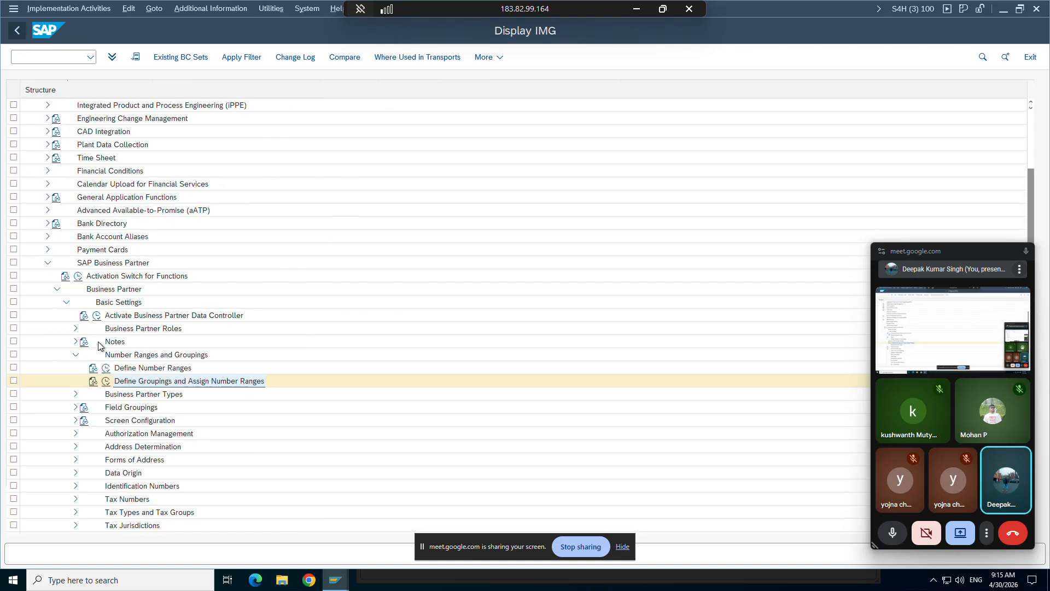
click(105, 367)
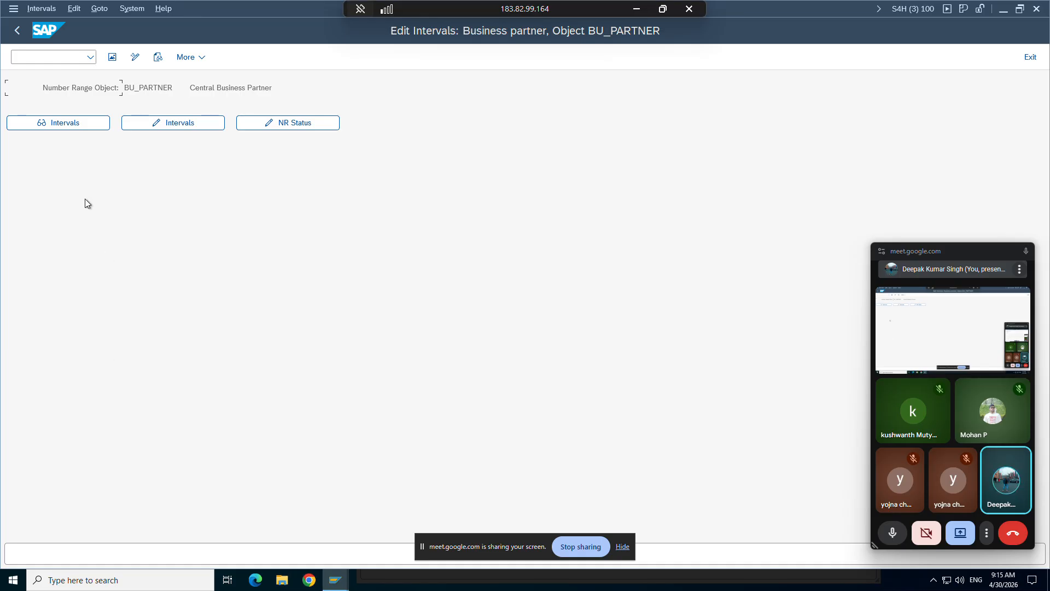
click(69, 122)
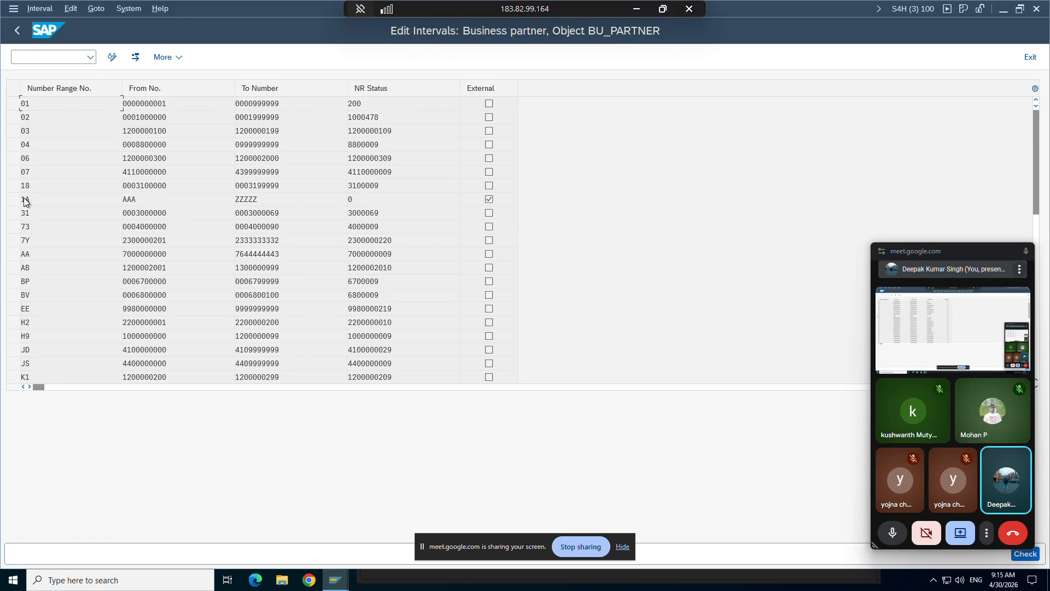
double_click(123, 200)
click(17, 30)
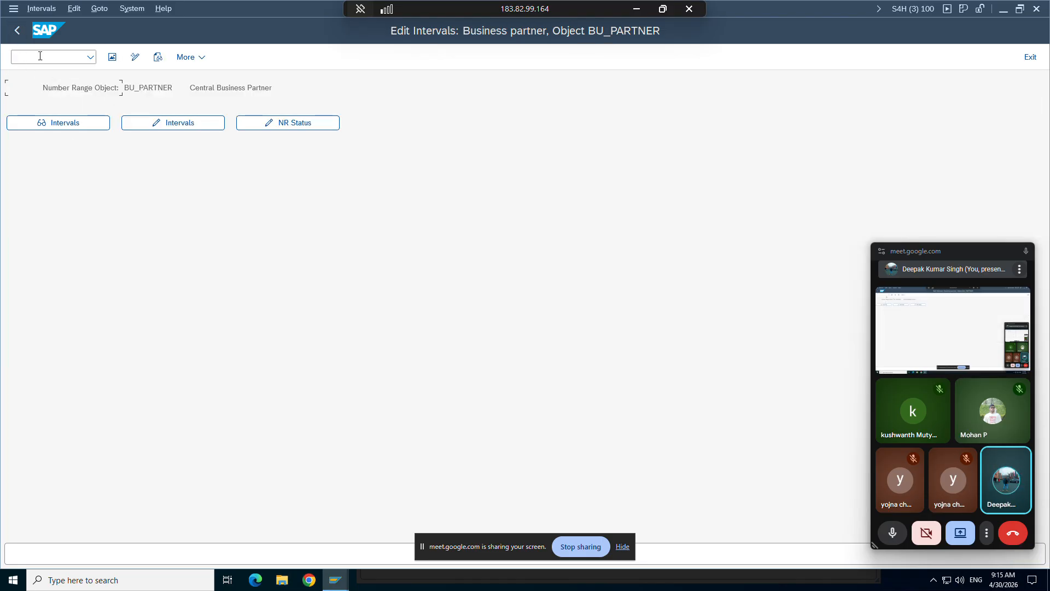
click(17, 30)
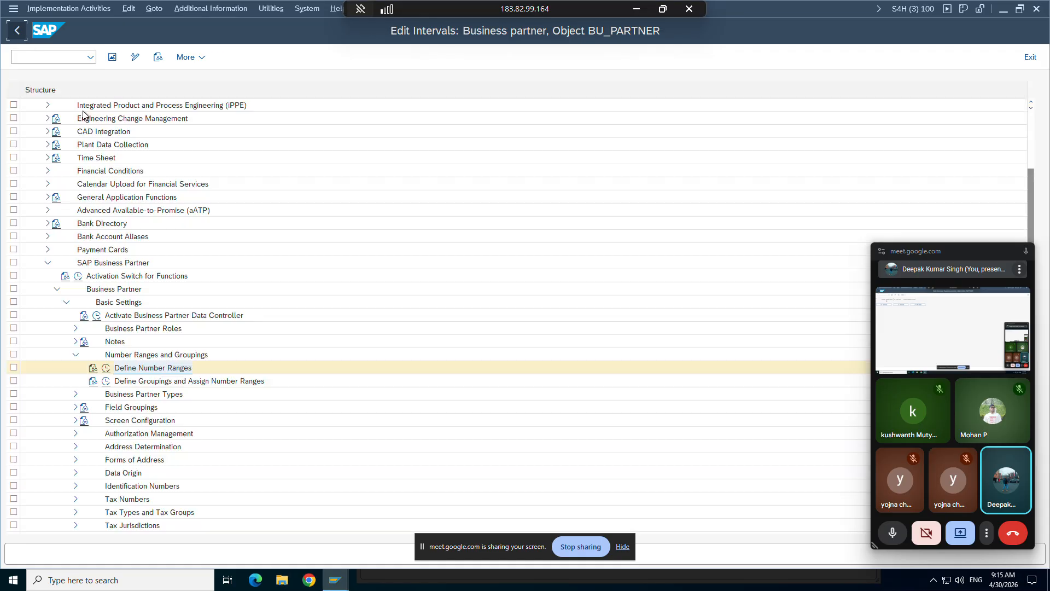
Step: Open Define Groupings and Assign Number Ranges, select grouping 1500, and review the number range assignments of the other groupings
click(104, 381)
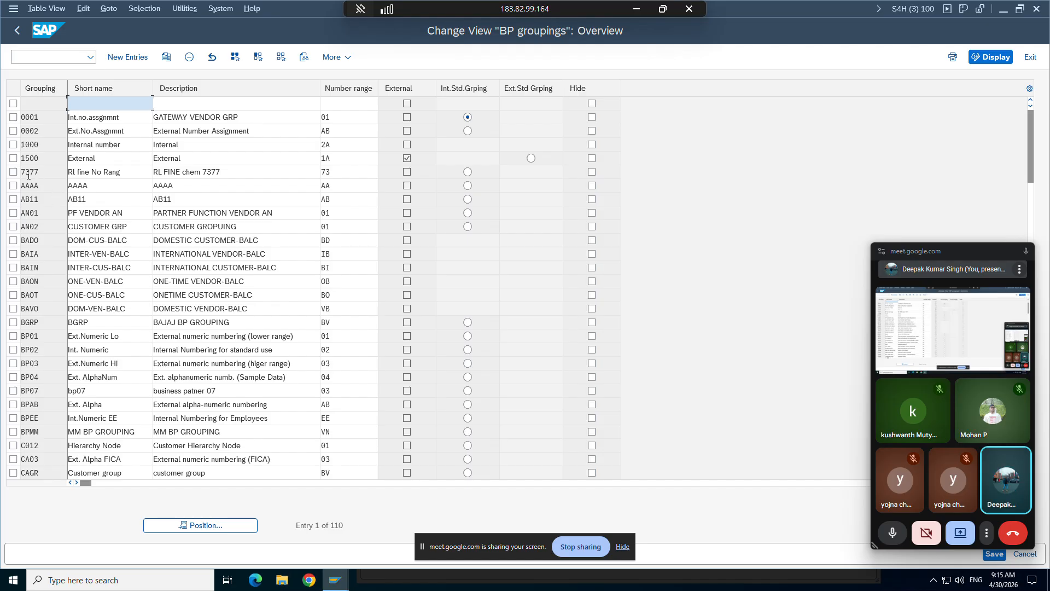
click(15, 161)
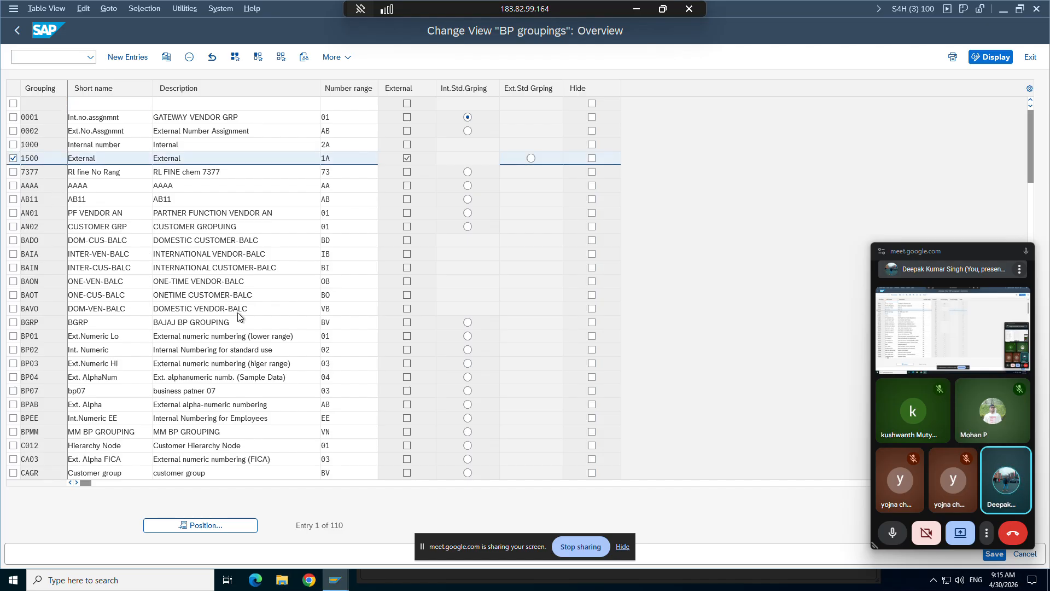
scroll(237, 316, down, 11)
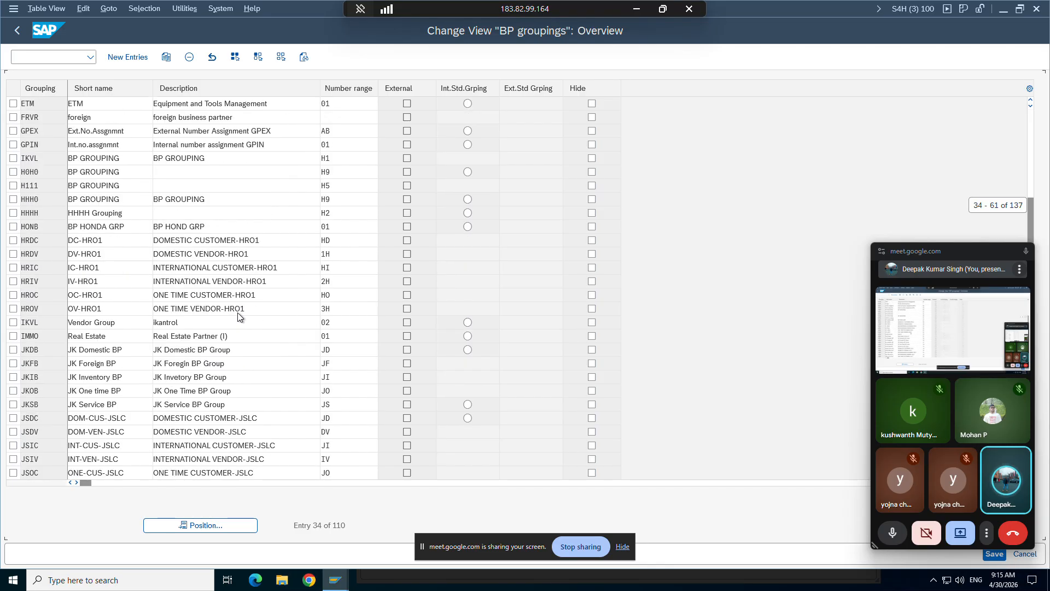
scroll(238, 313, down, 18)
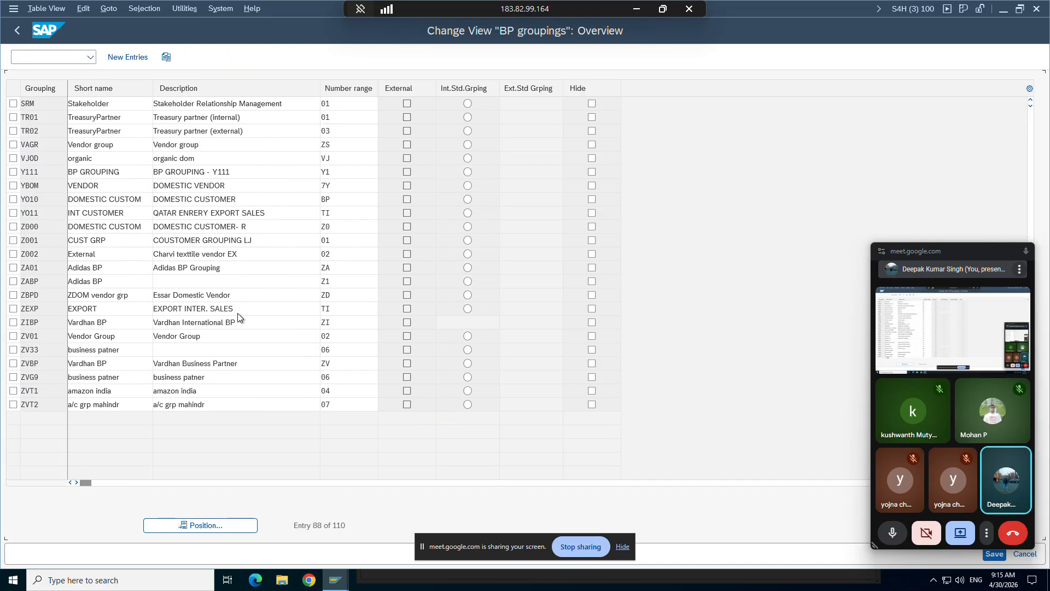
scroll(237, 312, down, 3)
scroll(237, 313, up, 6)
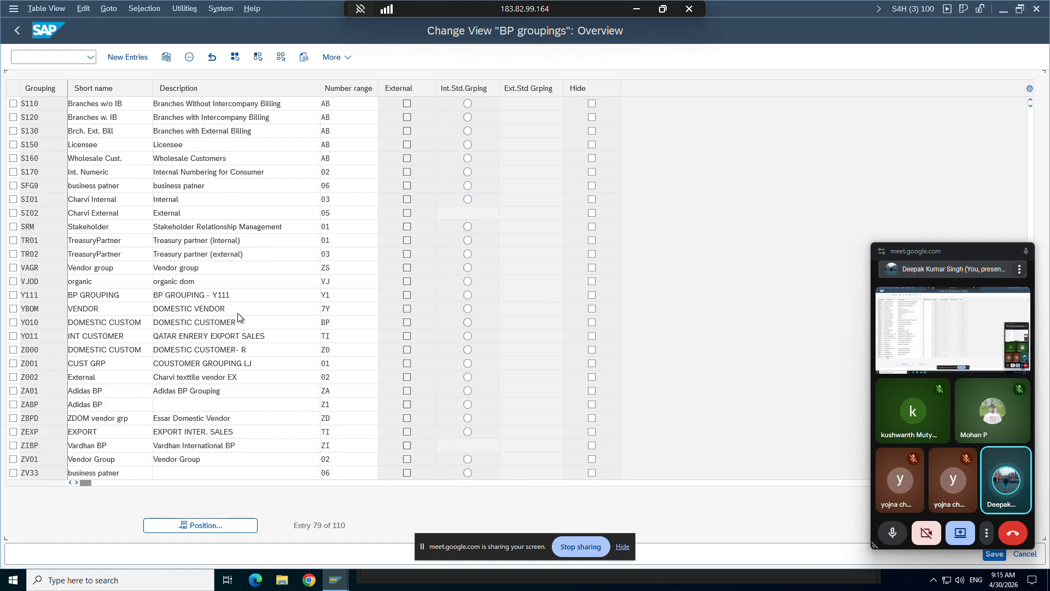
scroll(237, 313, up, 20)
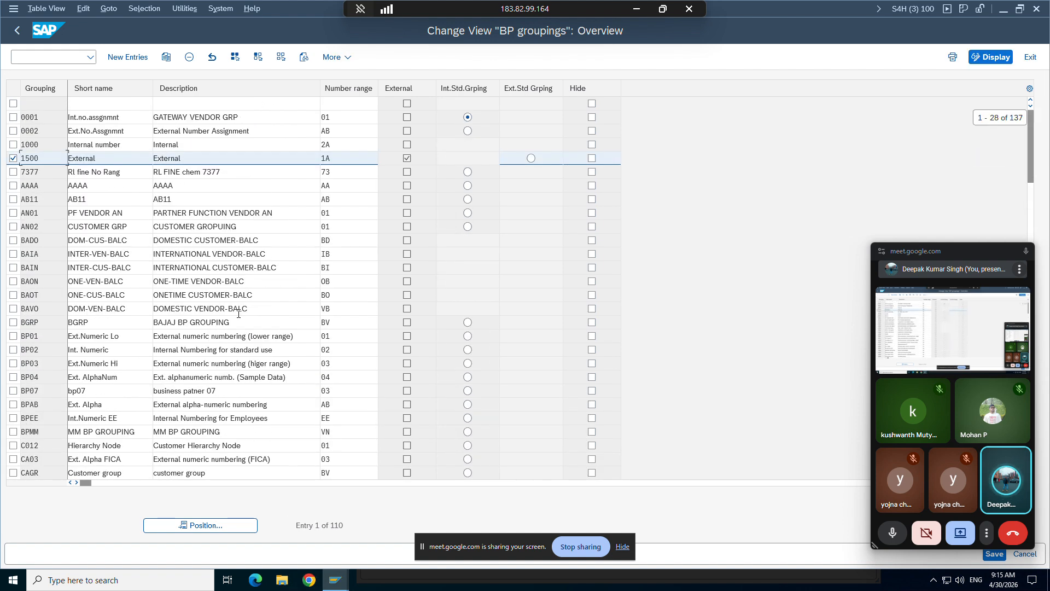
Step: Go to Maintain Business Partner, check the search criteria options, and start creating an organization
click(14, 8)
click(52, 123)
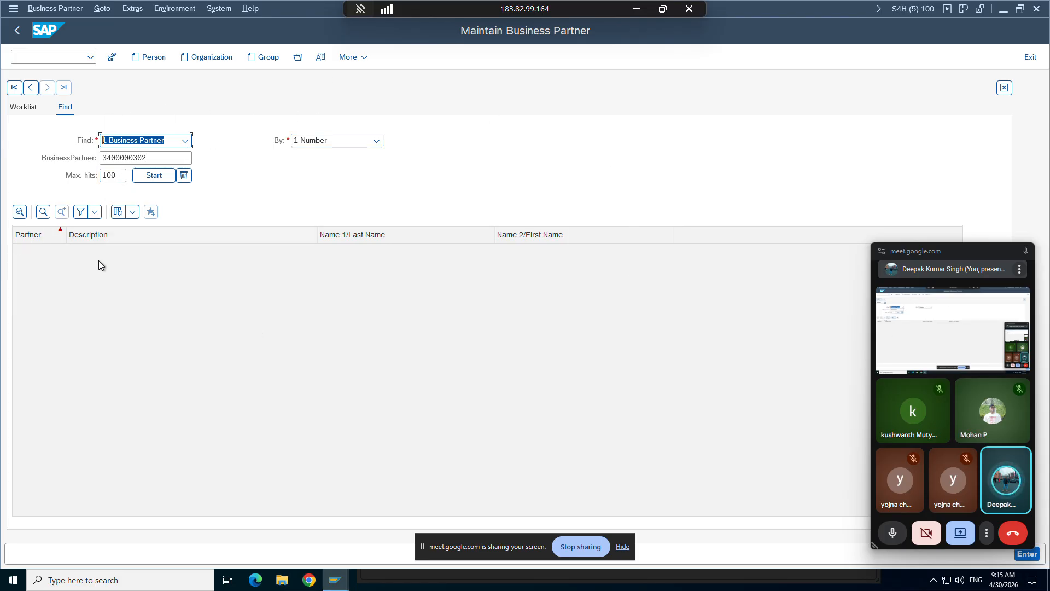
click(377, 140)
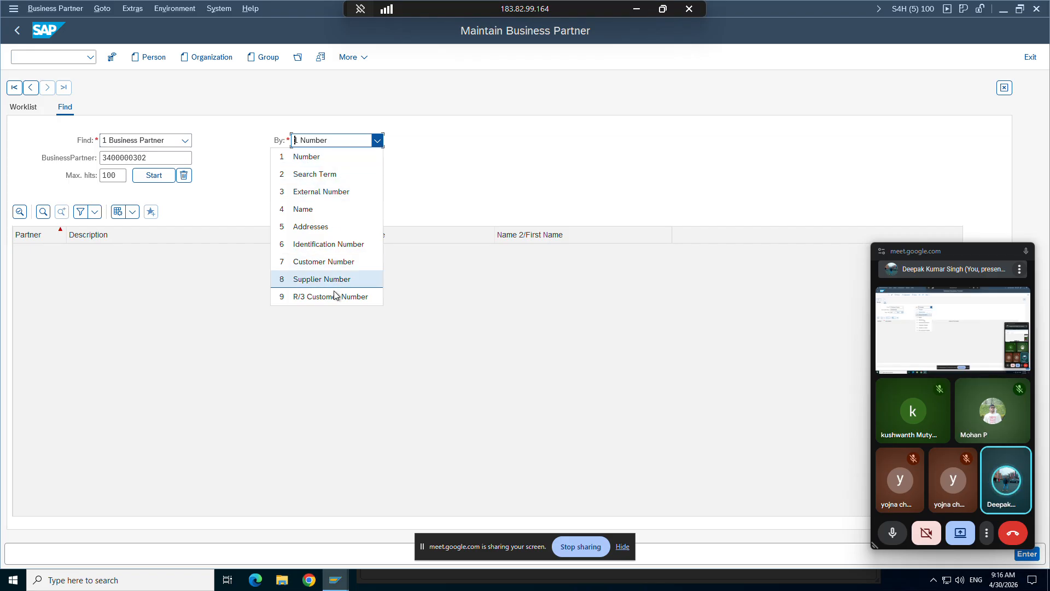
click(269, 108)
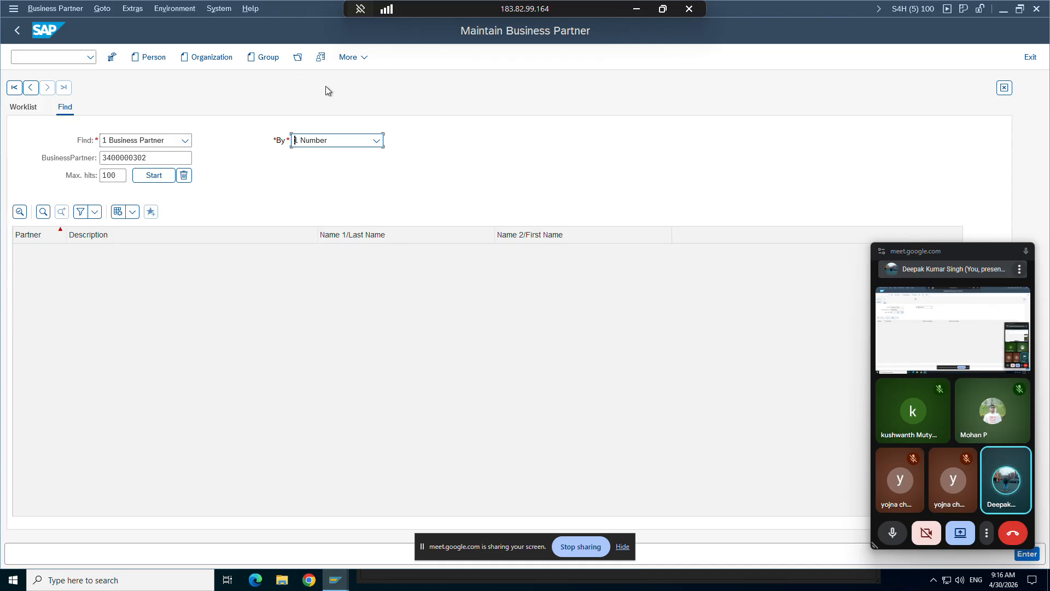
click(200, 61)
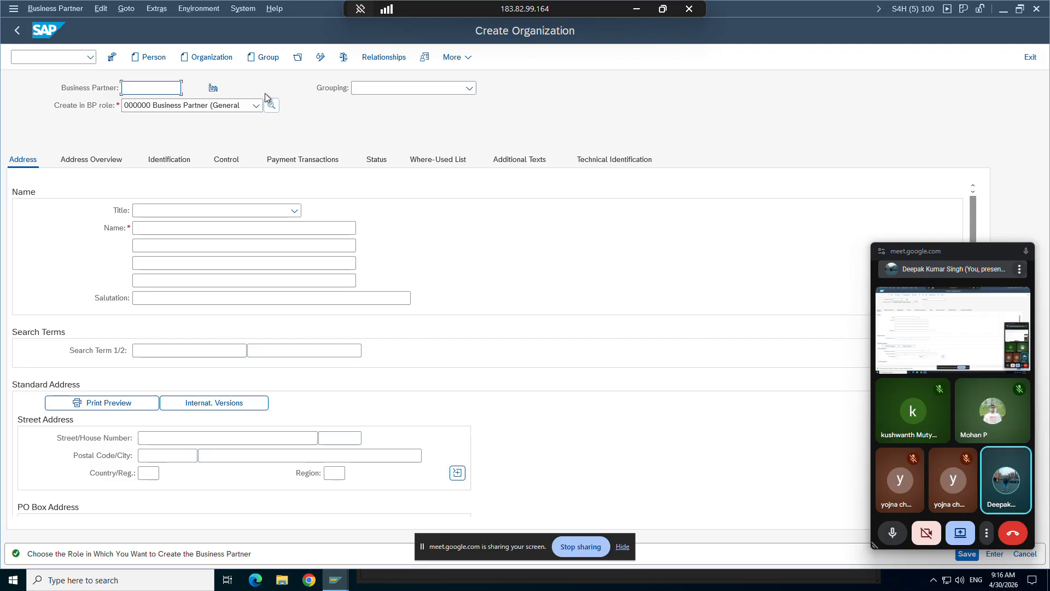
Step: Assign grouping 1500 External to the new organization
click(379, 91)
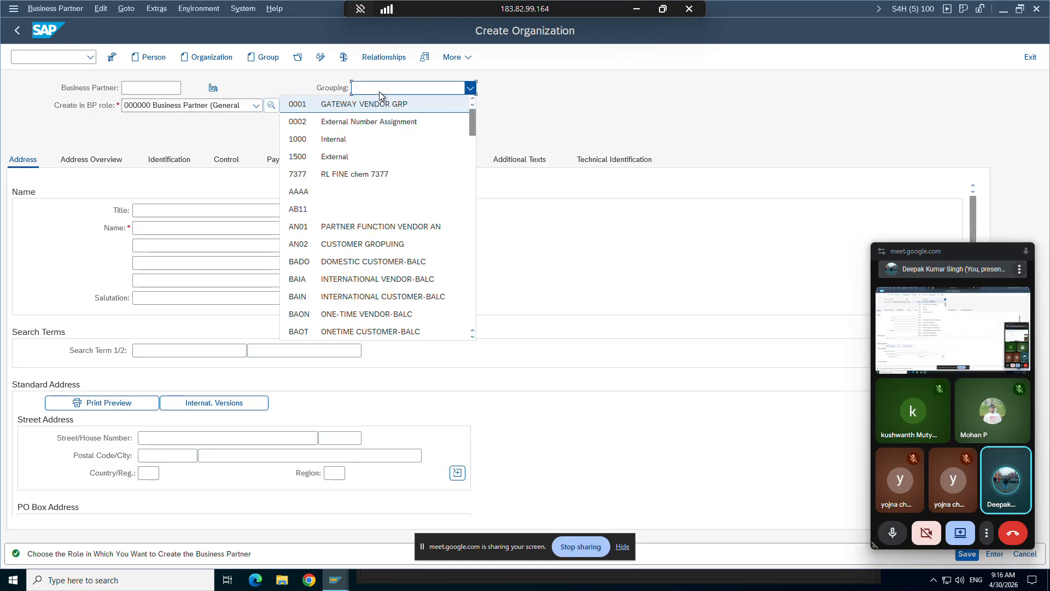
click(336, 157)
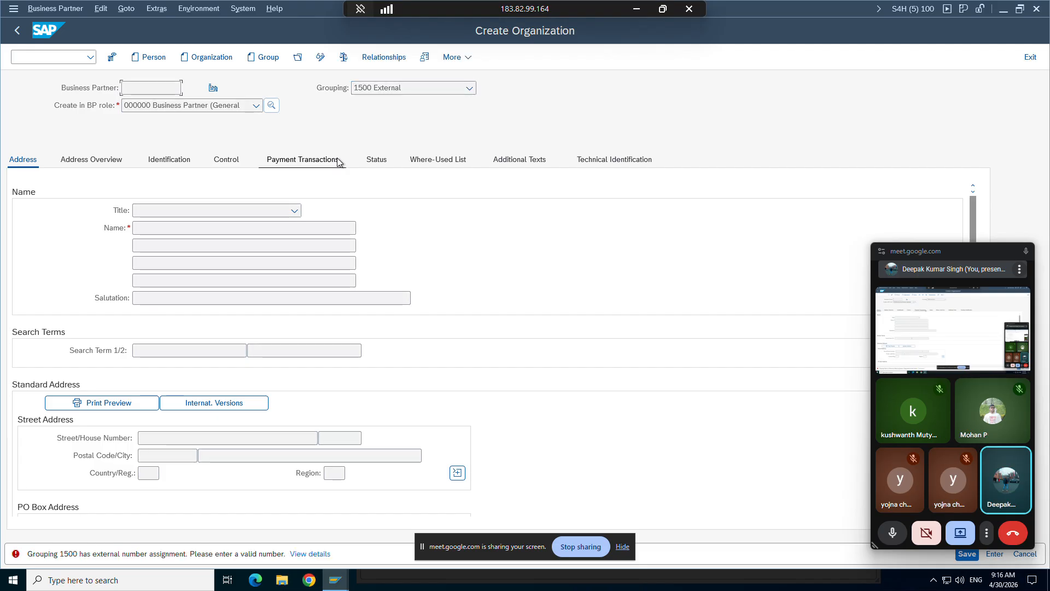
key(Return)
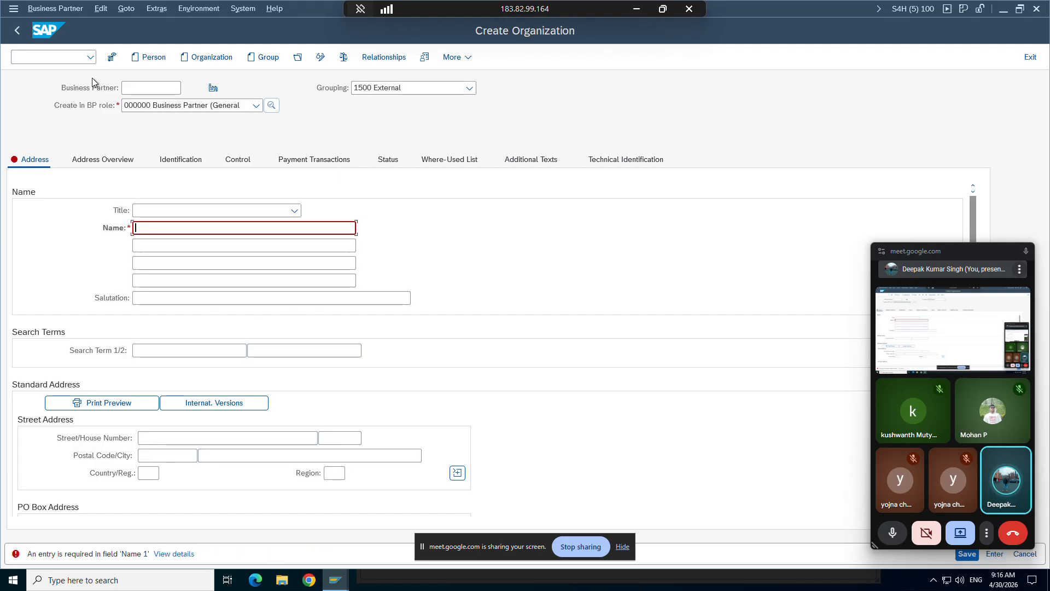
Step: Restart the business partner transaction with /nbp and choose grouping BP03 External numeric numbering for the new organization
click(50, 56)
text(/n)
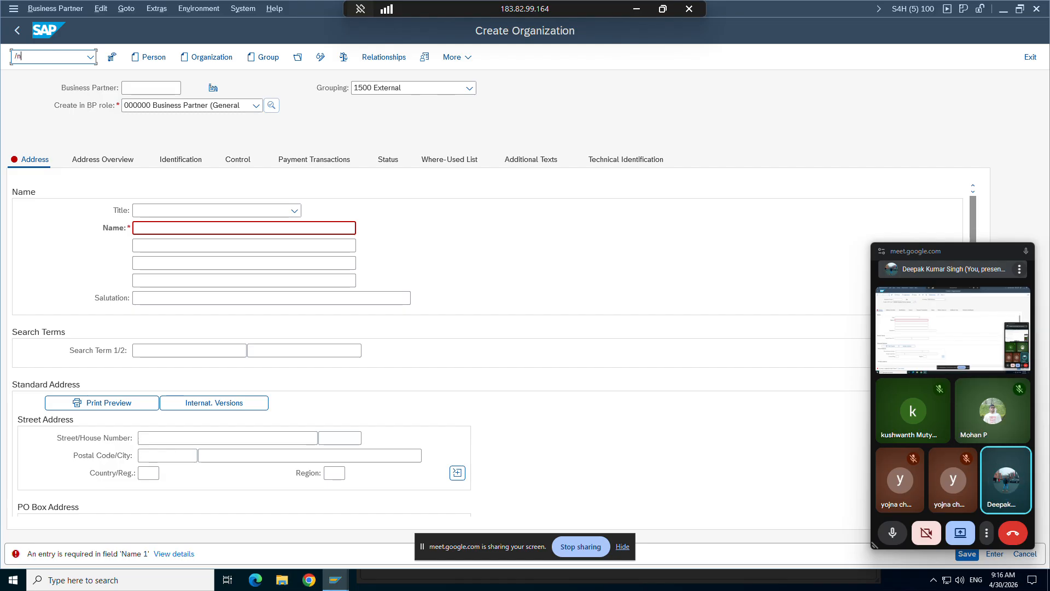
text(bp)
key(Return)
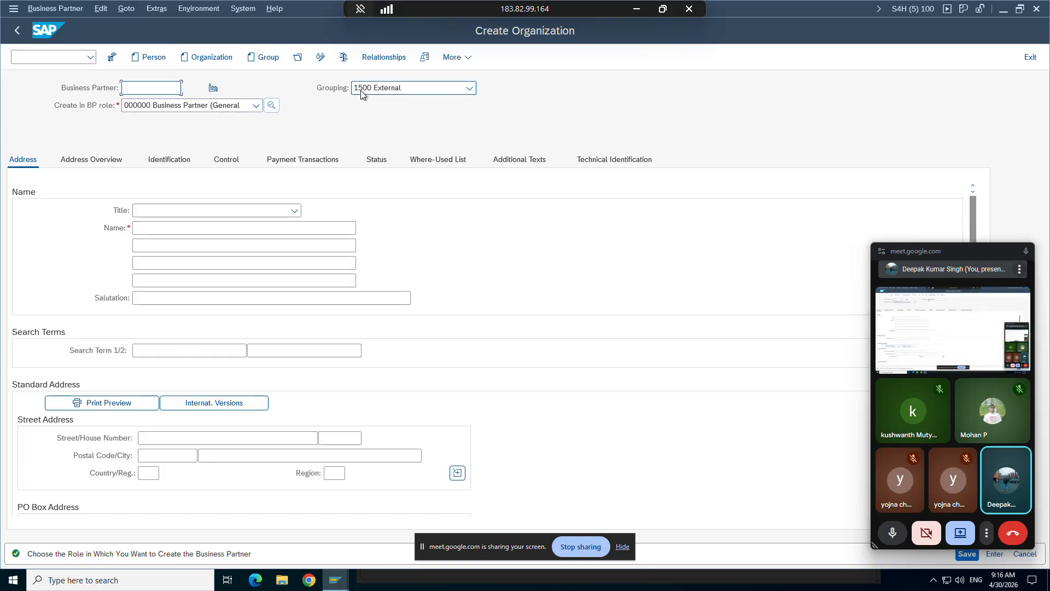
click(361, 93)
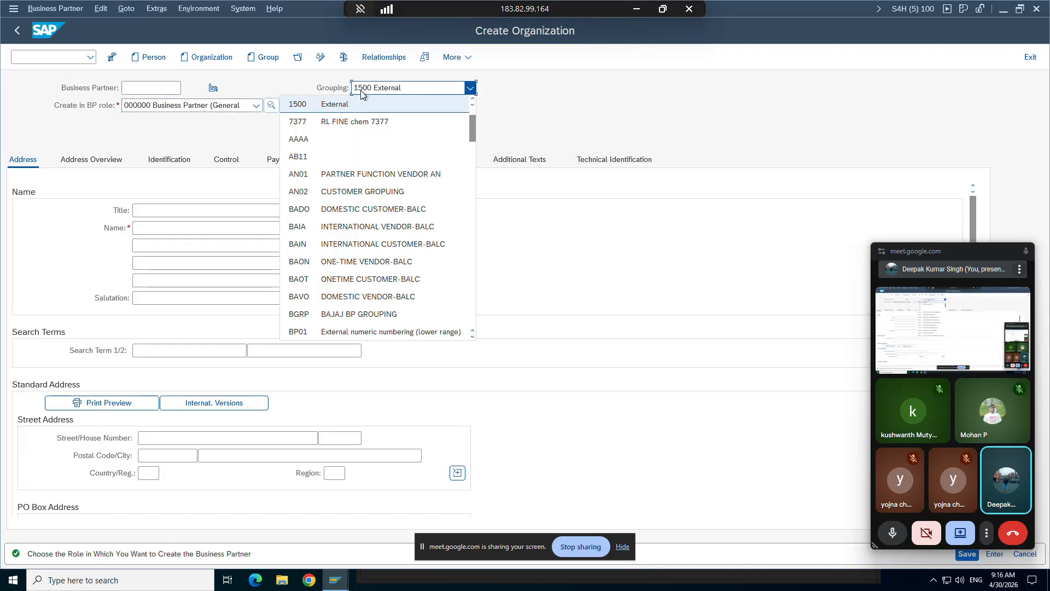
scroll(323, 290, down, 2)
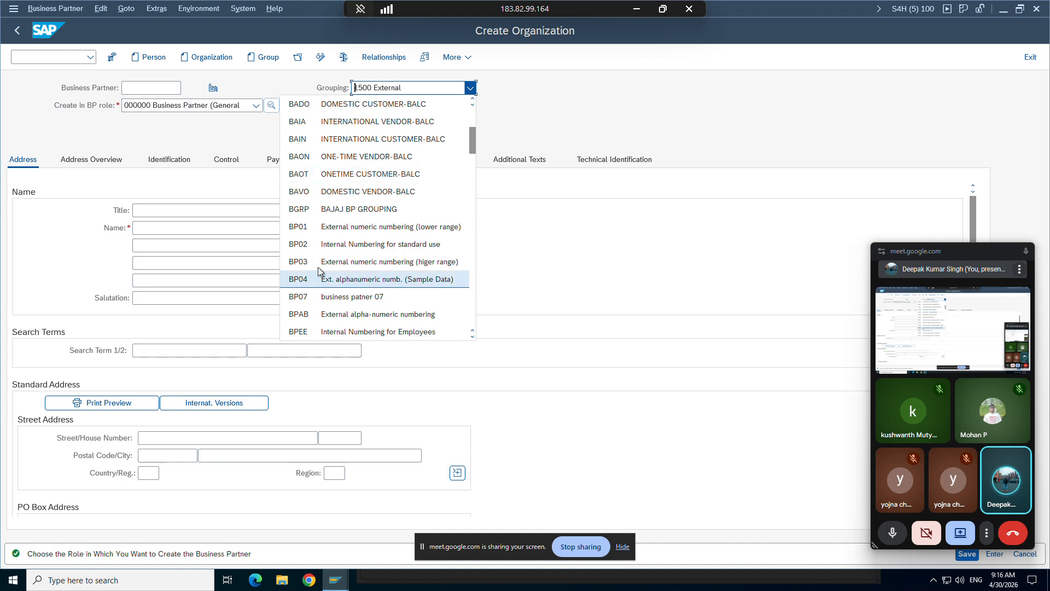
click(320, 262)
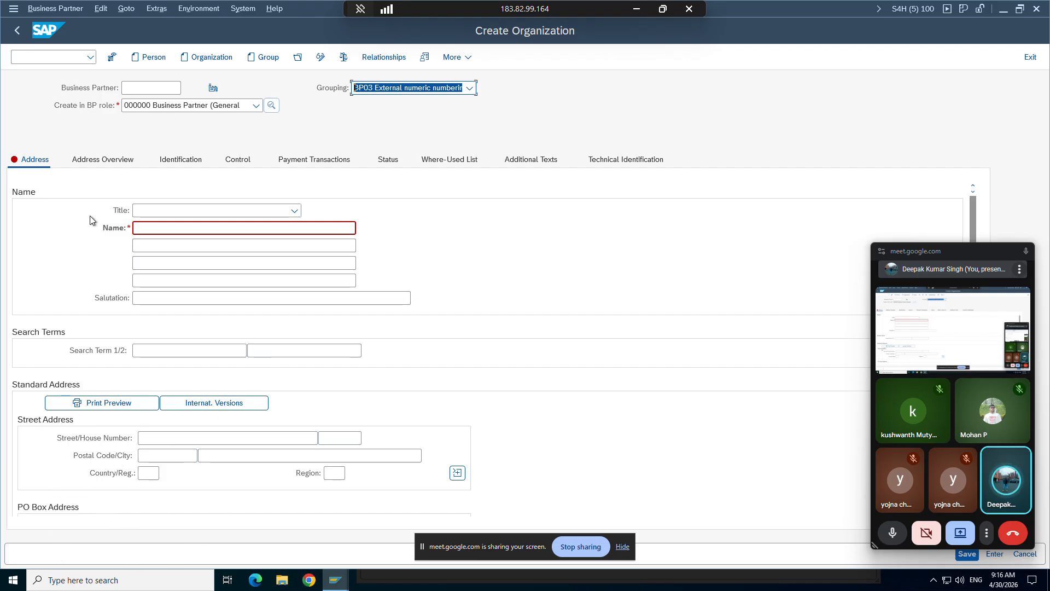
Step: Set the organization's grouping to 1500 External, confirm it, and enter a four-digit numeric business partner number
click(381, 92)
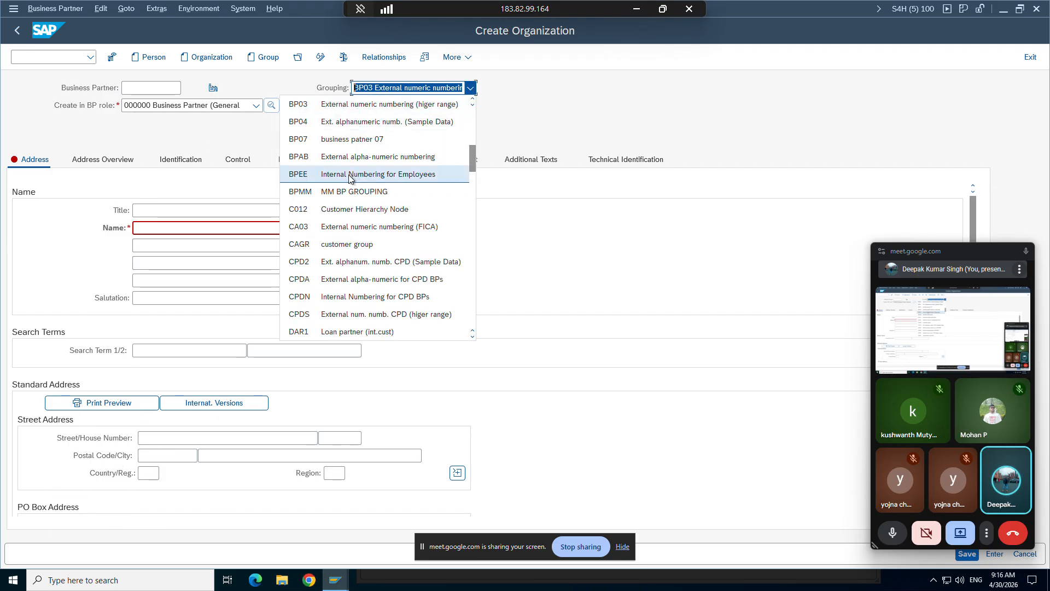
scroll(340, 174, up, 8)
click(323, 157)
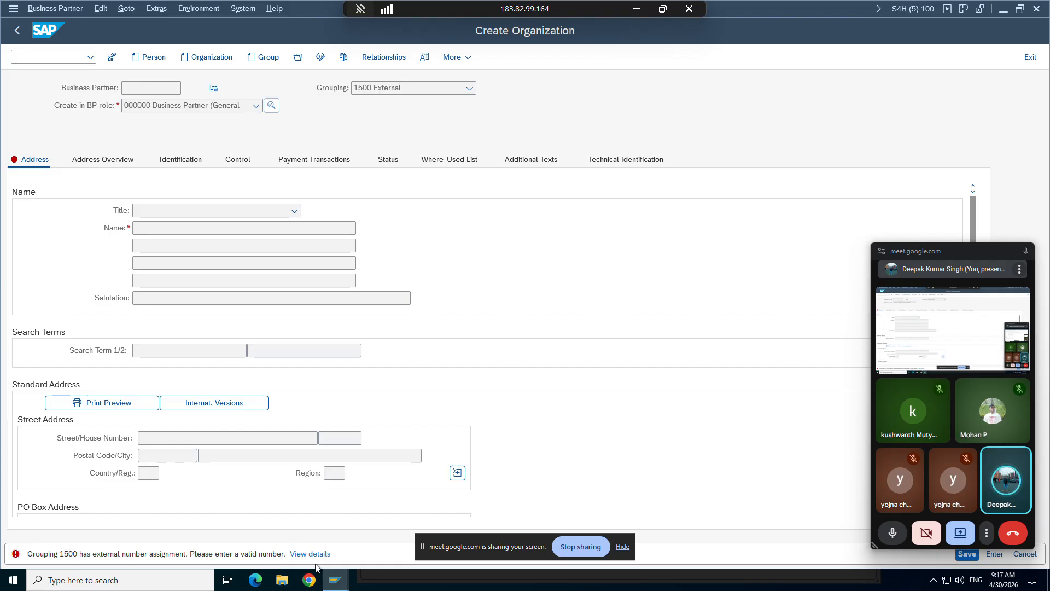
key(Return)
click(129, 85)
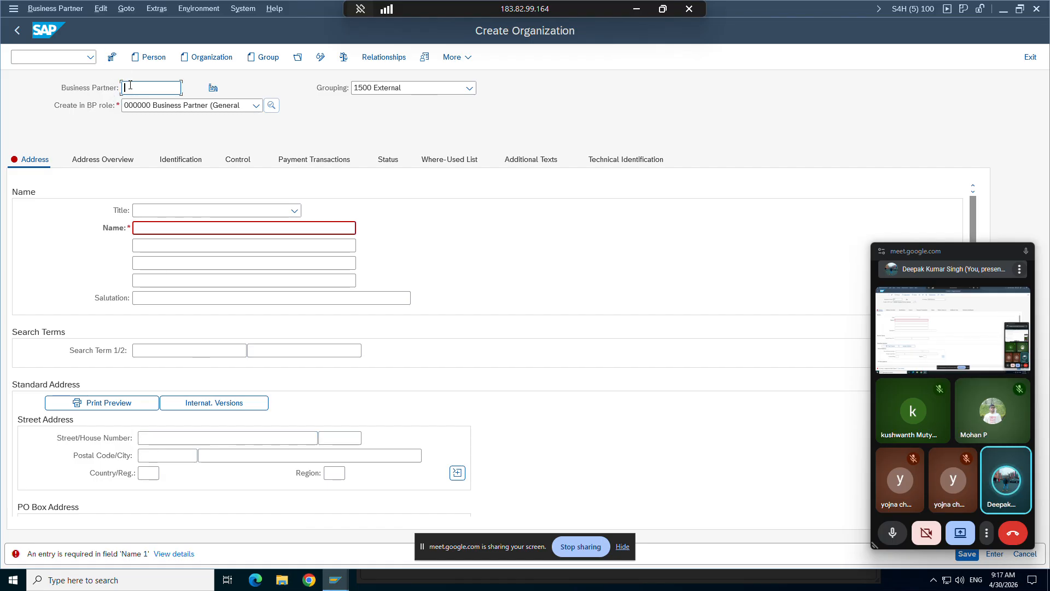
text(1234)
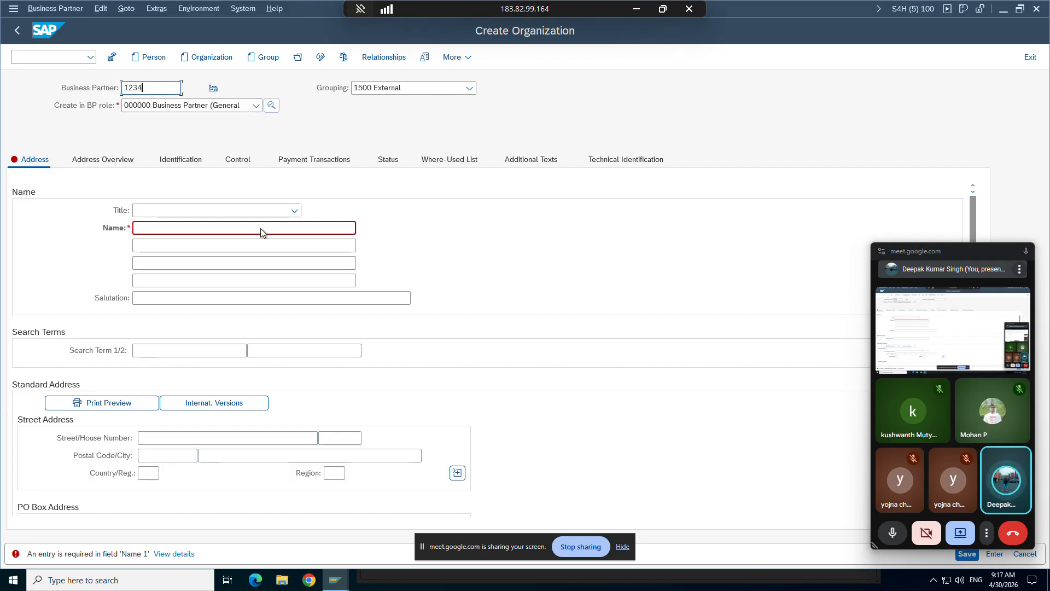
Step: From the BP groupings session, return to the IMG and open Define Number Ranges to check the BU_PARTNER intervals
click(335, 580)
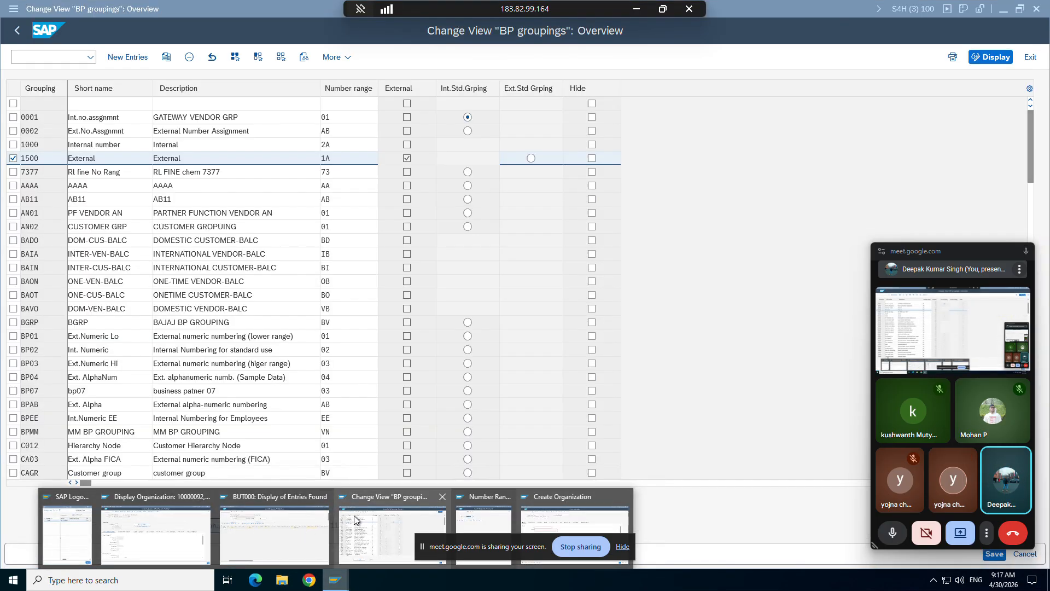
click(354, 514)
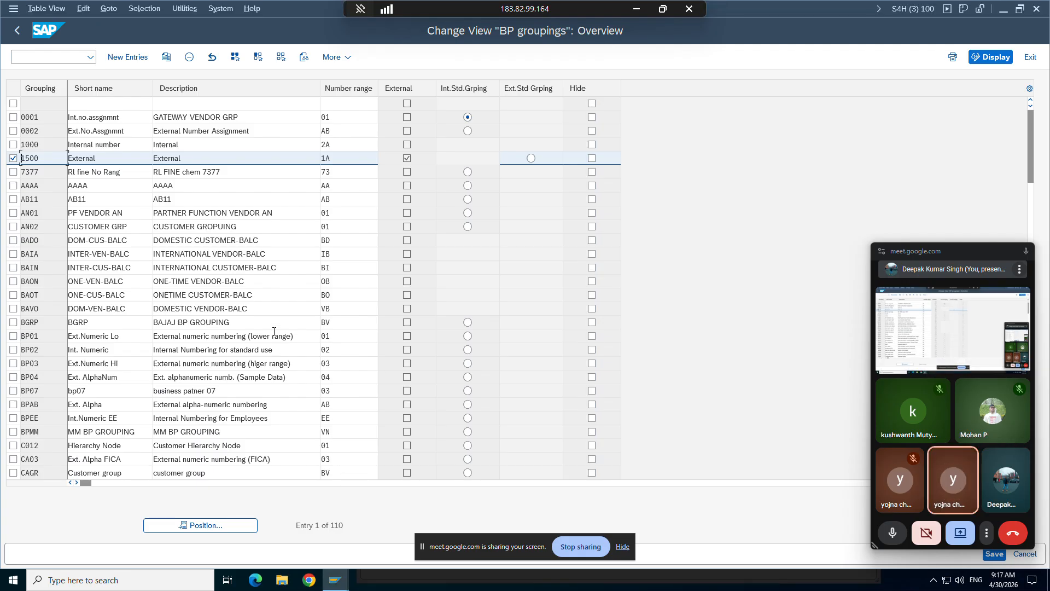
click(17, 30)
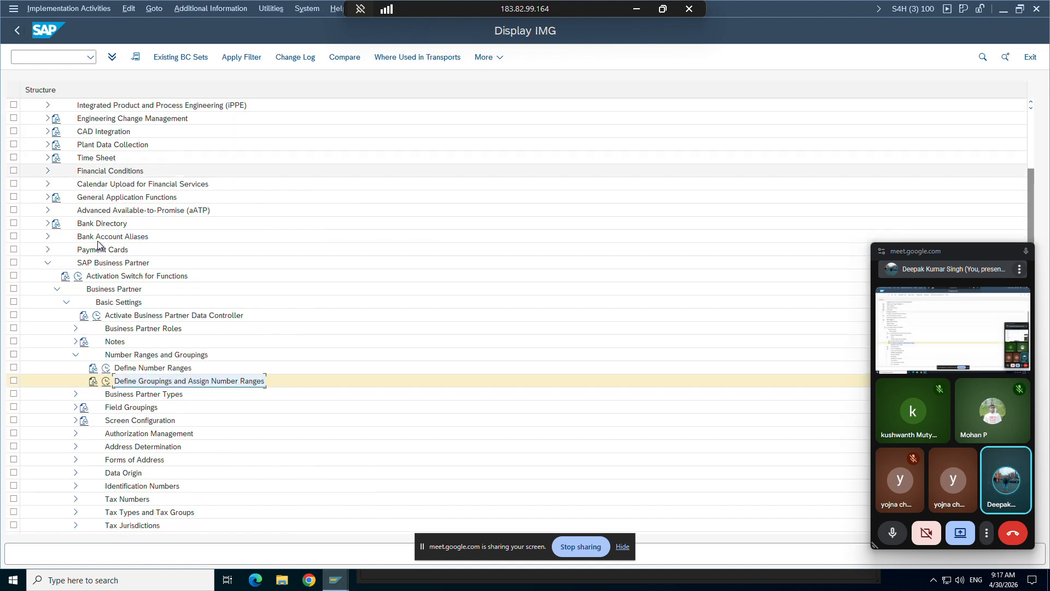
click(106, 368)
click(80, 125)
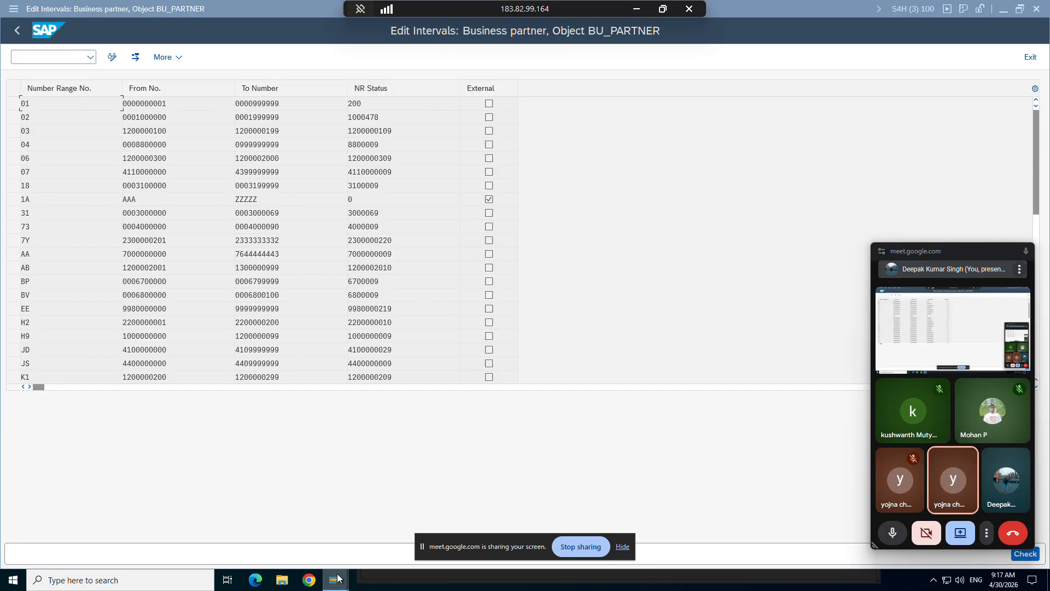
Step: Return to the Create Organization session and validate the entered business partner number against grouping 1500
mouse_move(335, 579)
click(525, 508)
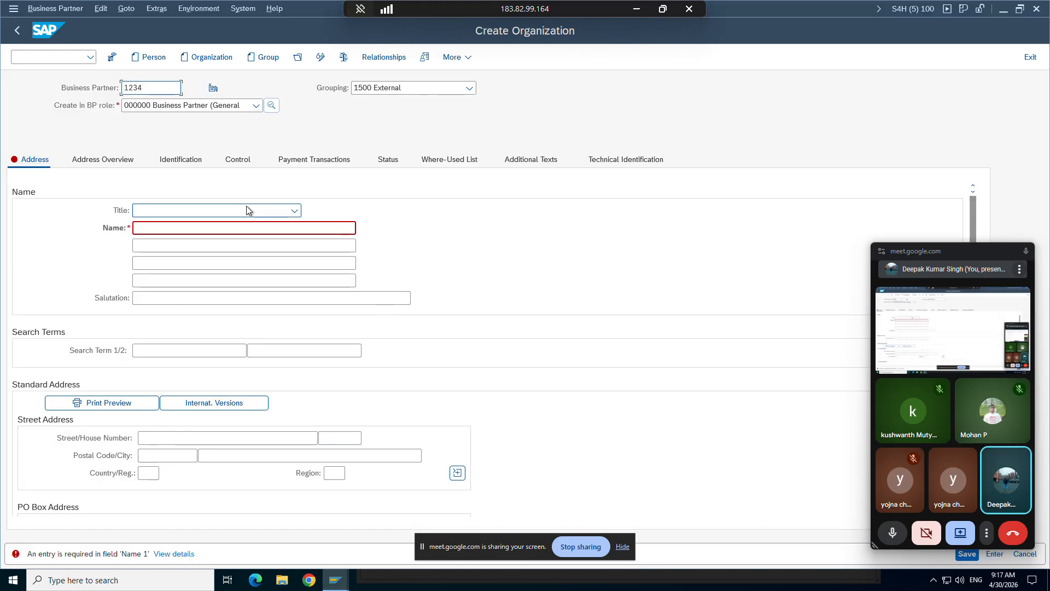
key(Return)
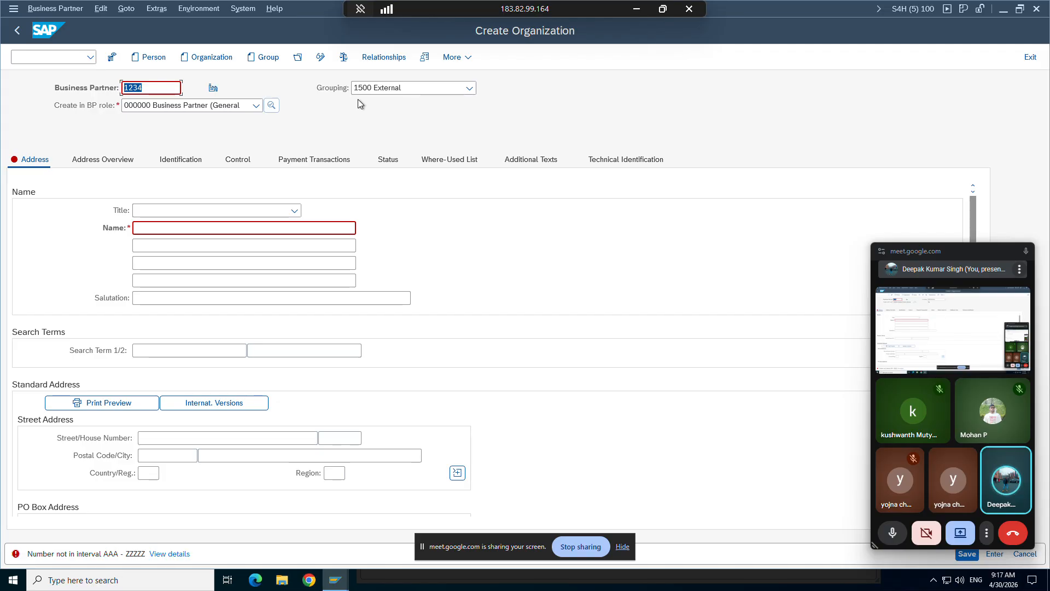
Step: Close the BUT000 table display and BU_PARTNER interval sessions, and switch to the Display Organization session
mouse_move(336, 579)
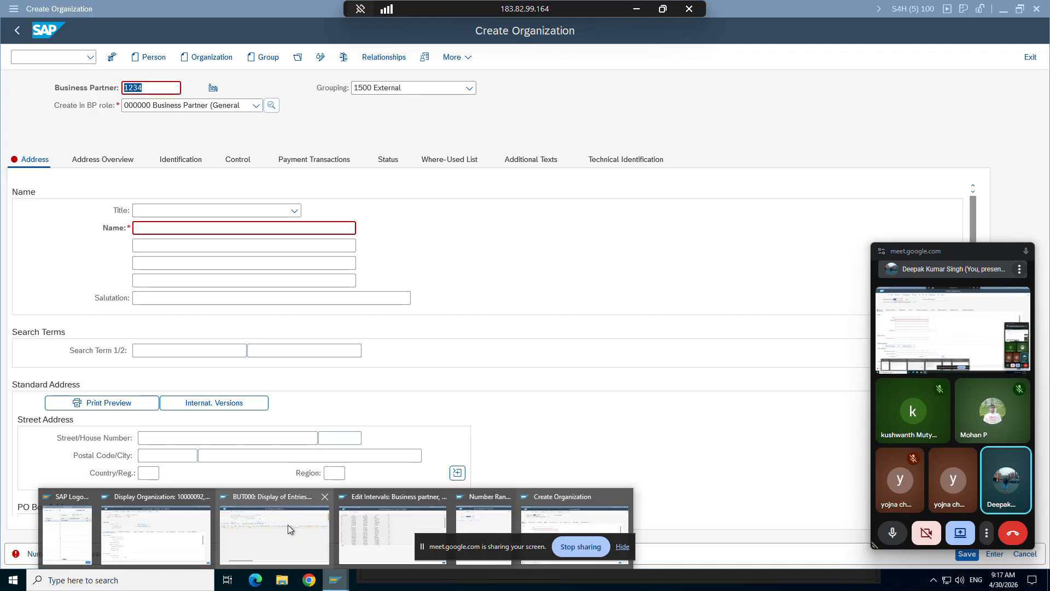
mouse_move(288, 524)
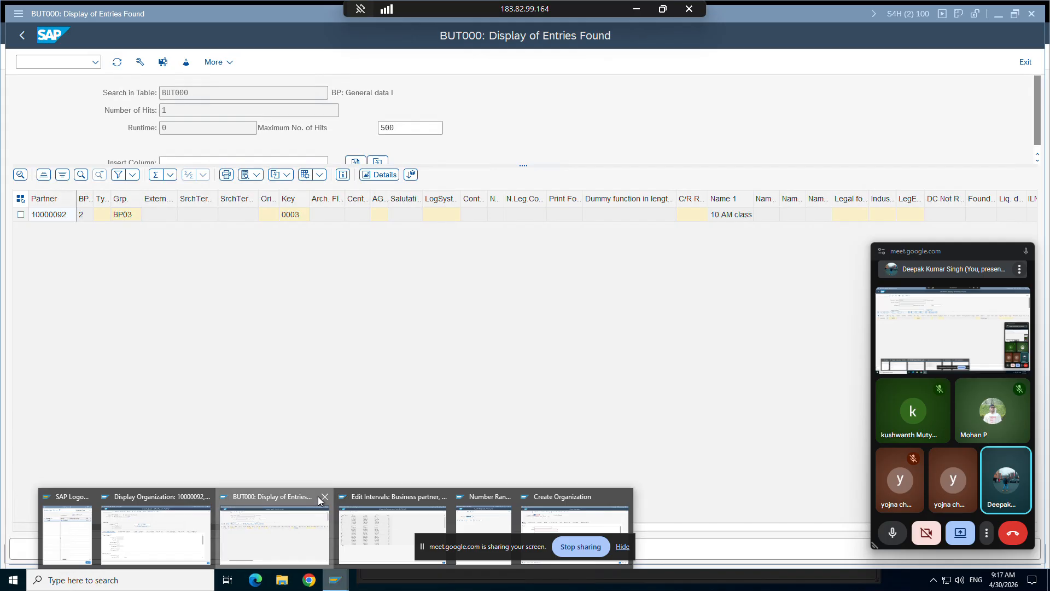
click(324, 496)
click(382, 497)
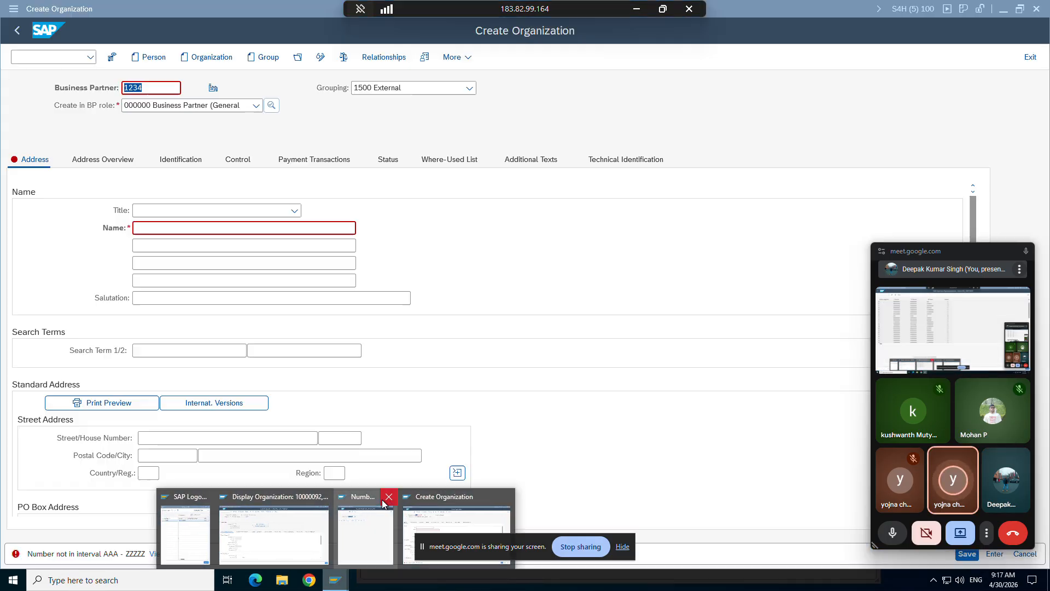
click(291, 528)
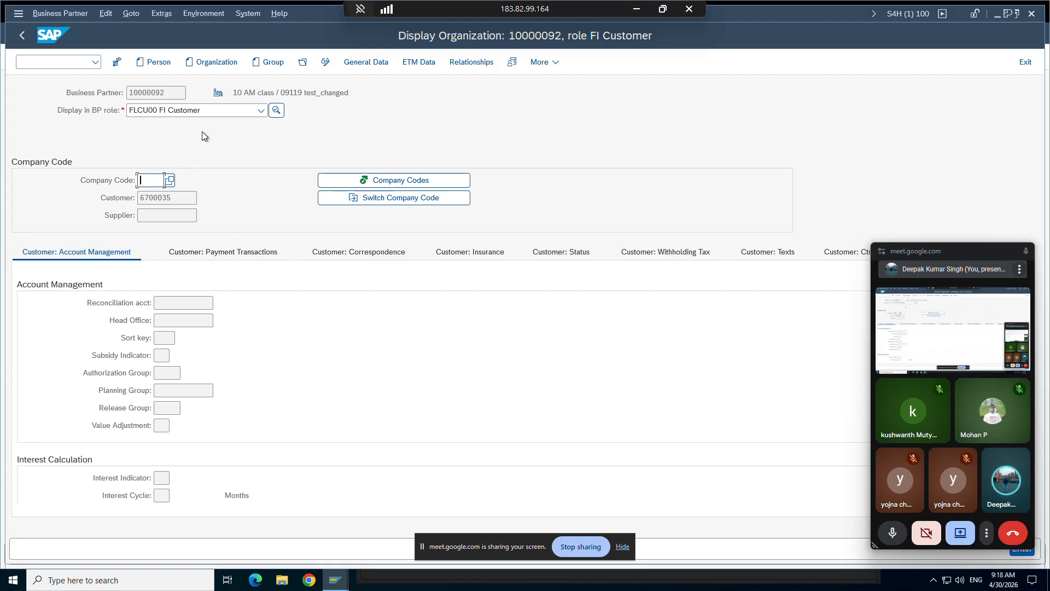
Step: Return to the Create Organization session, clear the business partner number, and validate the empty entry
click(342, 580)
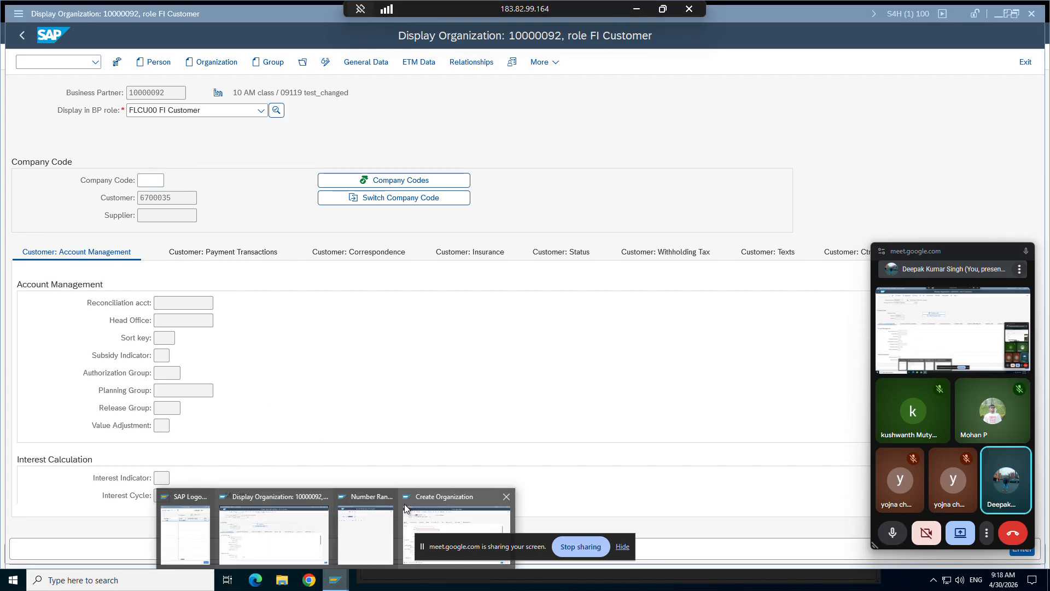
mouse_move(373, 518)
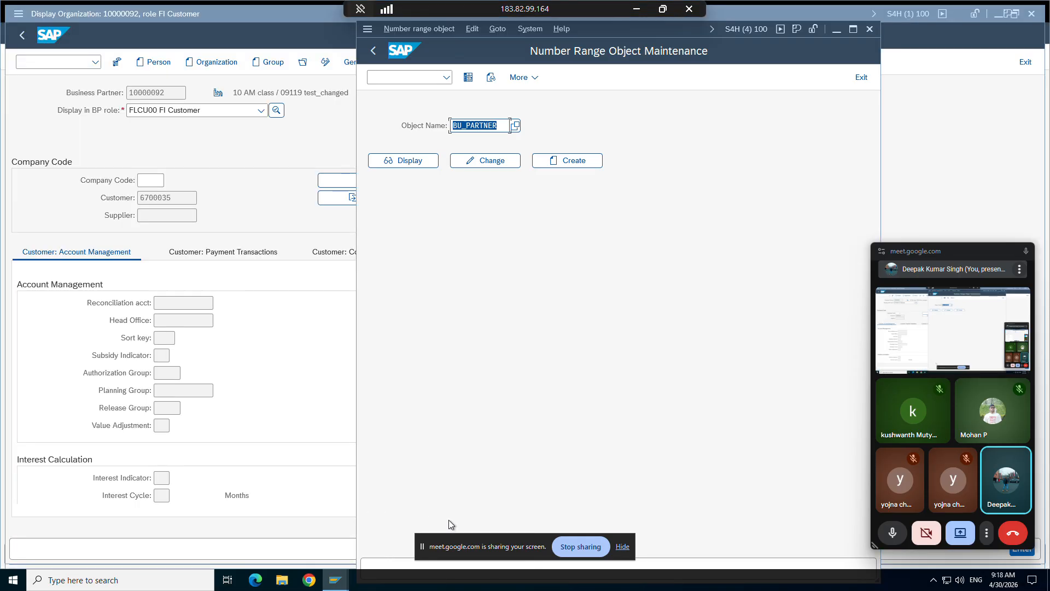
click(445, 512)
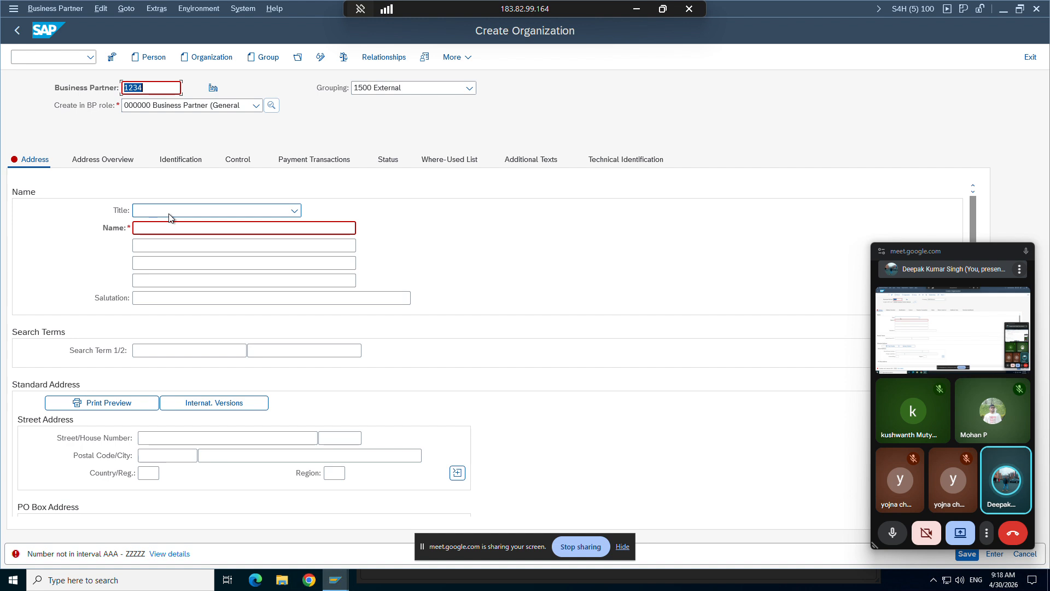
key(BackSpace)
key(Return)
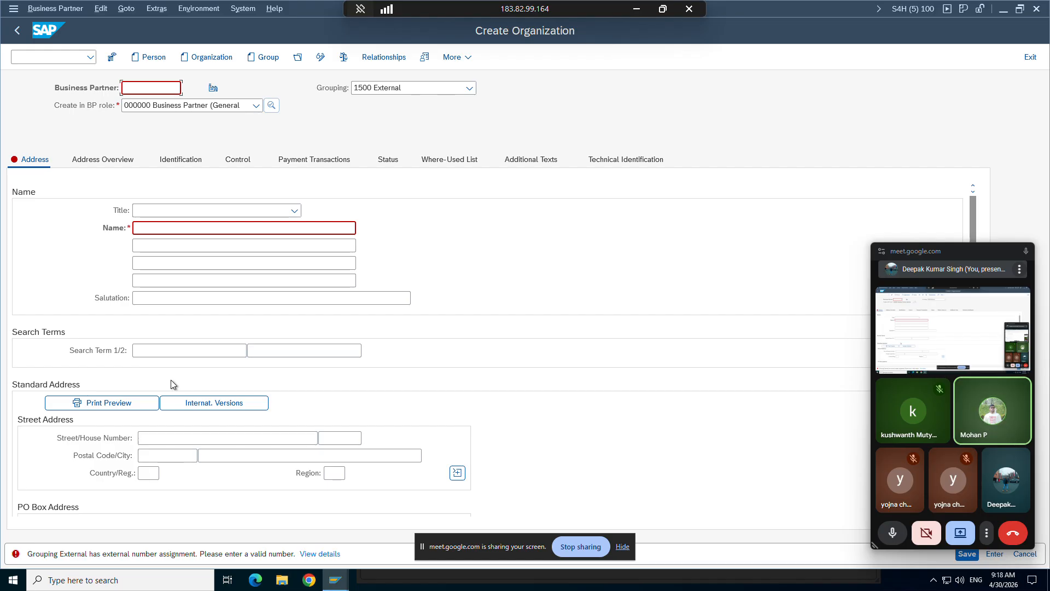
Step: Switch to the Number Range Object Maintenance session and go back to SAP Easy Access
mouse_move(335, 578)
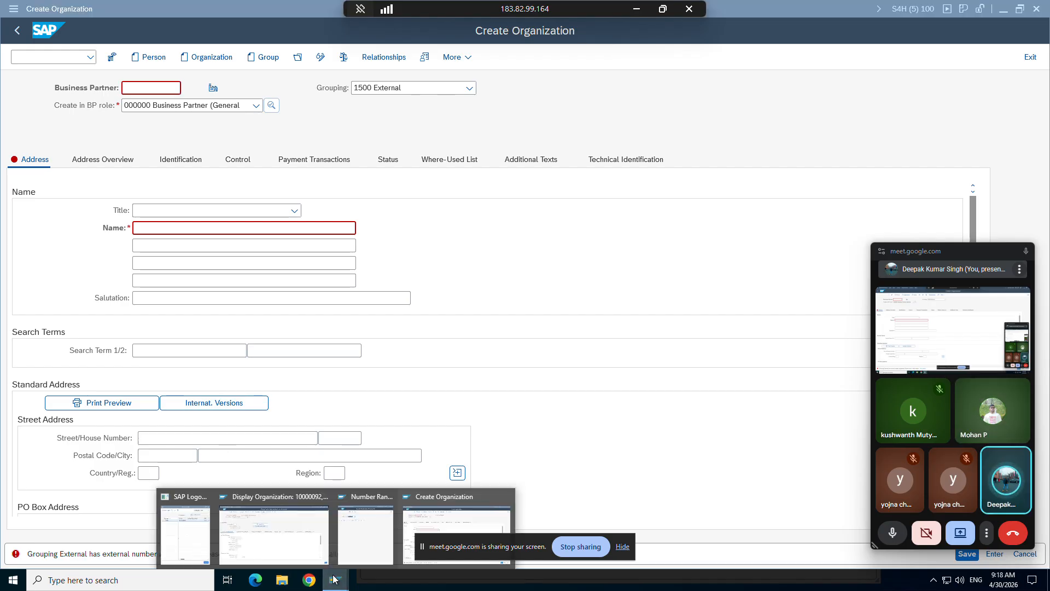
mouse_move(360, 524)
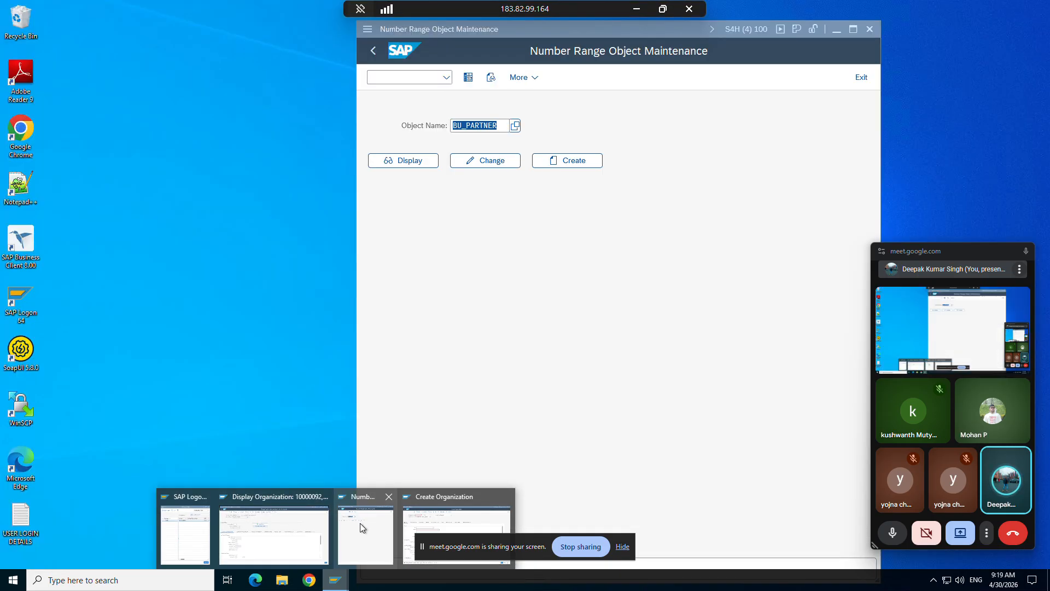
click(359, 523)
mouse_move(335, 578)
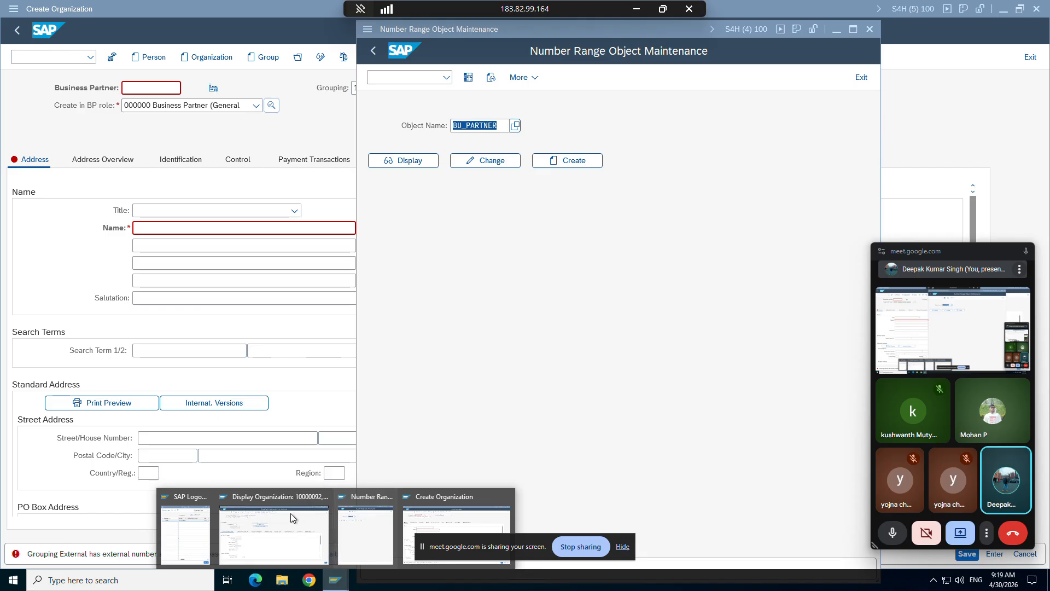
click(283, 517)
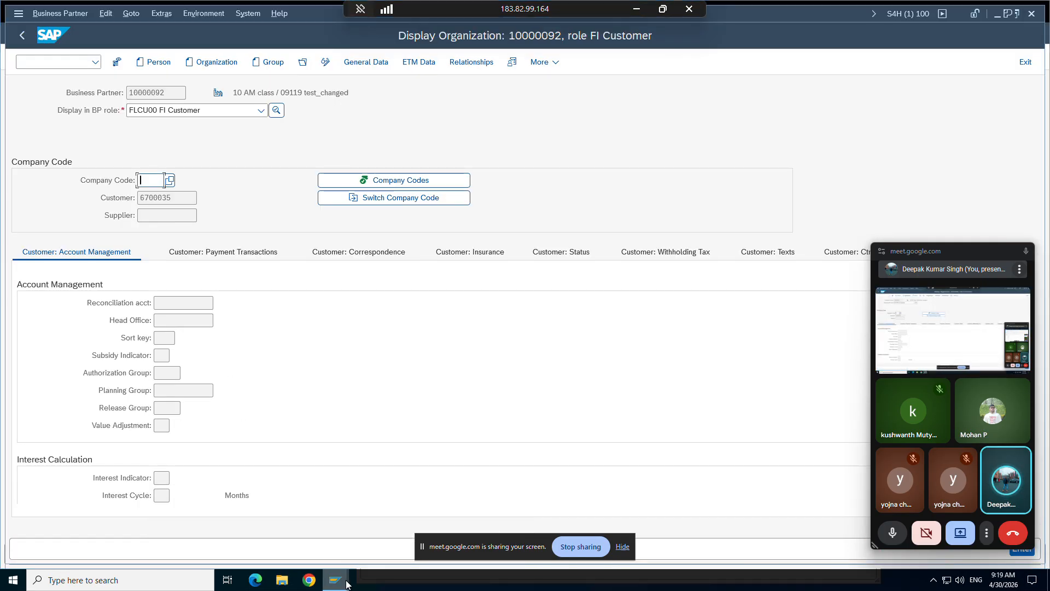
click(353, 547)
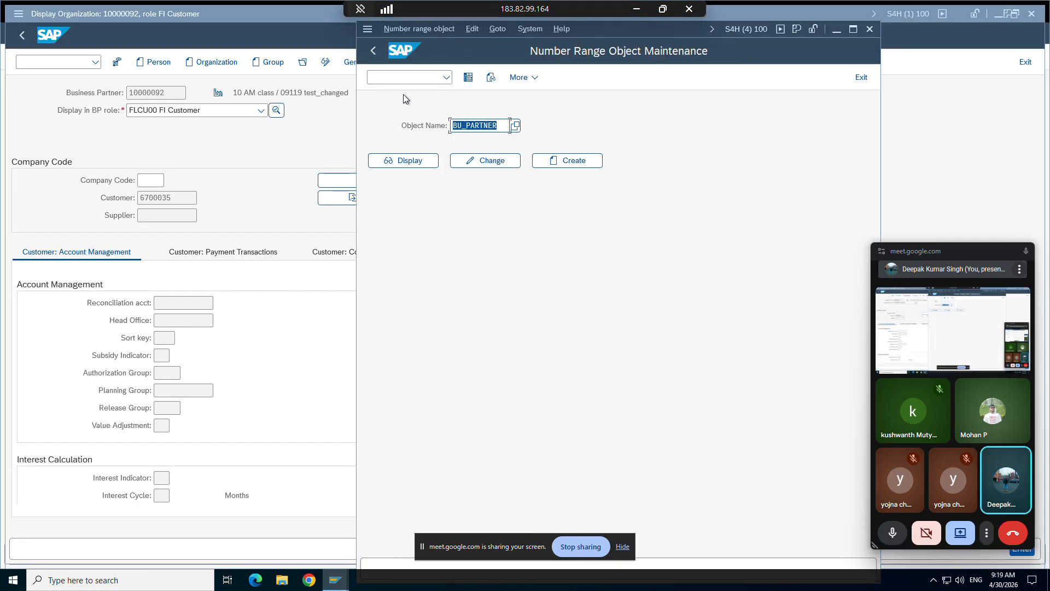
click(373, 51)
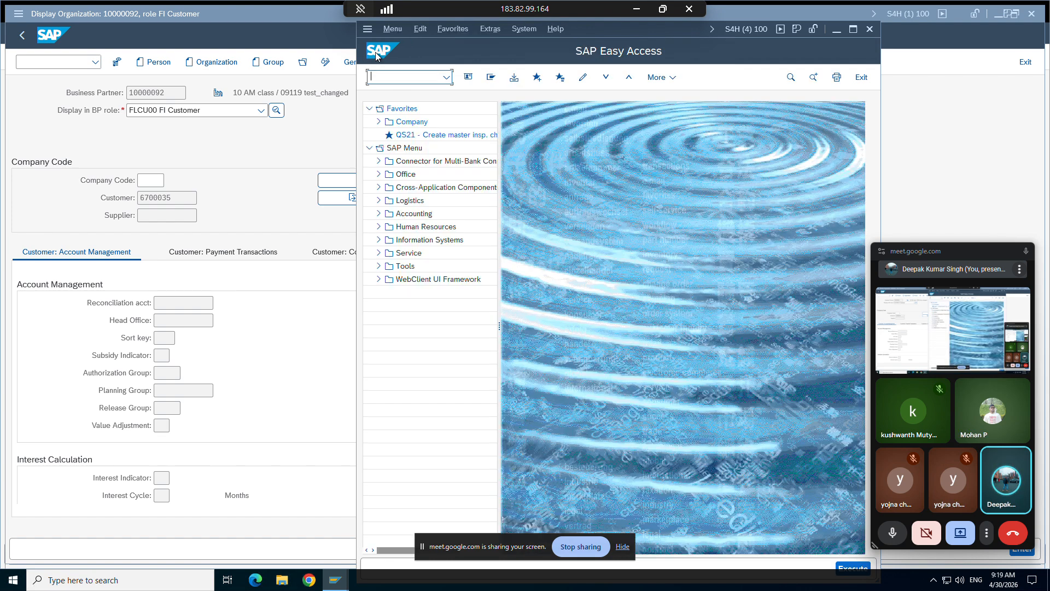
Step: Switch to the SAP Easy Access session, run transaction SPRO and display the SAP Customizing Implementation Guide
click(352, 581)
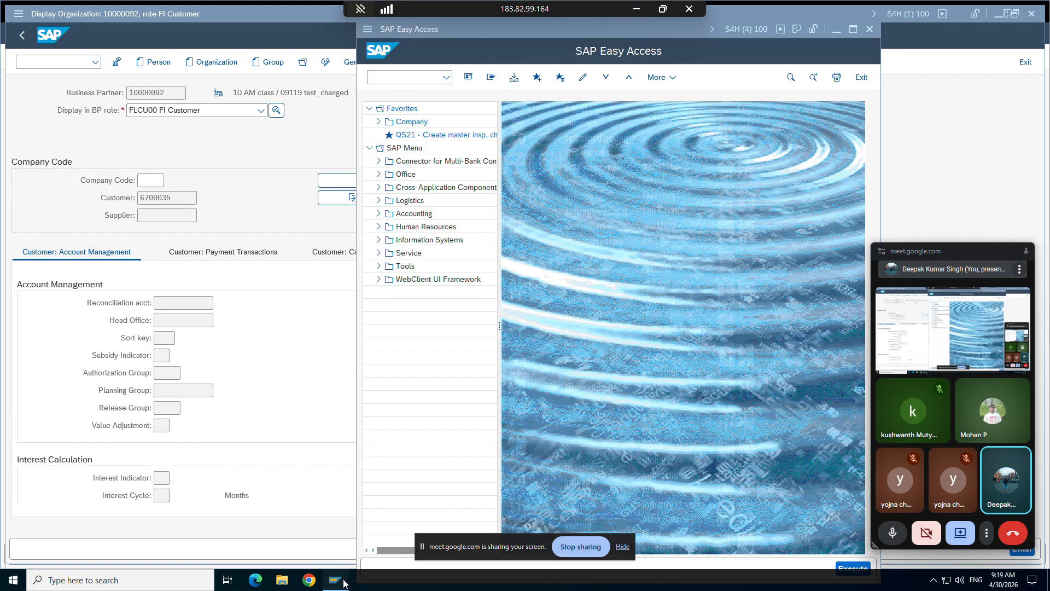
mouse_move(344, 582)
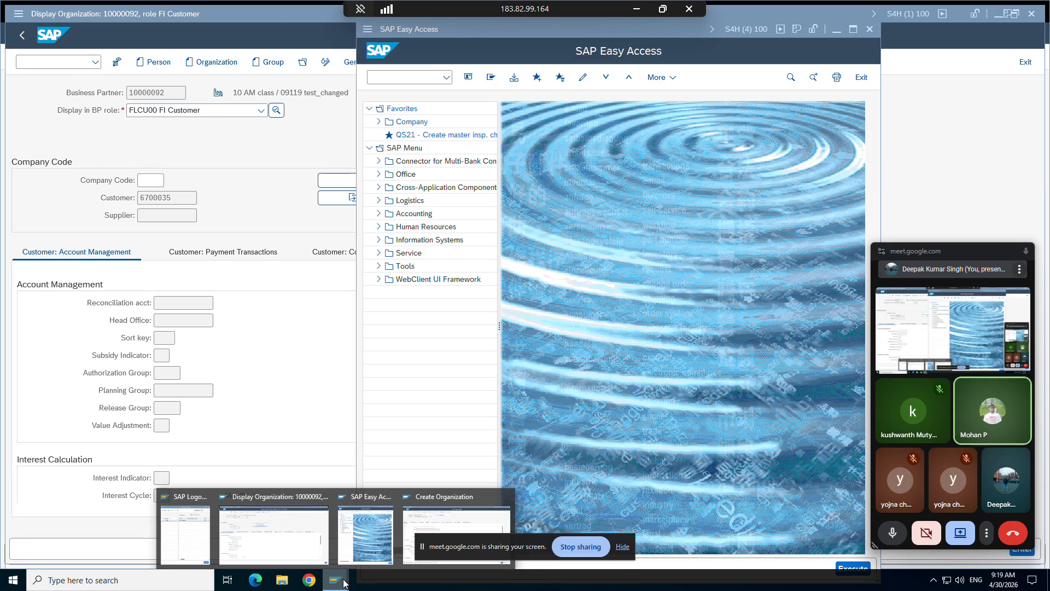
click(366, 533)
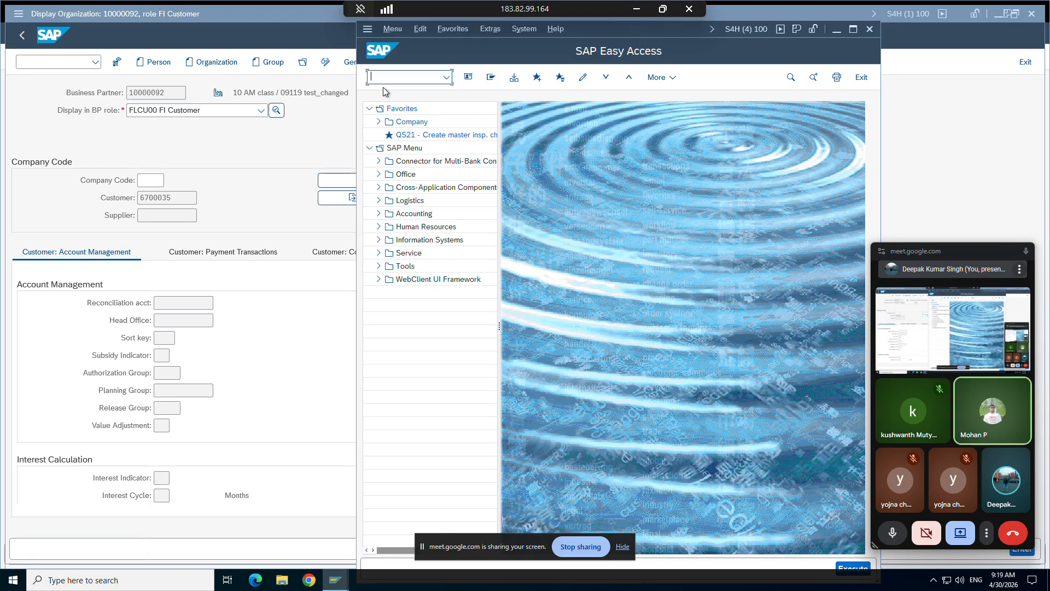
text(spro)
key(Return)
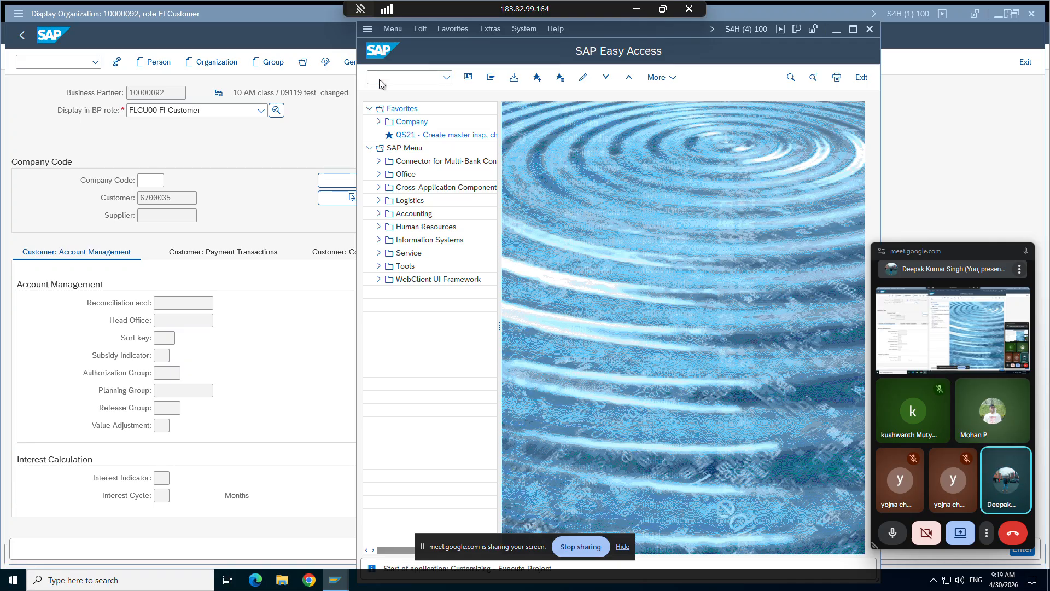
click(486, 76)
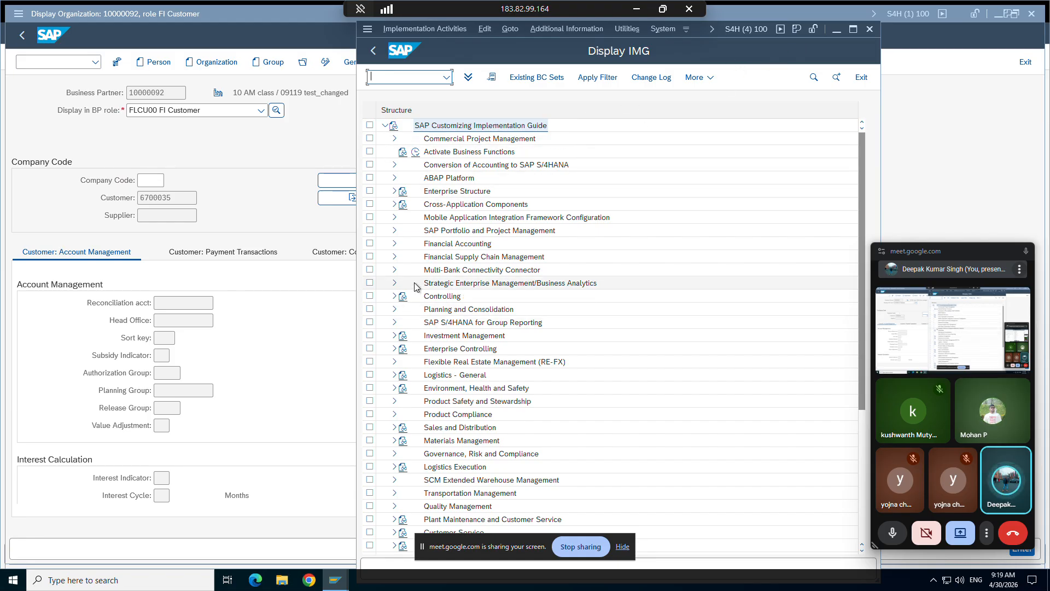
Step: Open Define Groupings and Assign Number Ranges under Cross-Application Components, SAP Business Partner, Business Partner, Basic Settings, Number Ranges and Groupings
click(394, 204)
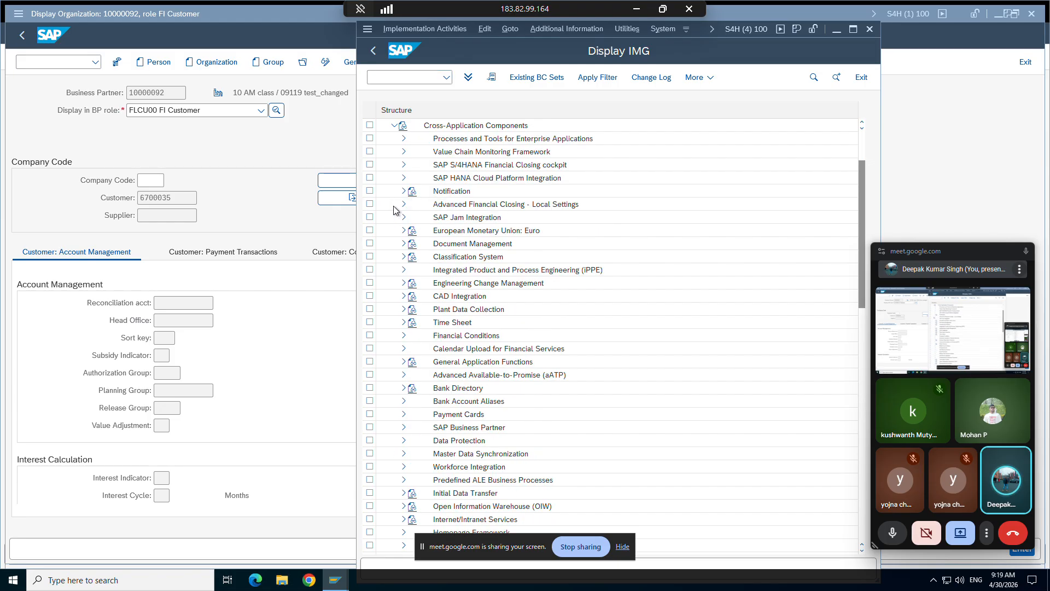
click(404, 428)
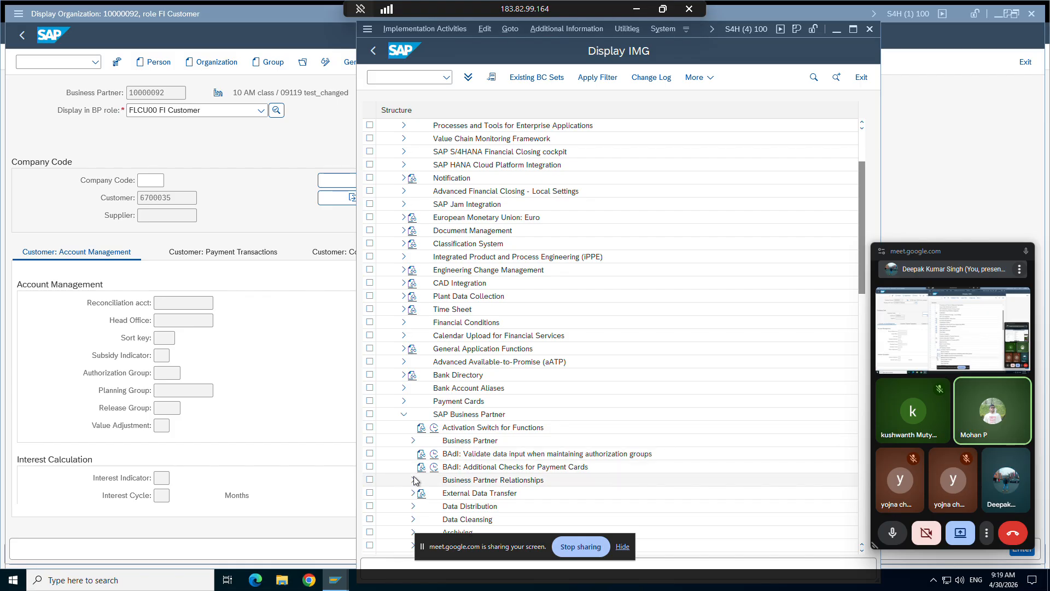
click(414, 440)
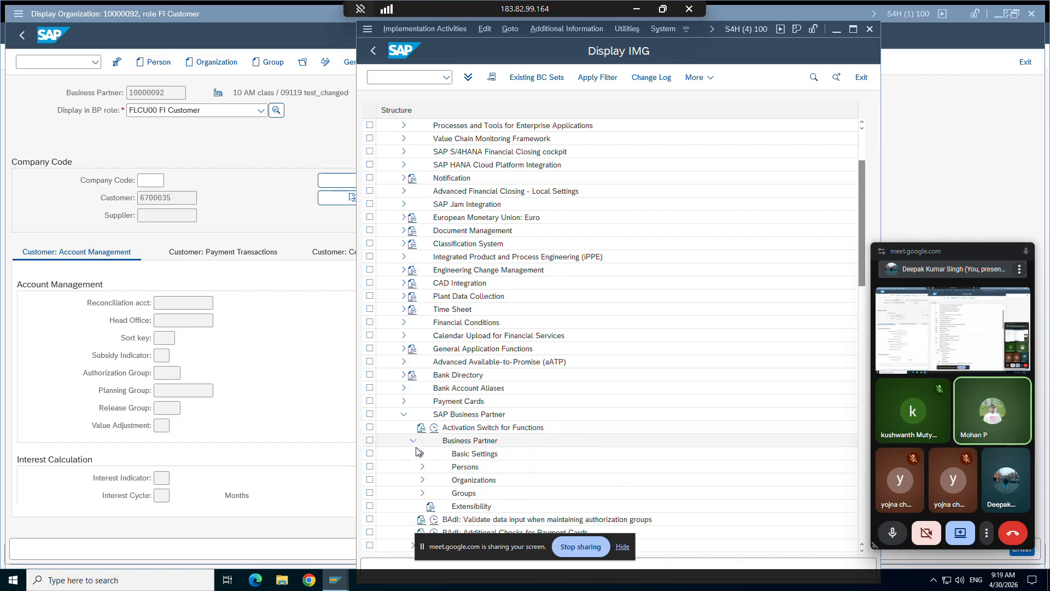
click(422, 454)
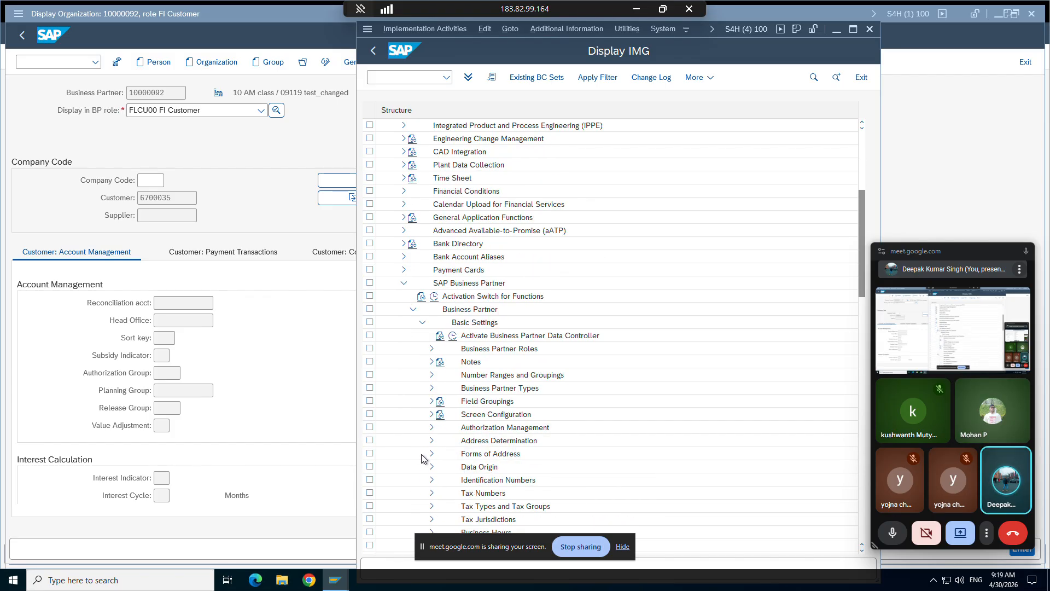
click(432, 374)
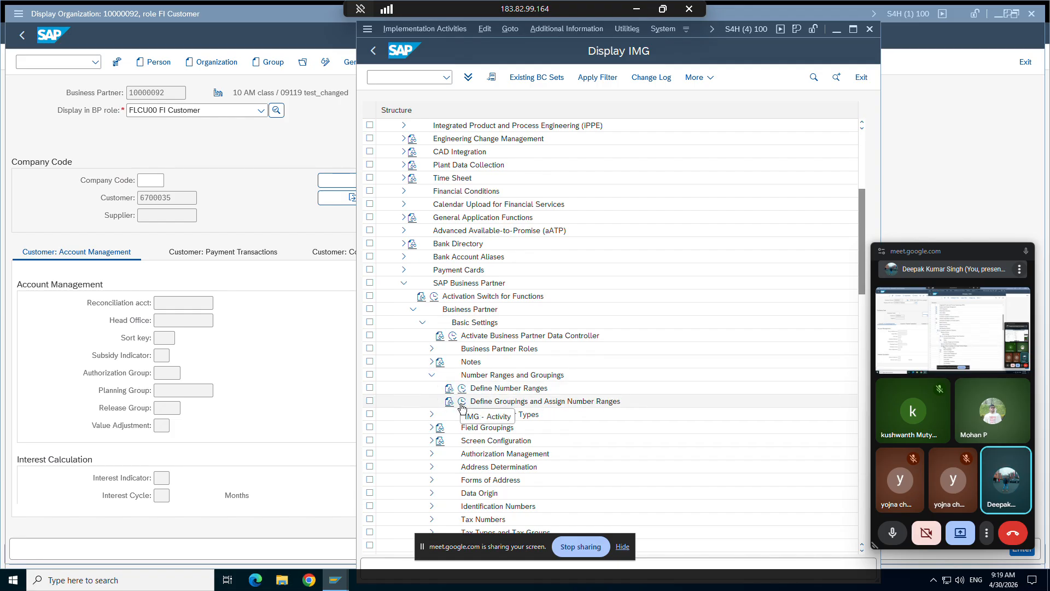
click(462, 401)
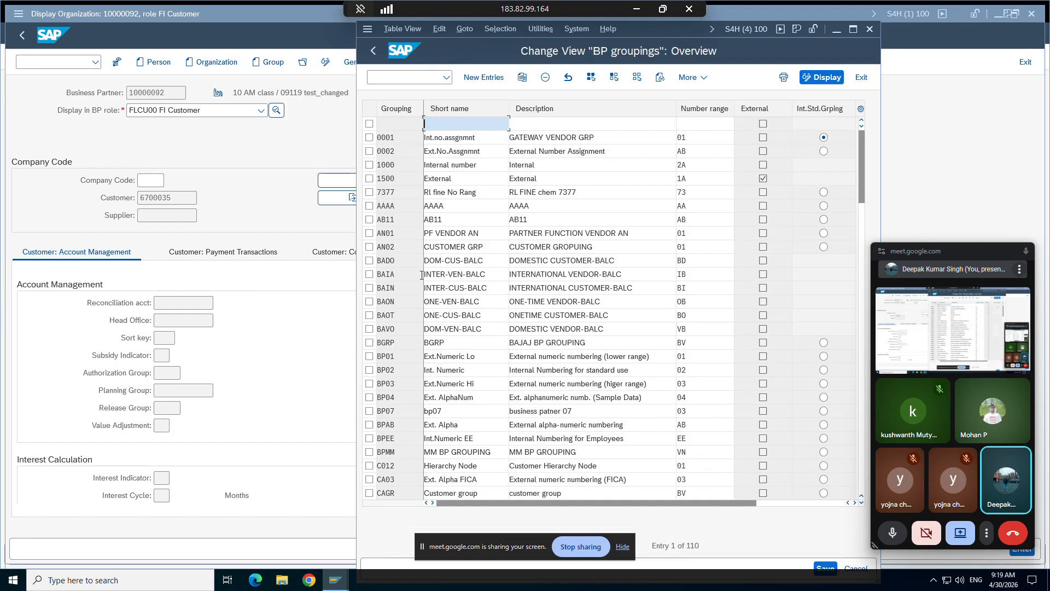
Step: Check the number range assigned to grouping 1500 and display the BU_PARTNER intervals through Define Number Ranges
click(390, 181)
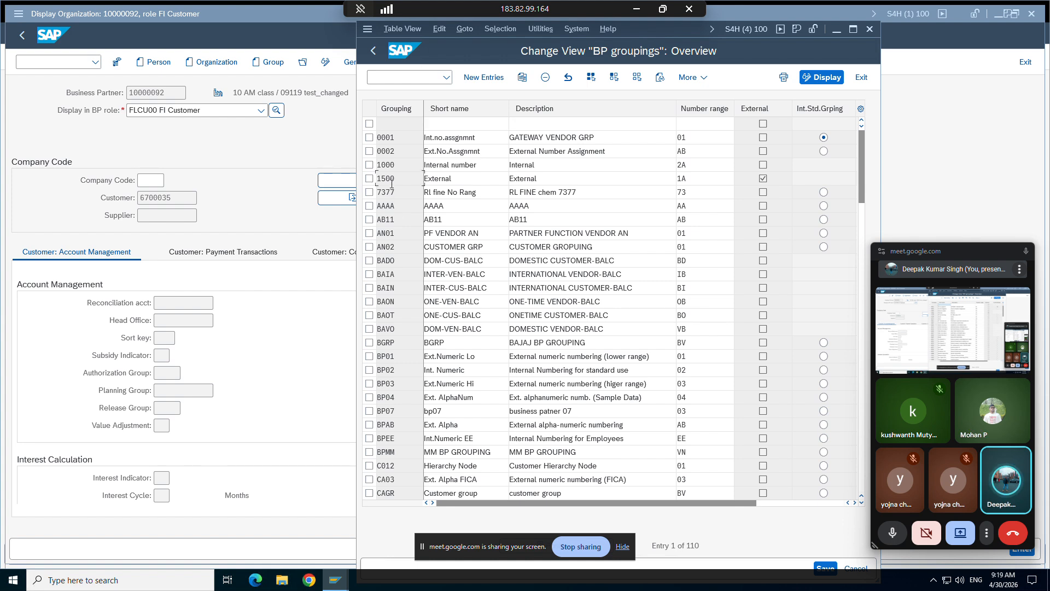
click(697, 179)
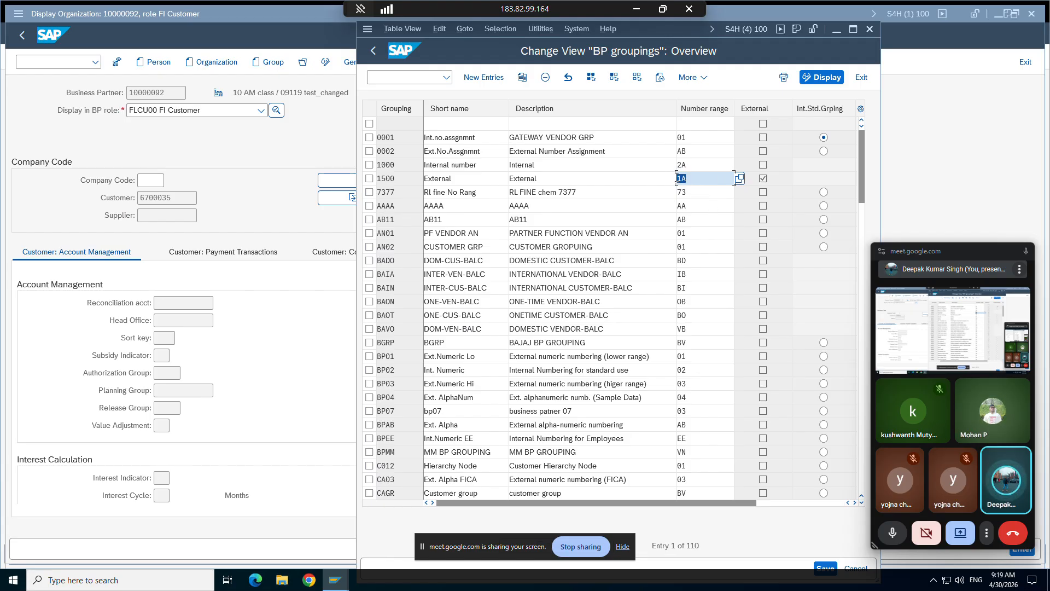
click(373, 51)
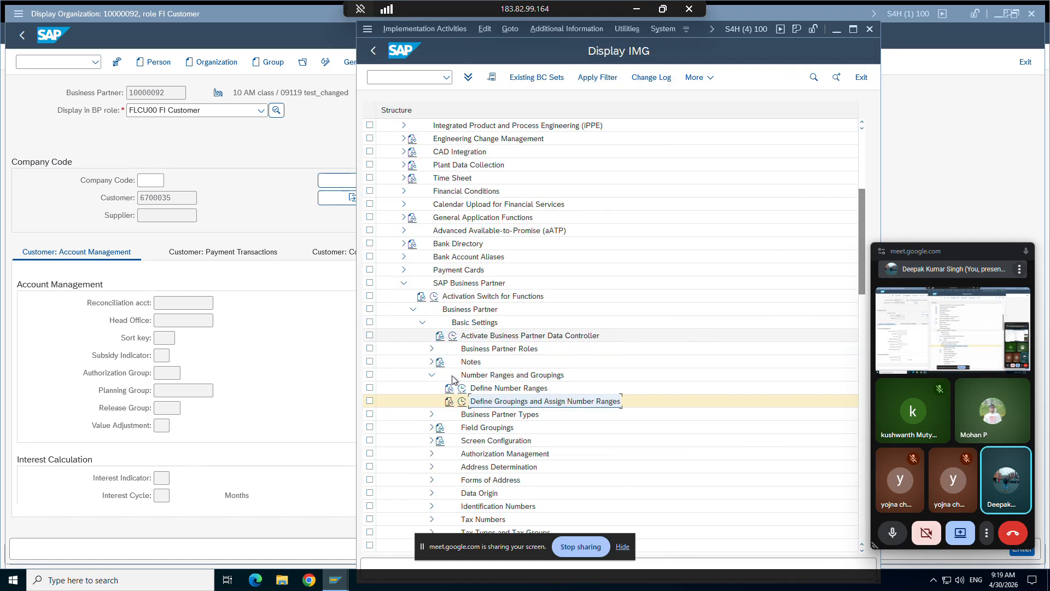
click(463, 388)
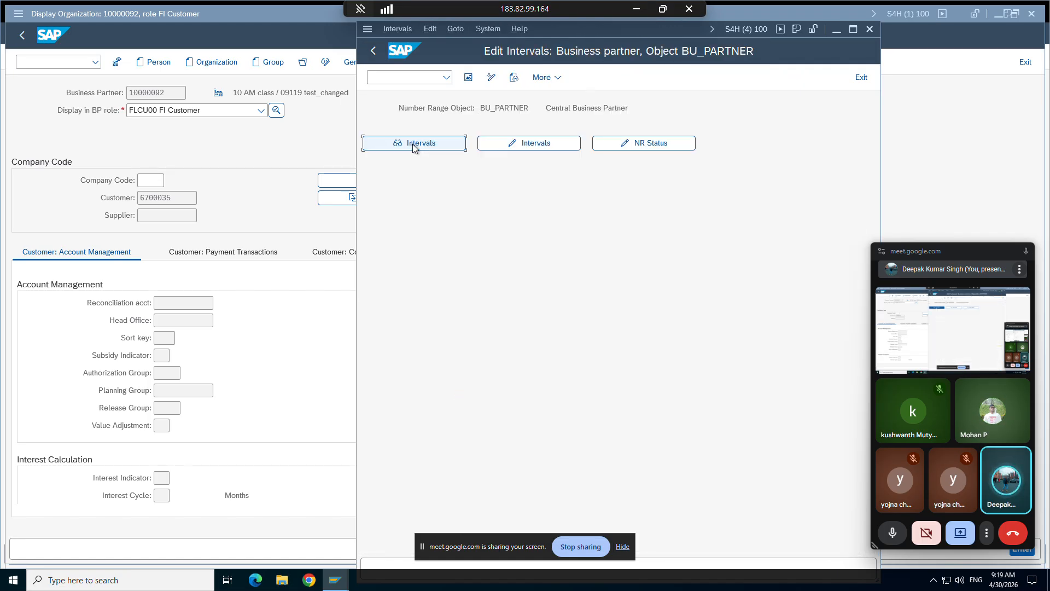
click(413, 144)
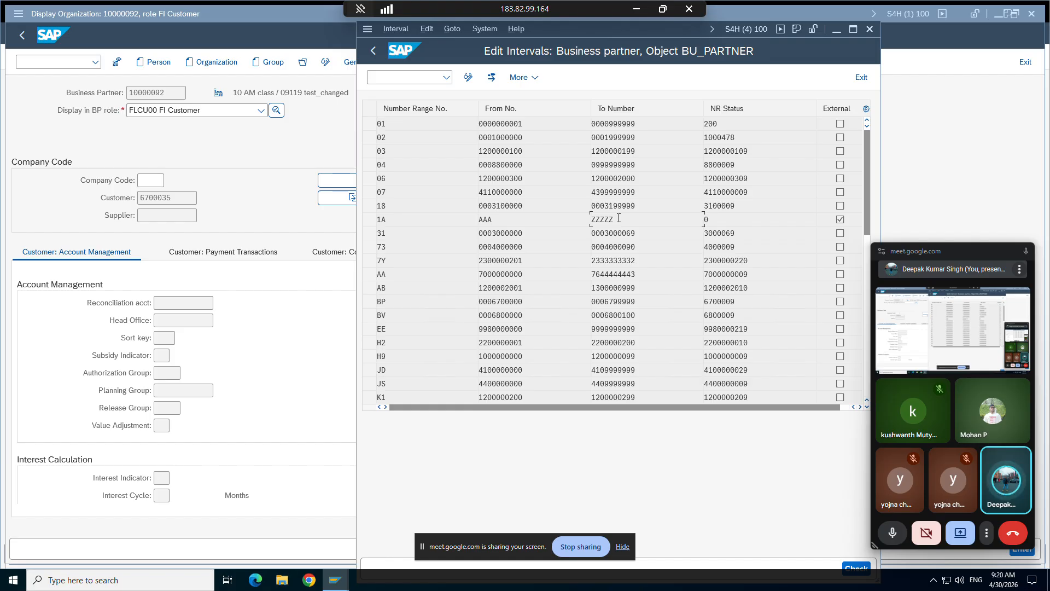
Step: Return to the Create Organization session, enter the lower limit of range 1A as the business partner number and validate it
mouse_move(336, 579)
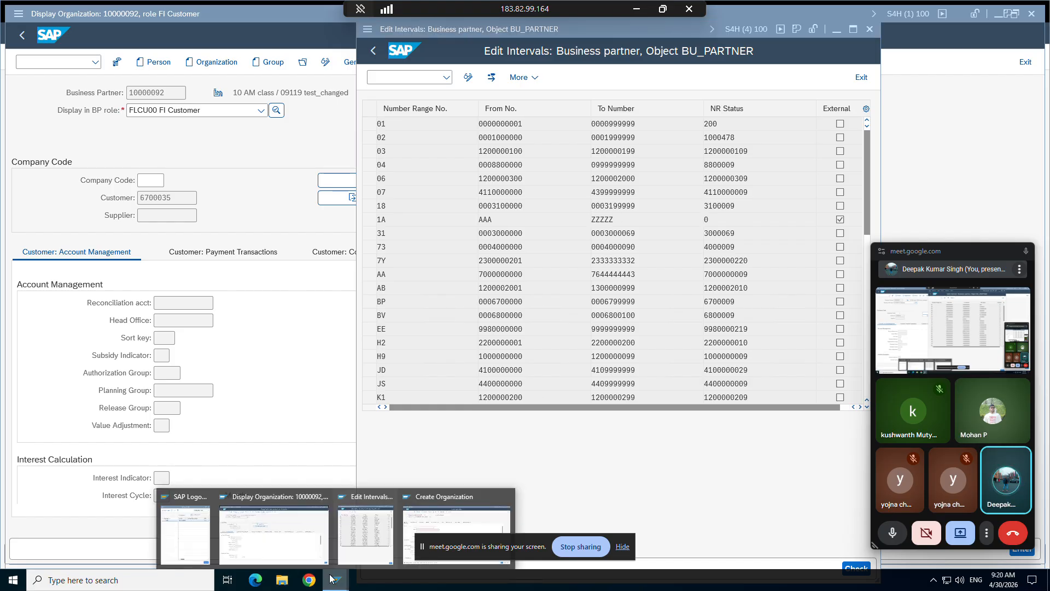
click(457, 528)
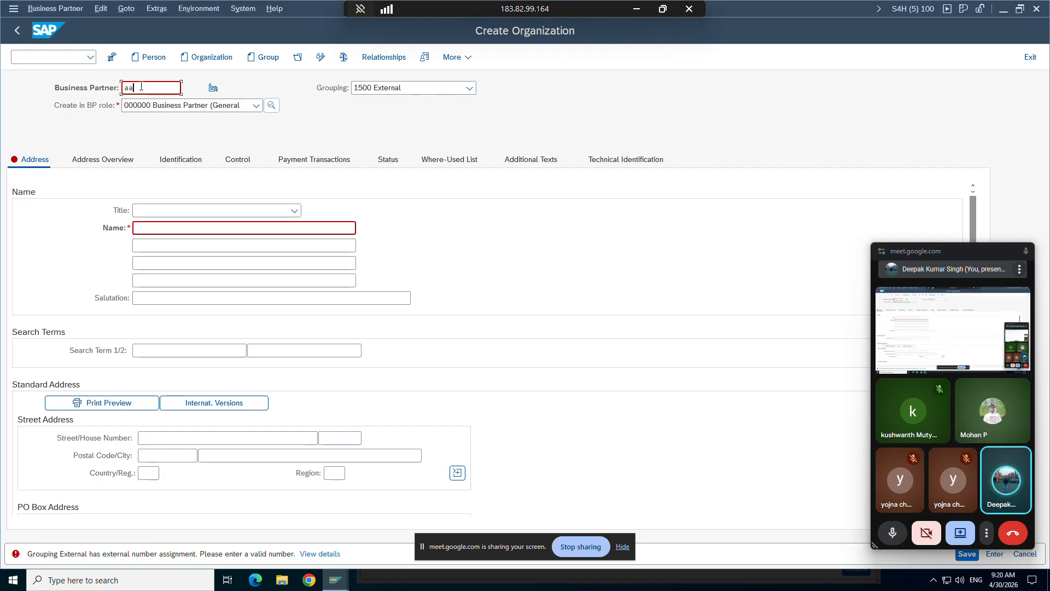
key(Return)
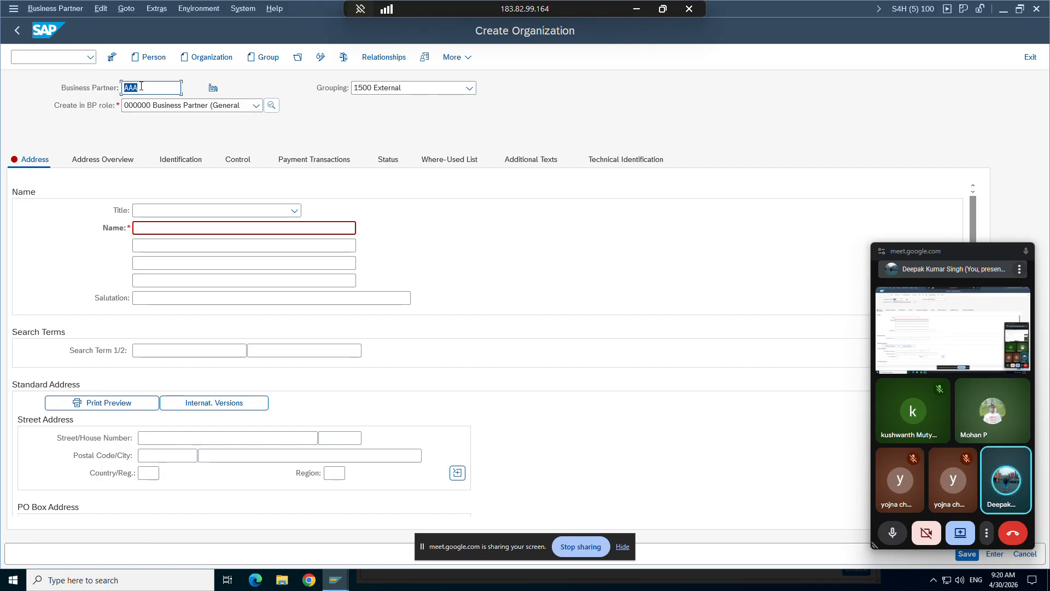
Step: Switch to the BU_PARTNER intervals, maximize the window and compare external range 1A's limits and status with internal range 03's status
mouse_move(335, 580)
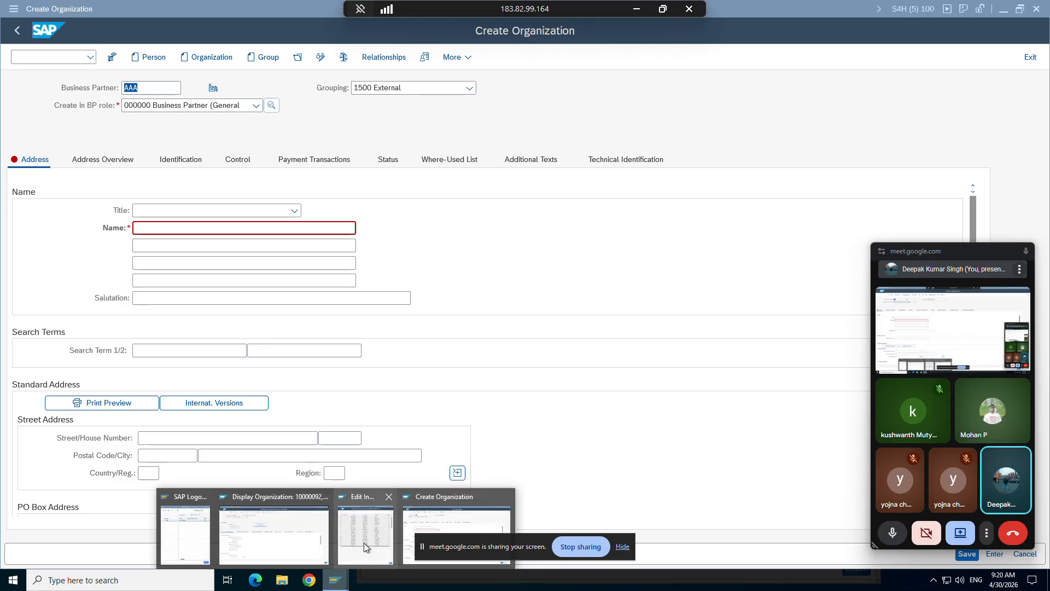
click(367, 533)
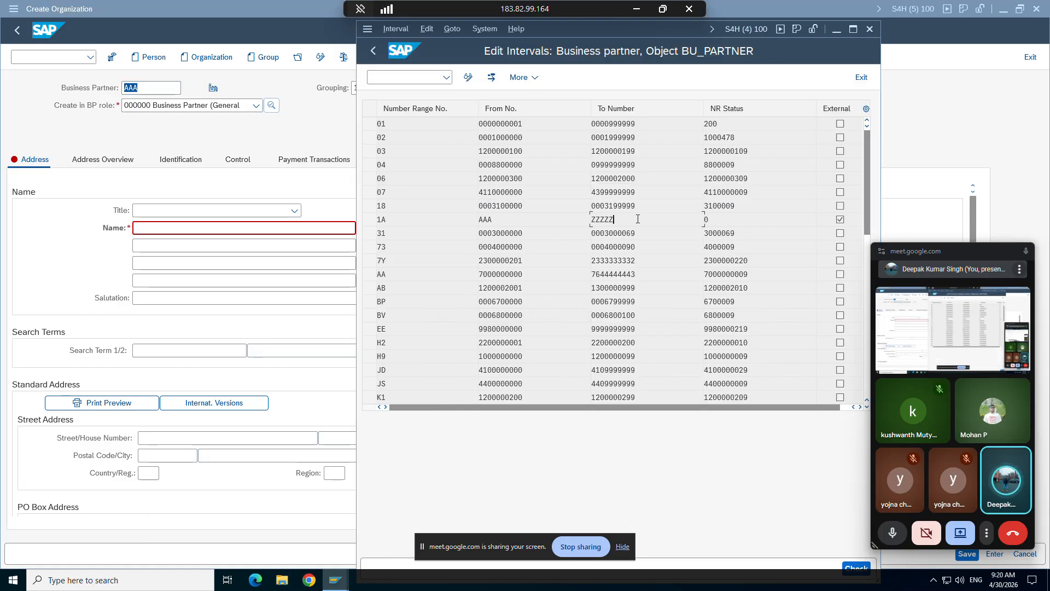
click(852, 29)
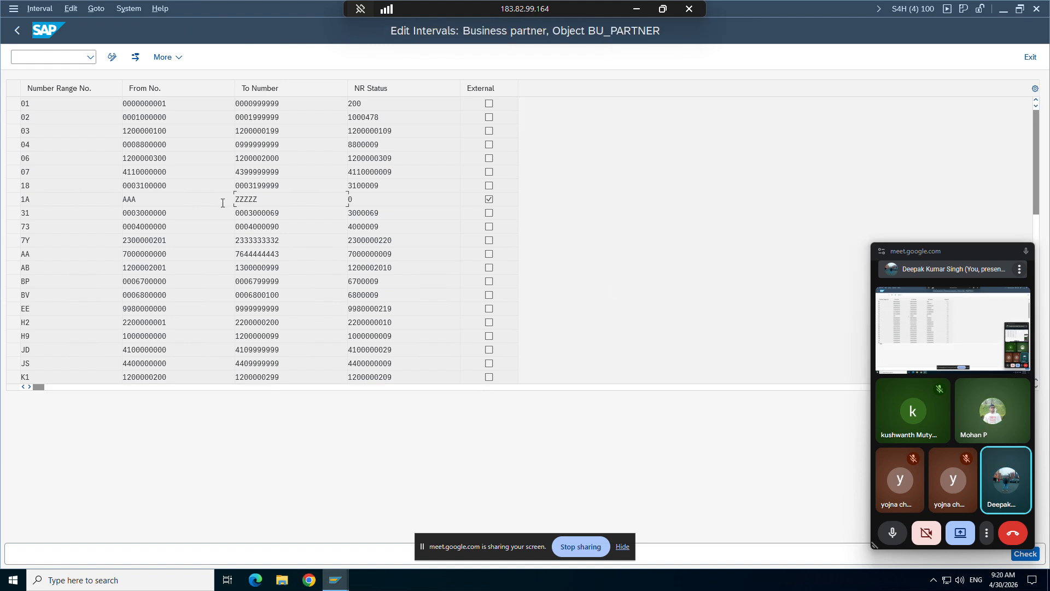
click(164, 201)
drag(278, 201, 235, 203)
click(235, 202)
drag(356, 201, 346, 201)
click(346, 201)
drag(398, 132, 360, 132)
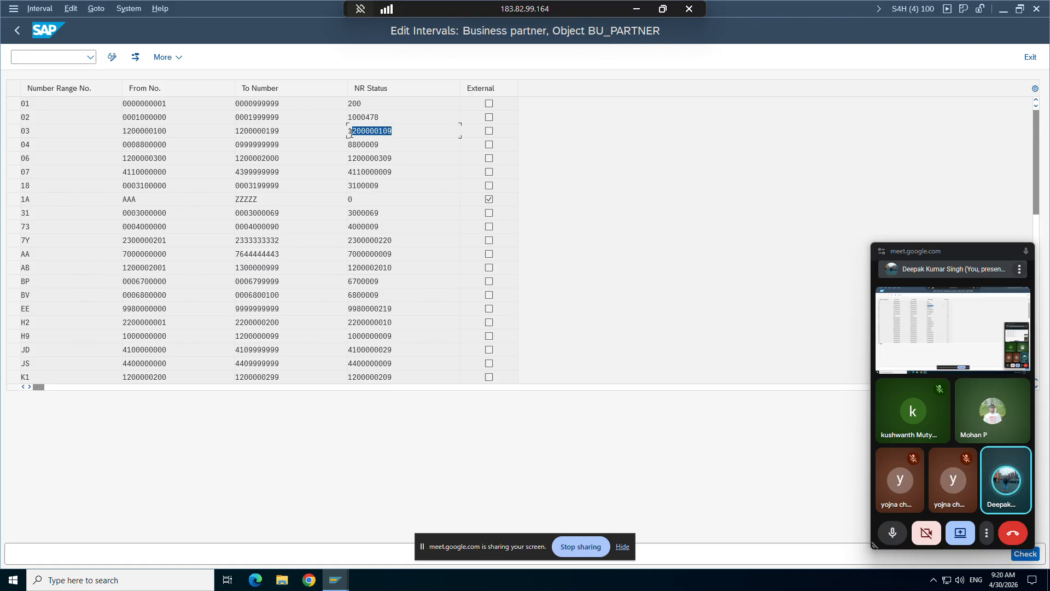
click(349, 134)
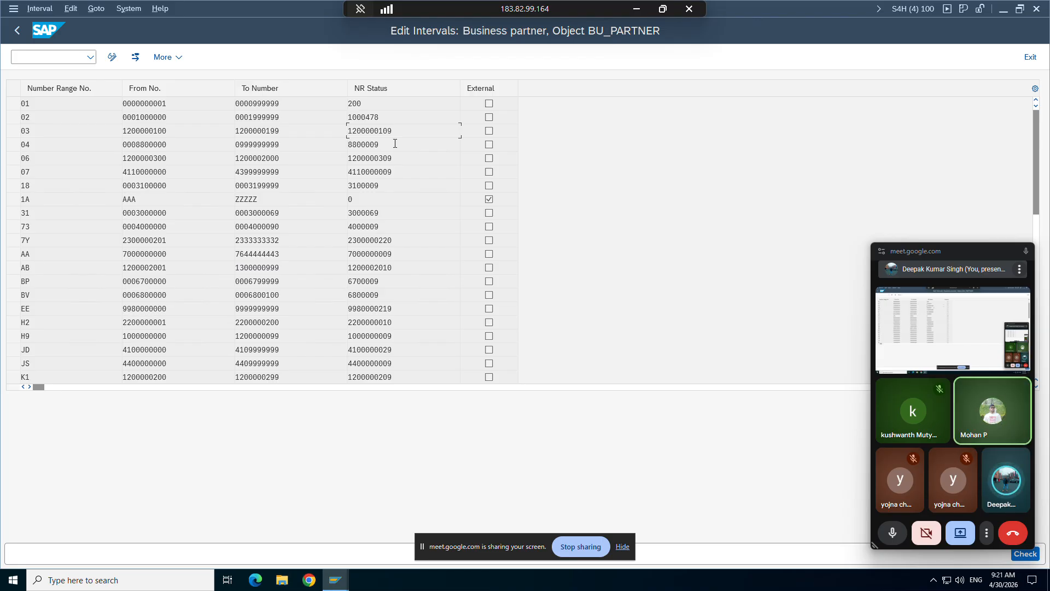
drag(391, 133, 379, 132)
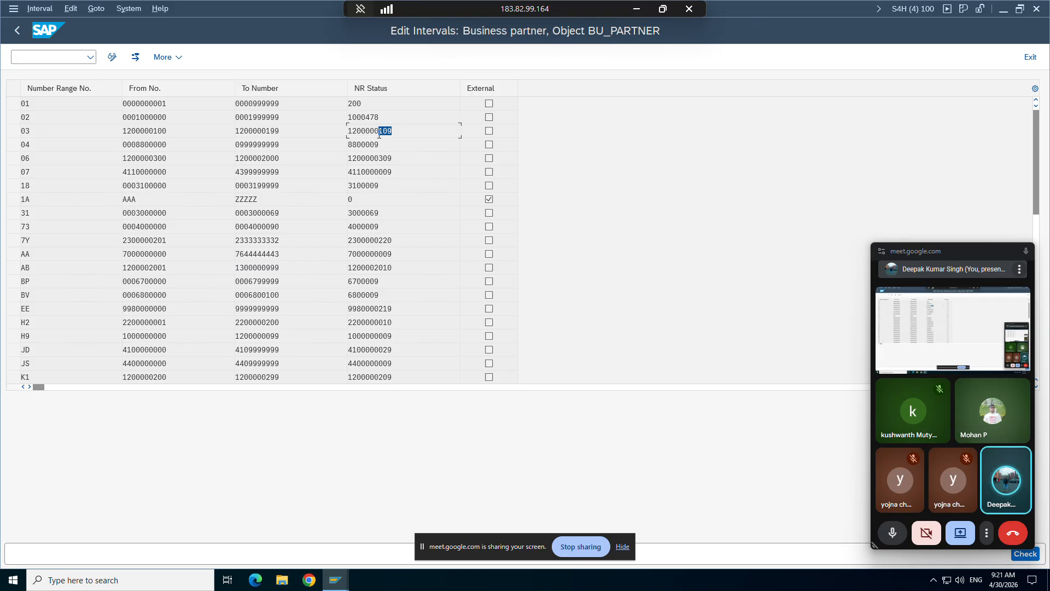
click(381, 133)
Step: Return to the Create Organization session, name the organization "1500 ext" and save the business partner
mouse_move(335, 578)
click(438, 519)
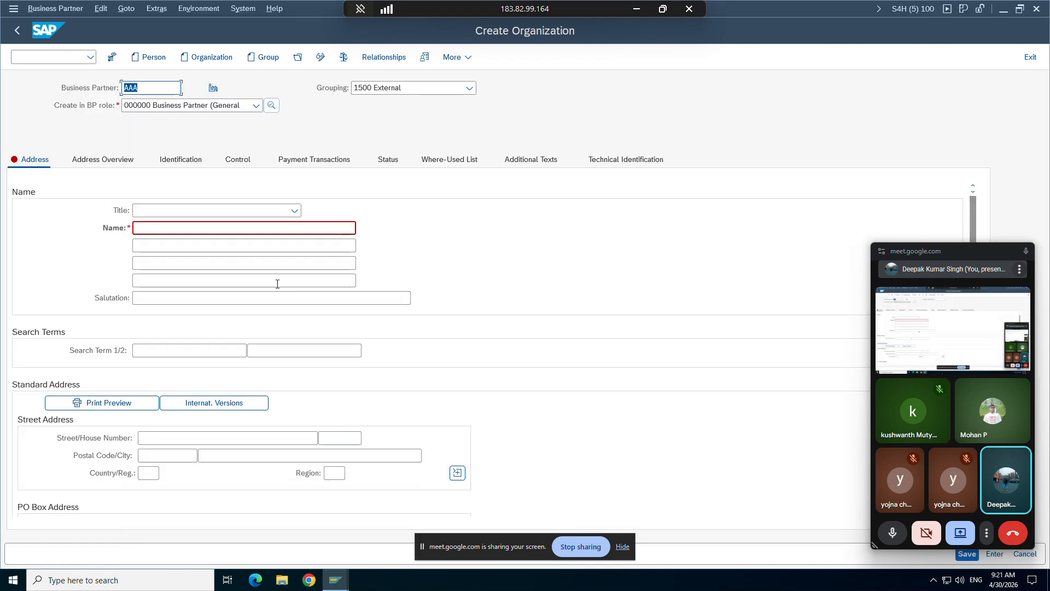
click(177, 229)
text(1500 ext)
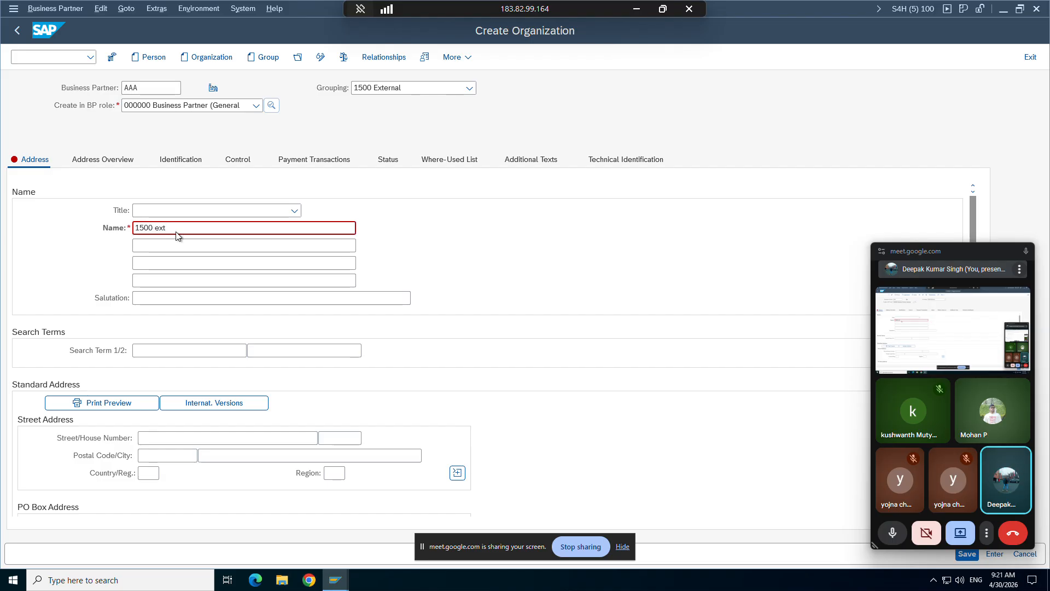
key(Return)
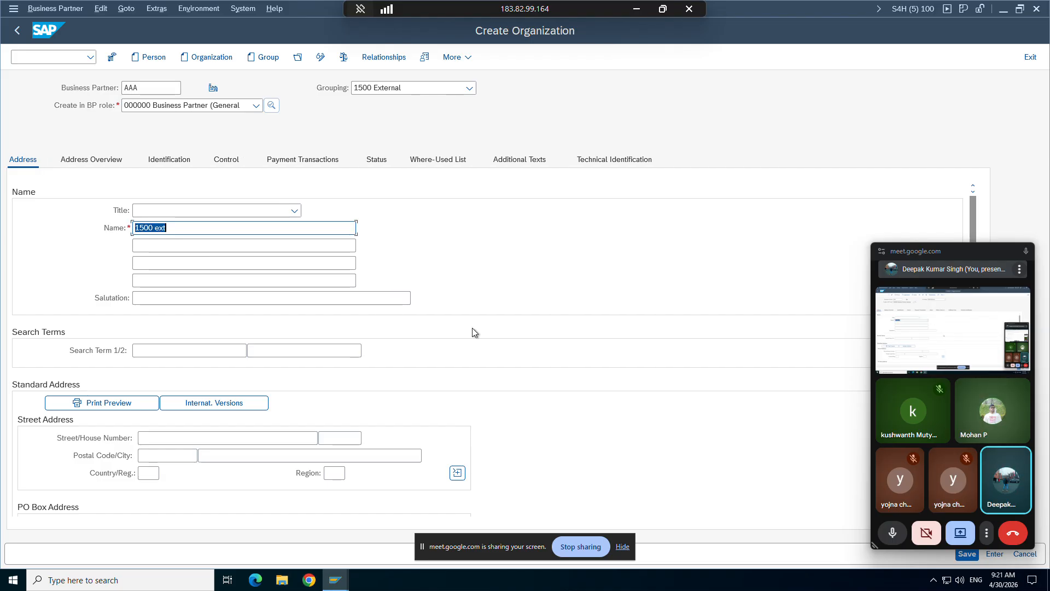
scroll(474, 327, down, 3)
drag(936, 258, 765, 375)
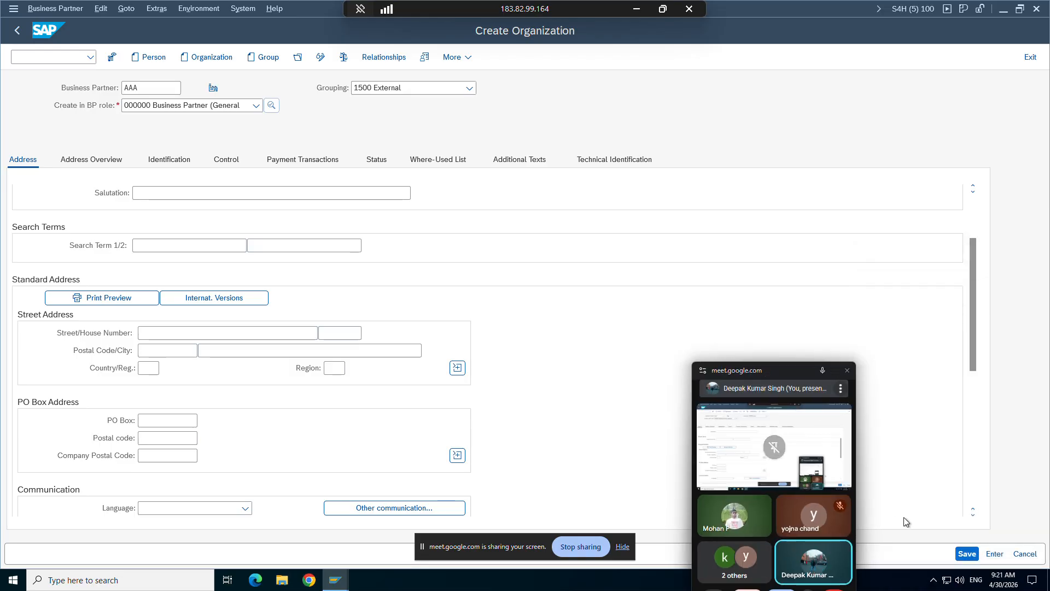
click(966, 554)
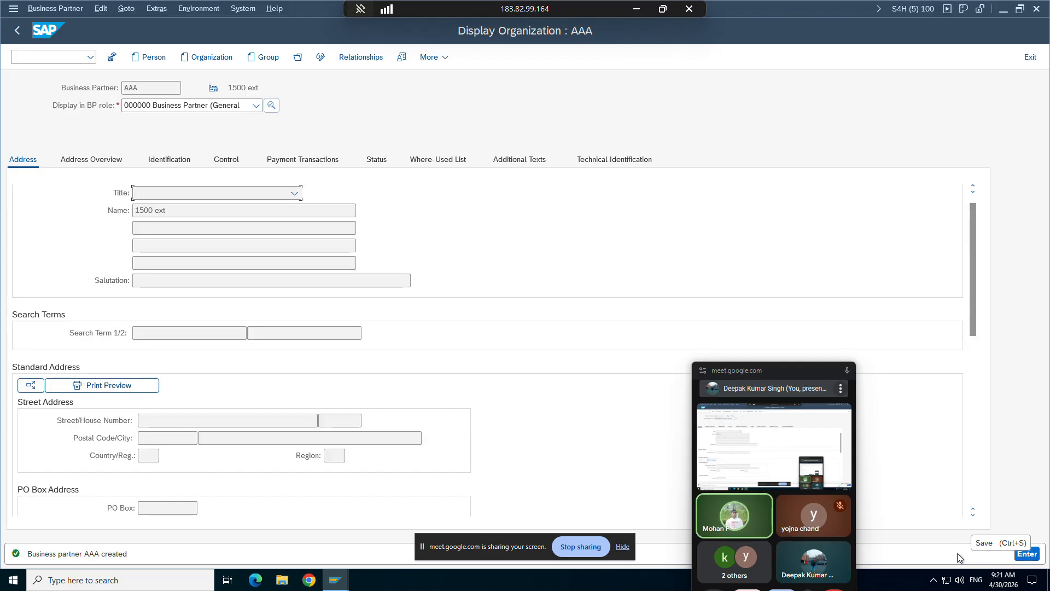
drag(785, 370, 809, 187)
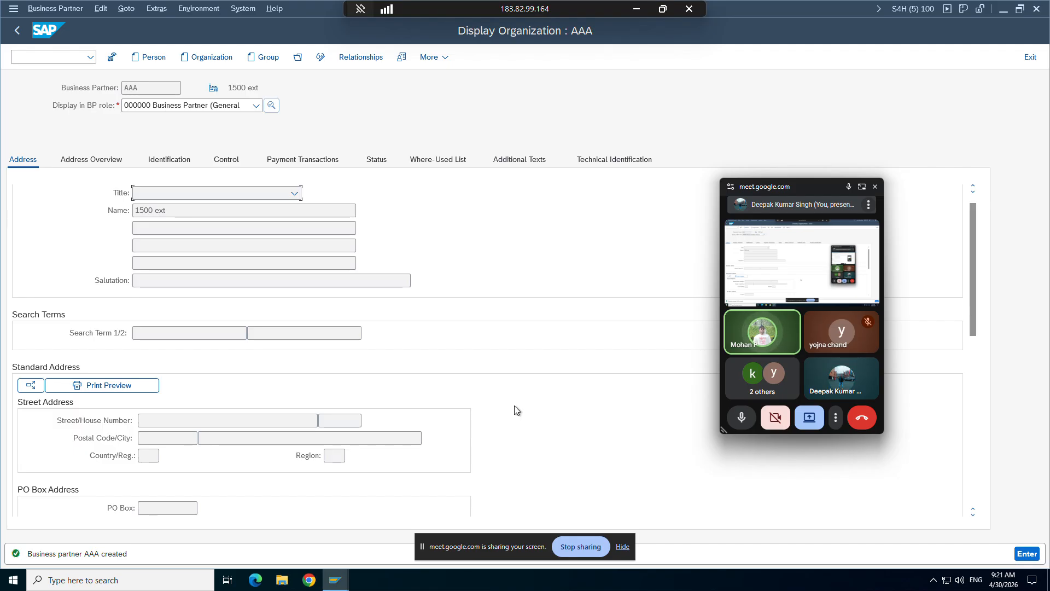
mouse_move(345, 583)
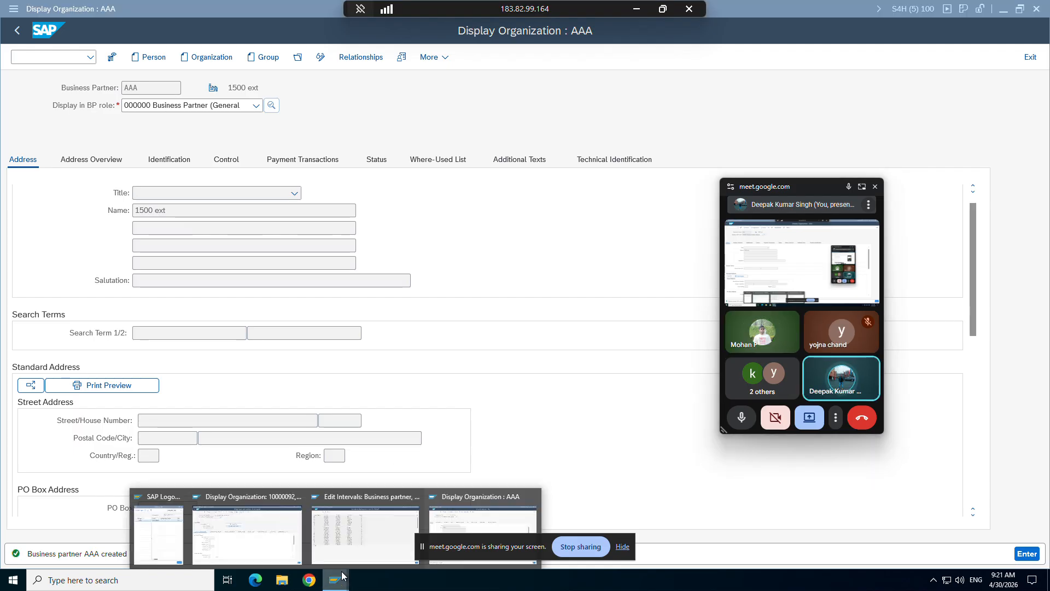
click(347, 527)
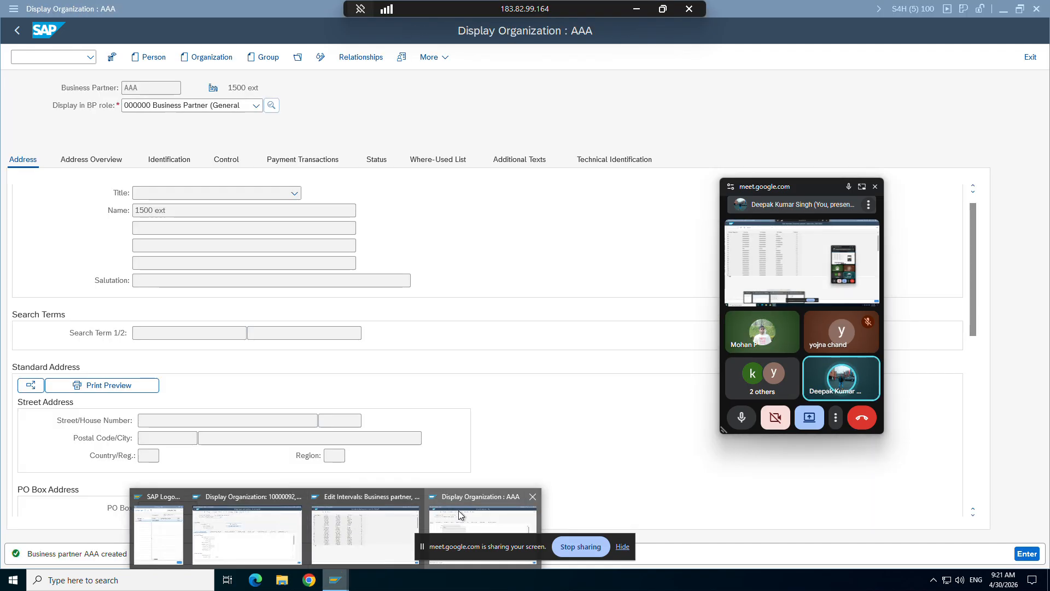
click(481, 530)
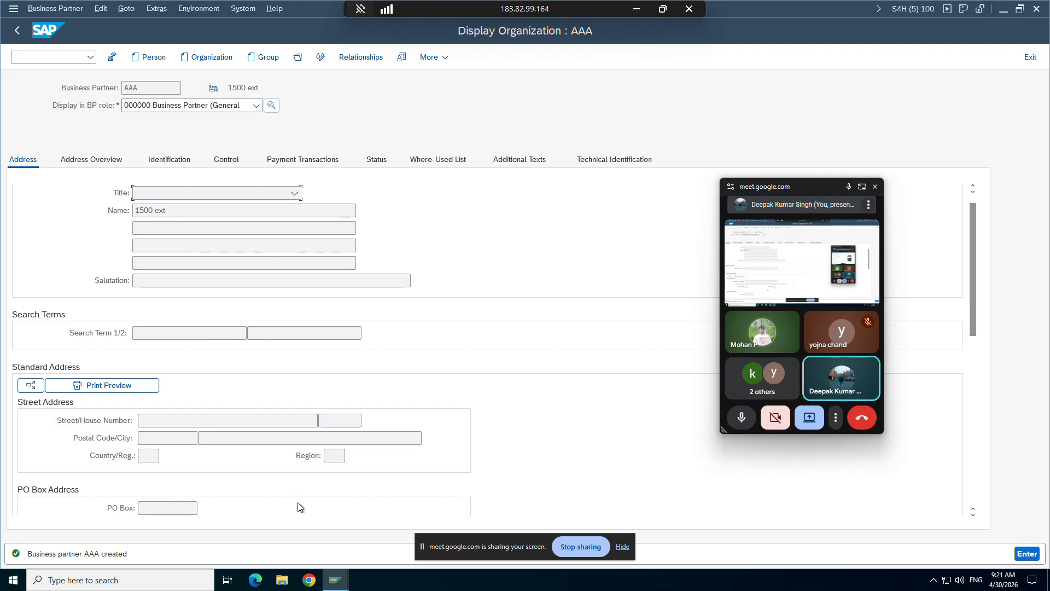
mouse_move(337, 583)
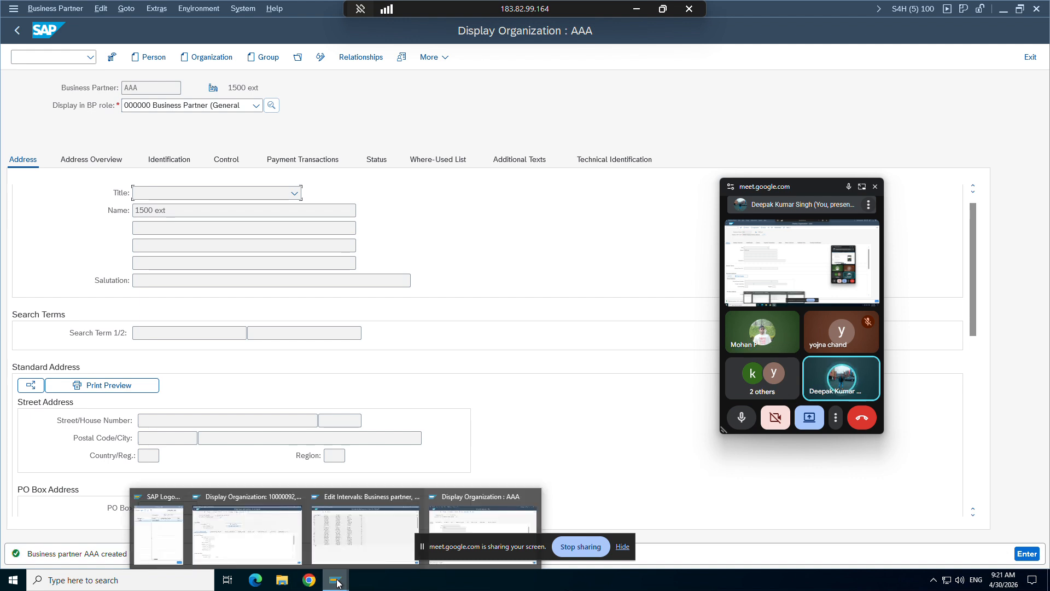
Step: Return from the BU_PARTNER intervals to the IMG structure and redisplay the intervals through Define Number Ranges
click(354, 537)
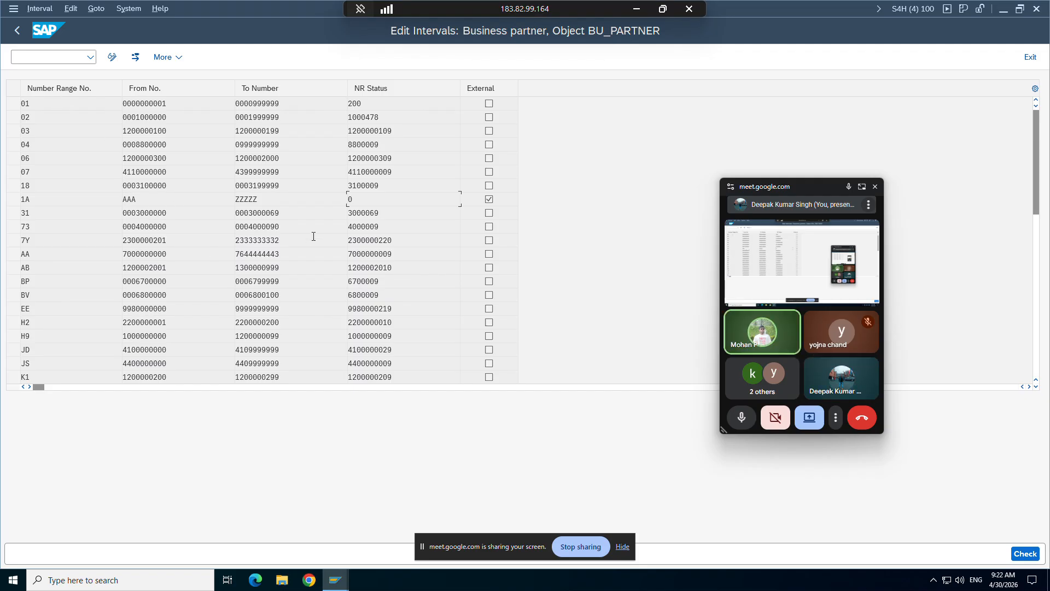
click(17, 30)
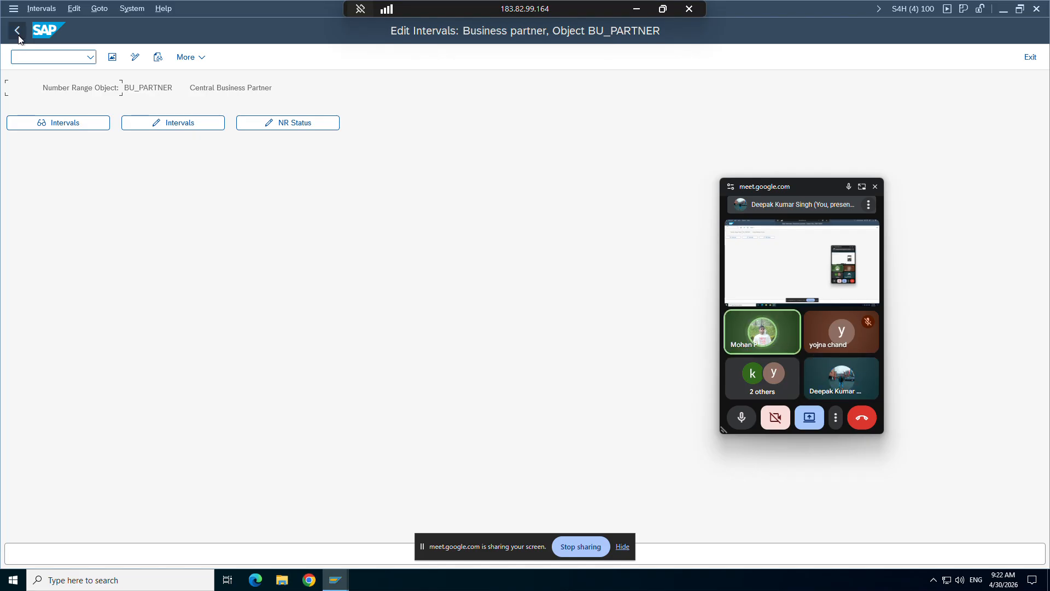
click(17, 30)
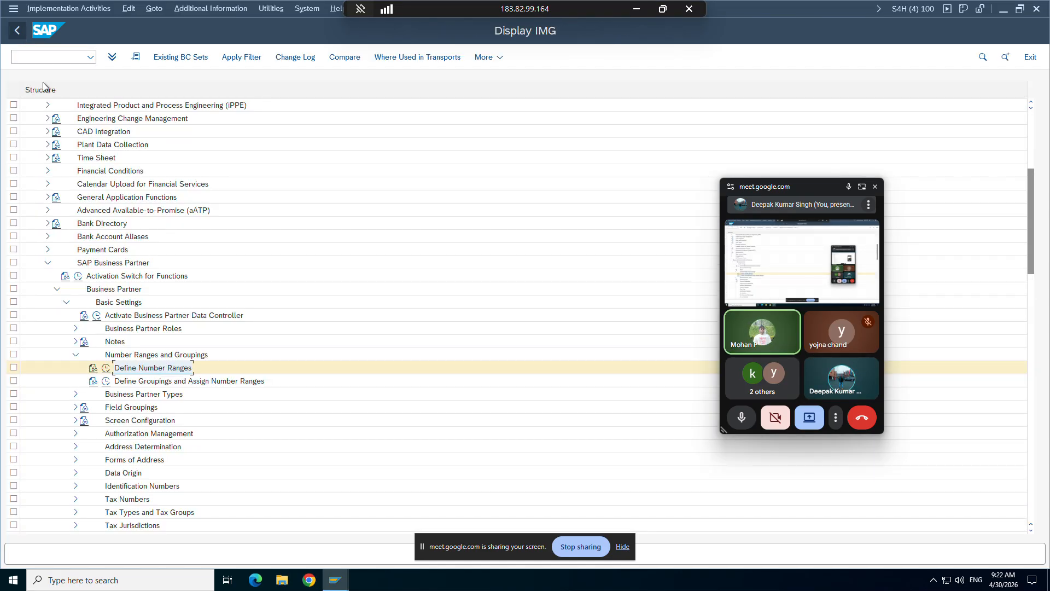
click(105, 374)
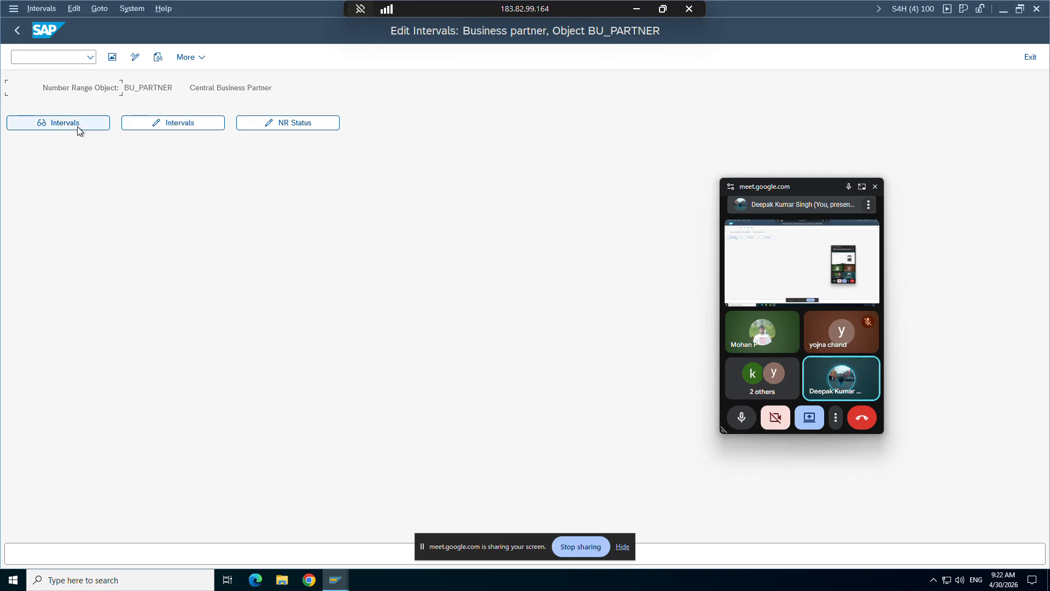
click(65, 122)
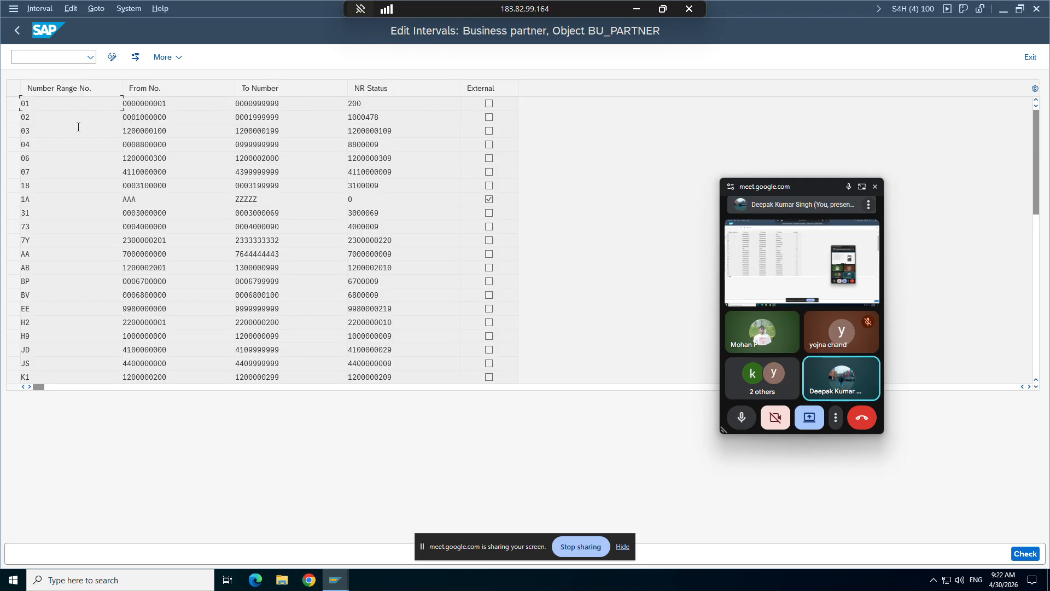
Step: Leave the interval list and start transaction SNRO in a new GUI window
click(18, 32)
click(13, 10)
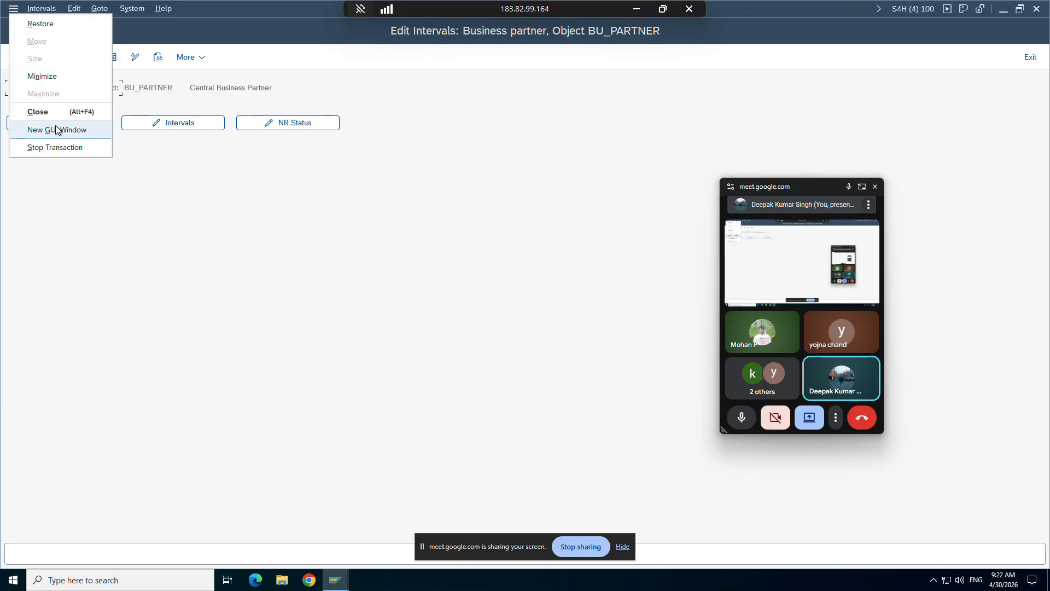
click(55, 128)
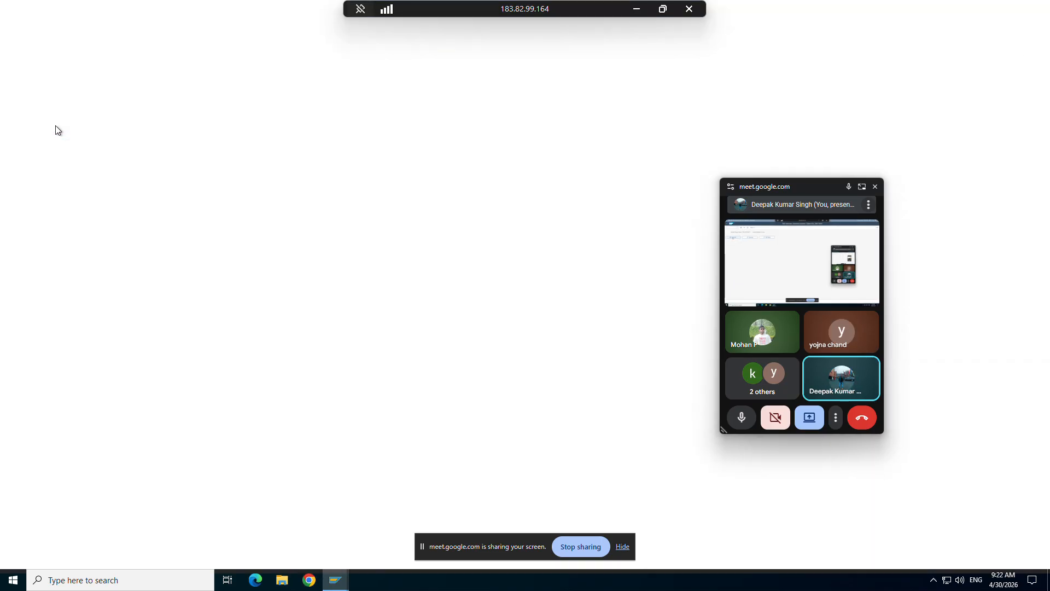
text(snro)
key(Return)
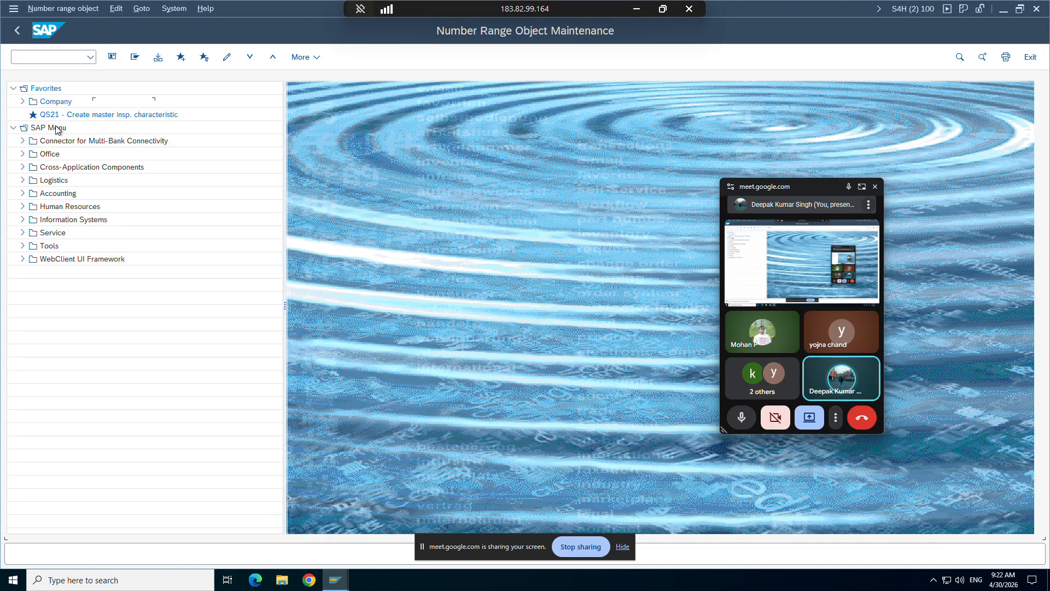
Step: Display number range object BU_PARTNER and list its intervals
click(109, 105)
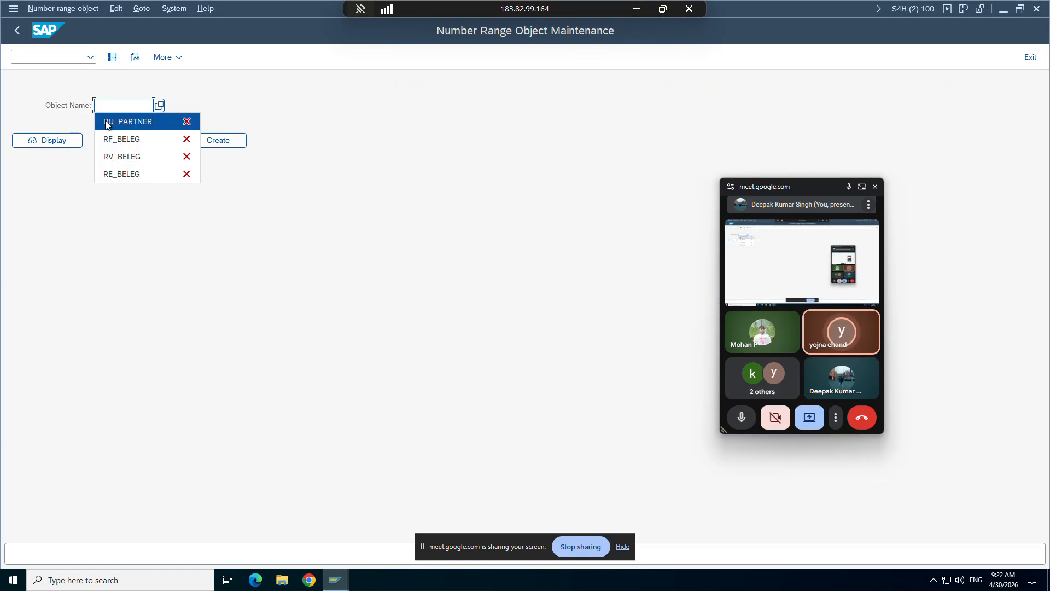
click(107, 120)
click(70, 141)
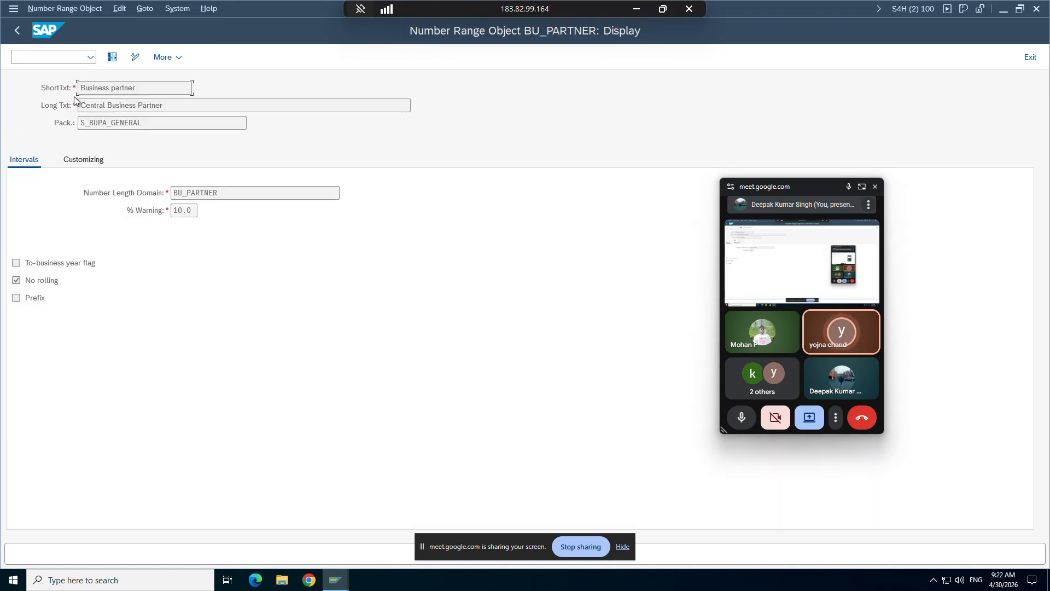
click(112, 58)
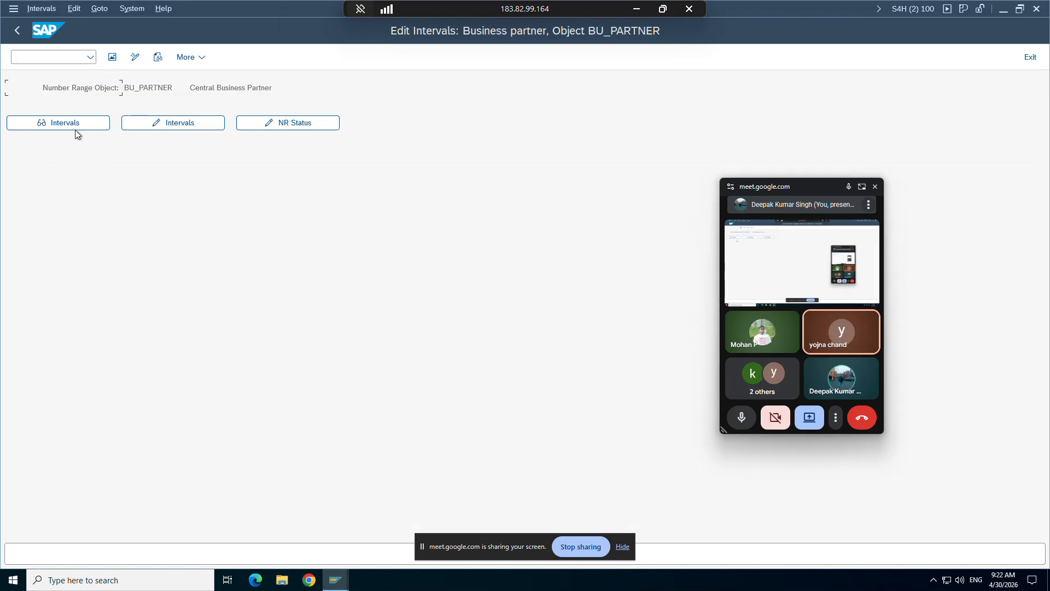
click(75, 125)
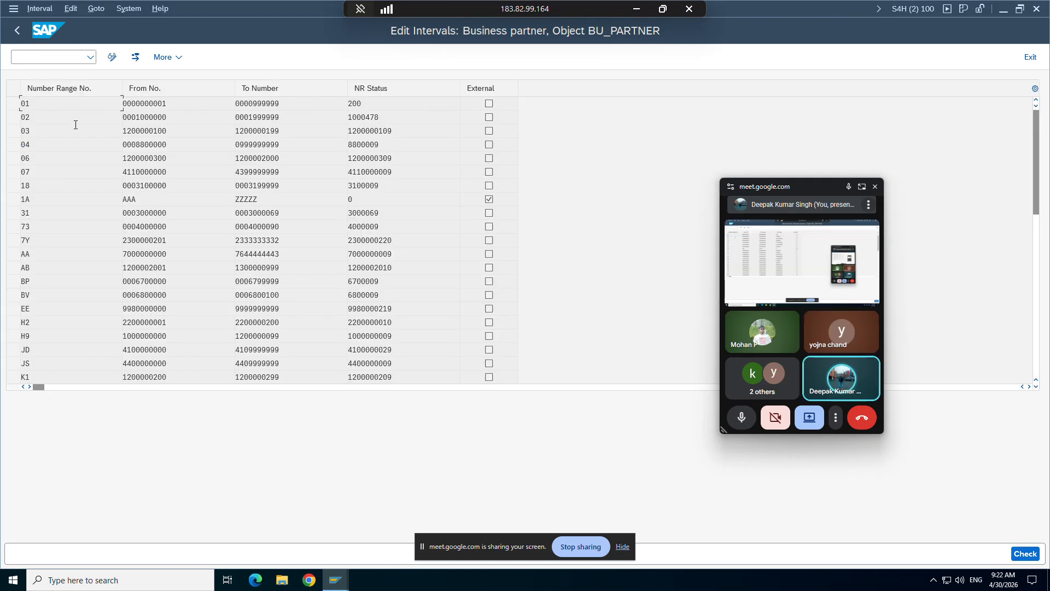
Step: Switch to the IMG session, open Define Groupings and Assign Number Ranges and check the number range assigned to grouping 7377
mouse_move(336, 579)
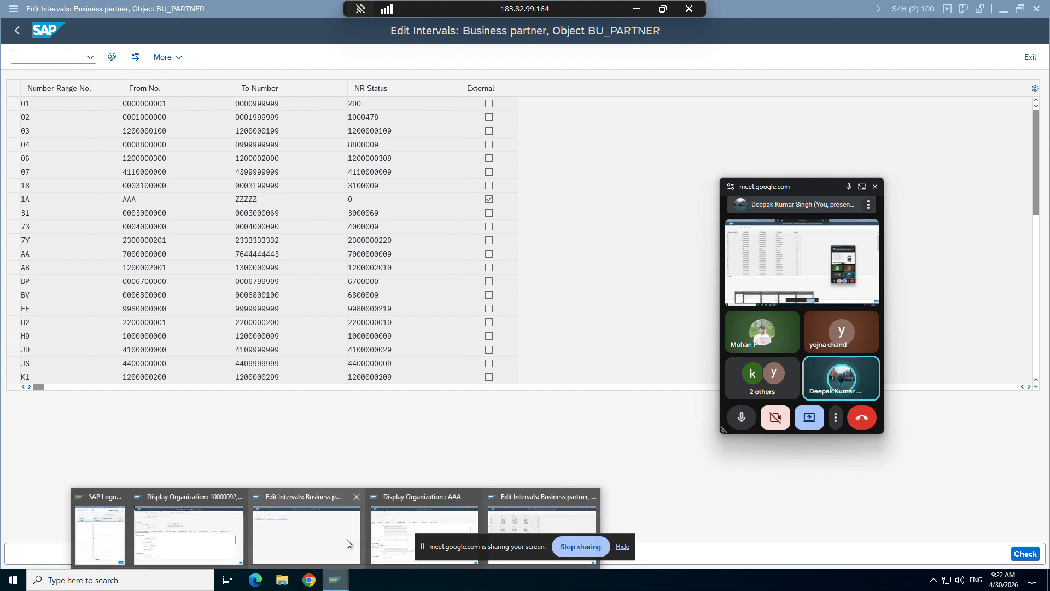
click(328, 529)
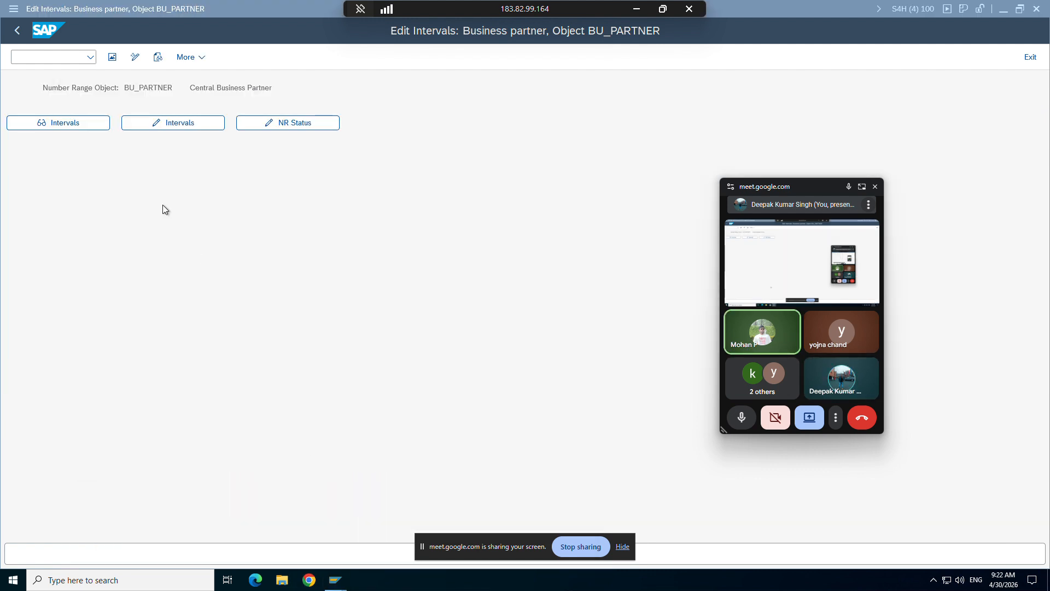
click(17, 31)
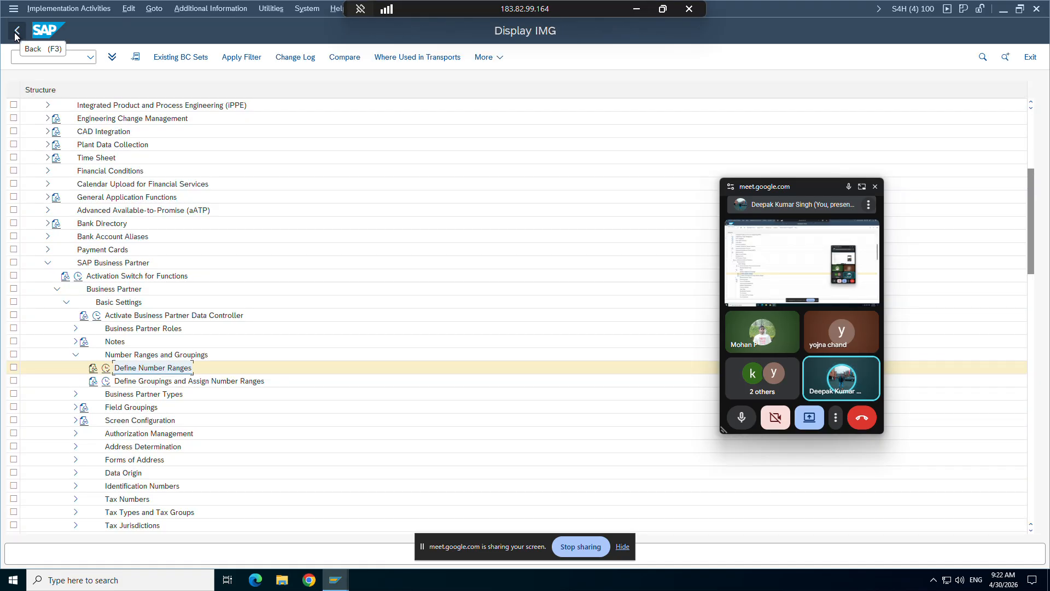
double_click(111, 380)
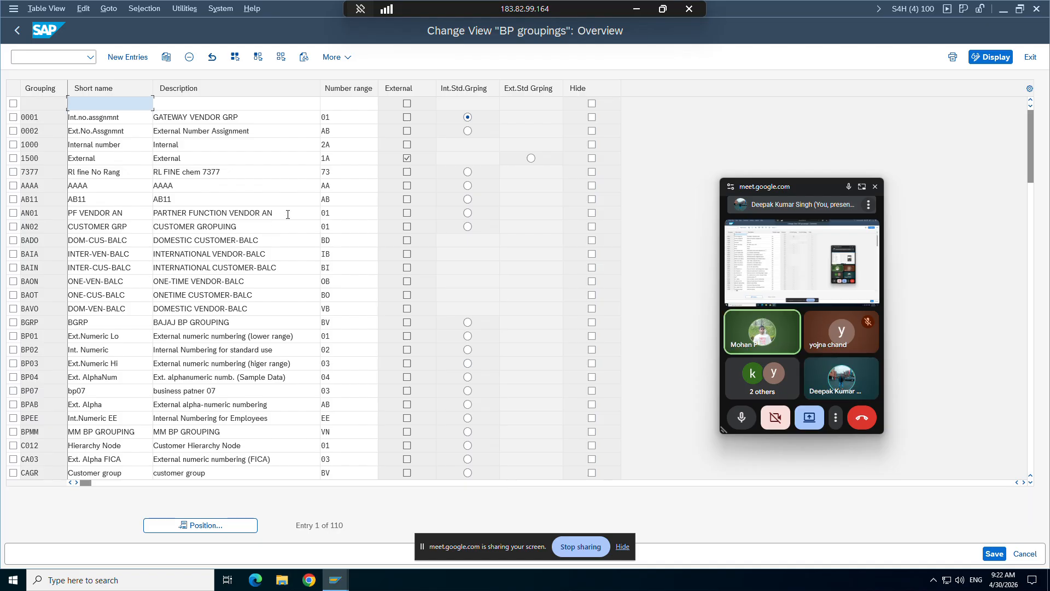
click(17, 30)
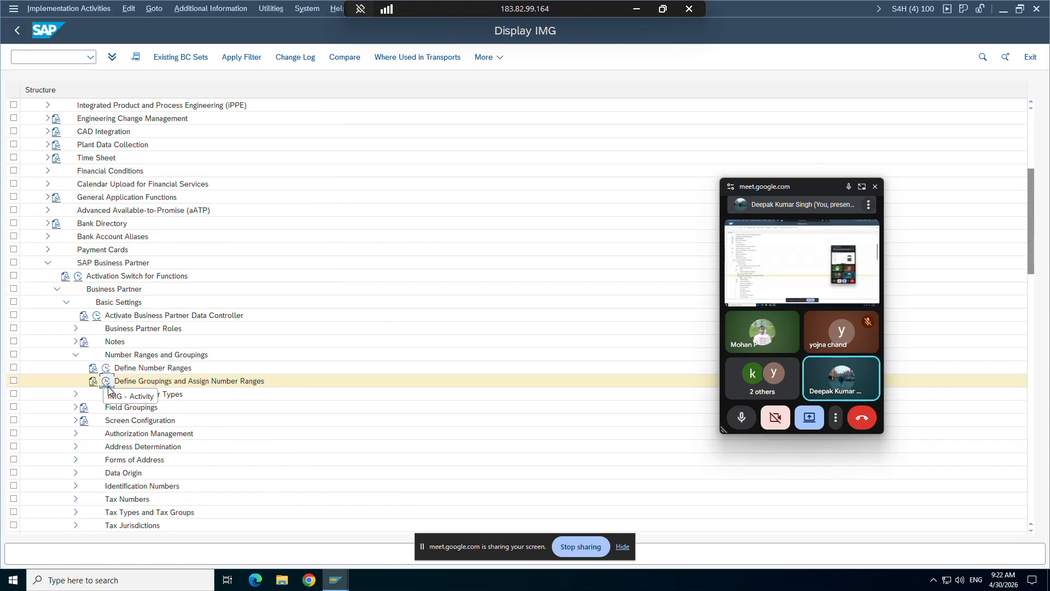
click(107, 381)
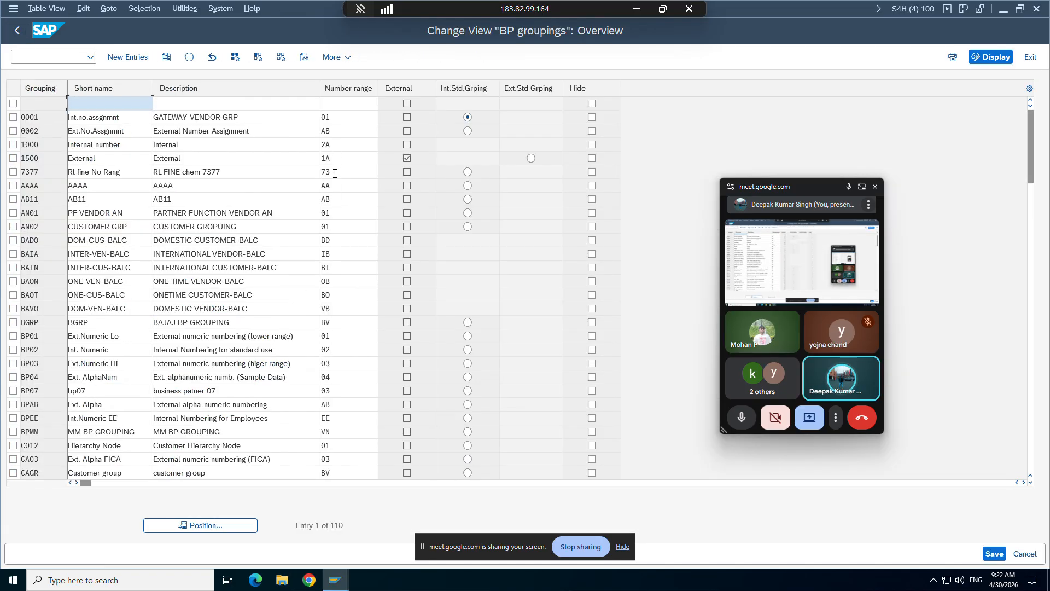
click(331, 172)
Step: Return to the IMG structure and display the BU_PARTNER intervals through Define Number Ranges to locate range 73
click(17, 34)
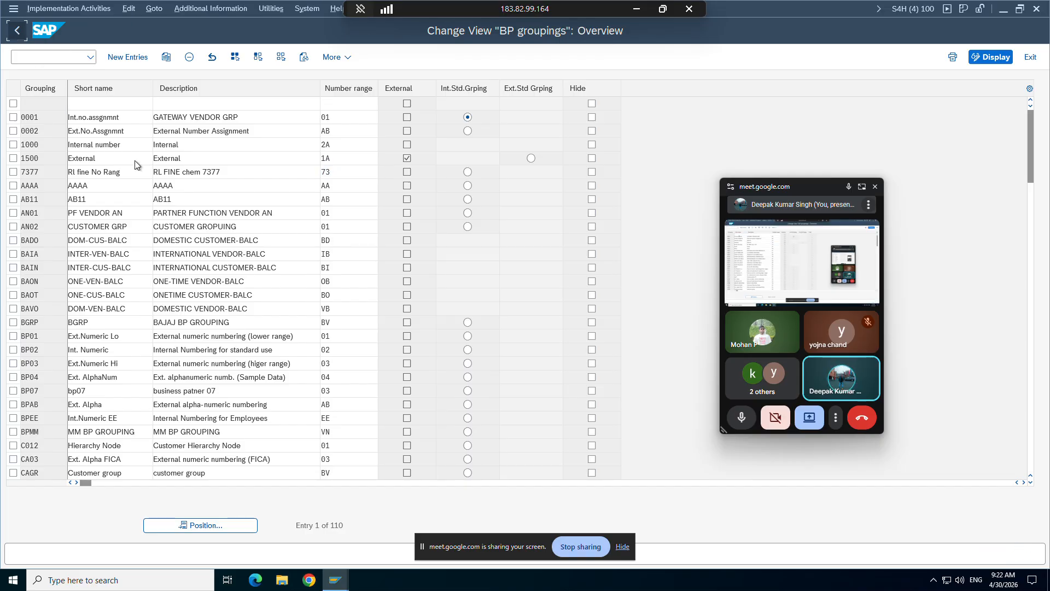
click(107, 368)
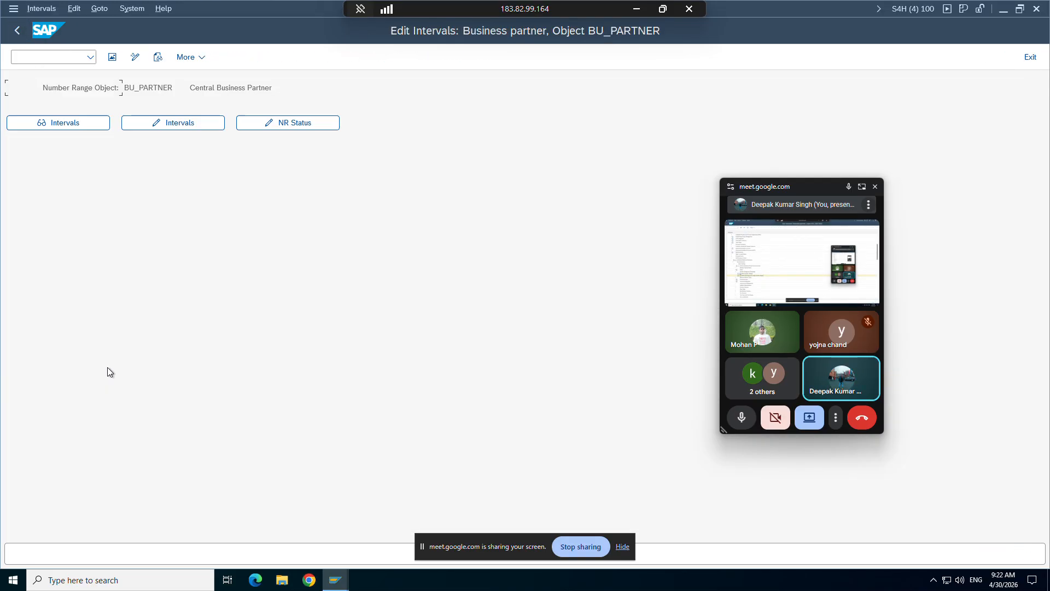
click(70, 125)
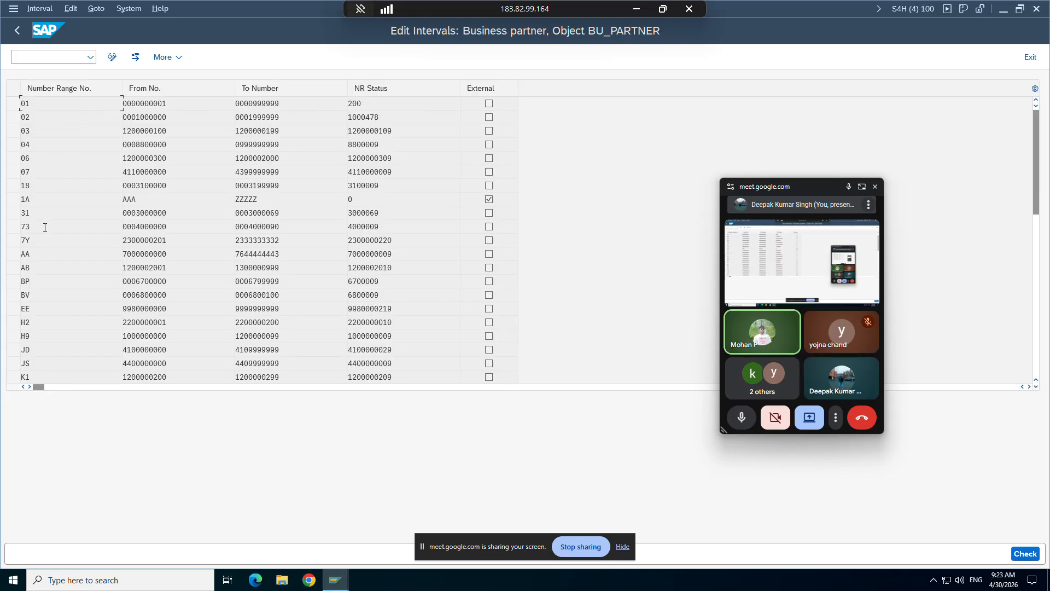
Step: Try to mark number range 73 as external in the BU_PARTNER interval maintenance
click(115, 54)
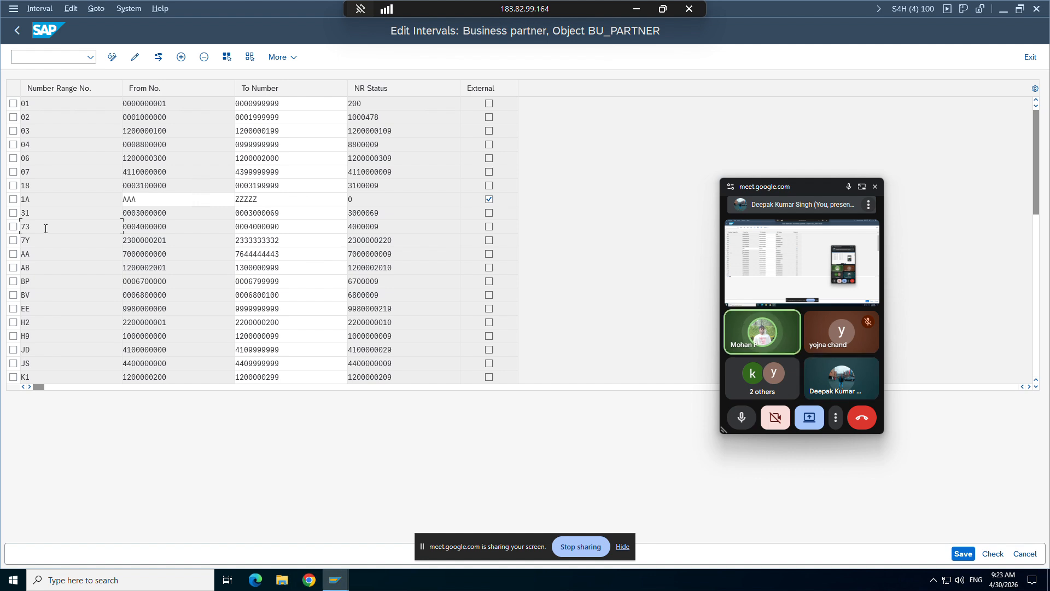
click(13, 227)
click(134, 58)
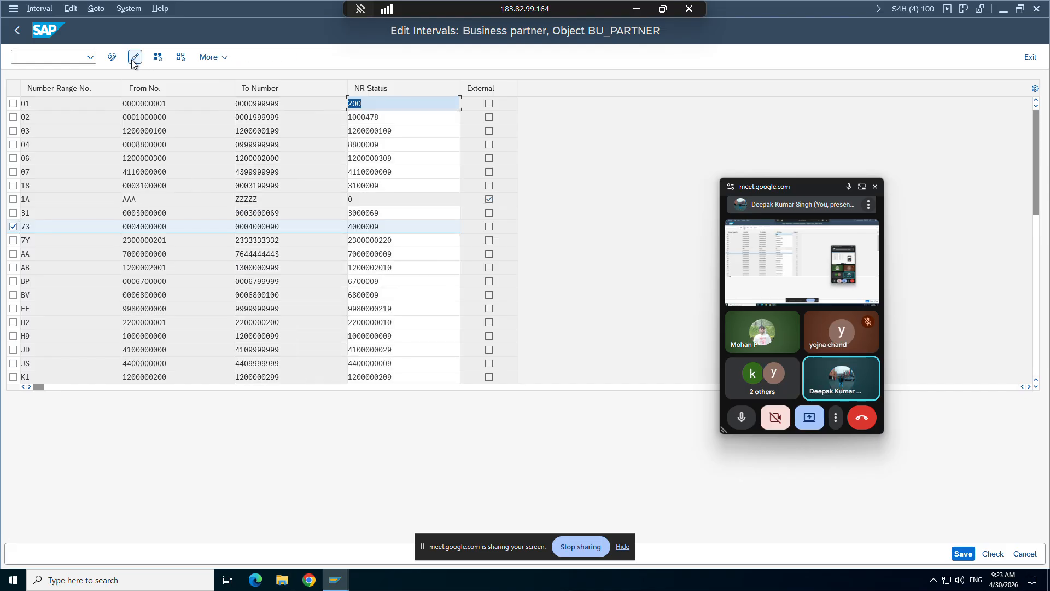
click(489, 227)
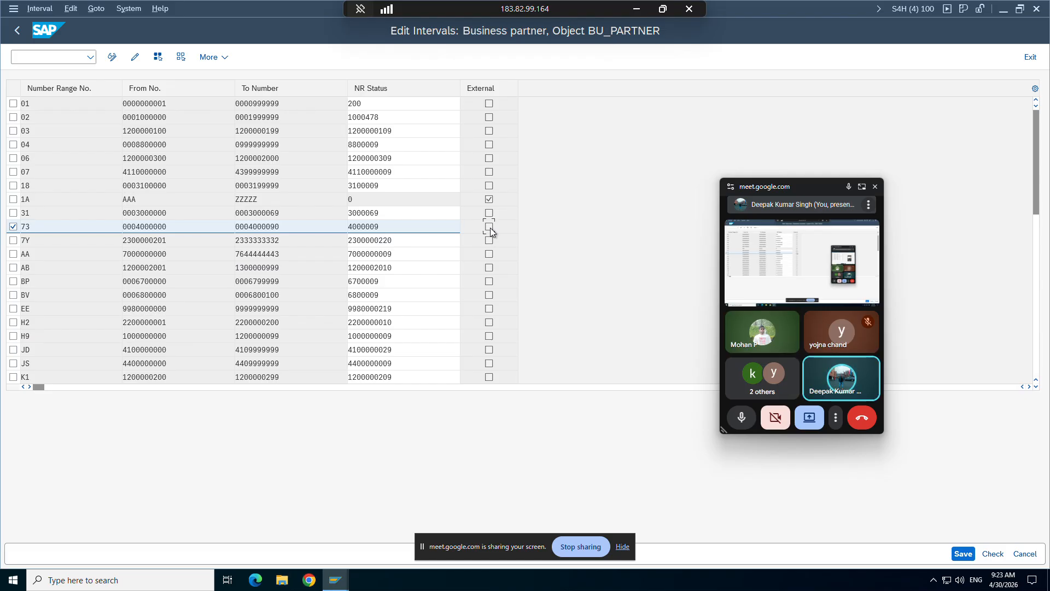
click(112, 57)
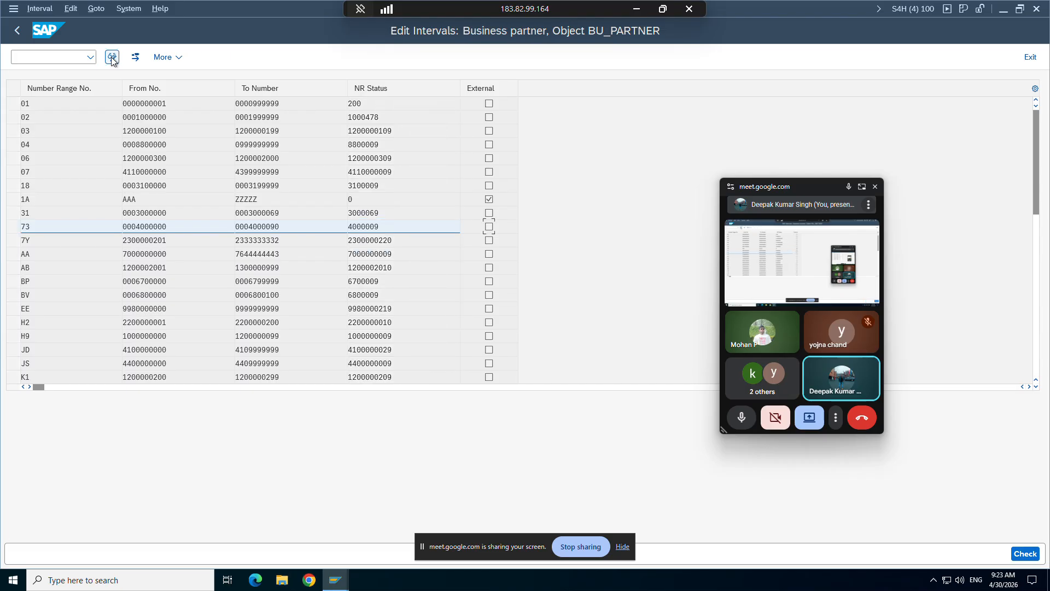
Step: Examine the BU_PARTNER intervals in change mode and the available interval commands for a way to make an existing range external
click(112, 57)
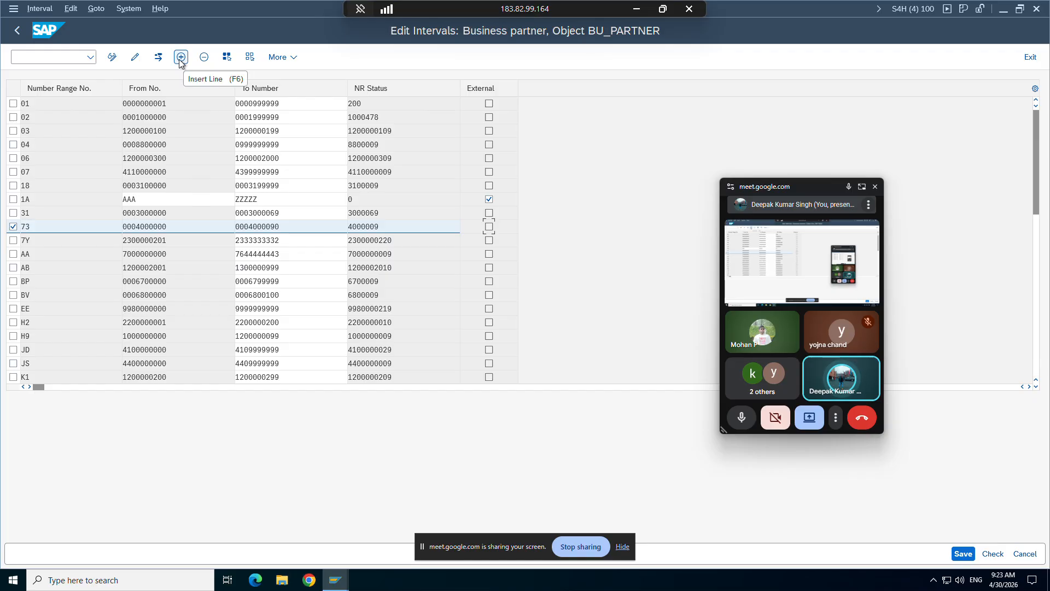
click(13, 226)
scroll(311, 165, down, 1)
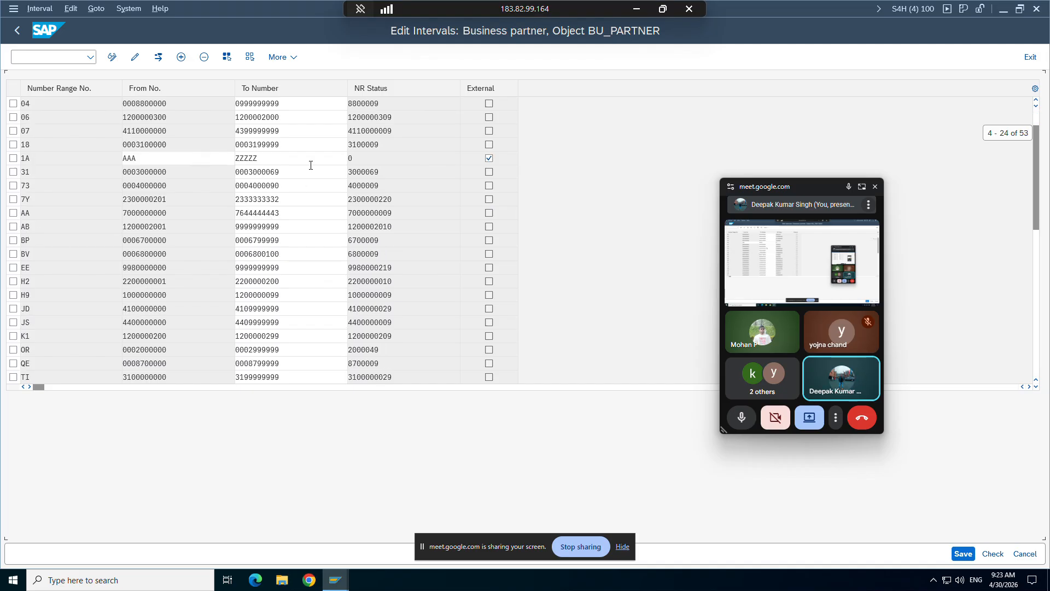
scroll(311, 166, down, 1)
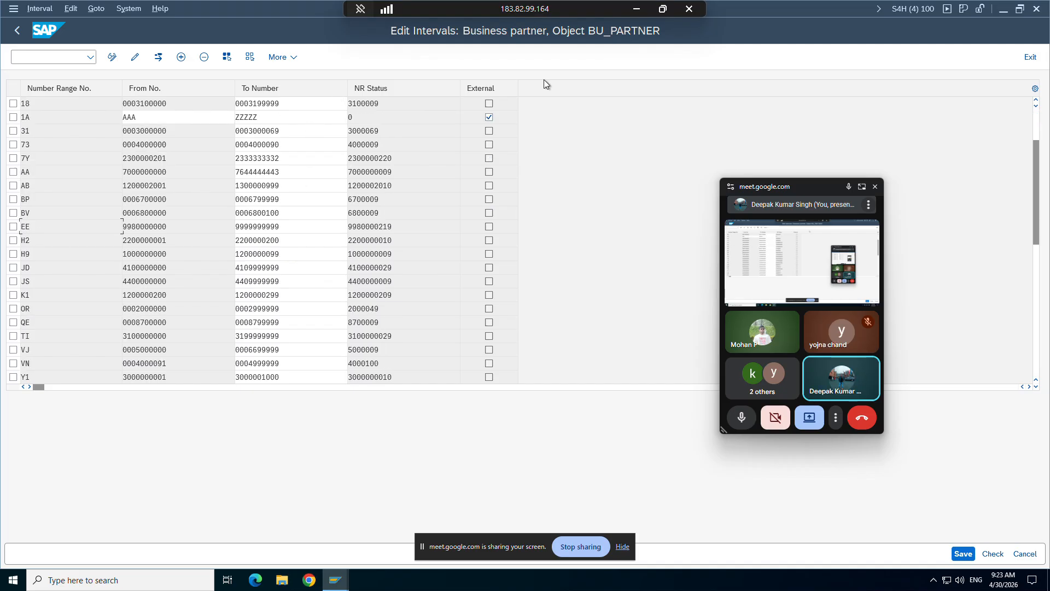
click(228, 58)
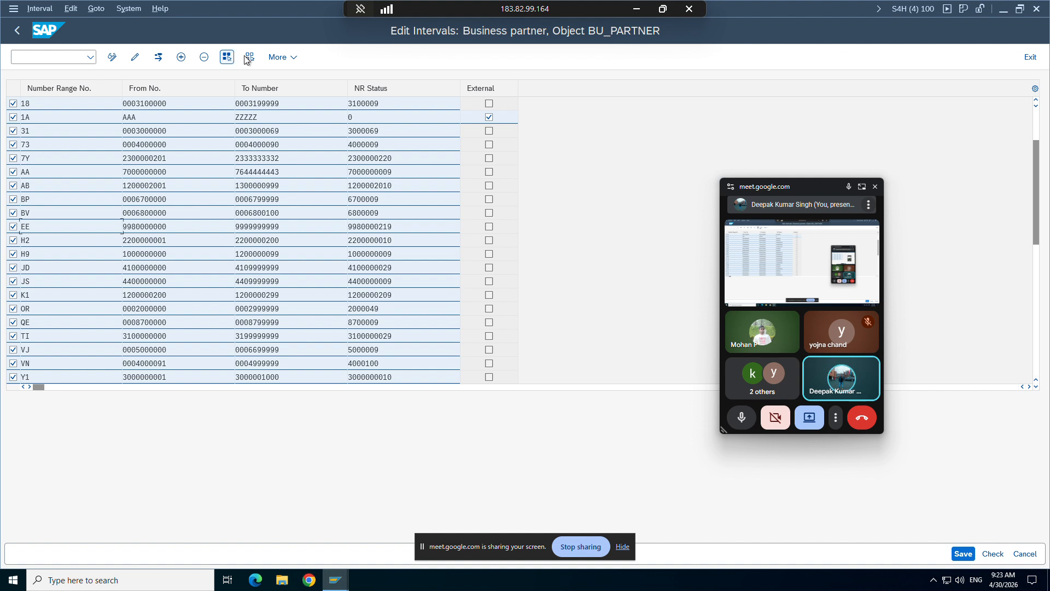
click(249, 57)
click(278, 58)
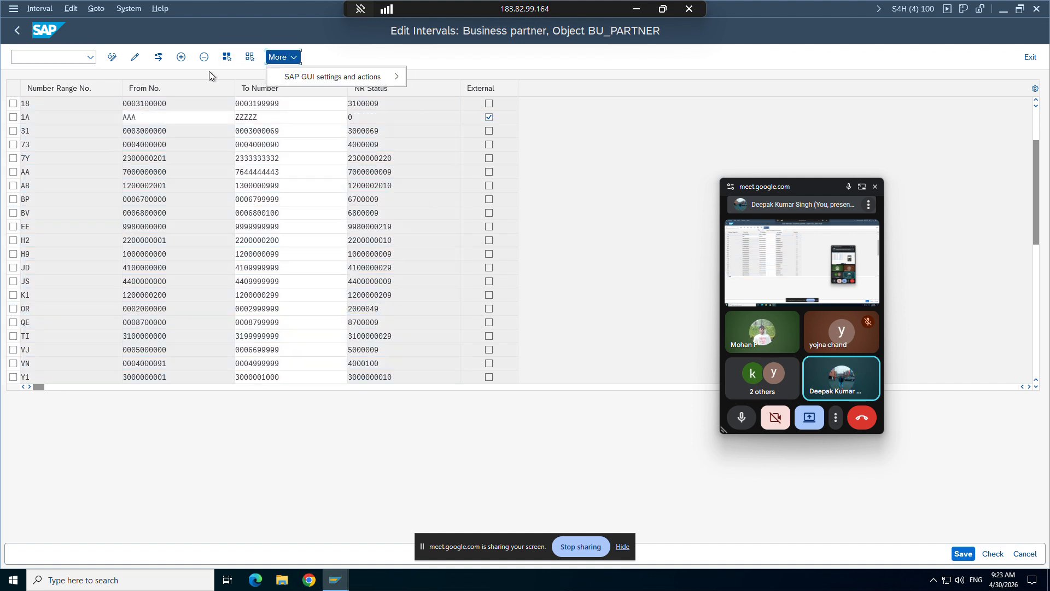
click(46, 11)
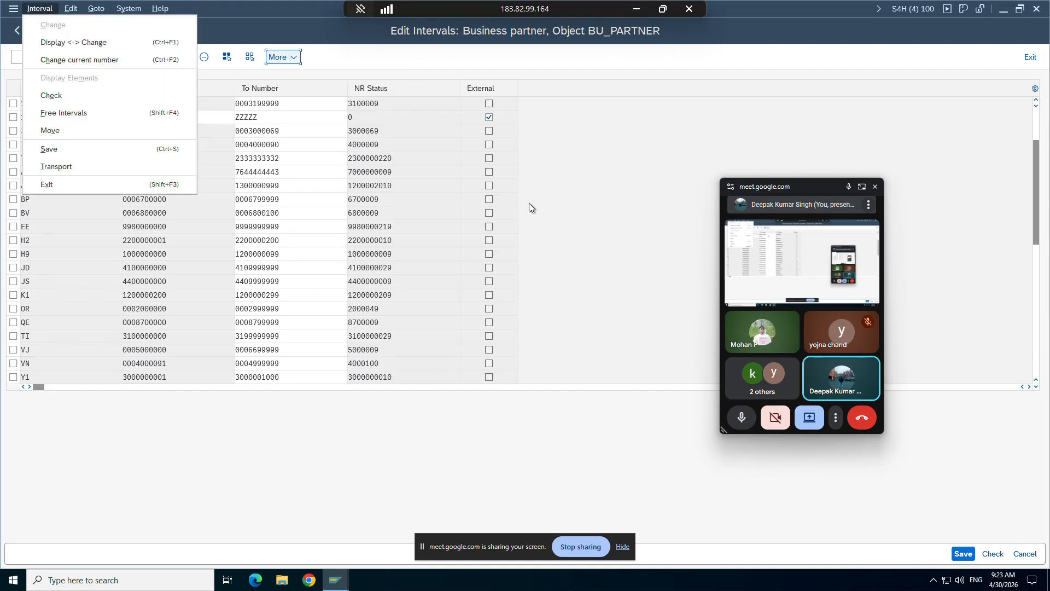
click(596, 227)
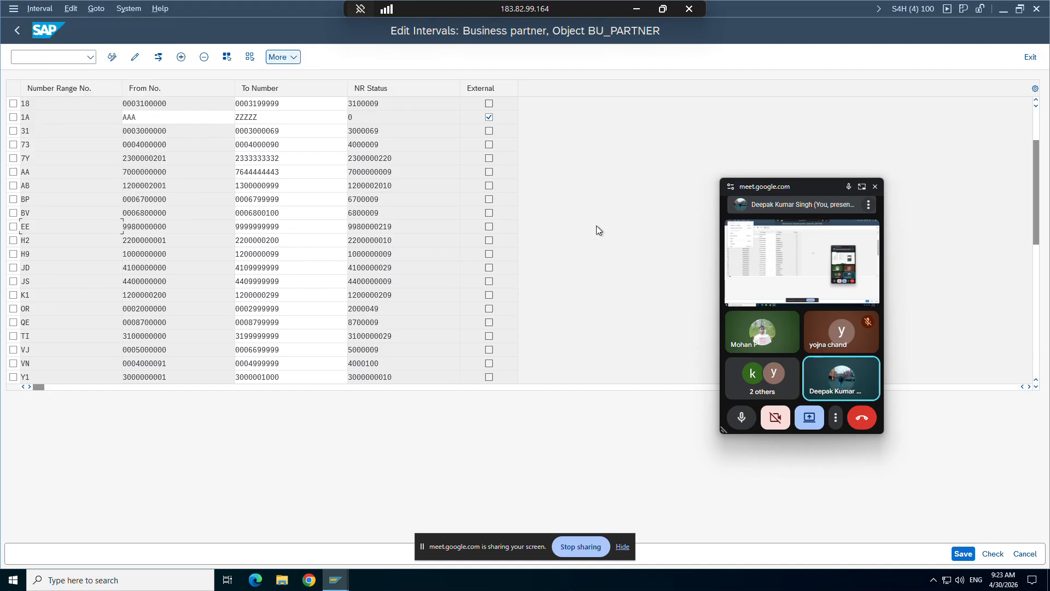
Step: Minimize the remote desktop, switch to File Explorer and open the Details.xlsx workbook from the Class 2 folder
click(638, 13)
click(66, 577)
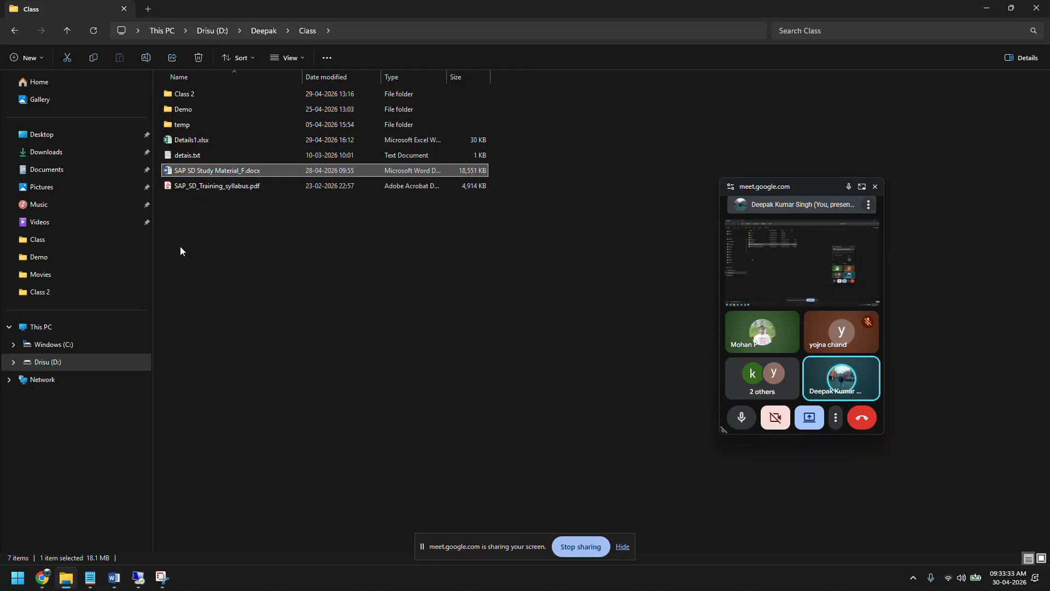
double_click(176, 94)
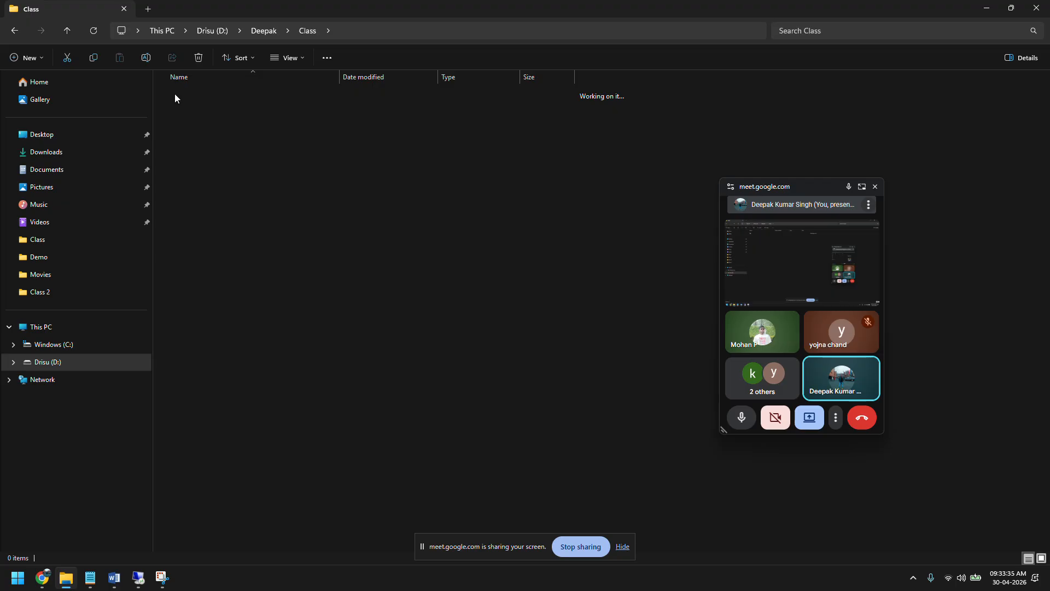
click(191, 107)
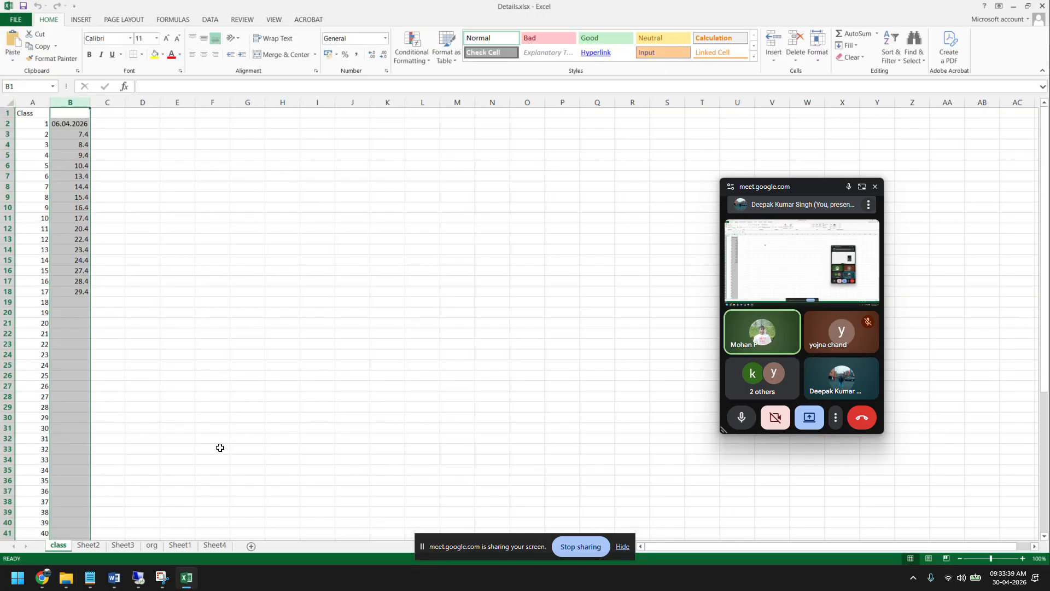
Step: On Sheet4, enter an example overall number interval with 1 in D34 and 9999 in E34
click(218, 547)
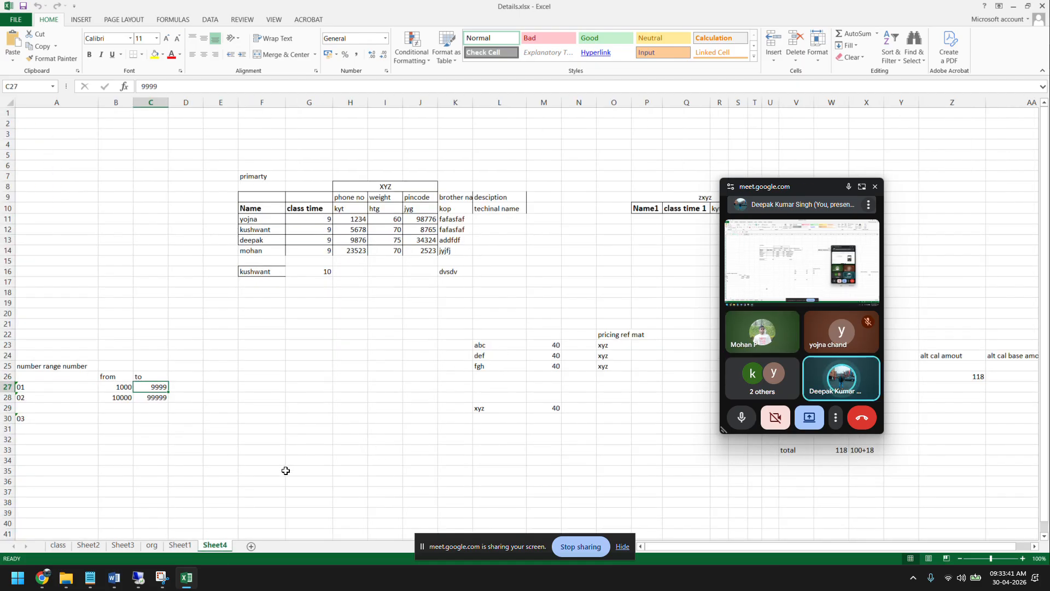
scroll(284, 465, down, 2)
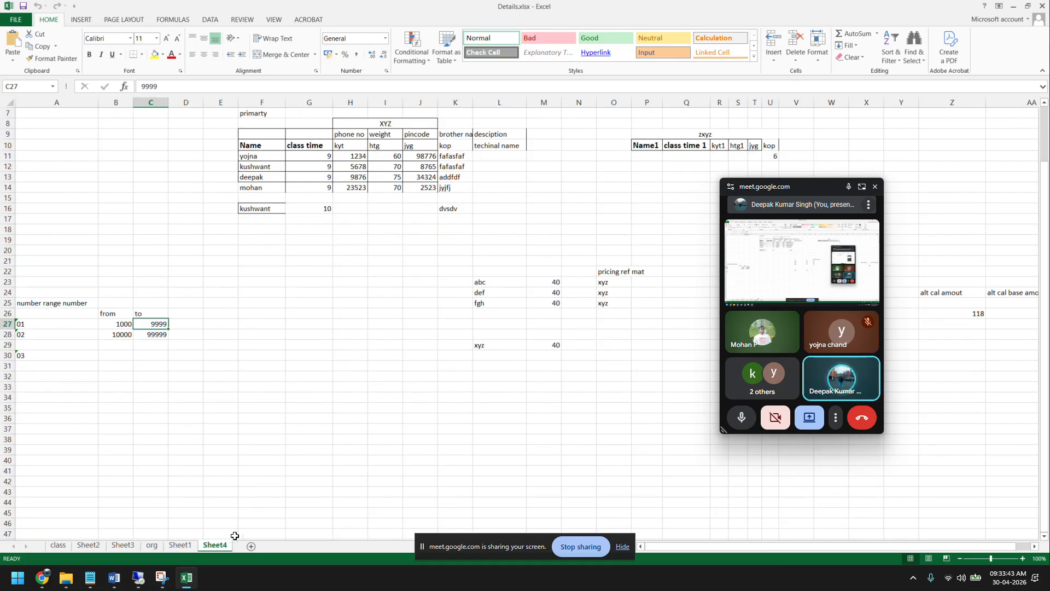
click(197, 396)
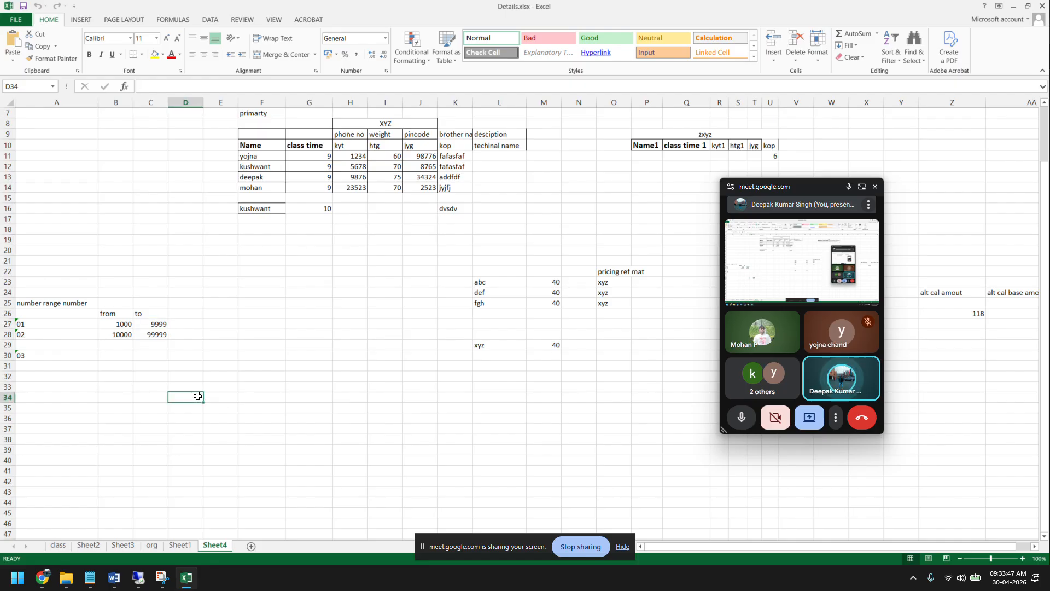
text(1)
click(212, 396)
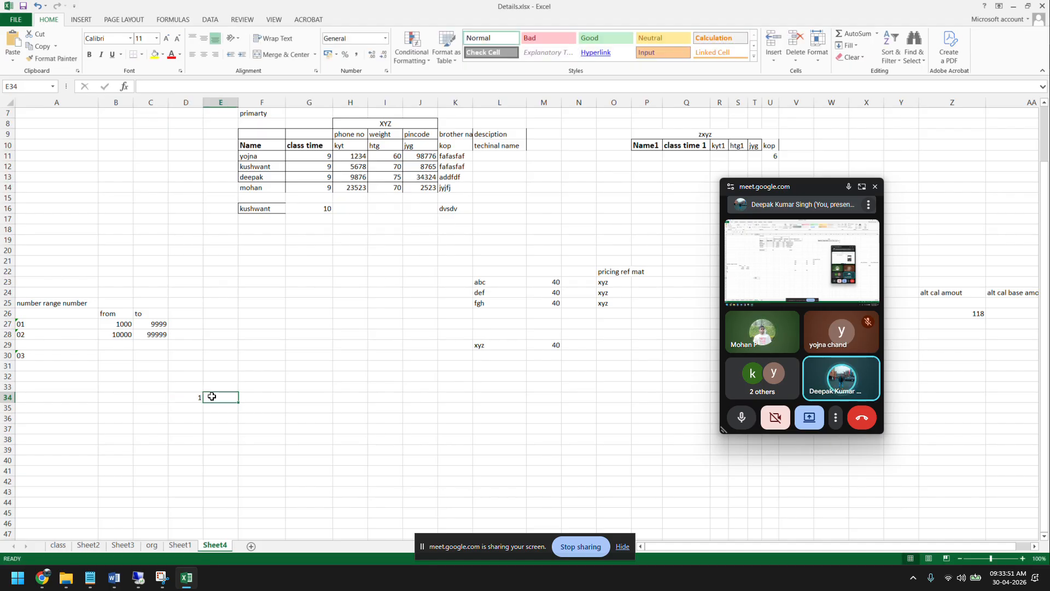
text(9999)
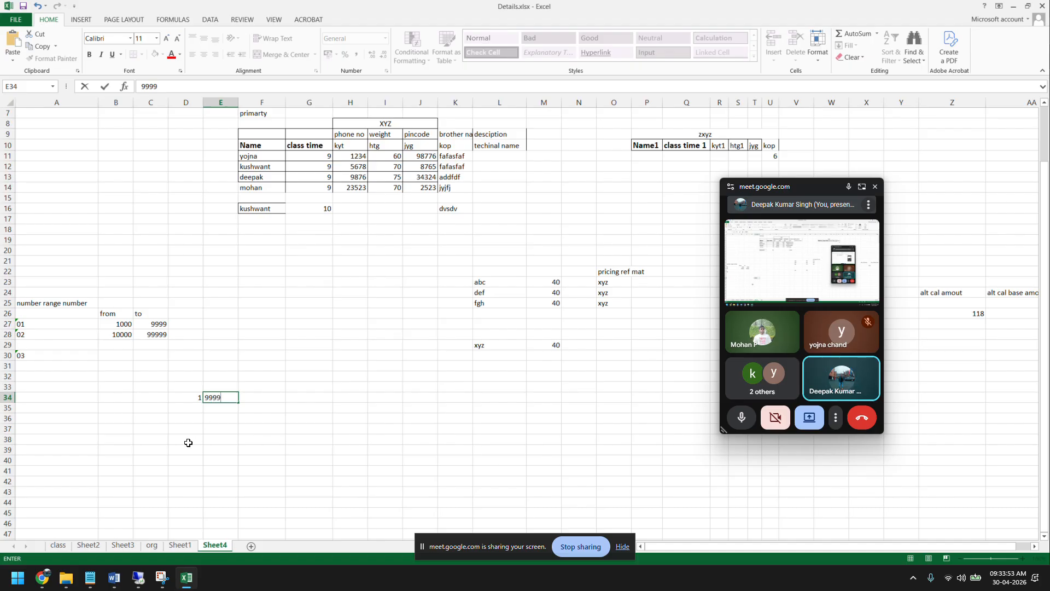
click(188, 442)
drag(187, 397, 222, 397)
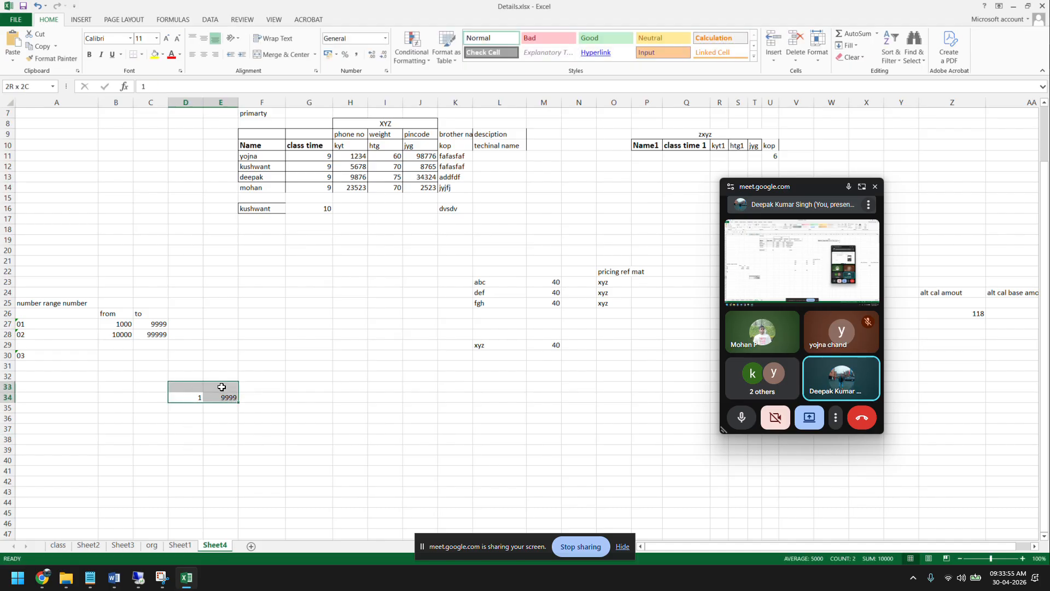
Step: Add a sub-range in row 37 with Z1 in C37, 1 in D37 and 100 in E37
click(161, 428)
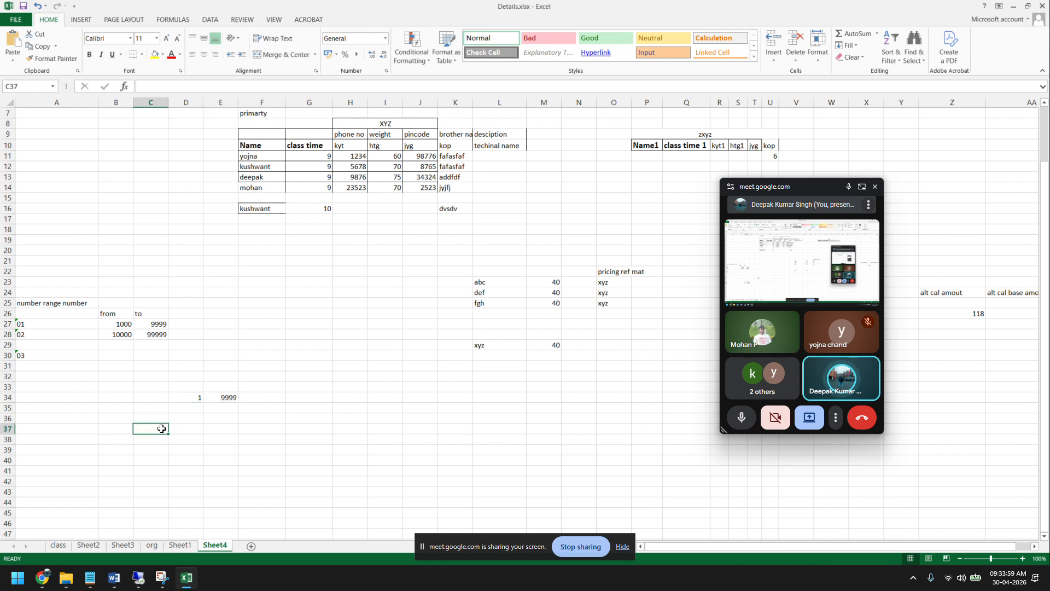
text(Z1)
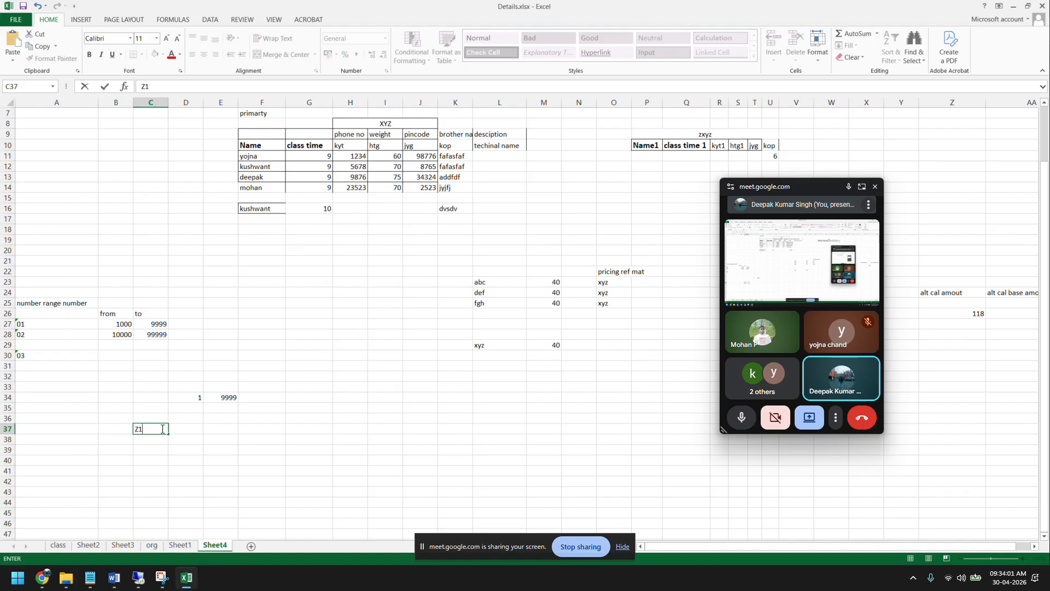
key(Tab)
text(1)
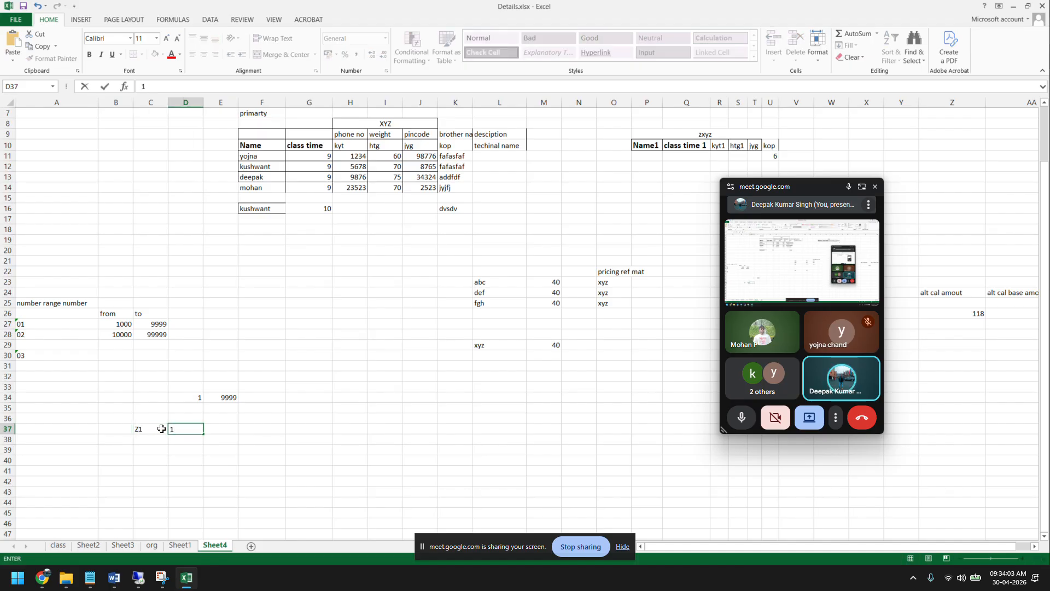
key(Tab)
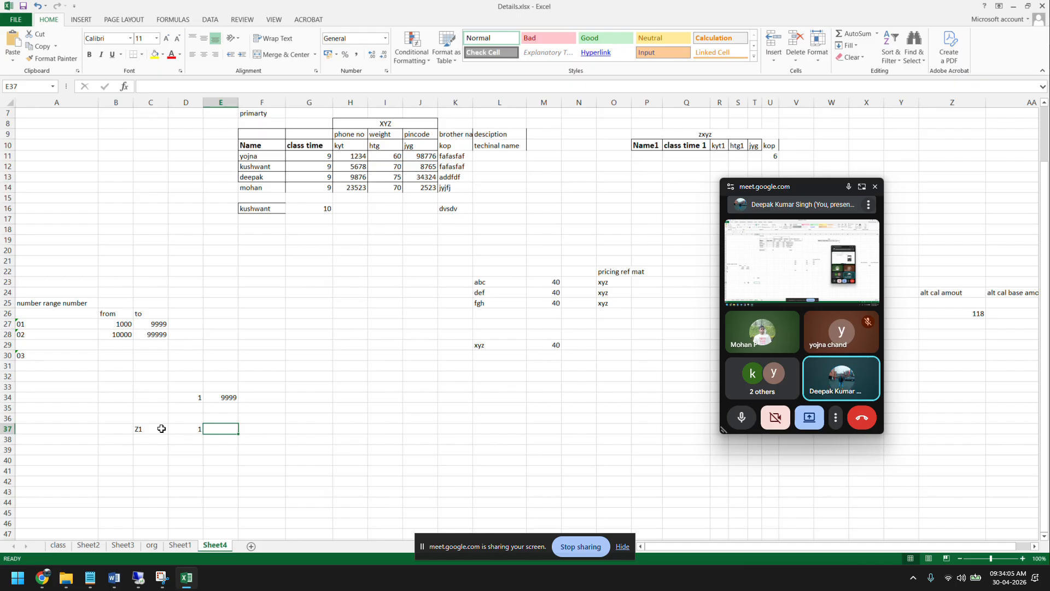
text(100)
key(Return)
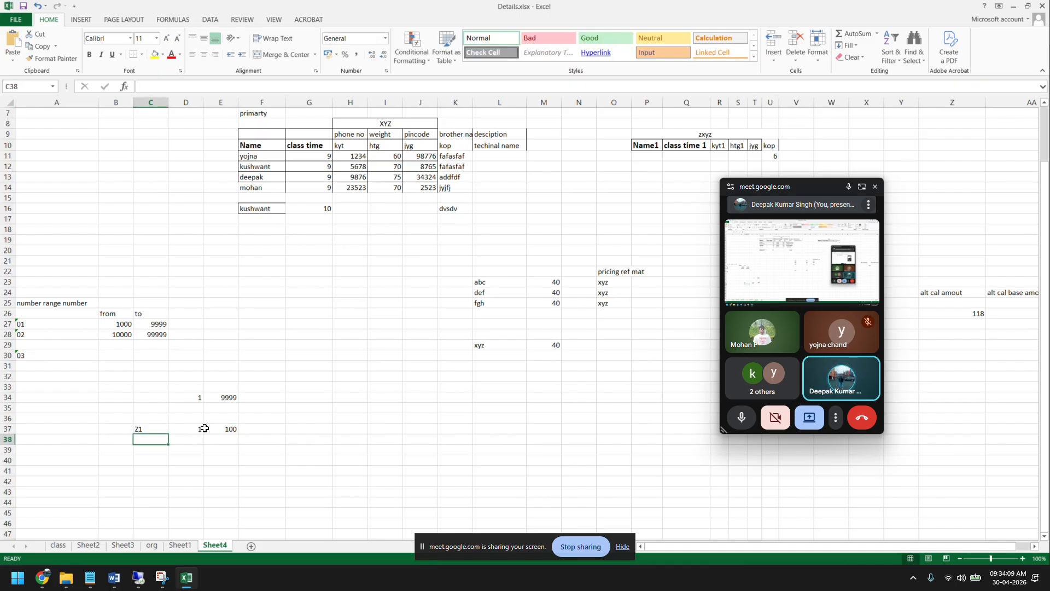
Step: Set the upper limit of the Z1 range in E37 to 999
click(220, 421)
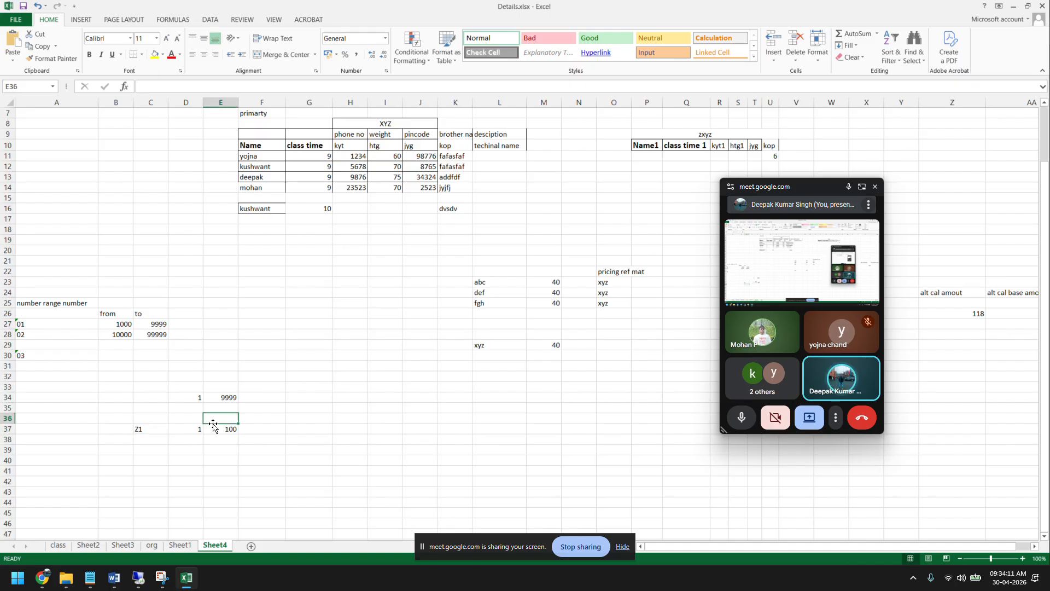
click(221, 428)
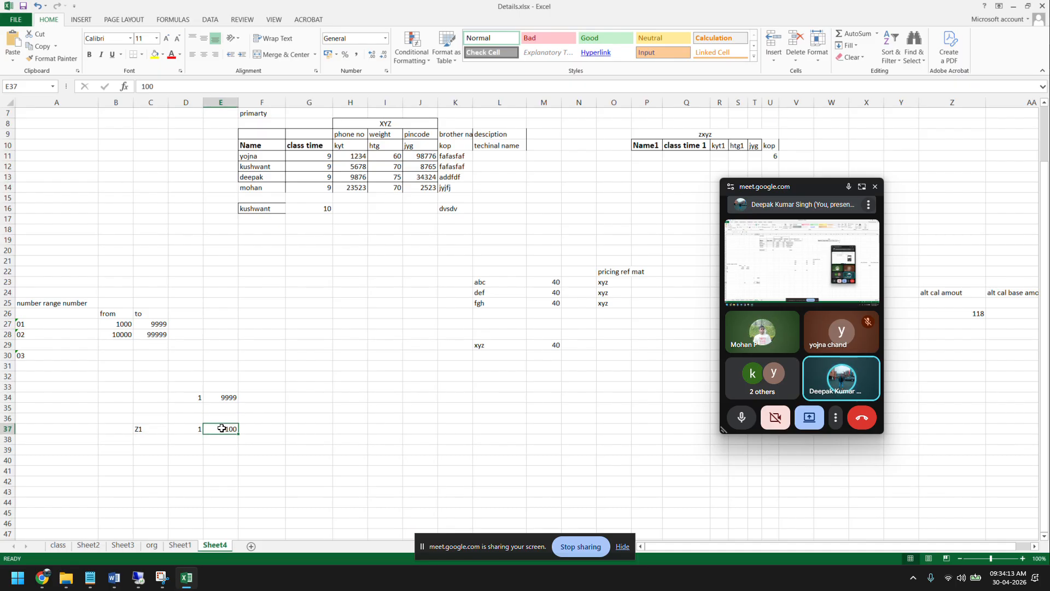
text(999)
key(Return)
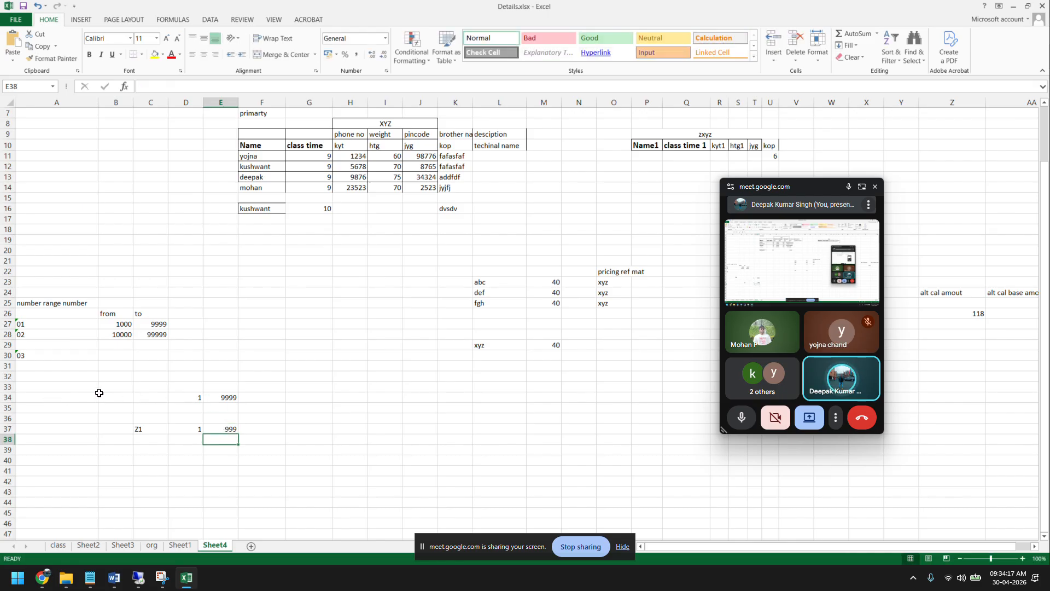
drag(120, 397, 222, 397)
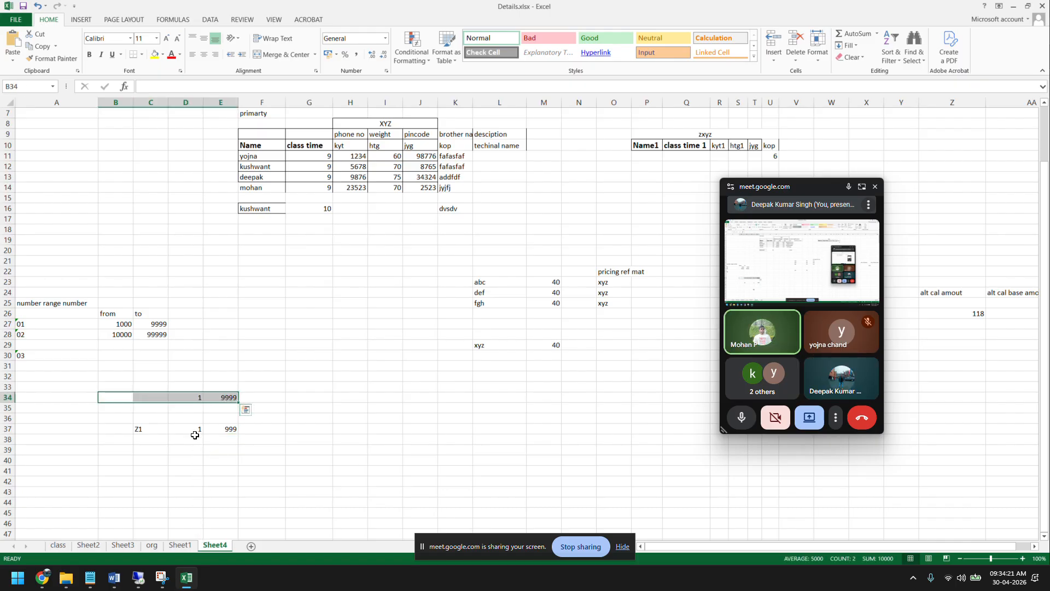
click(145, 431)
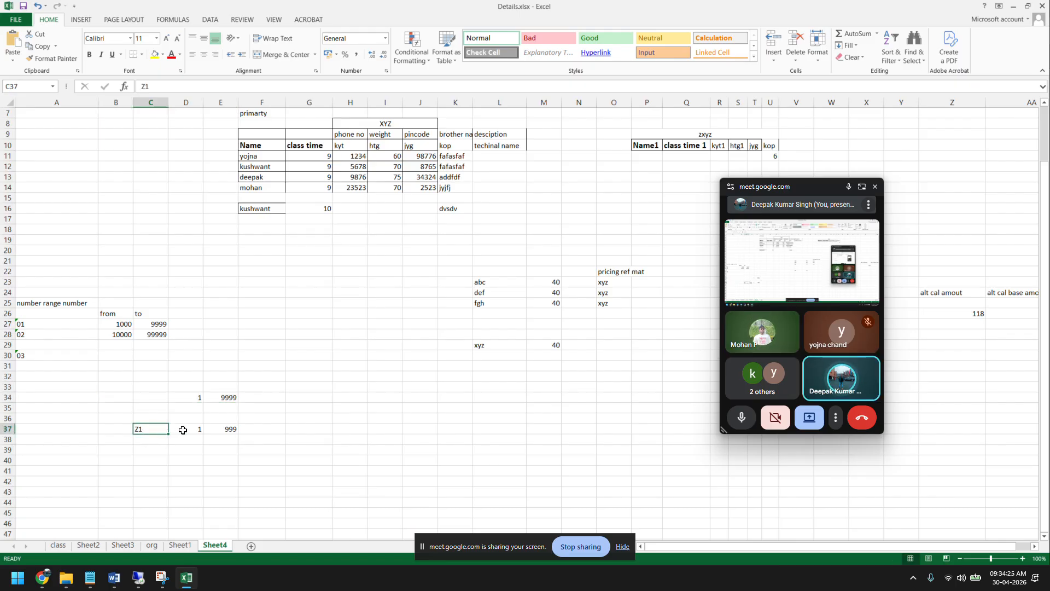
click(188, 430)
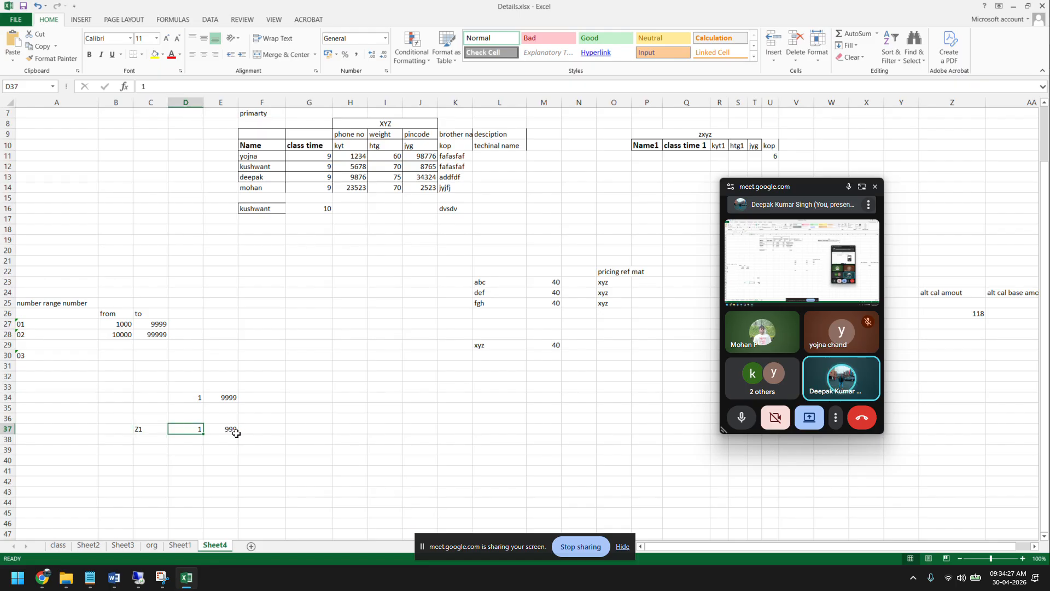
click(230, 431)
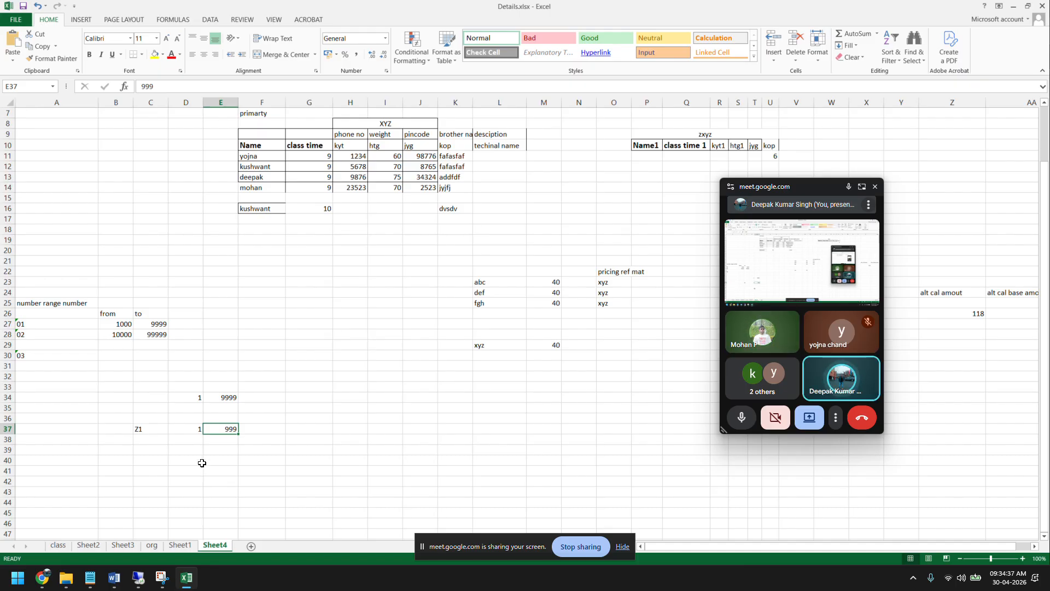
Step: Add a second sub-range in row 38 with Z2 in C38, 50 in D38 and 100 in E38
click(163, 437)
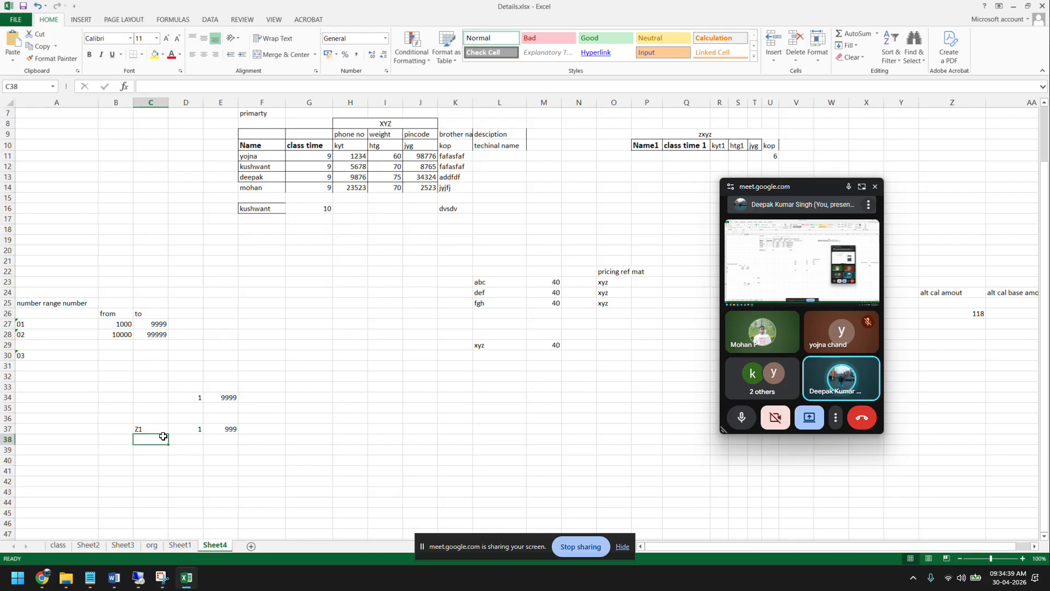
text(Z1)
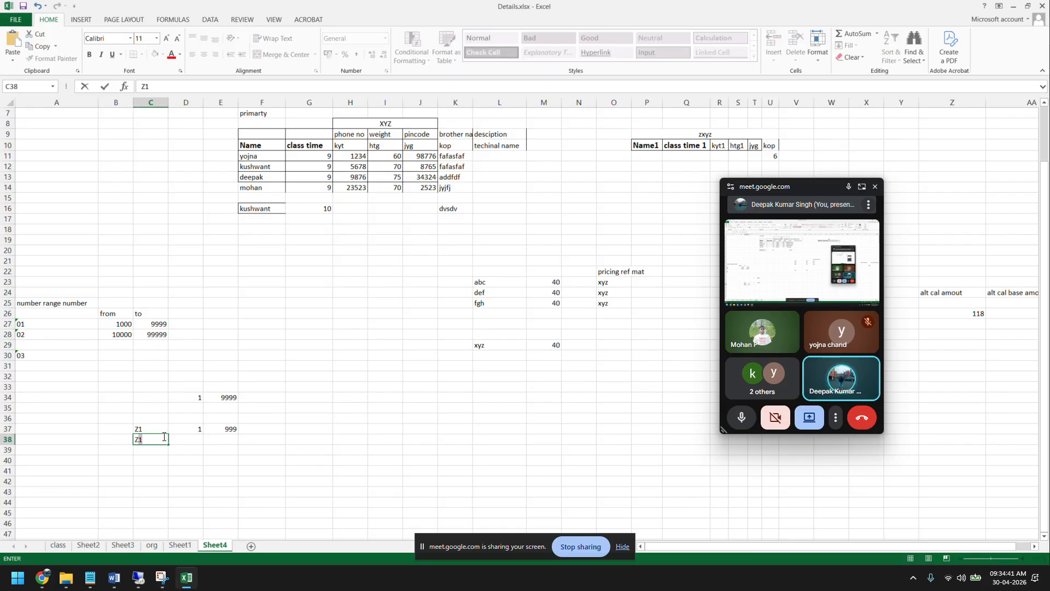
click(185, 438)
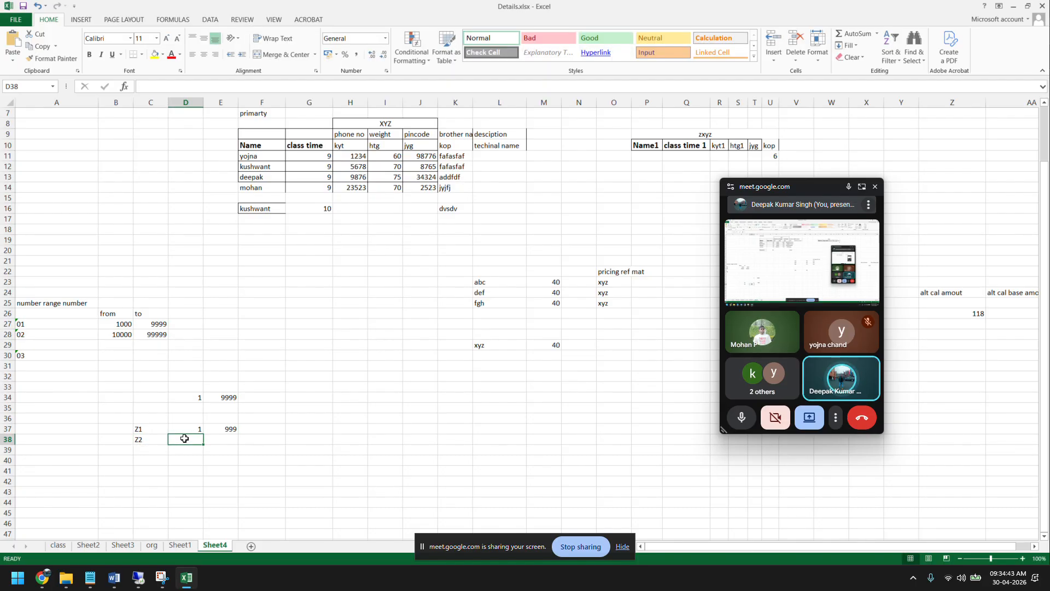
text(50)
click(216, 442)
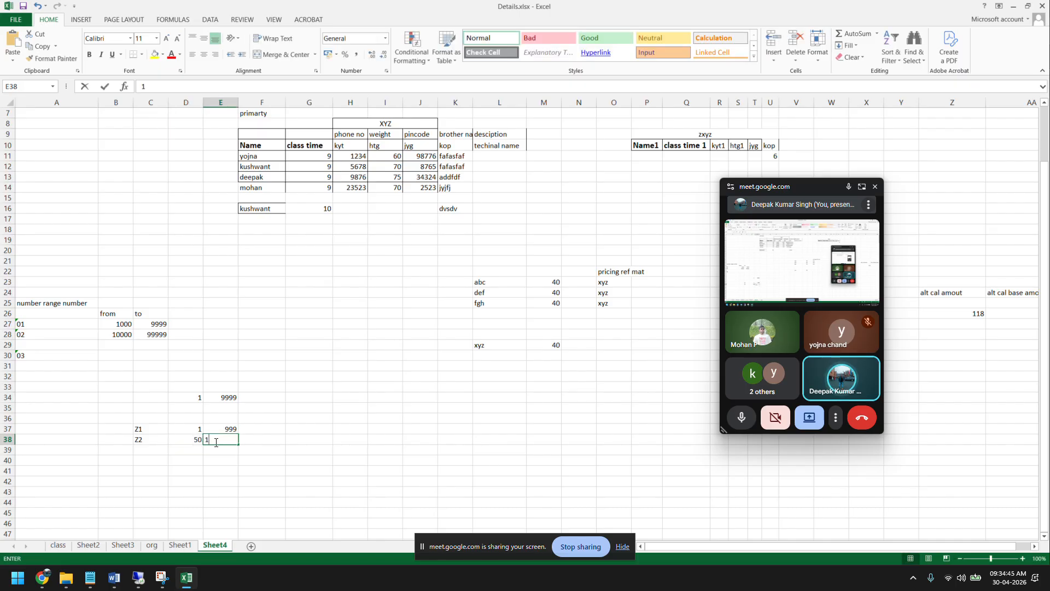
text(100)
click(187, 471)
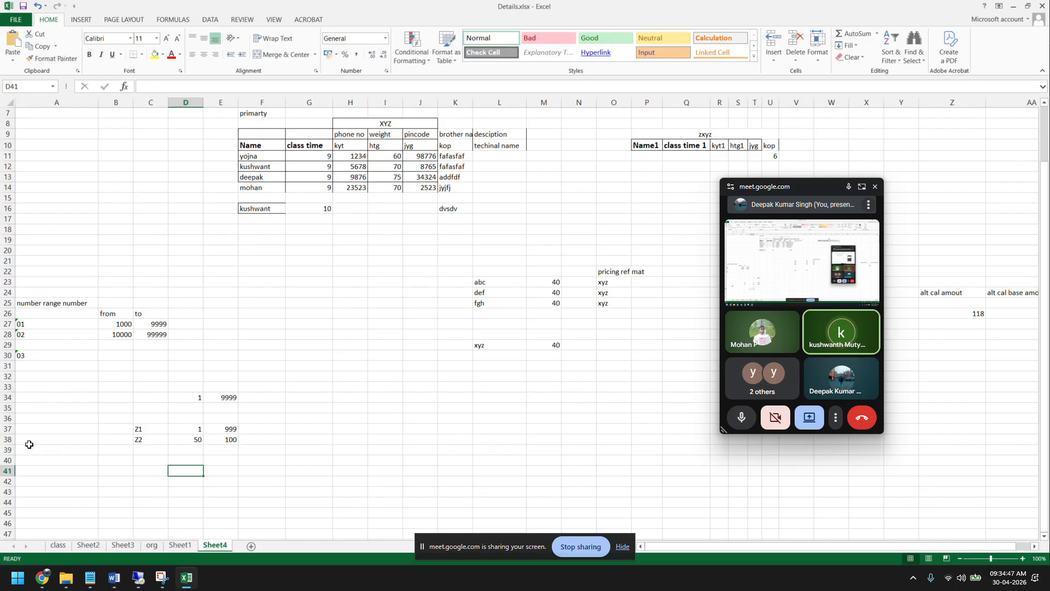
Step: Change the Z2 range in row 38 to run from 1000 to 1007
click(9, 440)
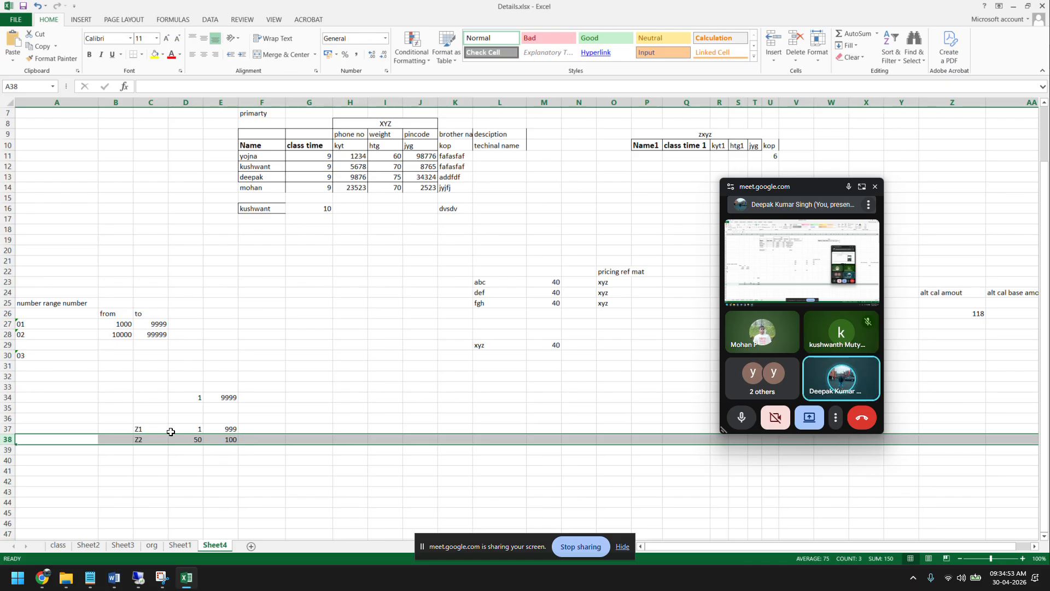
click(8, 428)
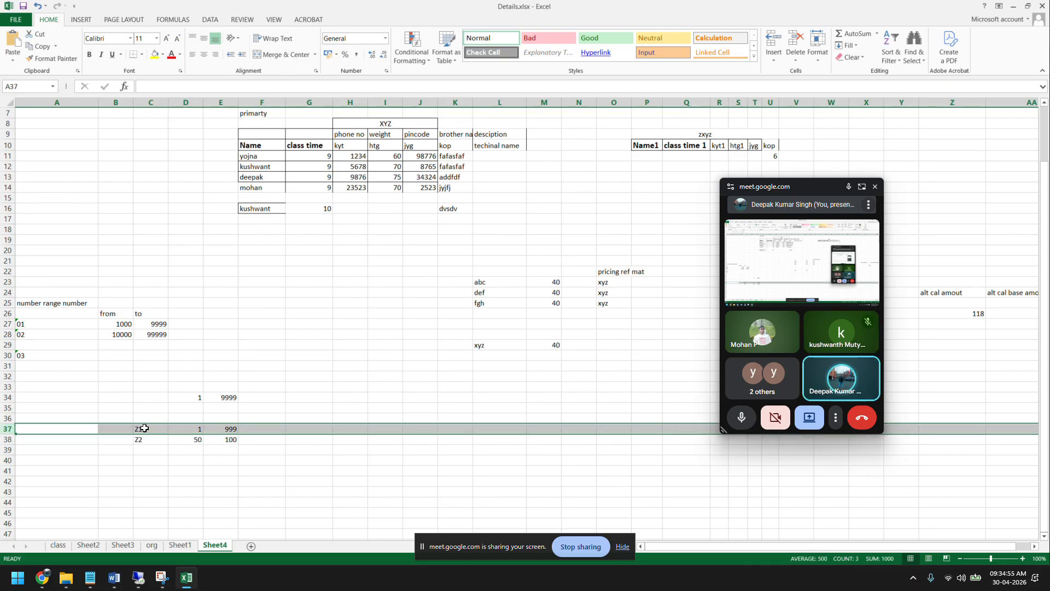
click(180, 438)
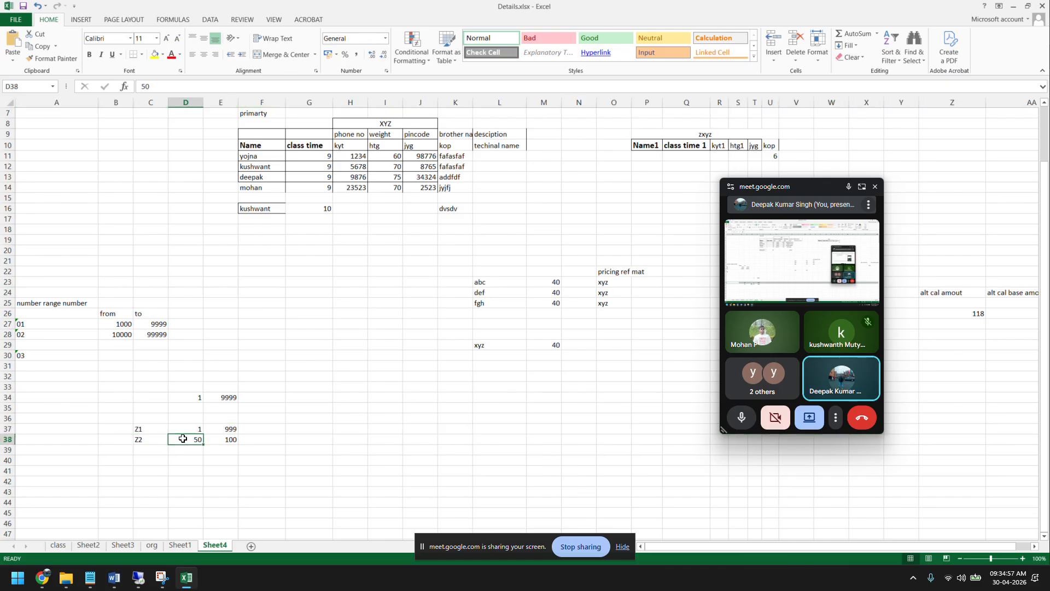
text(1000)
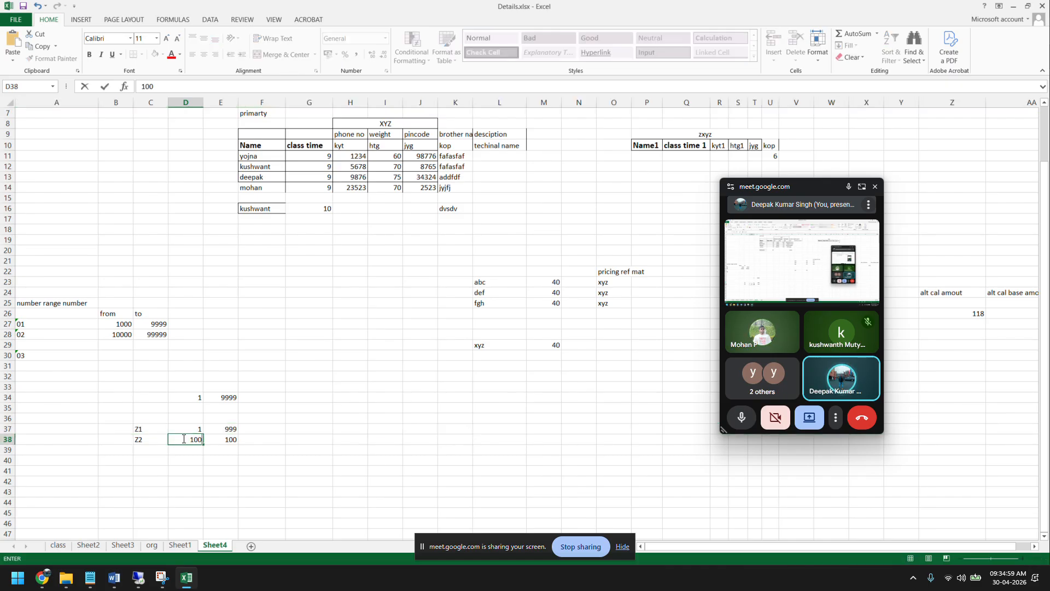
click(226, 440)
text(1007)
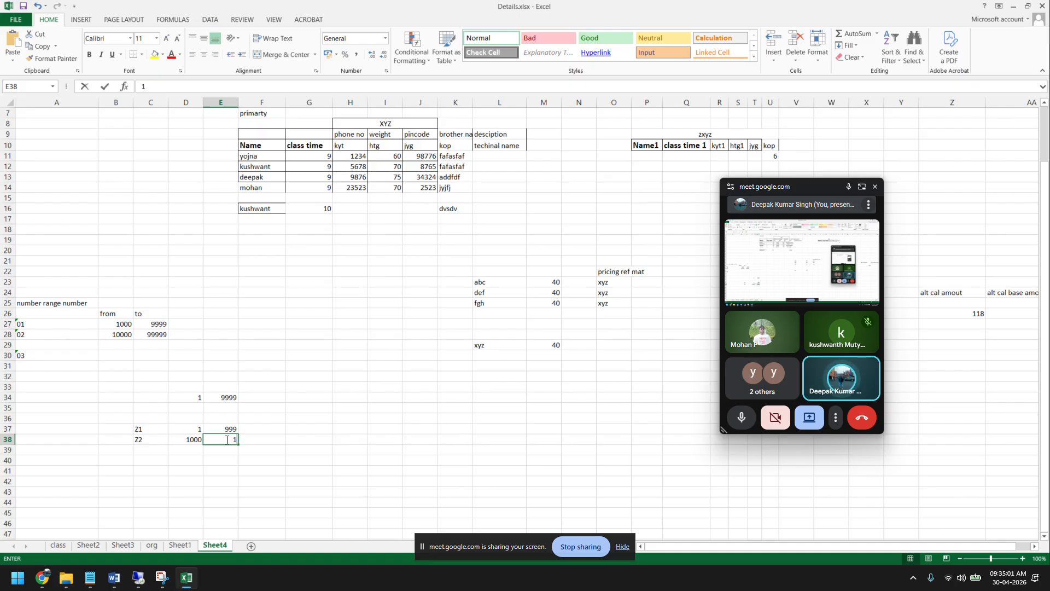
click(216, 472)
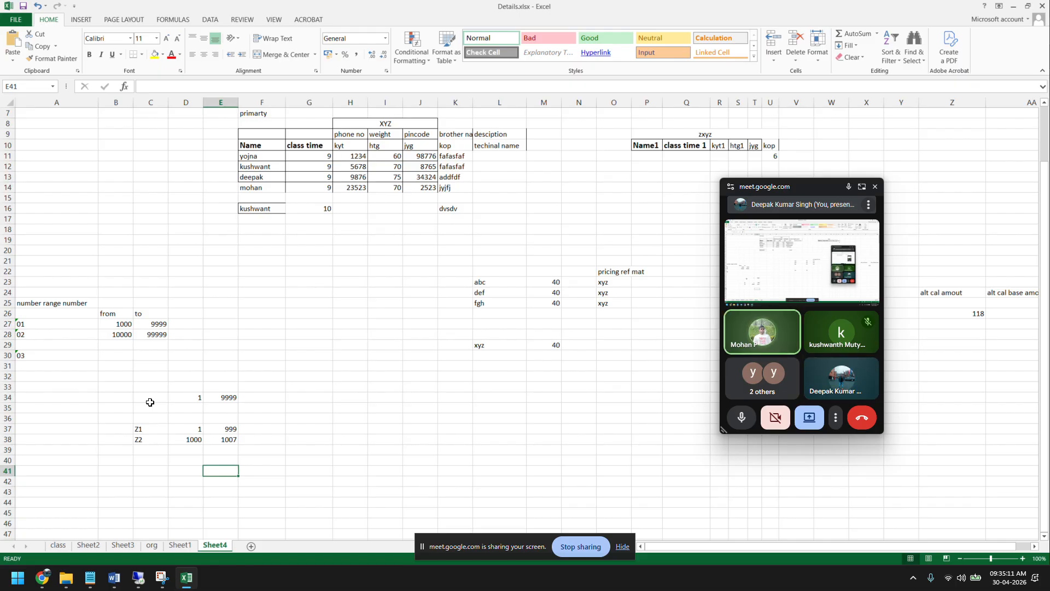
Step: Switch to the SAP session, look through the BU_PARTNER number ranges and list the free intervals
click(138, 577)
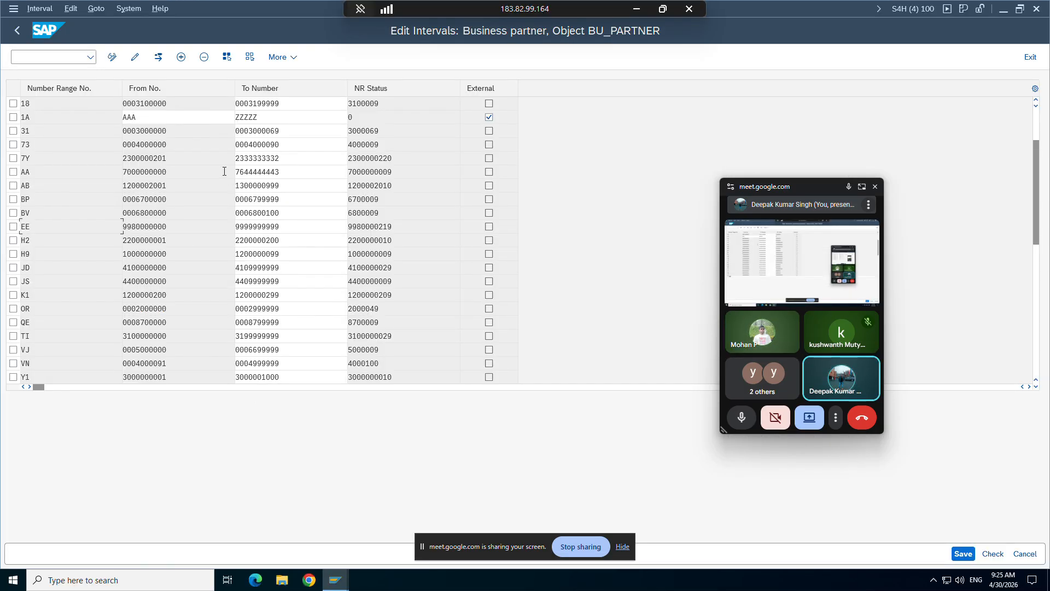
click(637, 10)
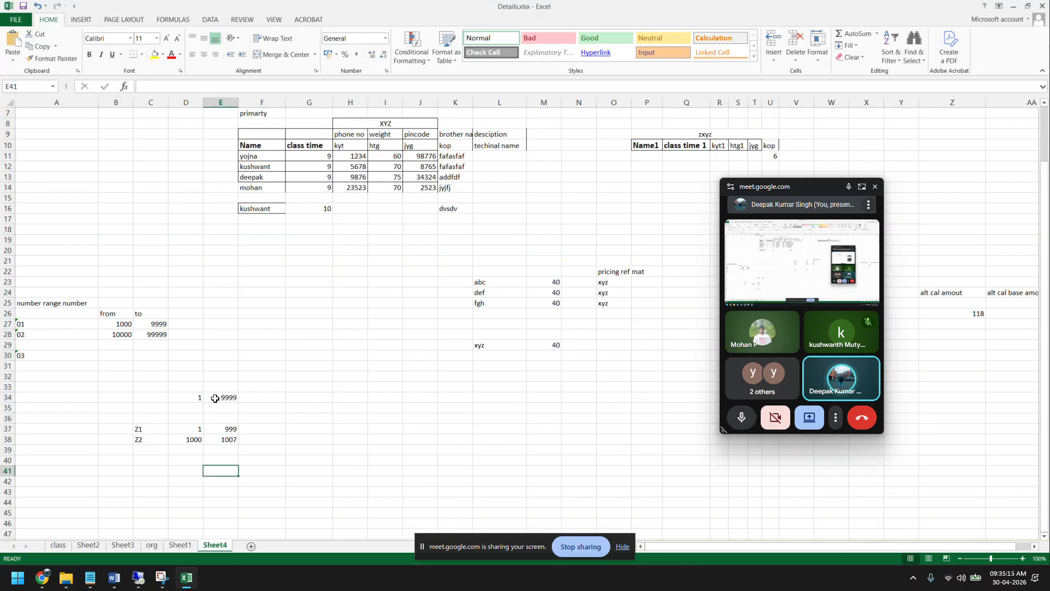
click(138, 577)
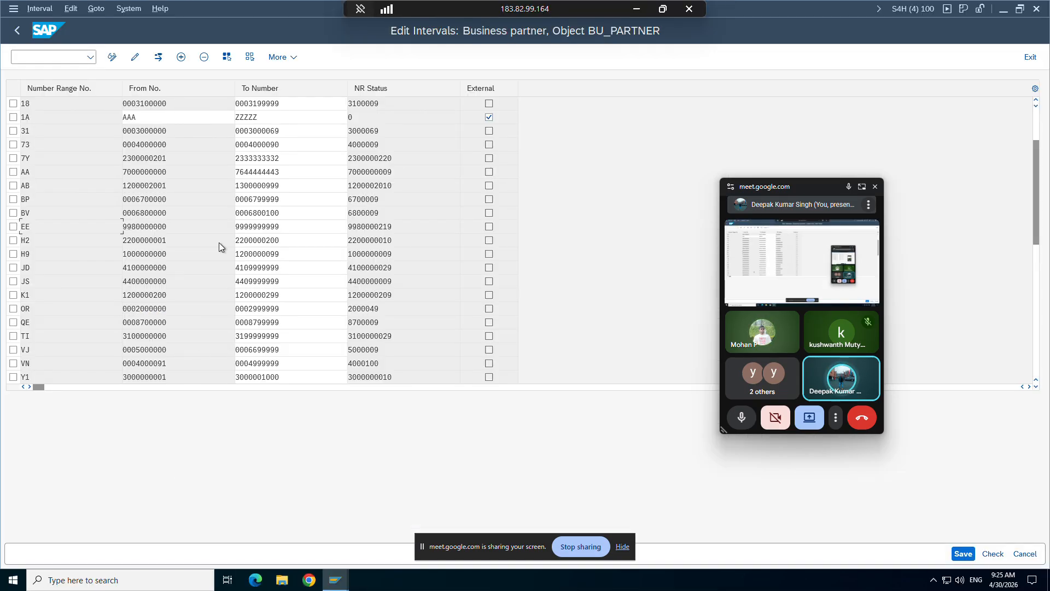
scroll(168, 295, down, 6)
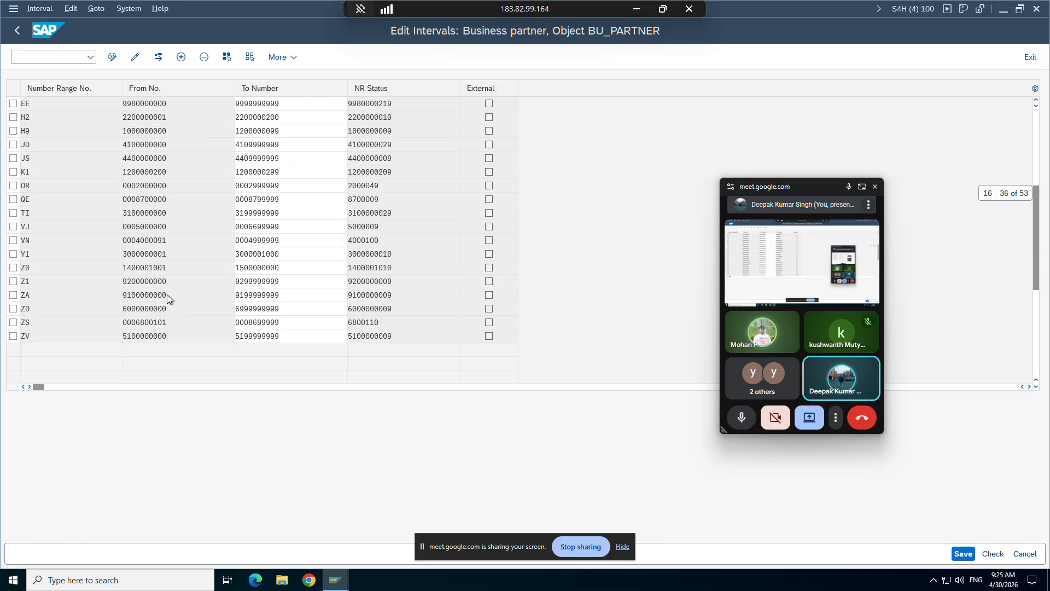
scroll(166, 294, up, 8)
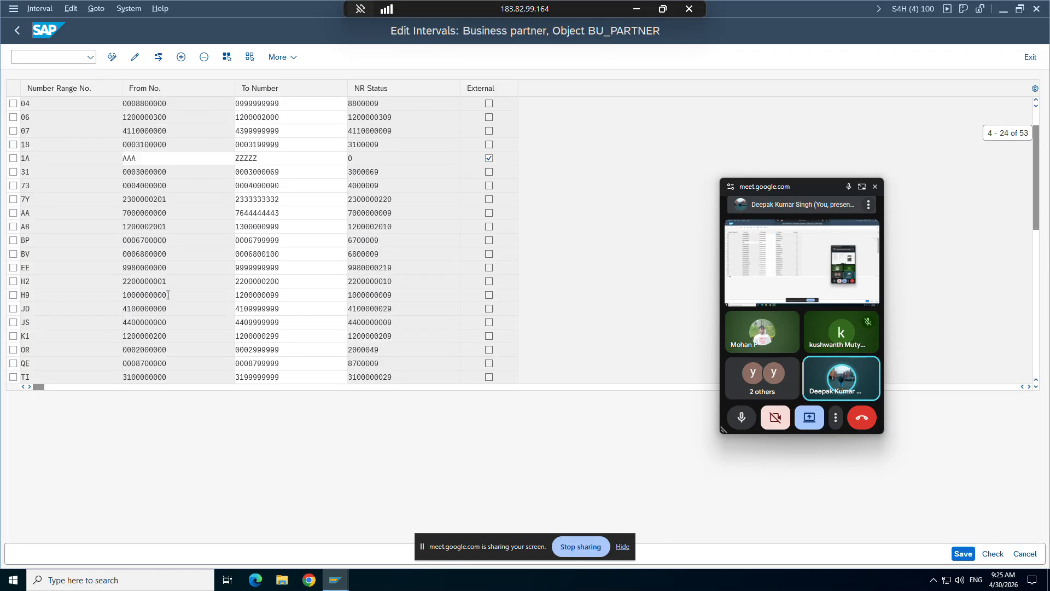
click(39, 9)
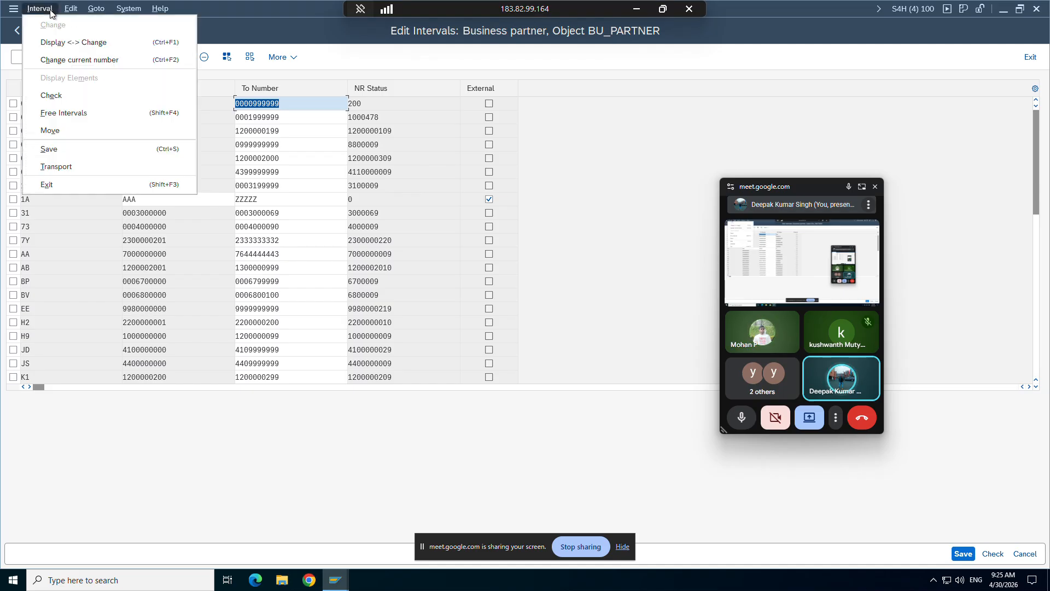
click(47, 114)
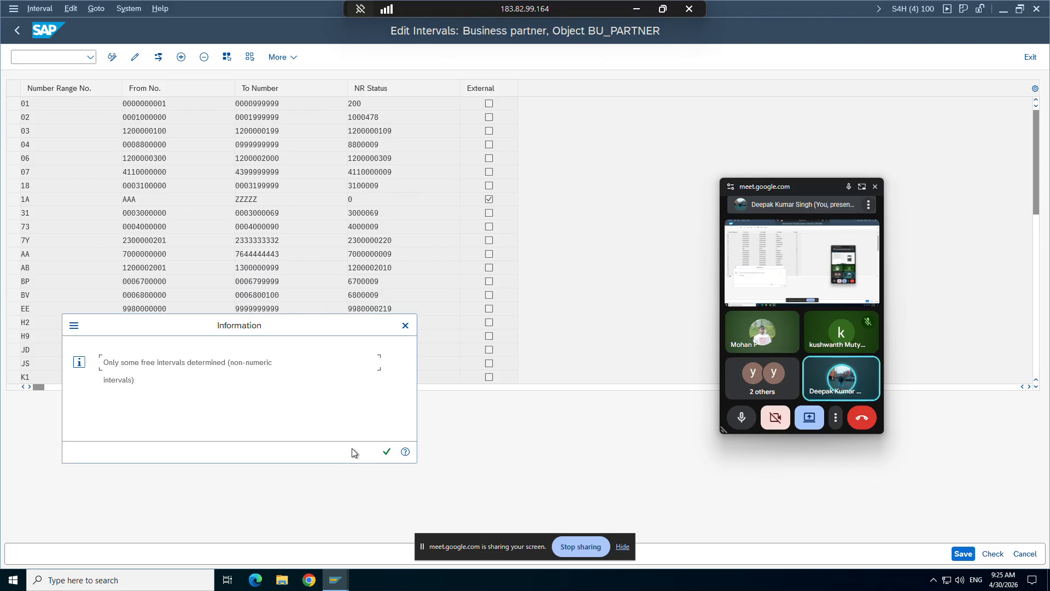
click(386, 453)
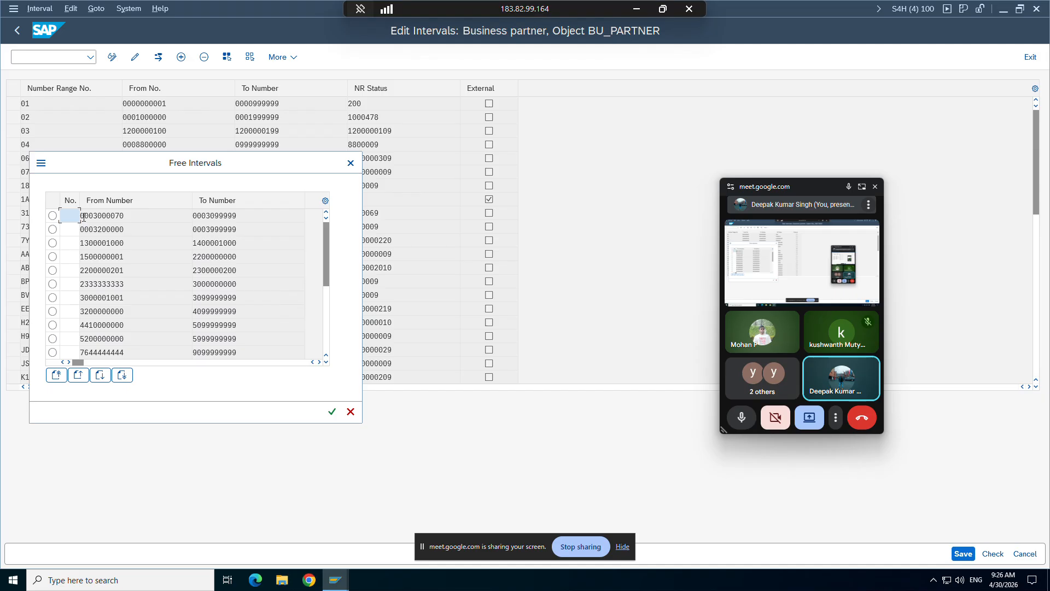
Step: Examine the from and to numbers of the first free interval and close the list
drag(83, 217, 120, 217)
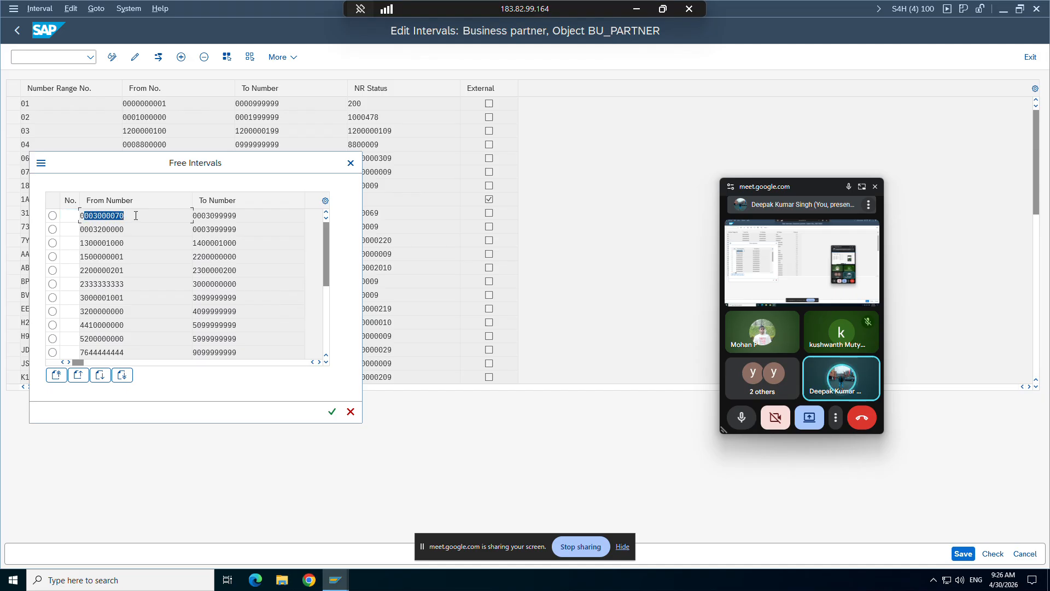
click(237, 218)
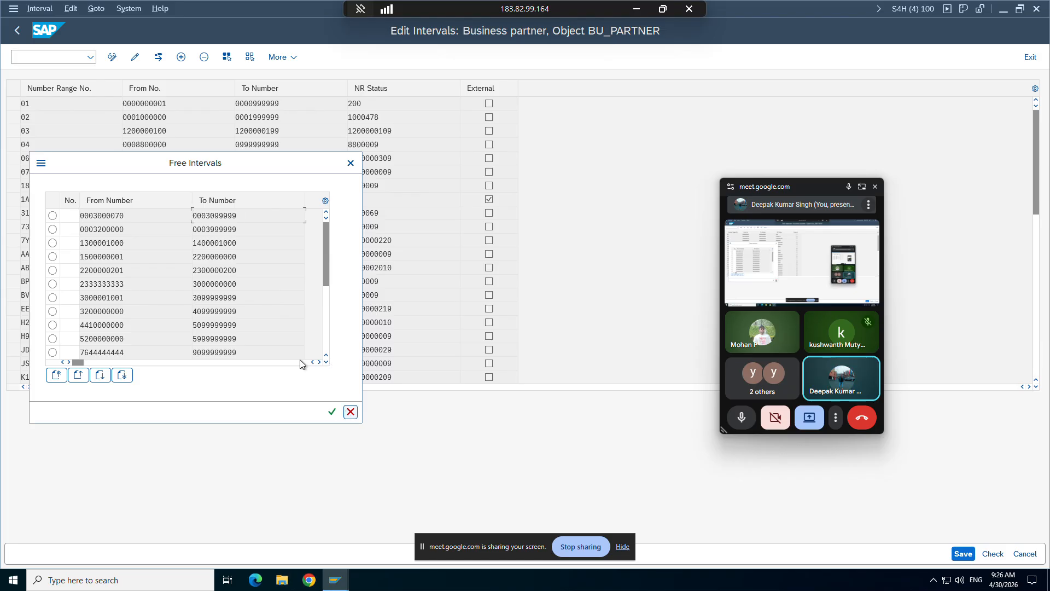
click(208, 220)
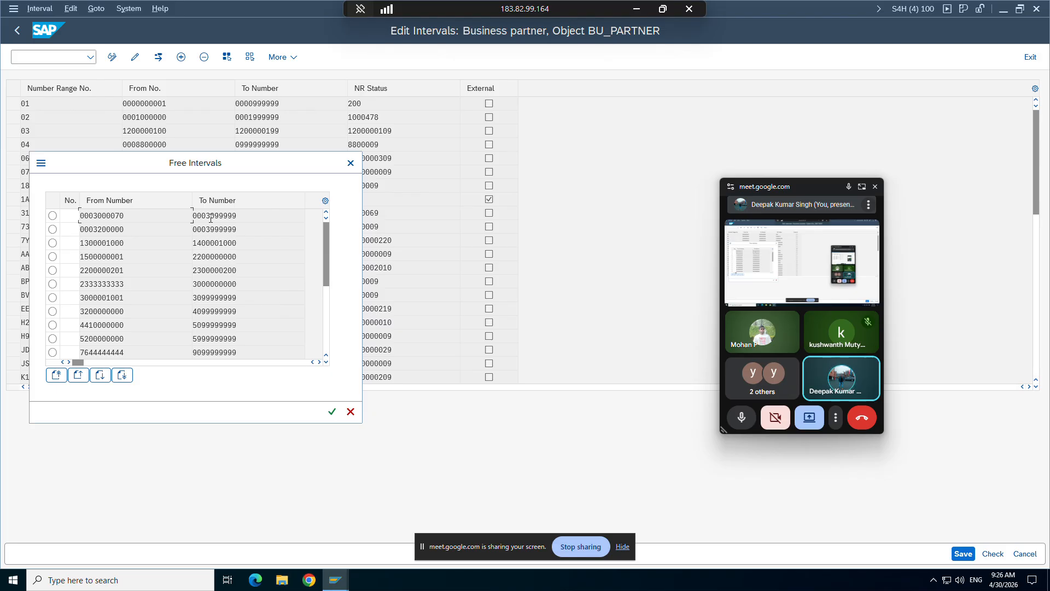
click(344, 411)
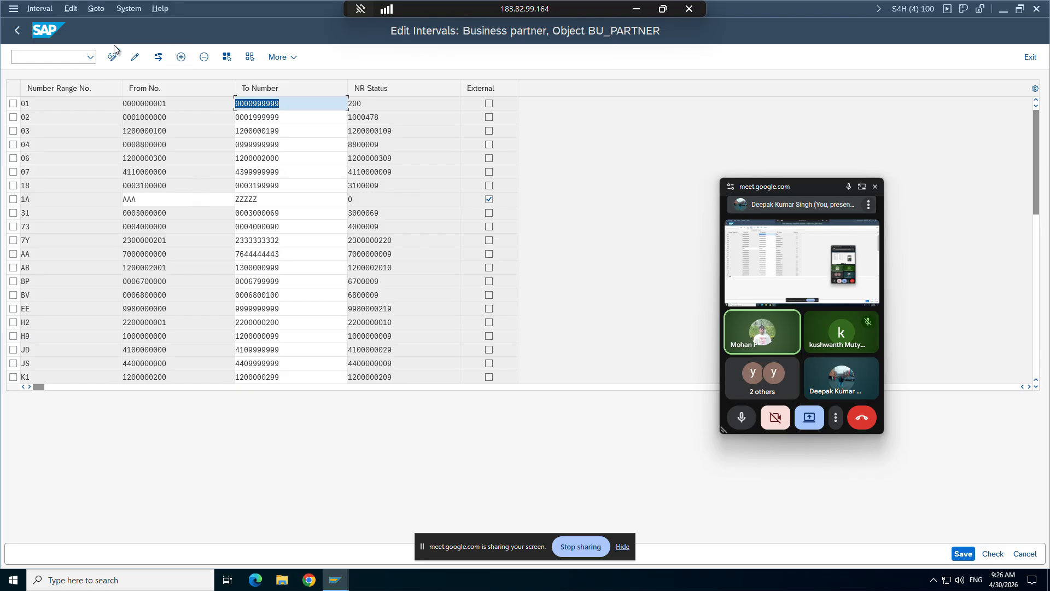
Step: Try again to list the free BU_PARTNER intervals from the interval change view
click(39, 8)
click(64, 113)
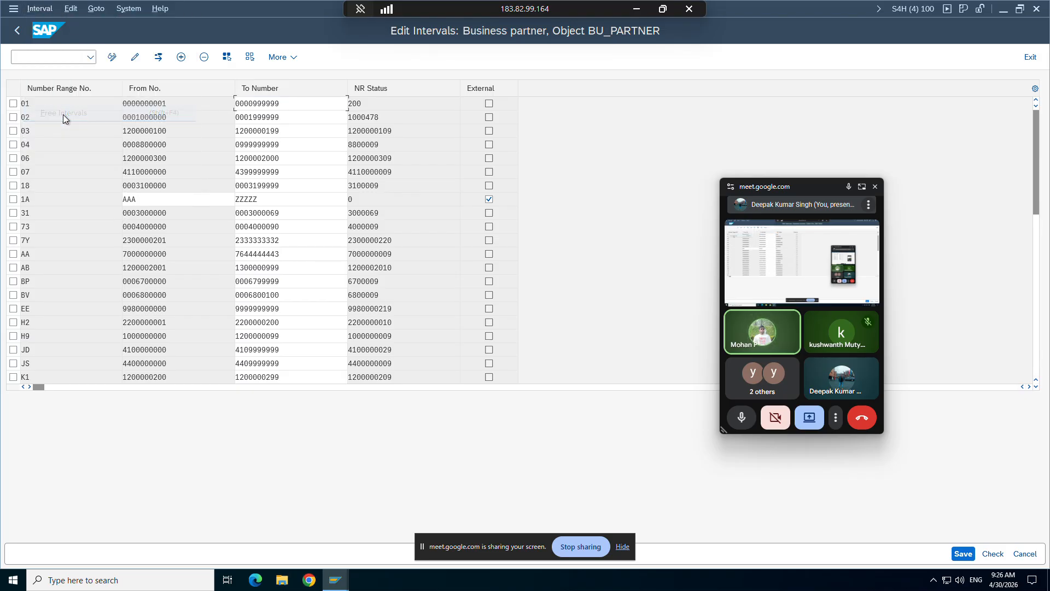
click(386, 451)
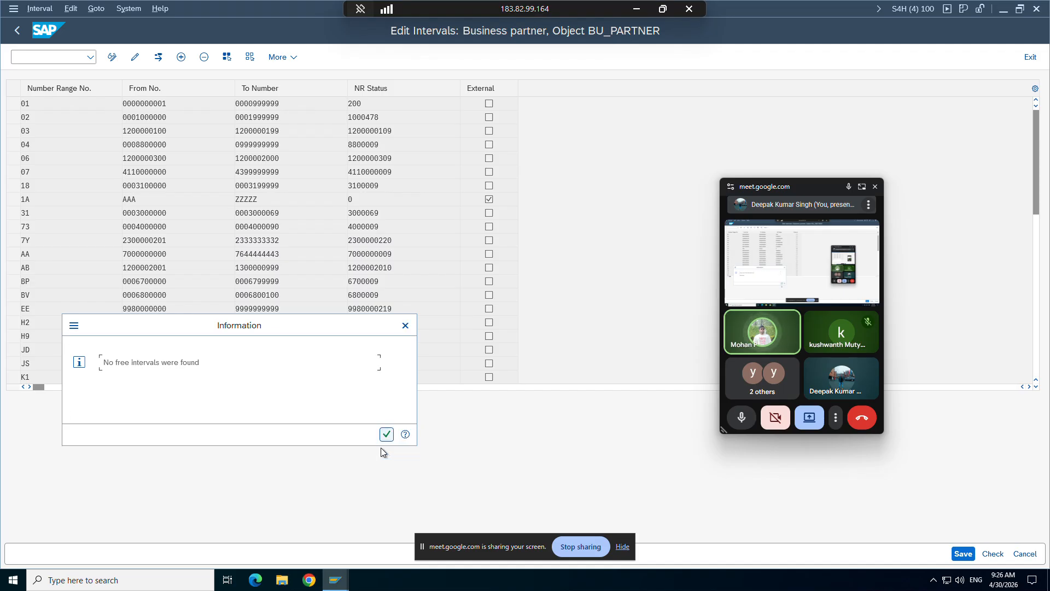
click(387, 435)
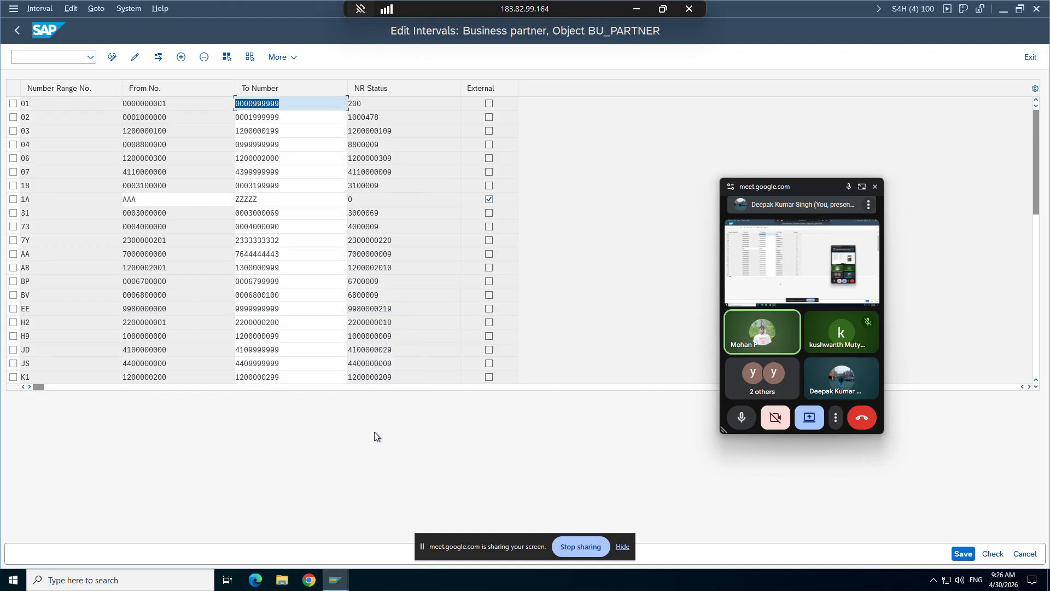
click(40, 8)
click(48, 113)
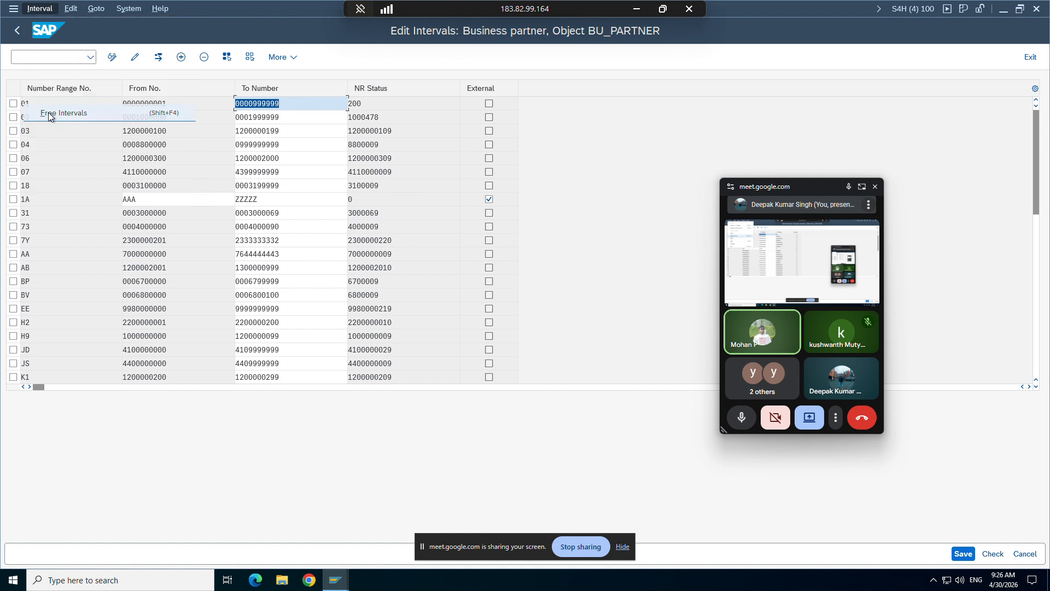
click(386, 451)
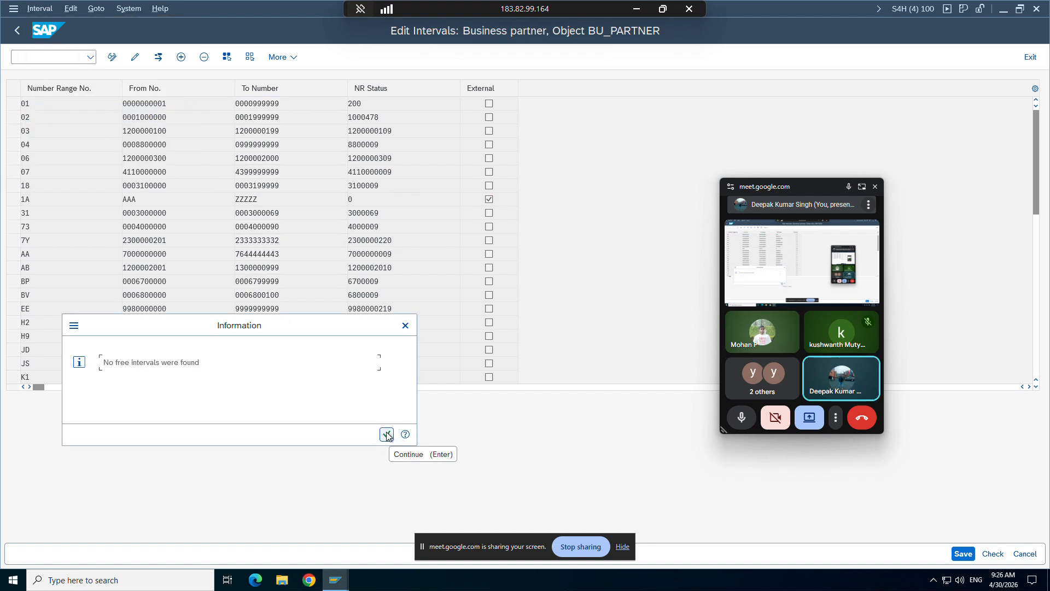
click(387, 435)
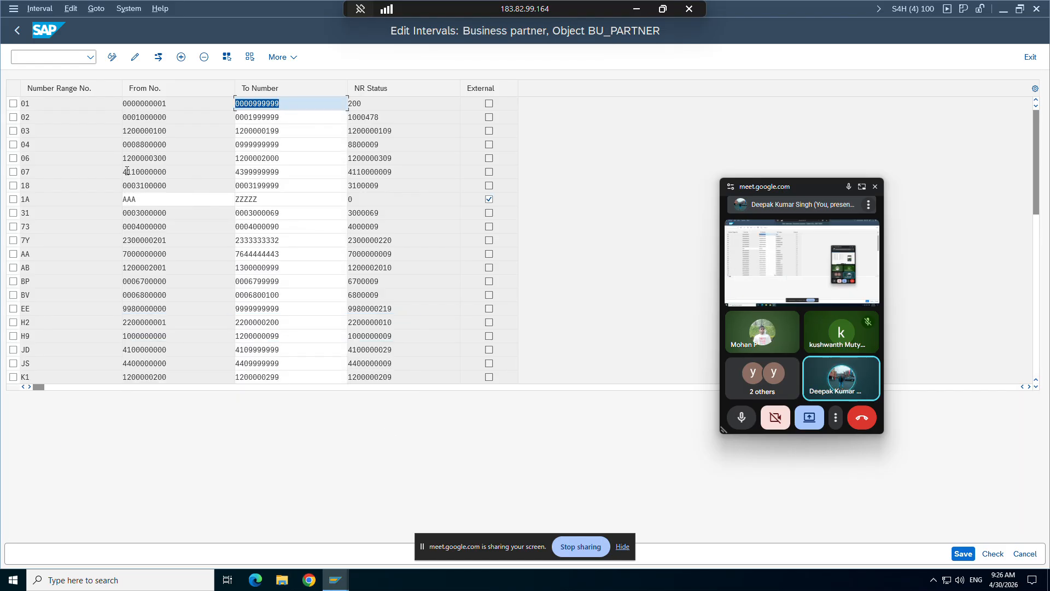
Step: Leave the change view, reopen the BU_PARTNER intervals in display mode and list the free intervals
click(19, 32)
click(18, 32)
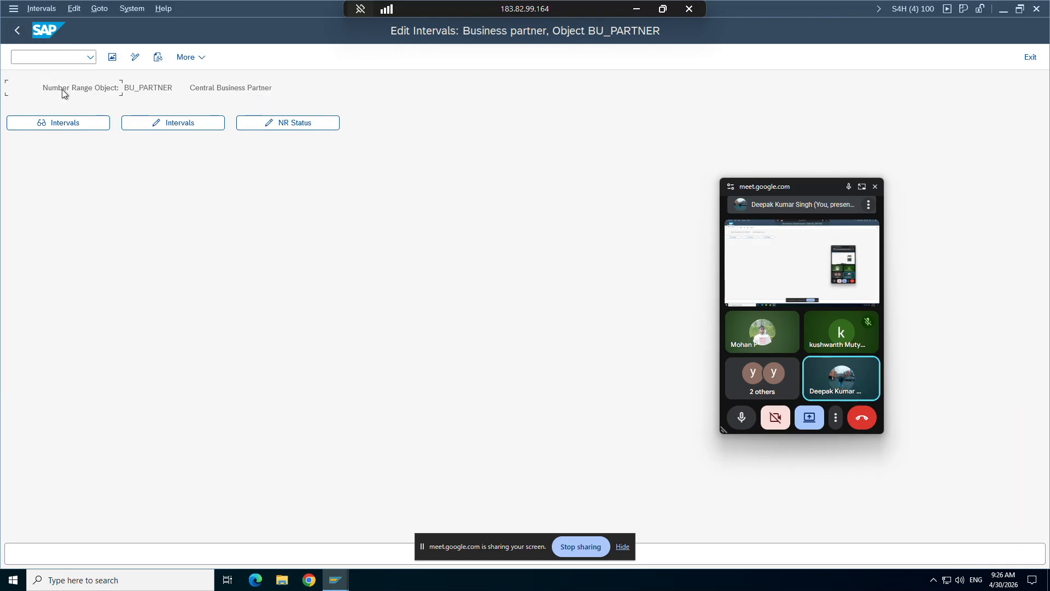
click(70, 123)
click(40, 8)
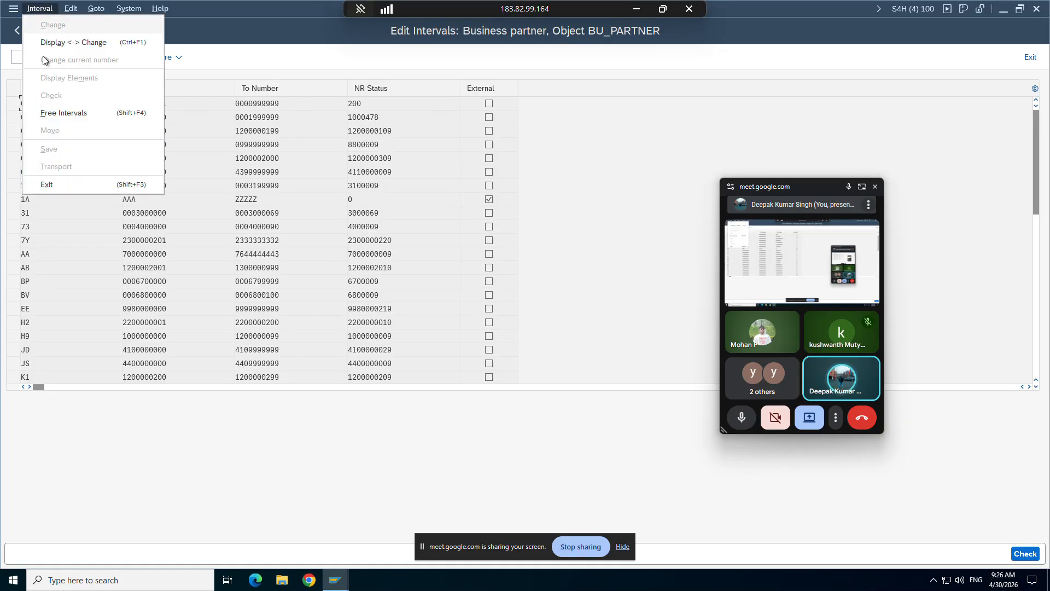
click(58, 111)
key(Return)
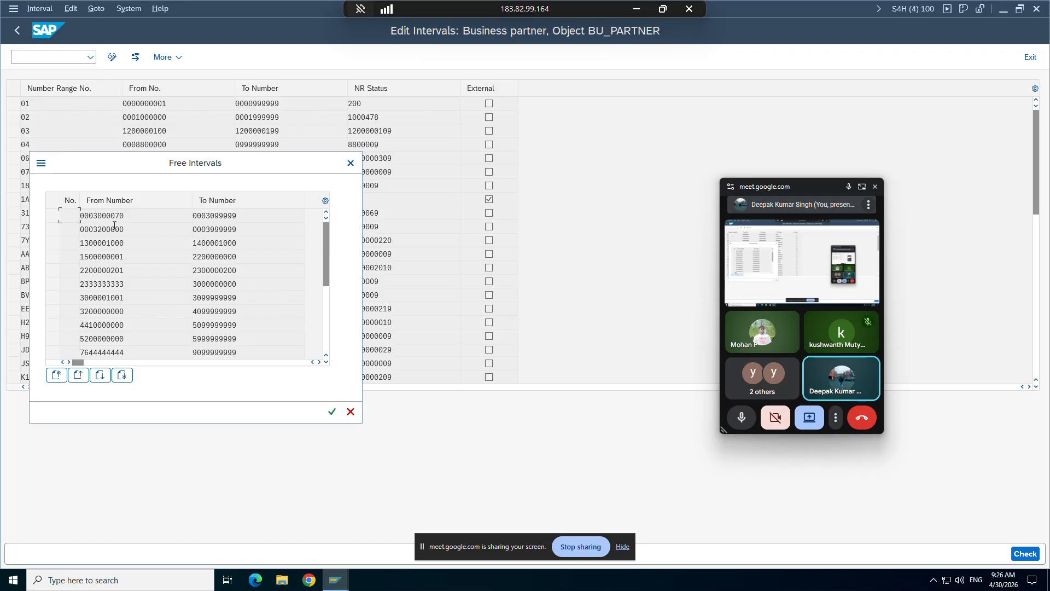
drag(97, 161, 208, 216)
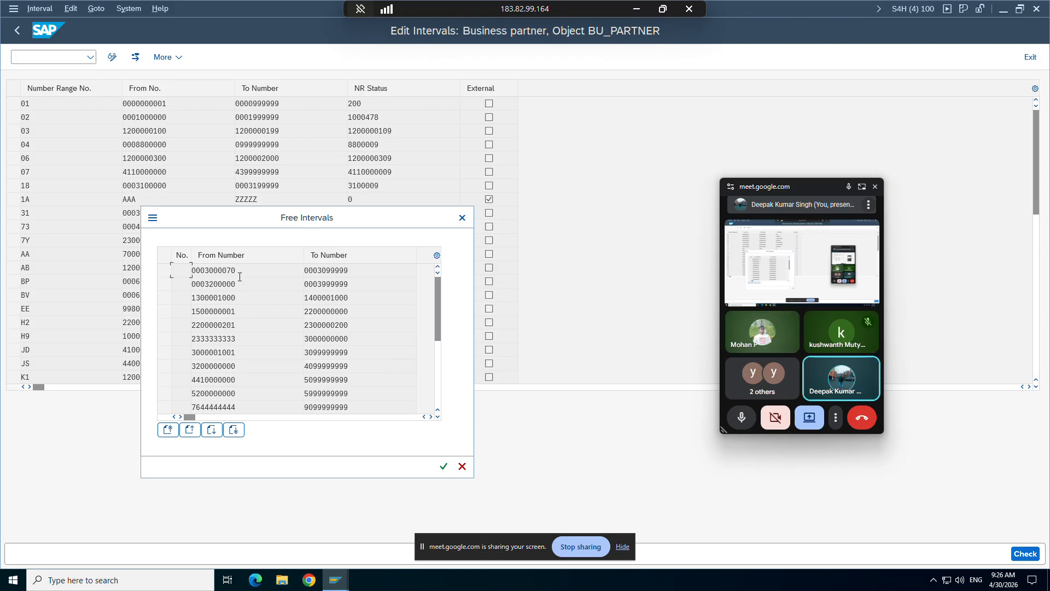
click(364, 270)
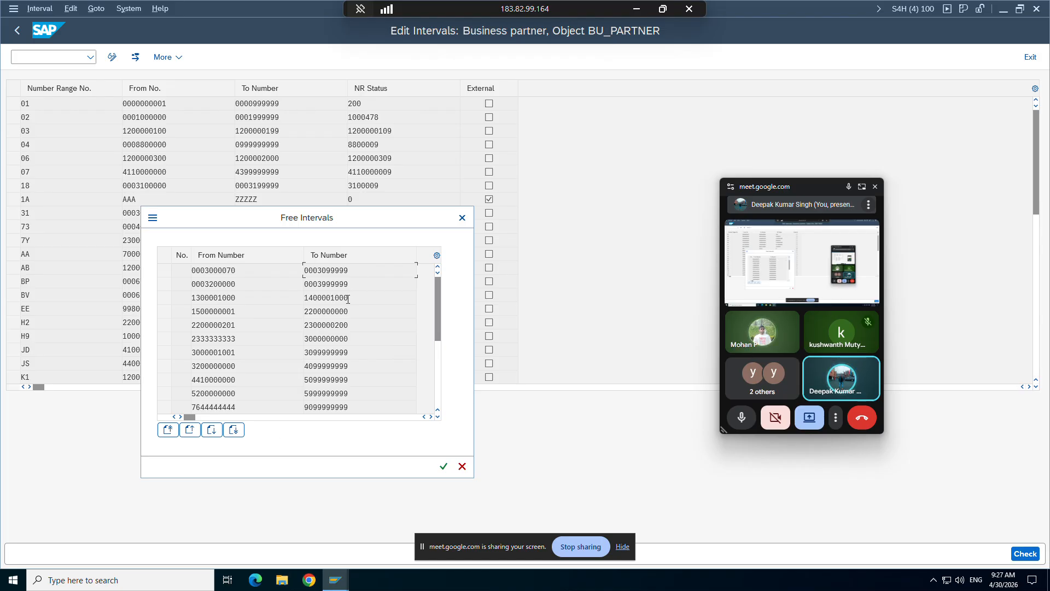
Step: Open Calculator and enter 3099999, the upper limit of the first free interval
click(12, 582)
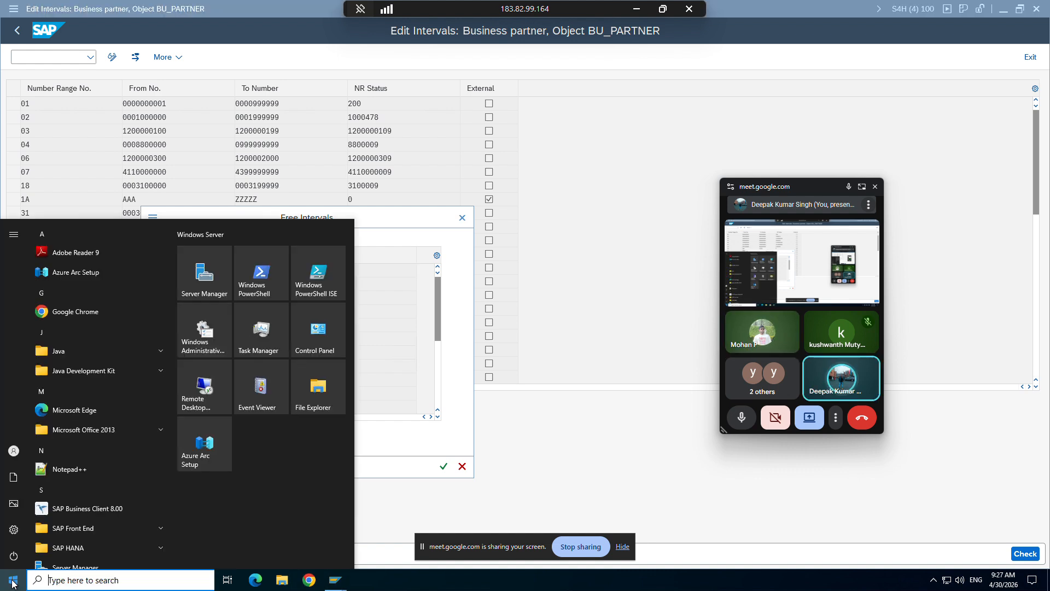
text(cal)
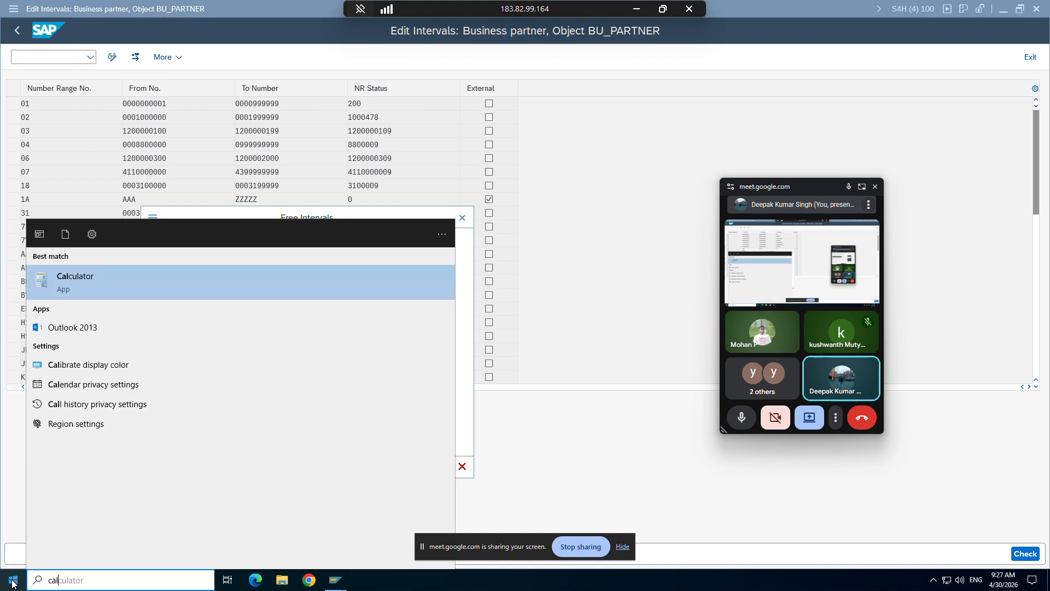
click(102, 287)
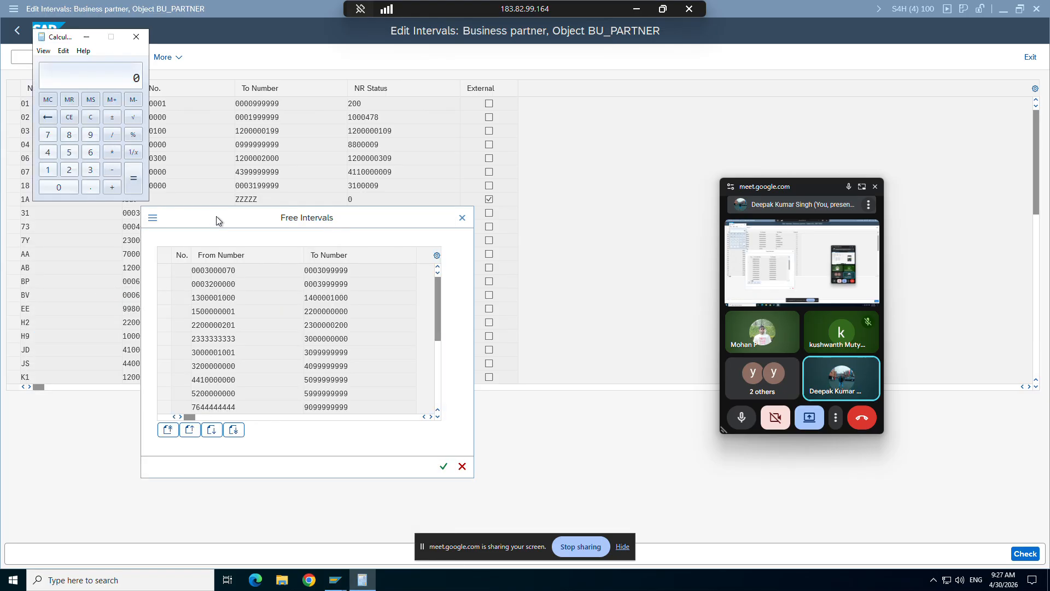
click(89, 171)
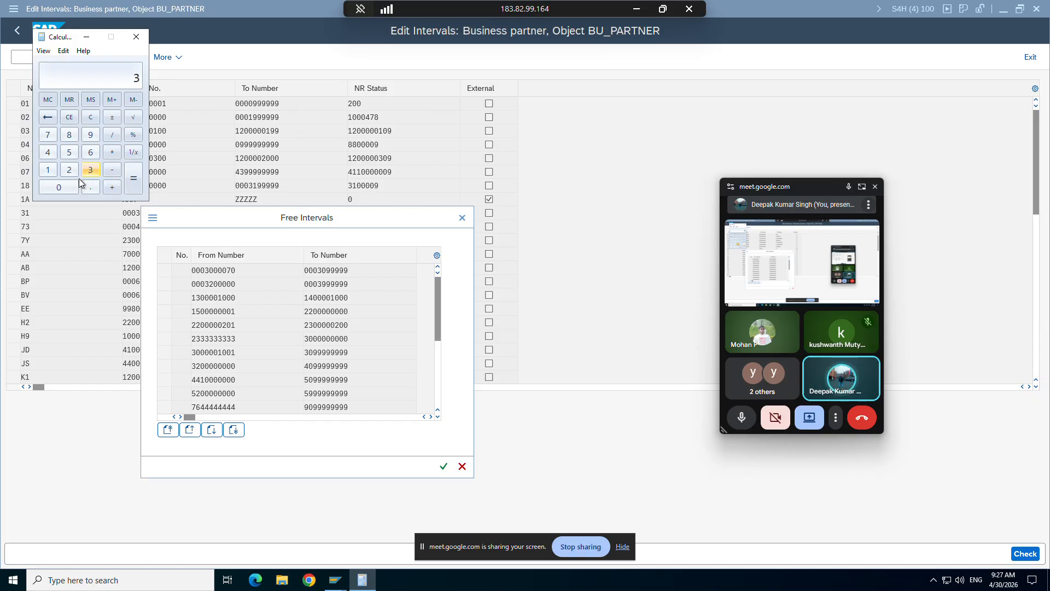
click(66, 187)
click(91, 135)
double_click(91, 135)
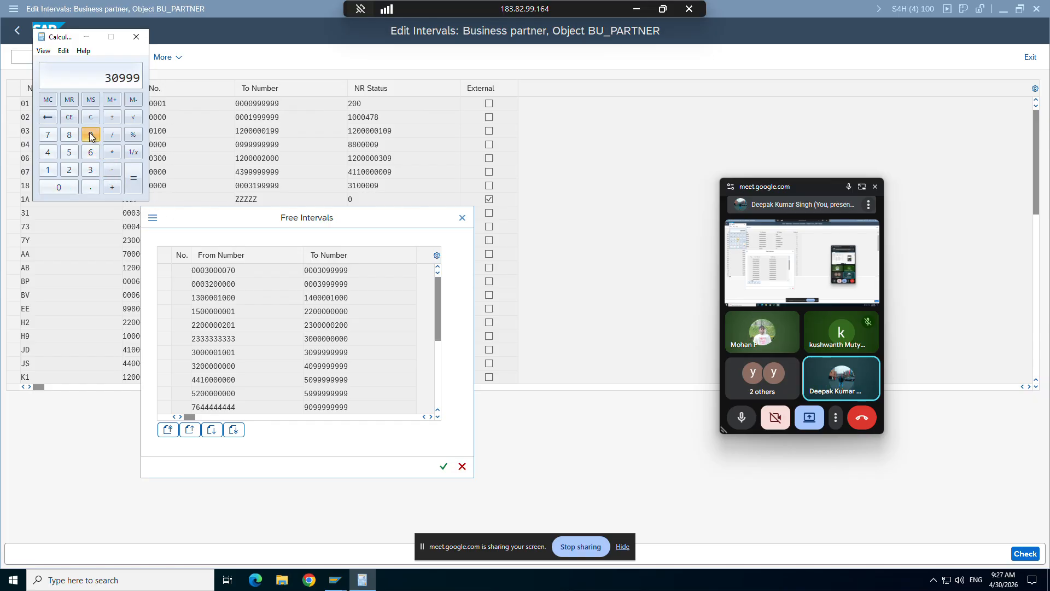
click(91, 135)
click(91, 135)
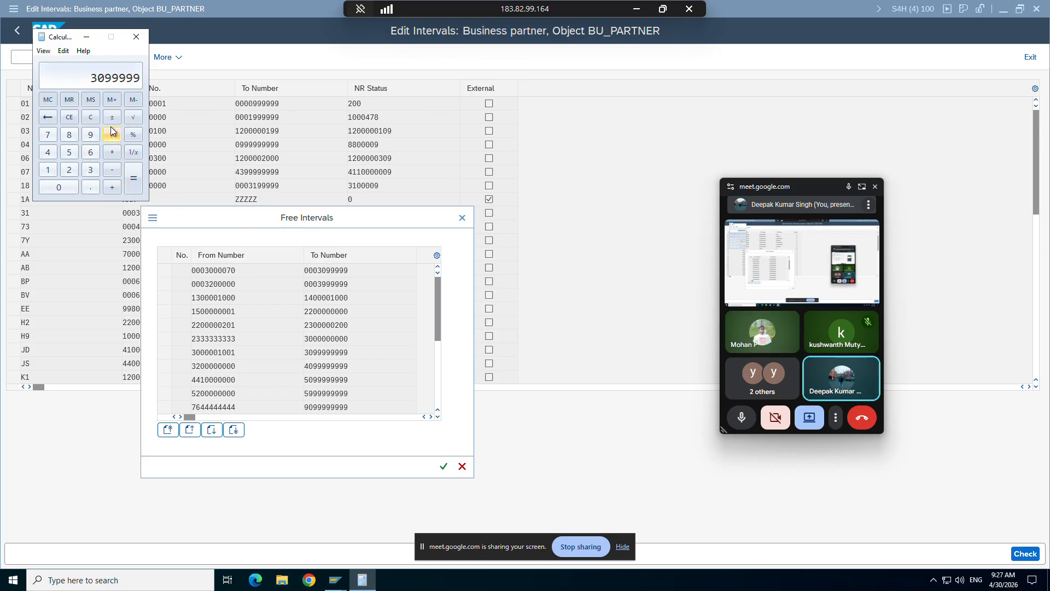
Step: Subtract the first free interval's lower limit, 3000070, to calculate the size of the interval
click(112, 170)
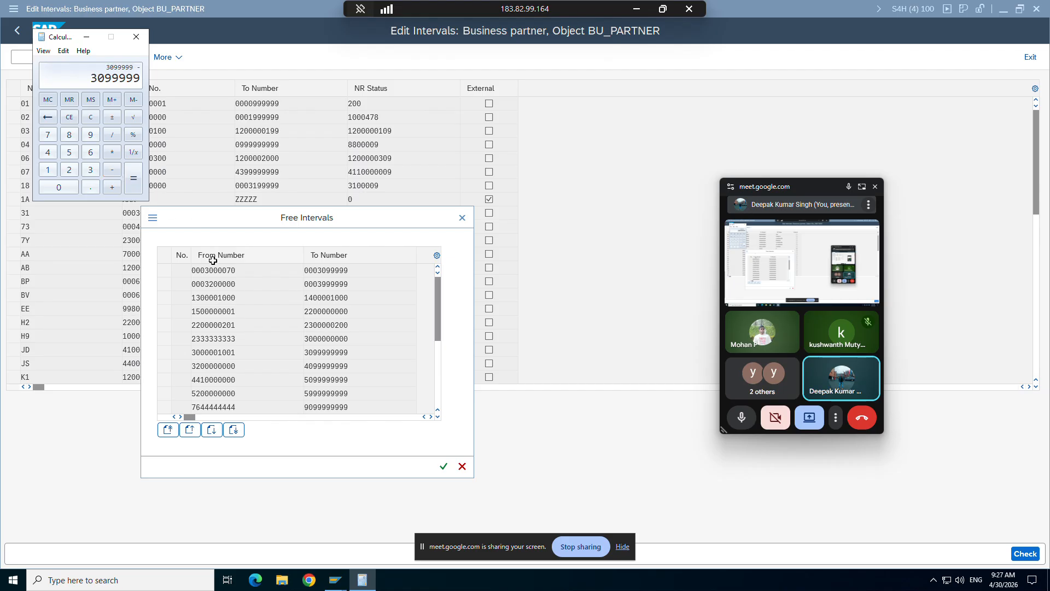
click(91, 170)
click(63, 187)
click(64, 188)
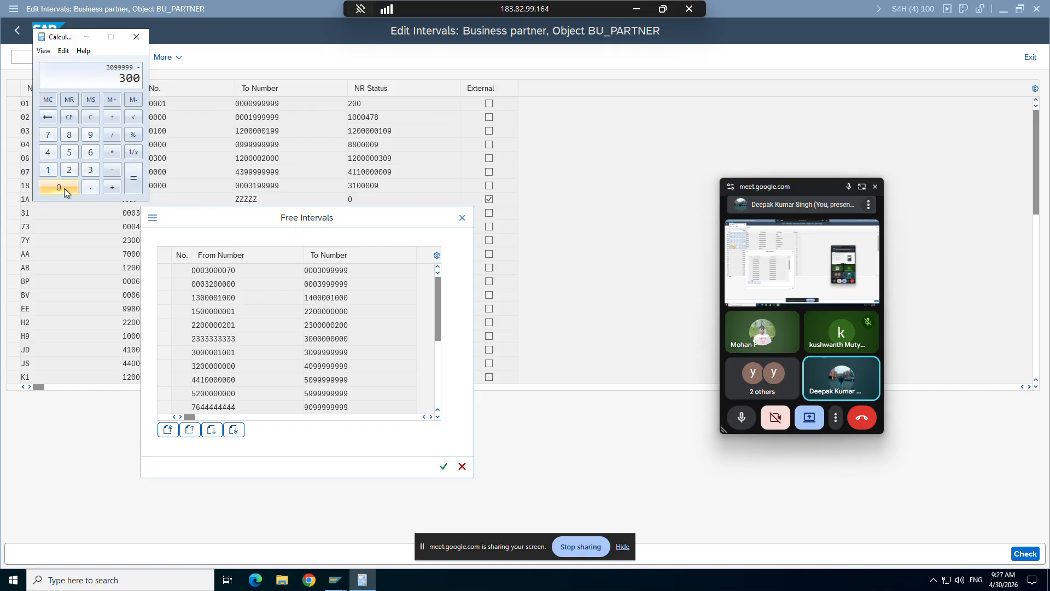
click(64, 188)
click(64, 188)
click(48, 135)
click(58, 187)
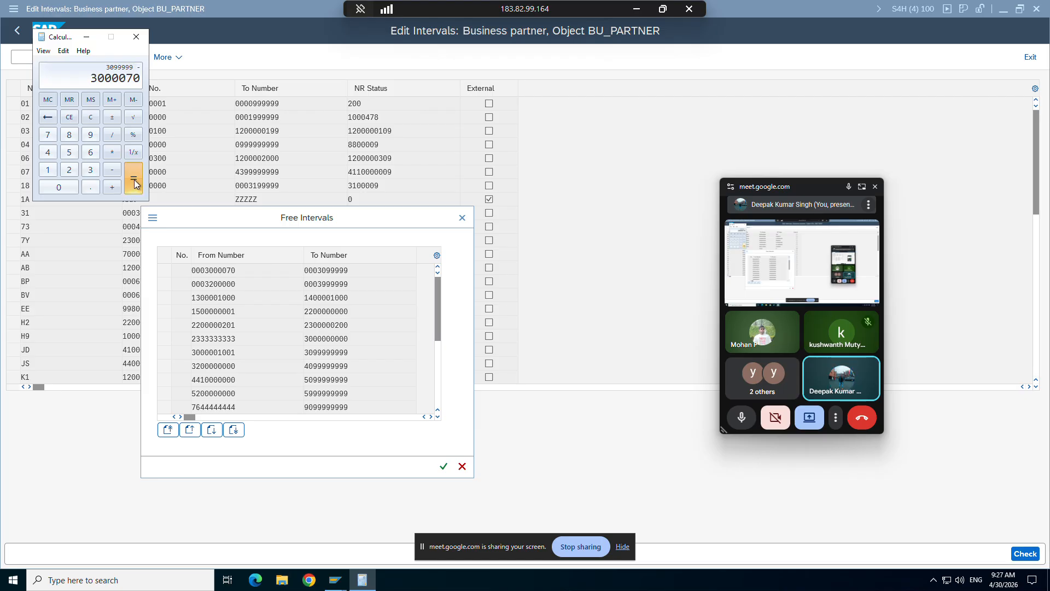
click(134, 178)
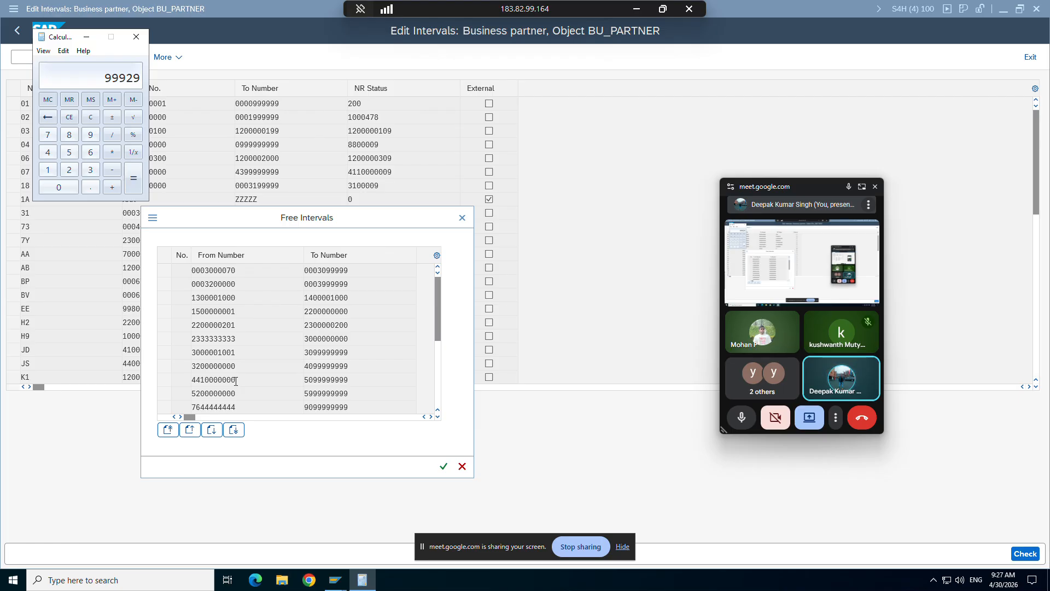
Step: Return to the Free Intervals list in SAP and review its remaining entries
click(224, 275)
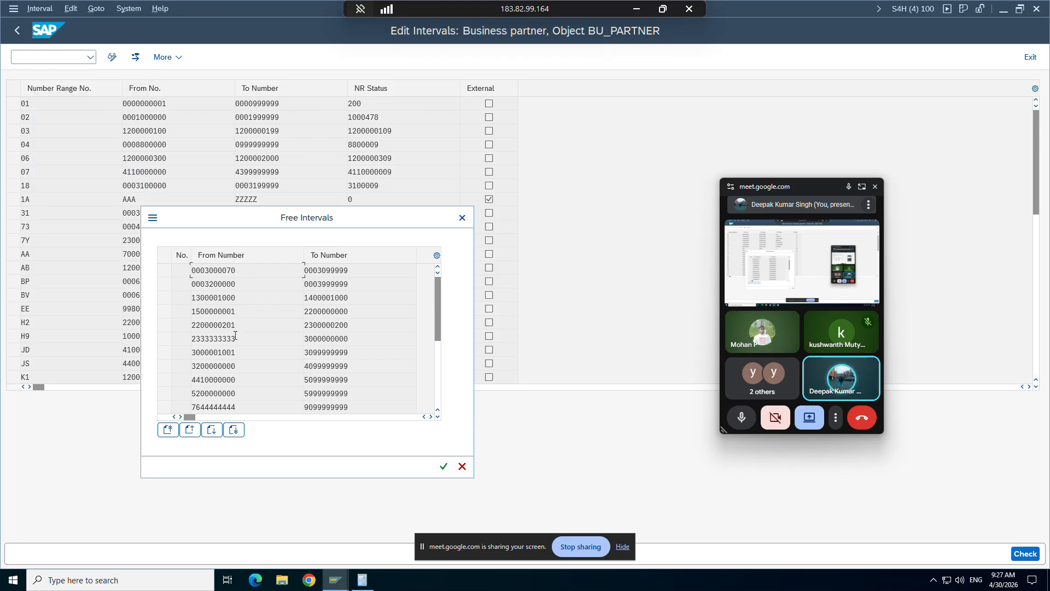
scroll(234, 335, down, 2)
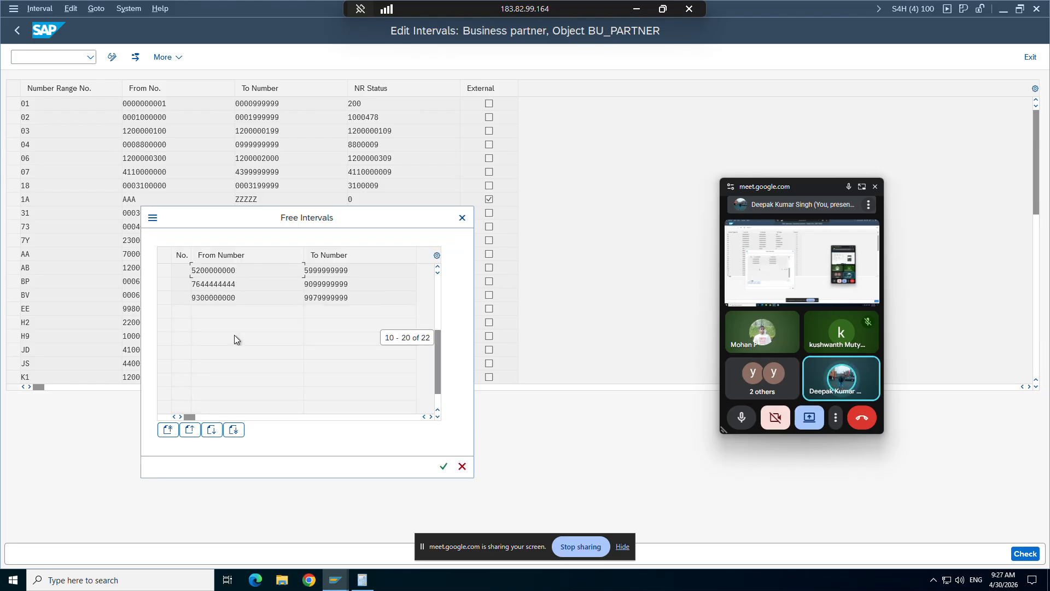
Step: Widen the No. column of the Free Intervals list, close the list and review the existing BU_PARTNER intervals
scroll(234, 335, up, 2)
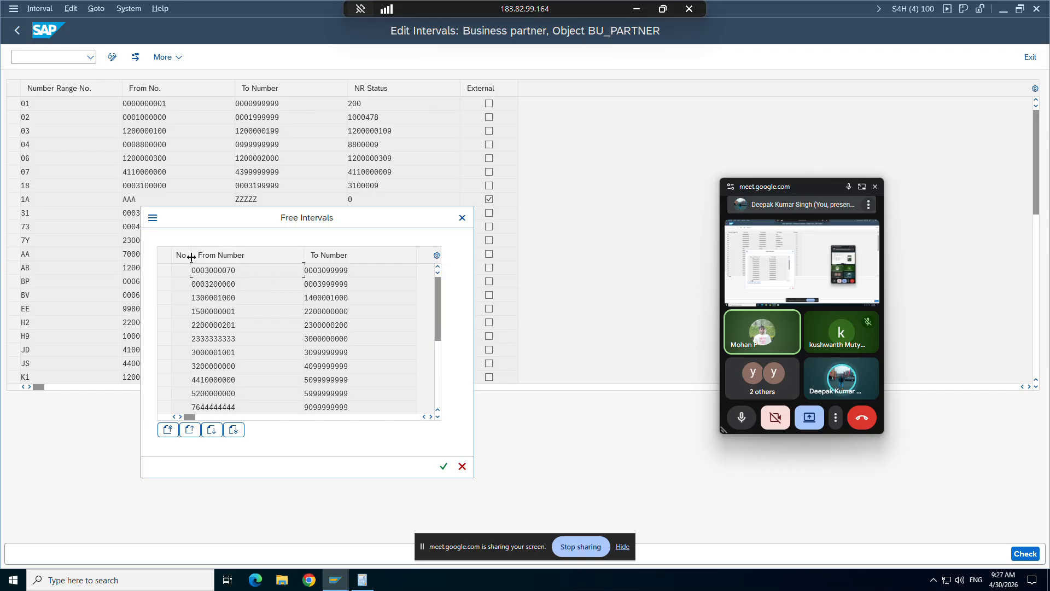
drag(191, 257, 234, 256)
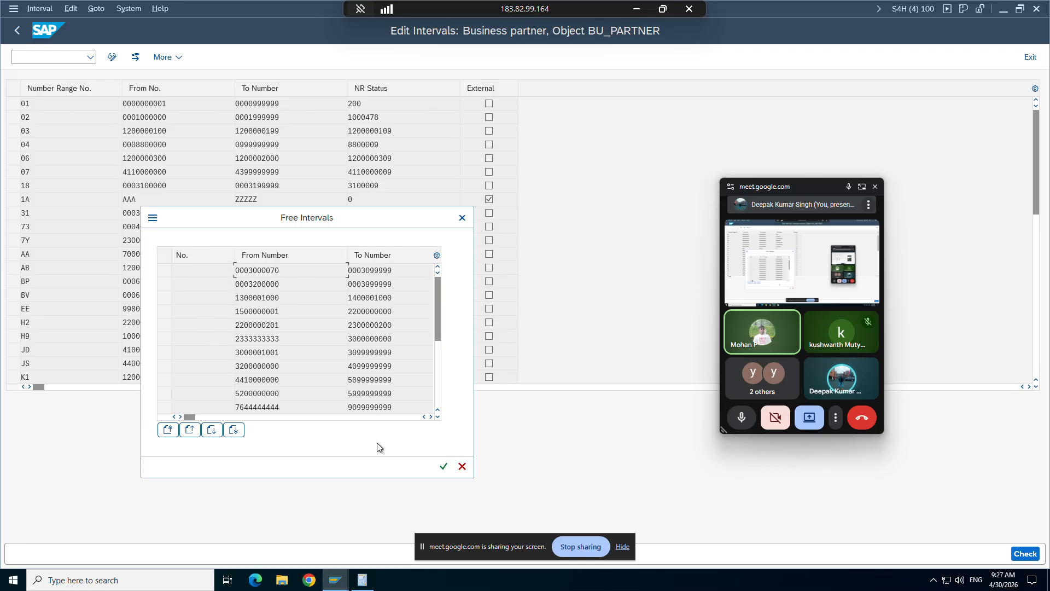
click(444, 466)
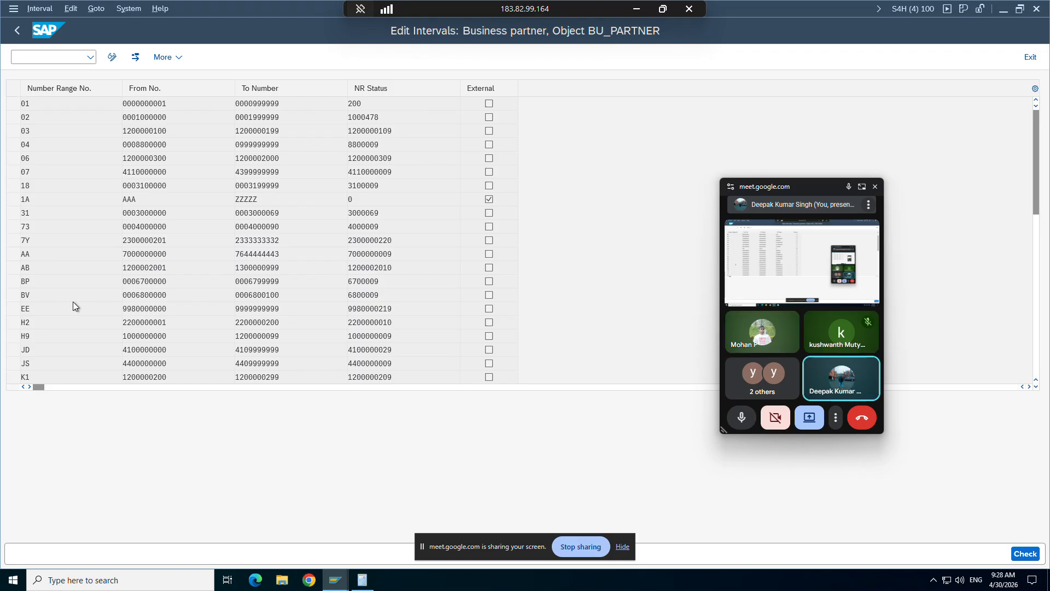
scroll(73, 301, down, 6)
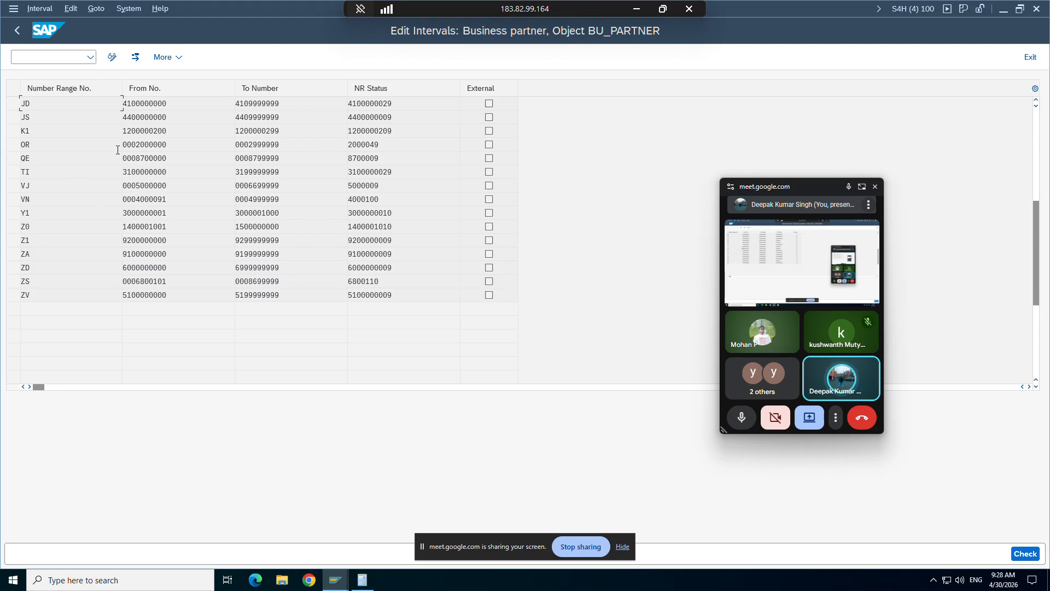
Step: Switch the BU_PARTNER intervals to change mode and insert a new interval line
click(112, 57)
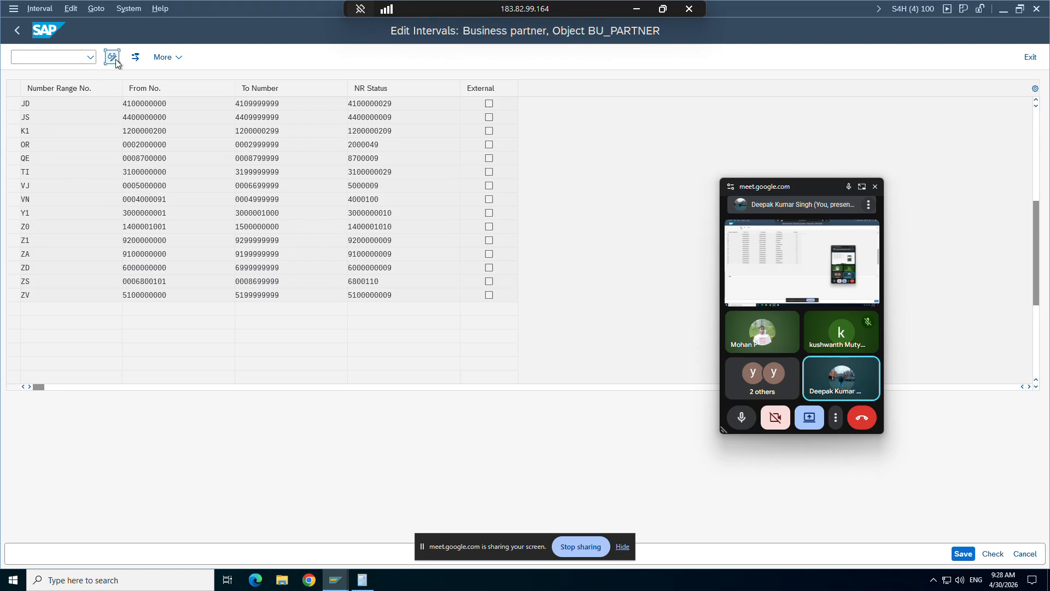
click(113, 58)
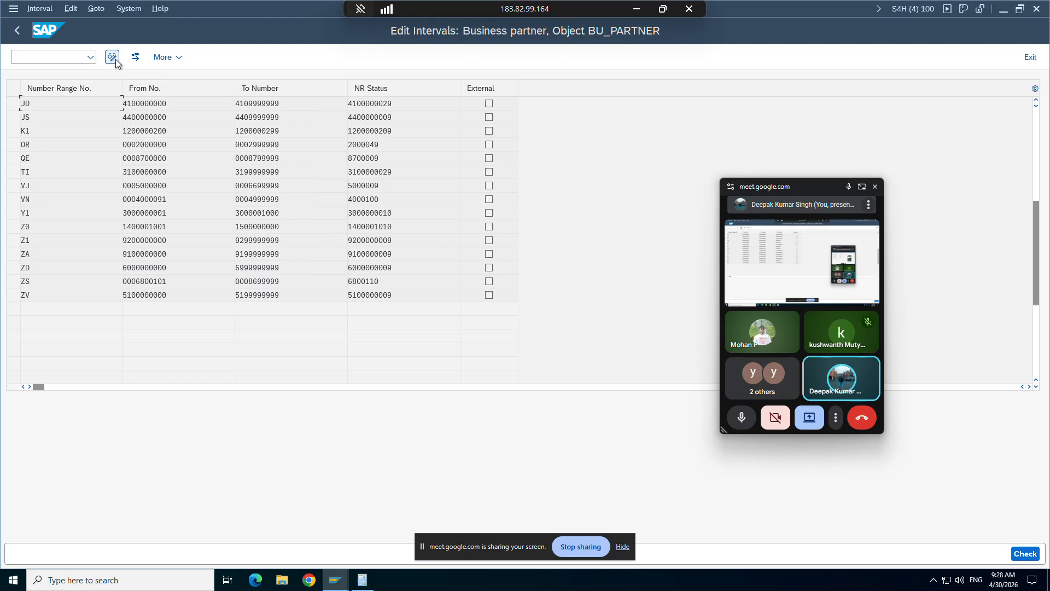
click(112, 57)
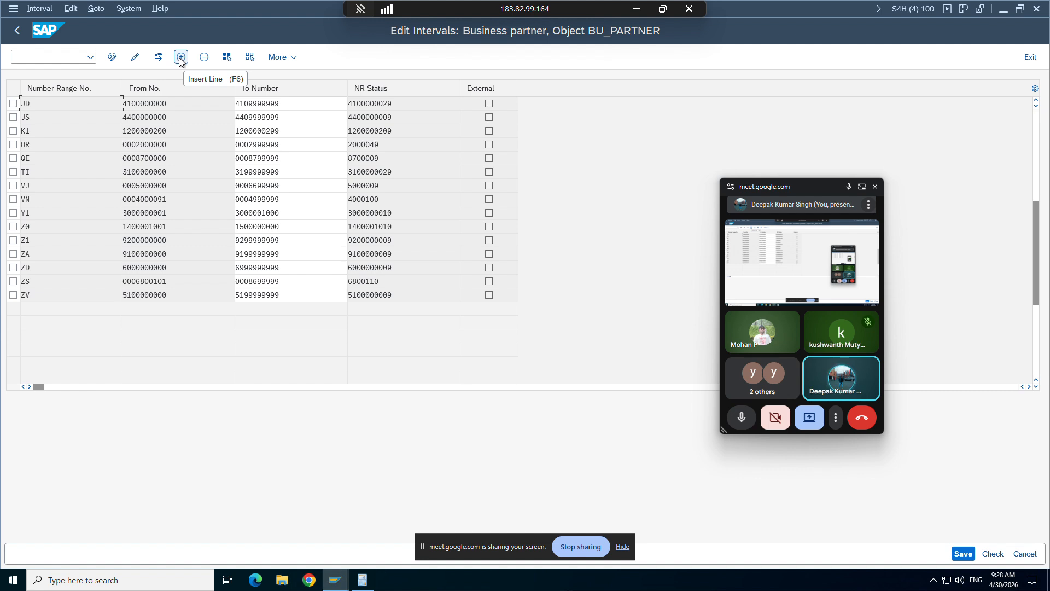
click(181, 57)
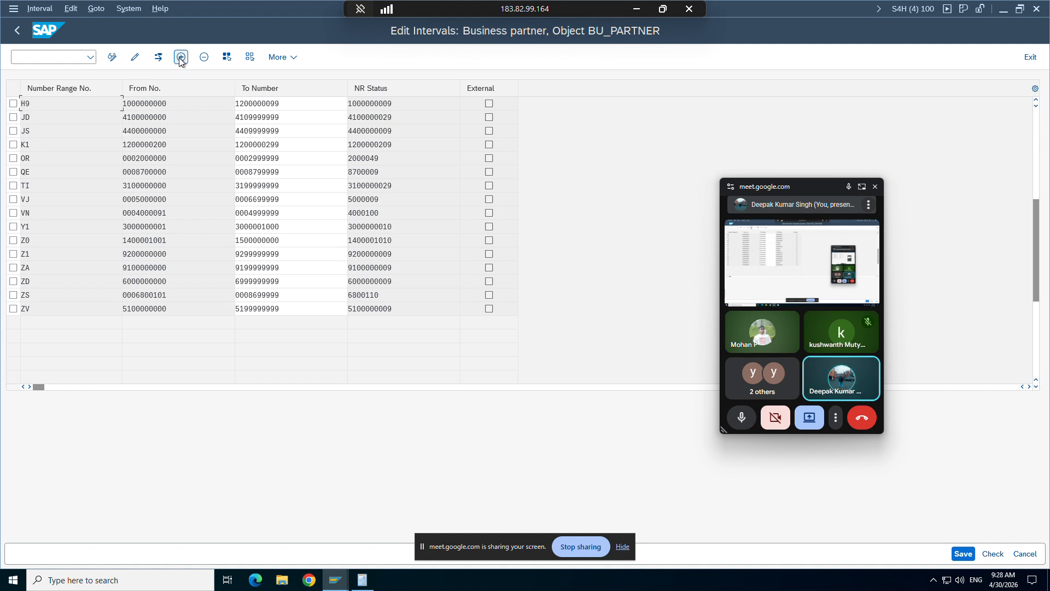
scroll(173, 199, down, 1)
scroll(173, 198, up, 10)
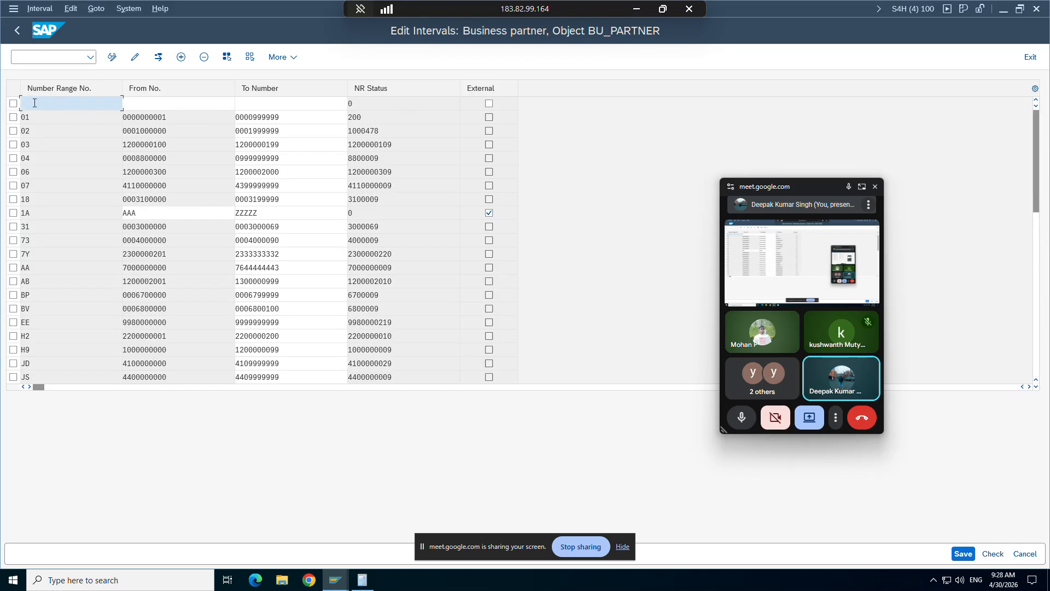
Step: Enter number range number Z2 and lower limit 3000070 in the new interval line
text(2)
click(143, 104)
text(30)
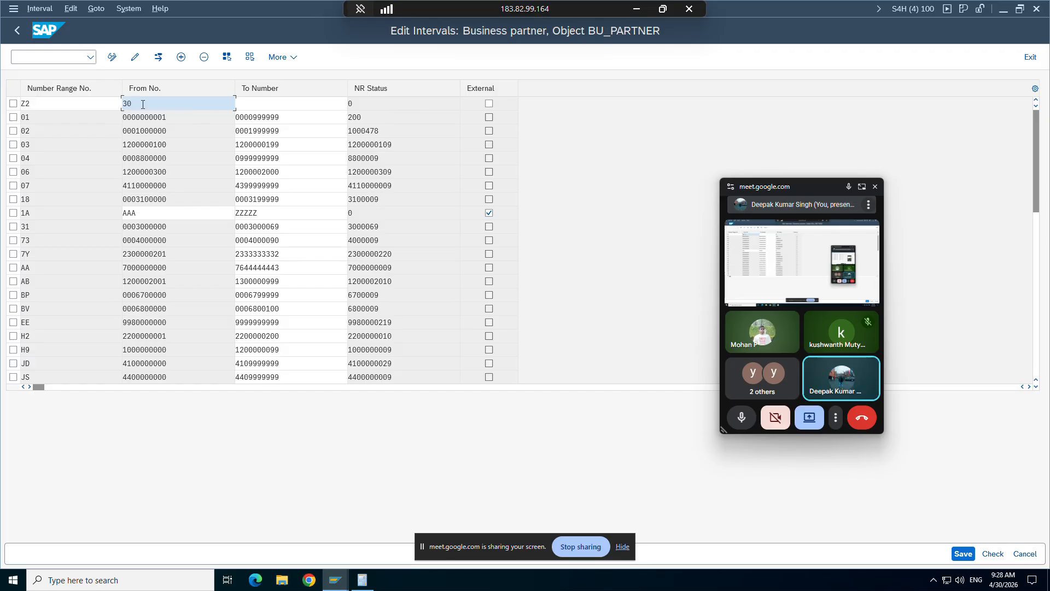
text(006)
text(7)
text(0)
Step: Switch to Calculator and show its history to look up the free interval's upper limit
click(362, 580)
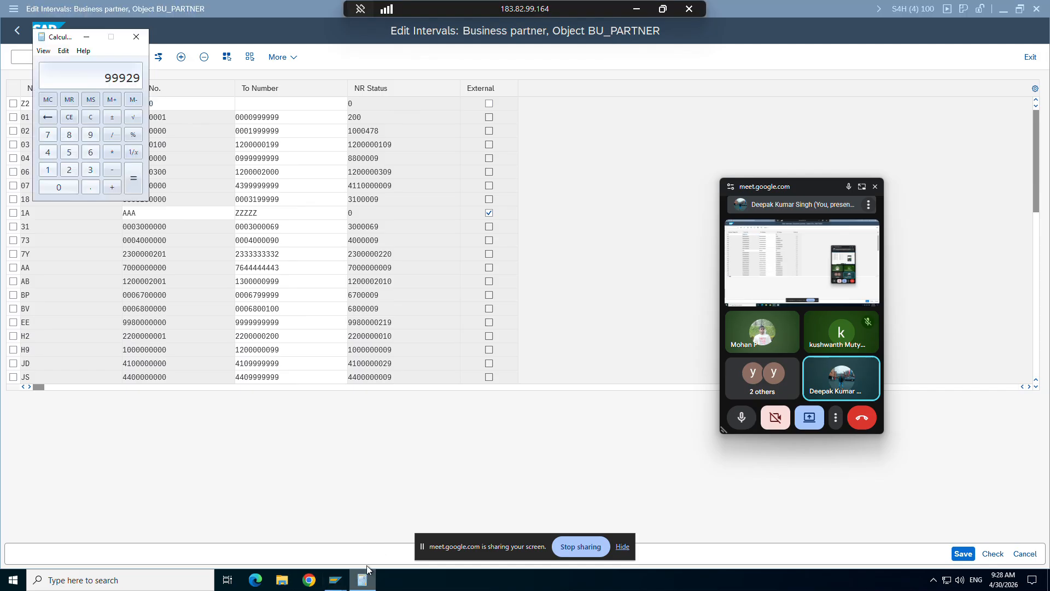
click(51, 52)
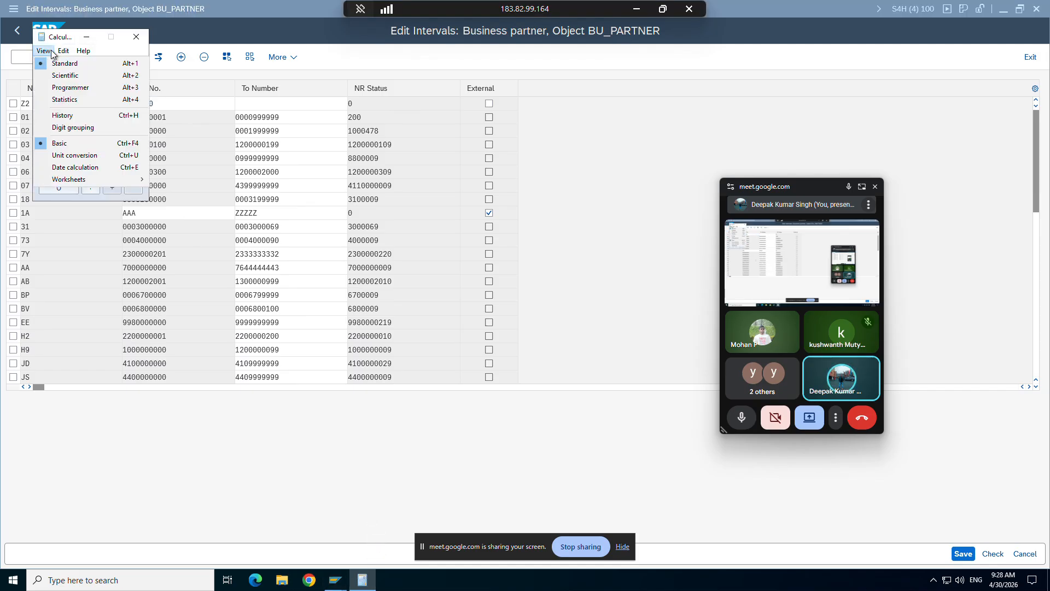
click(55, 117)
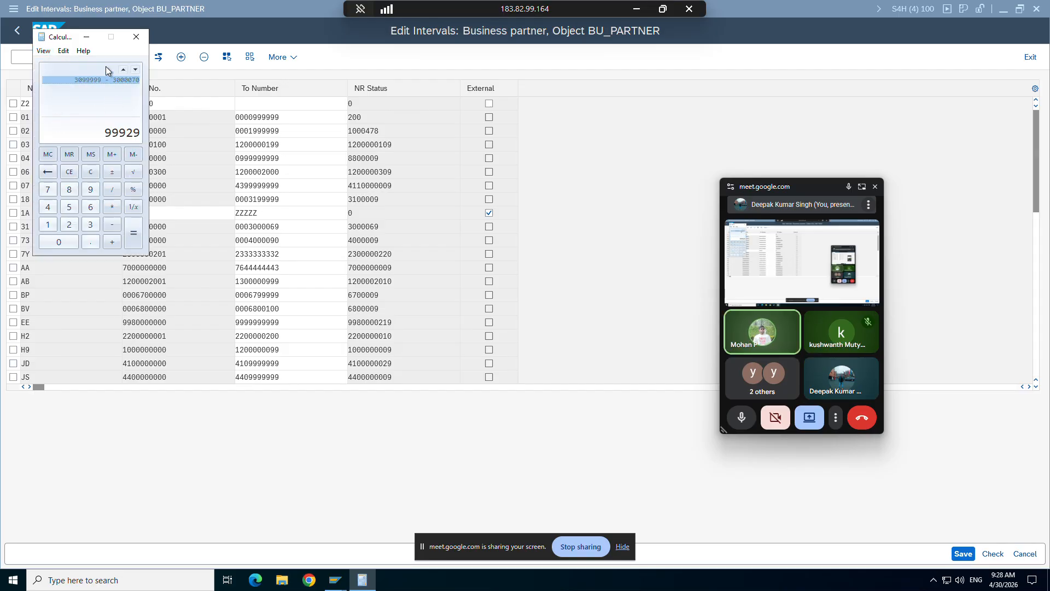
drag(62, 38, 256, 258)
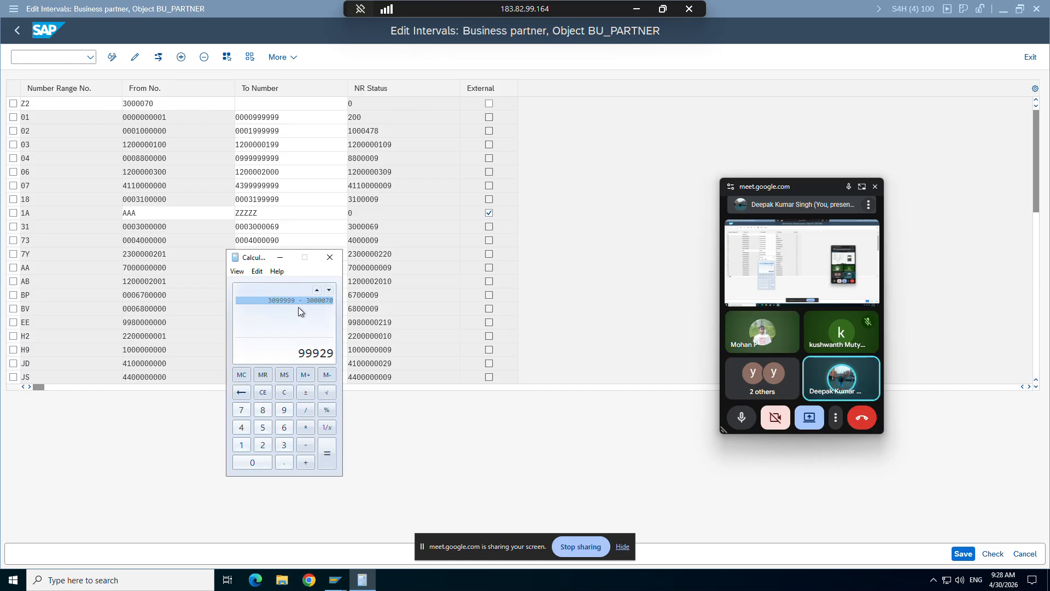
Step: Set the upper limit of interval Z2 to 3099999 and mark the interval as external
click(251, 107)
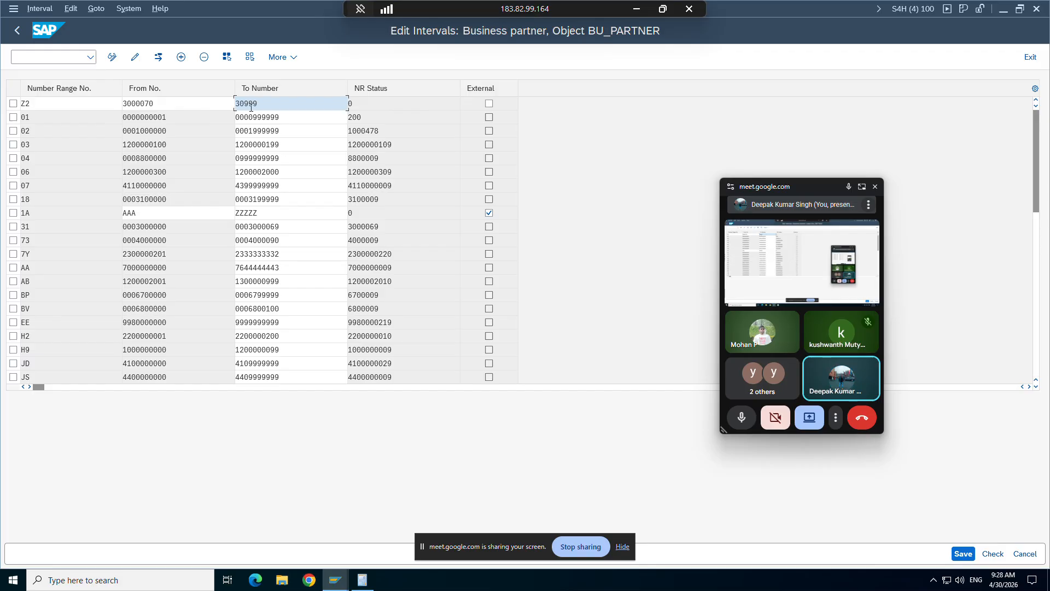
key(Return)
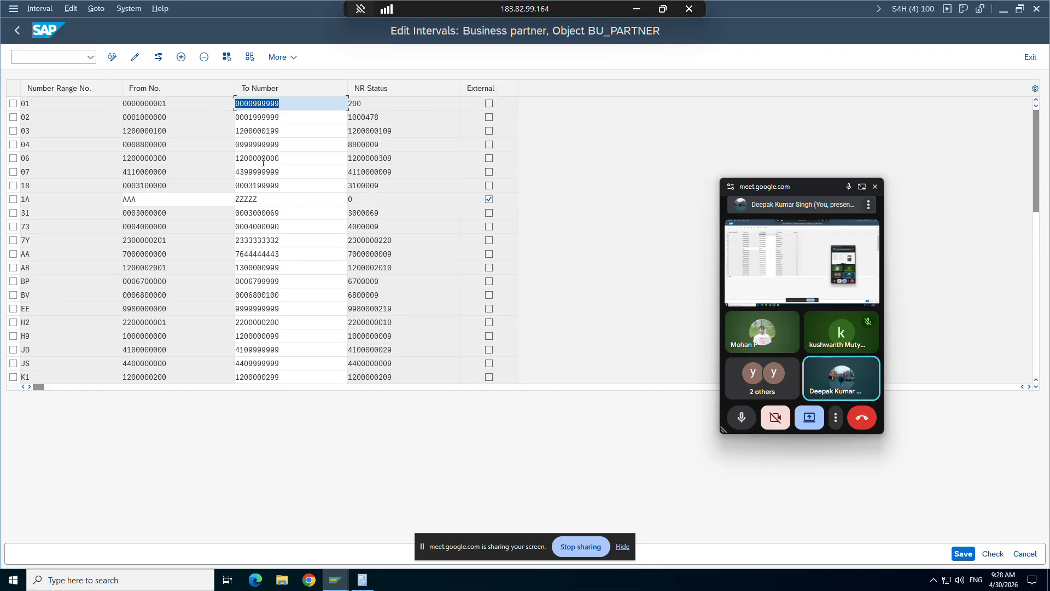
scroll(194, 271, down, 6)
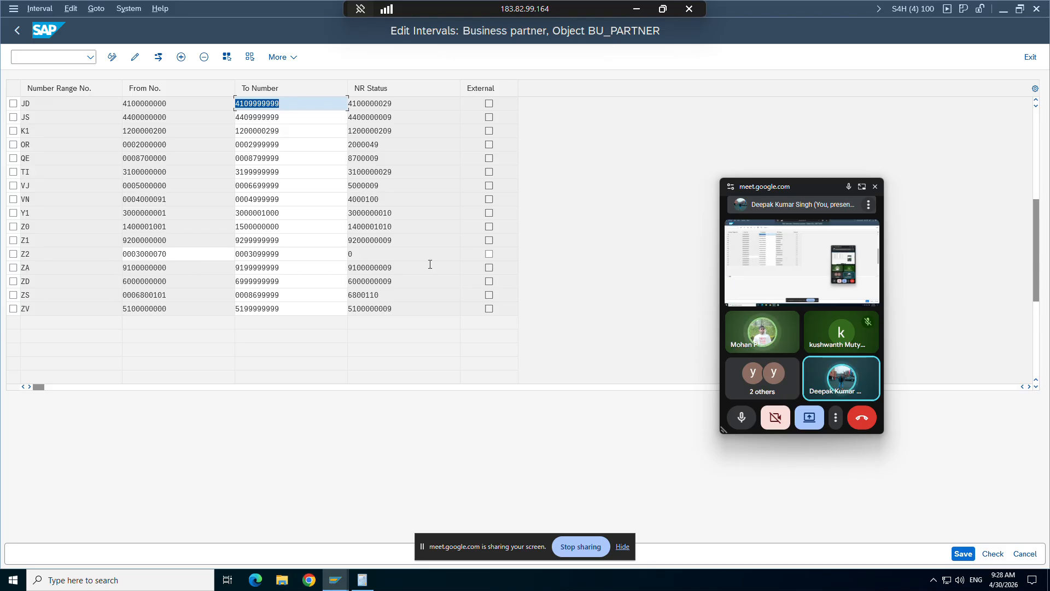
click(489, 254)
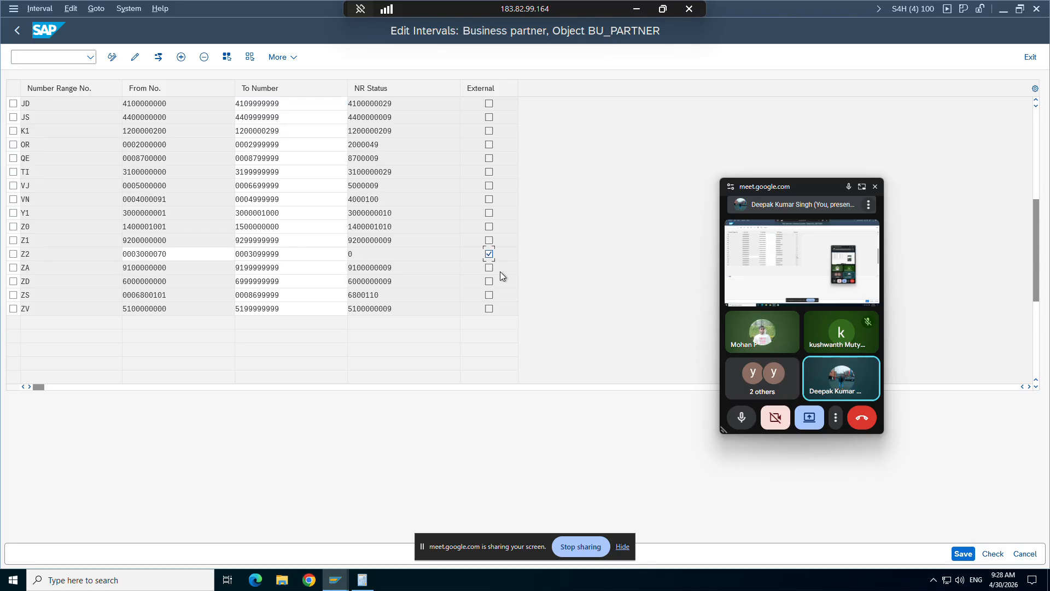
Step: Save the new interval, acknowledge the interval transport notice and return to display mode
click(957, 554)
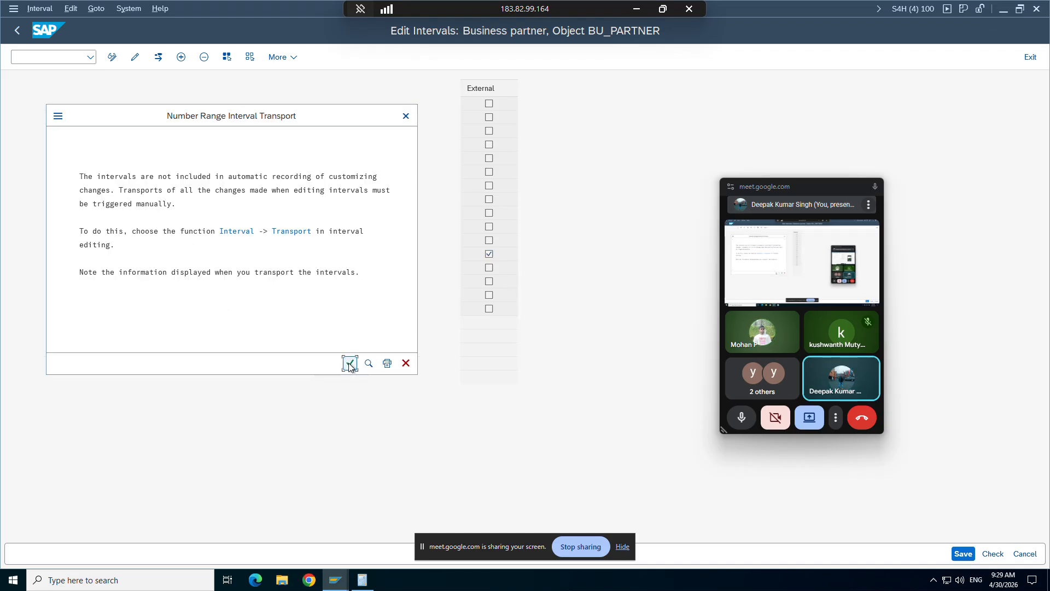
click(350, 363)
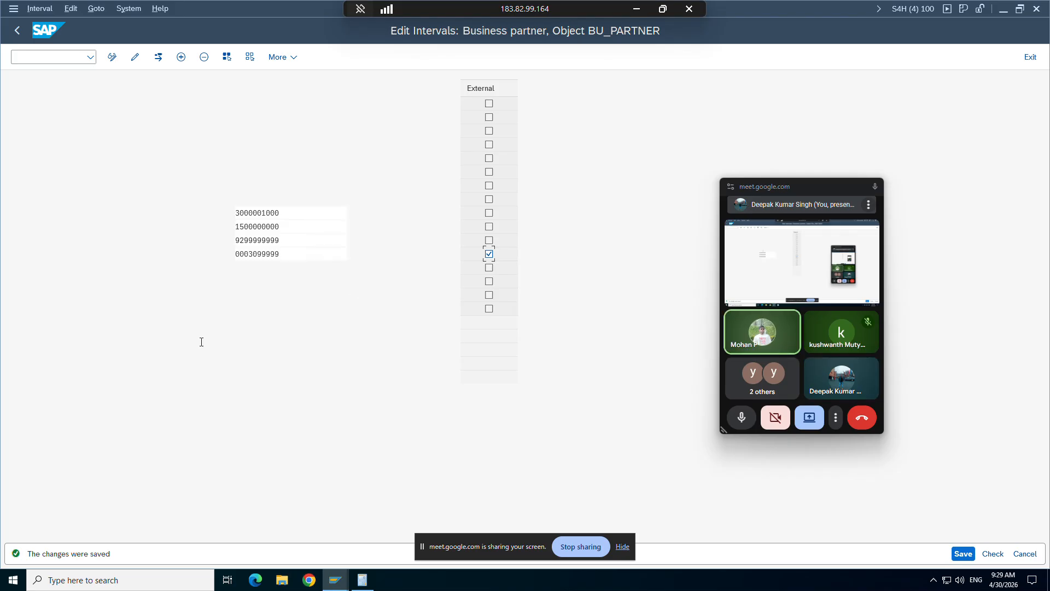
click(112, 59)
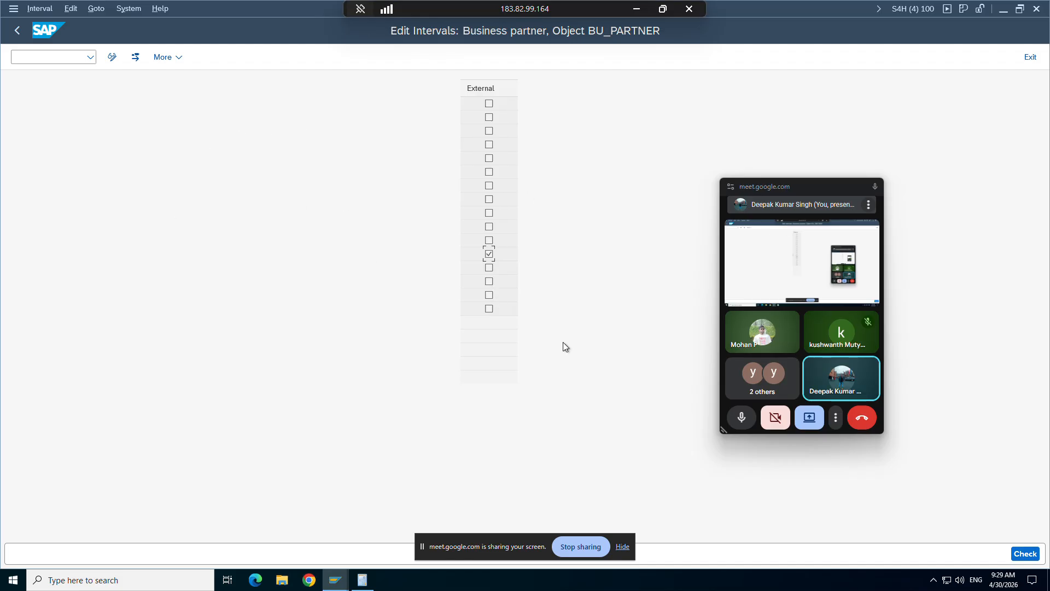
click(1030, 554)
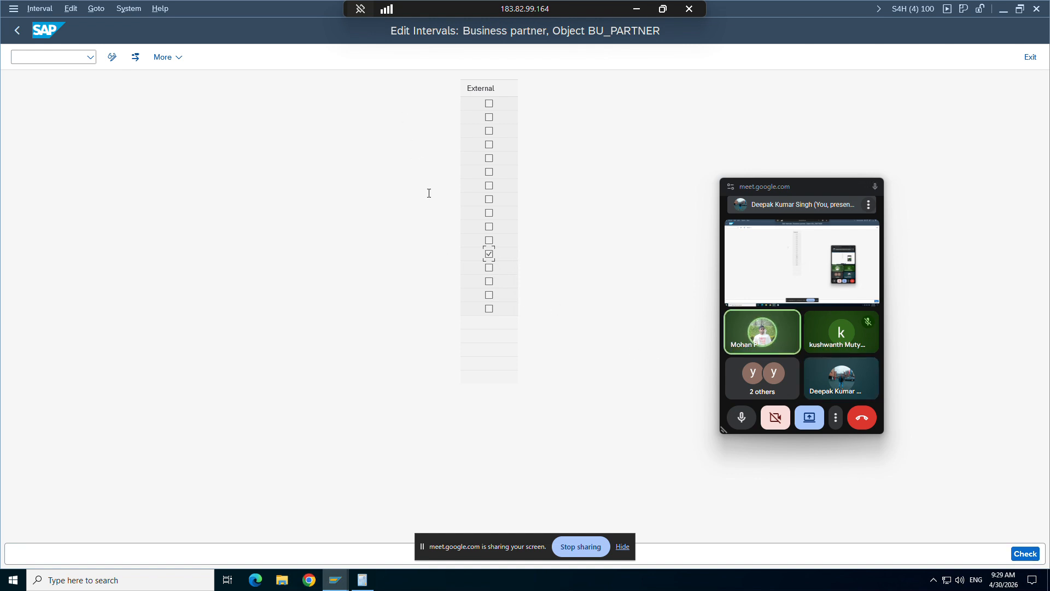
Step: Reopen the BU_PARTNER intervals in display mode and review the limits and external flag of interval Z2
click(16, 30)
click(67, 117)
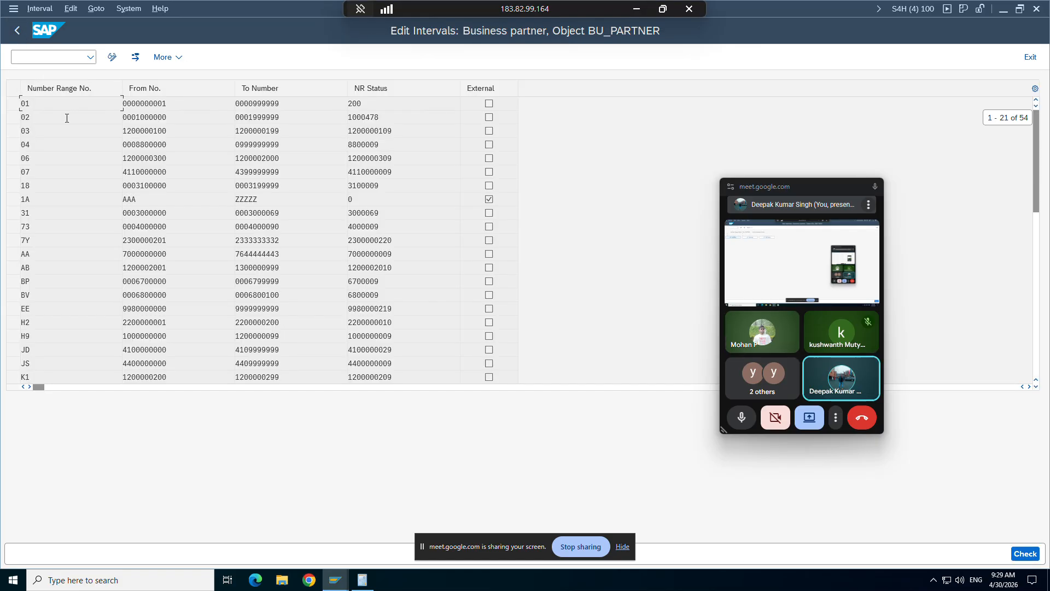
scroll(212, 283, down, 8)
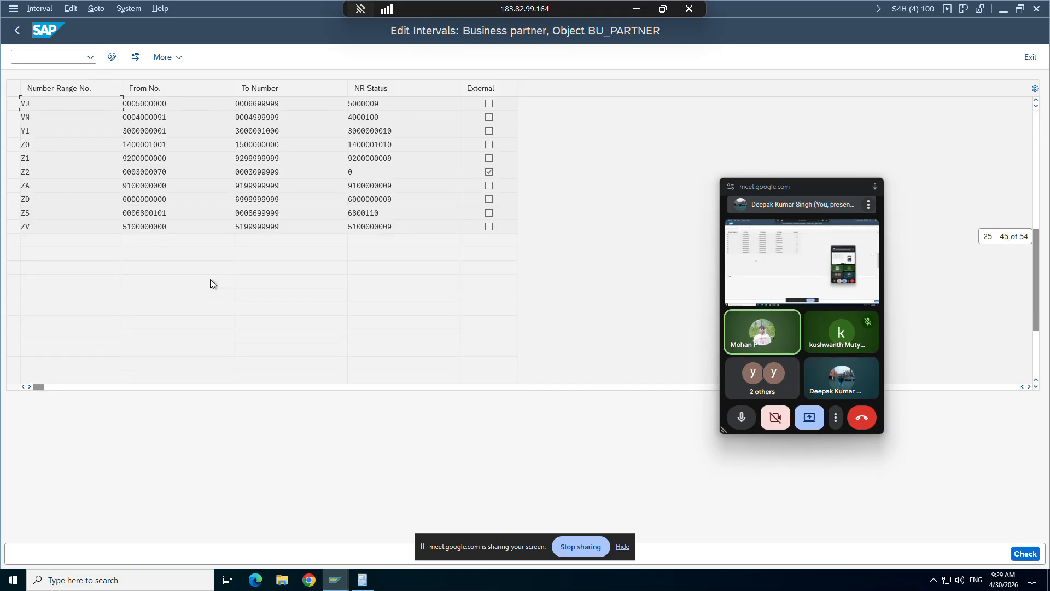
scroll(212, 283, down, 3)
scroll(212, 281, up, 5)
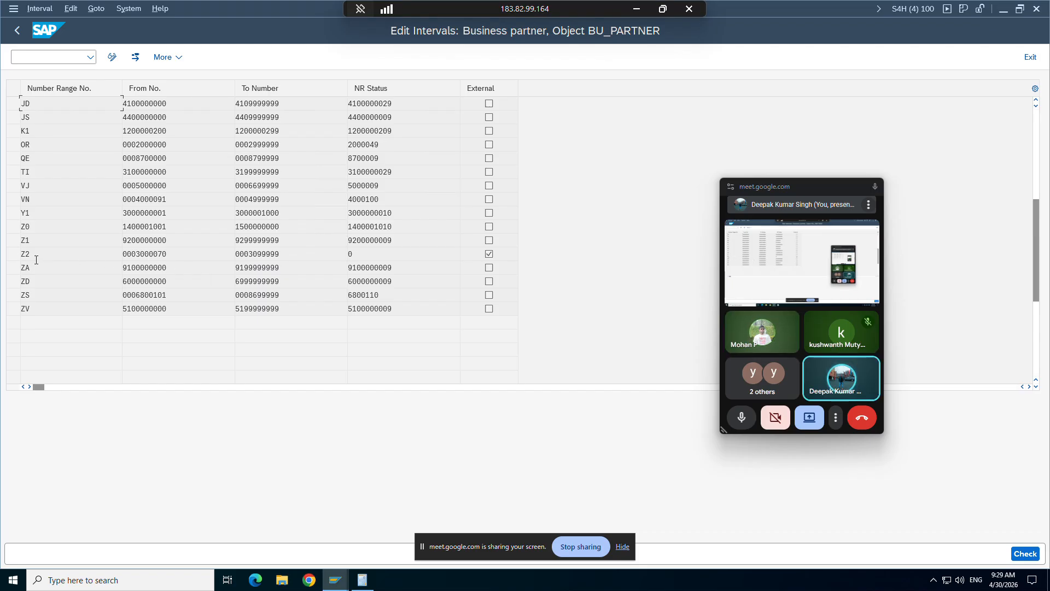
drag(175, 254, 276, 254)
key(Tab)
drag(39, 254, 14, 254)
Step: Return to the IMG structure and open Define Groupings and Assign Number Ranges
click(25, 33)
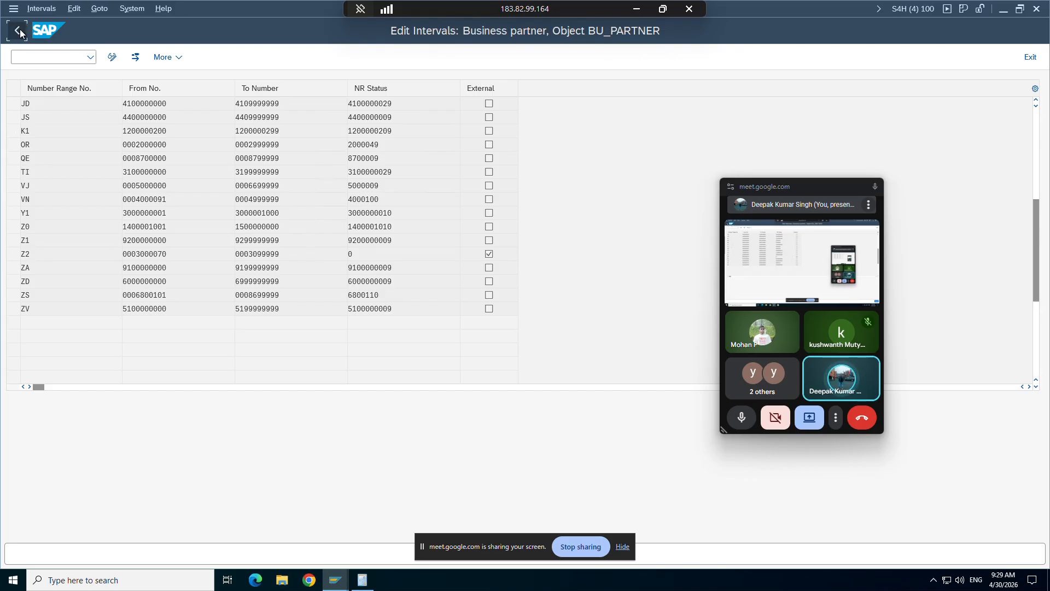
click(19, 31)
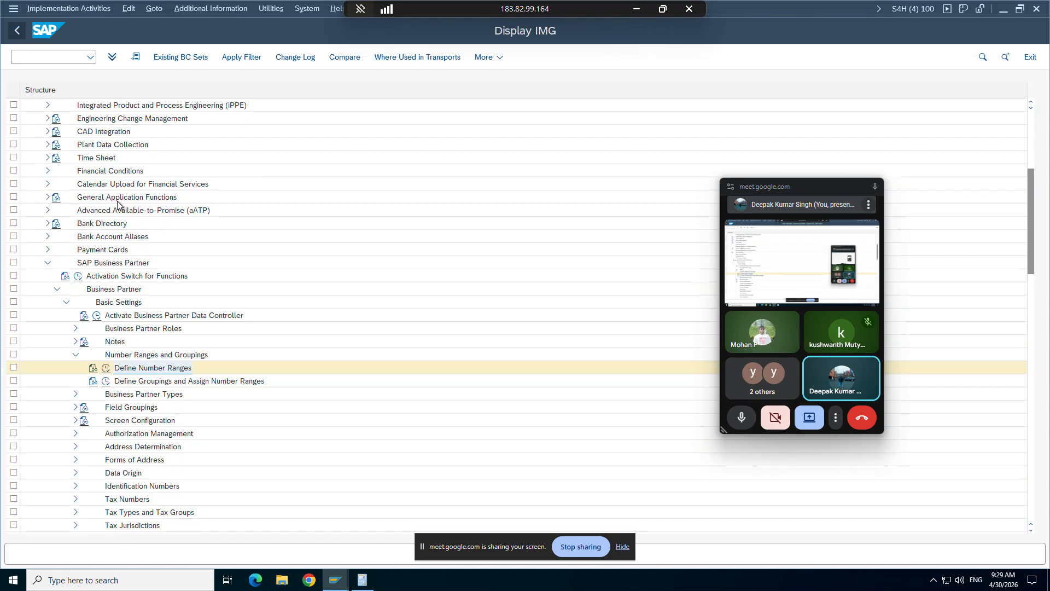
click(105, 382)
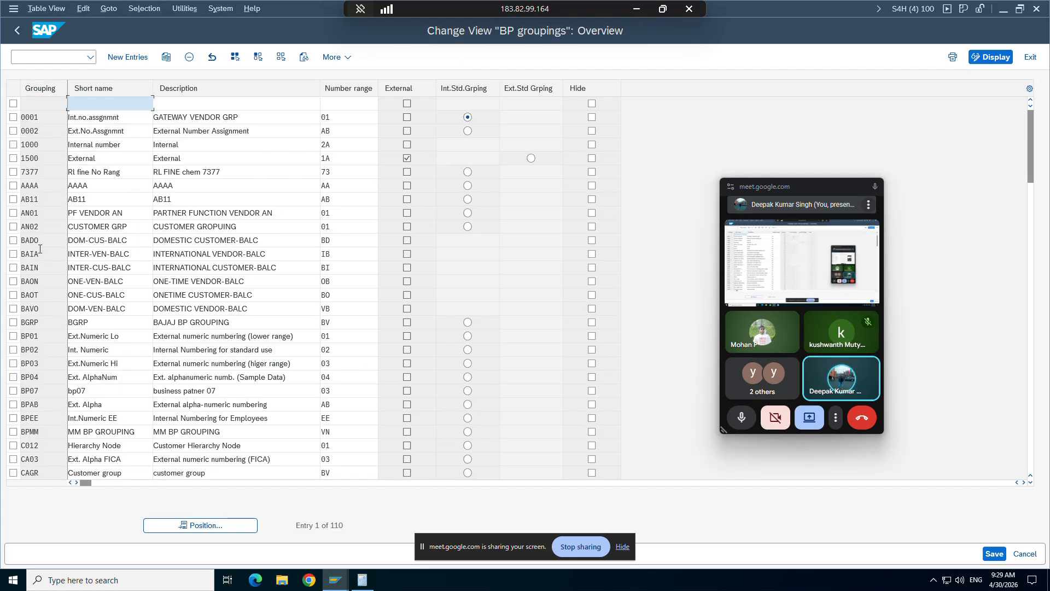
Step: Assign number range Z2 to the external BP grouping 1500
click(337, 159)
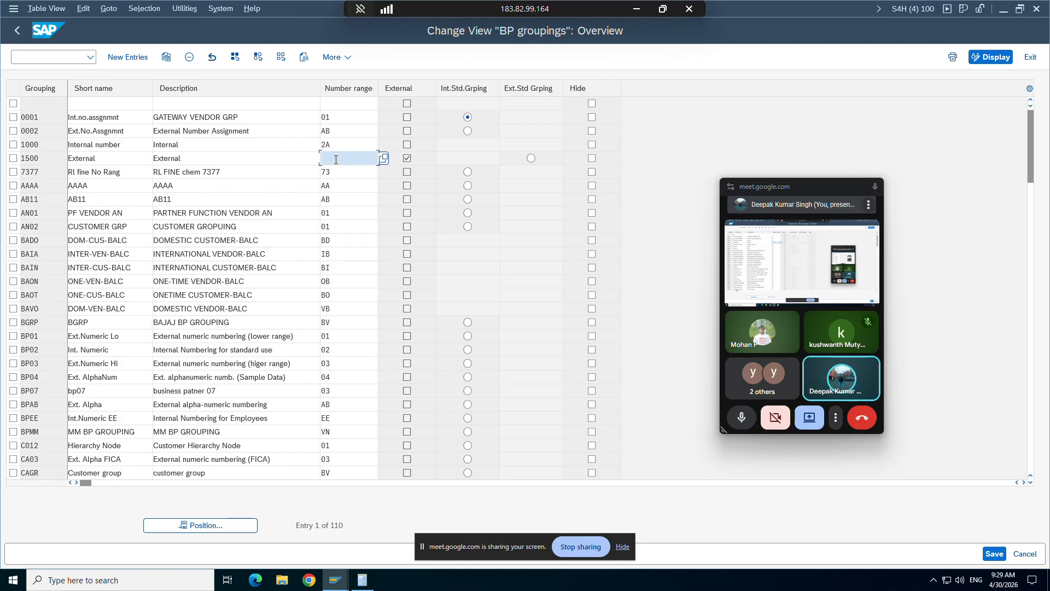
text(73)
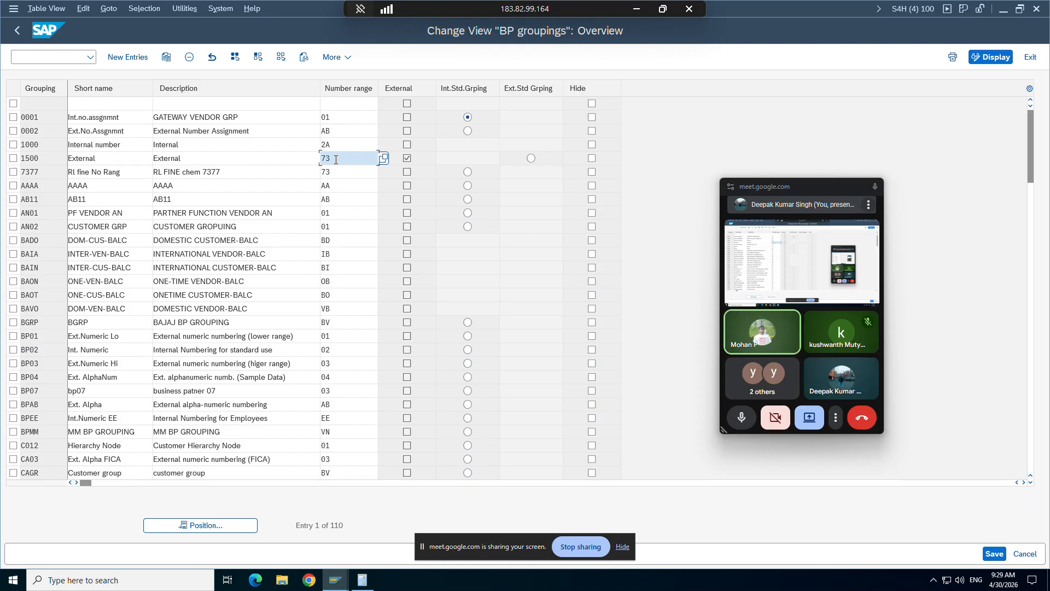
key(BackSpace)
key(BackSpace)
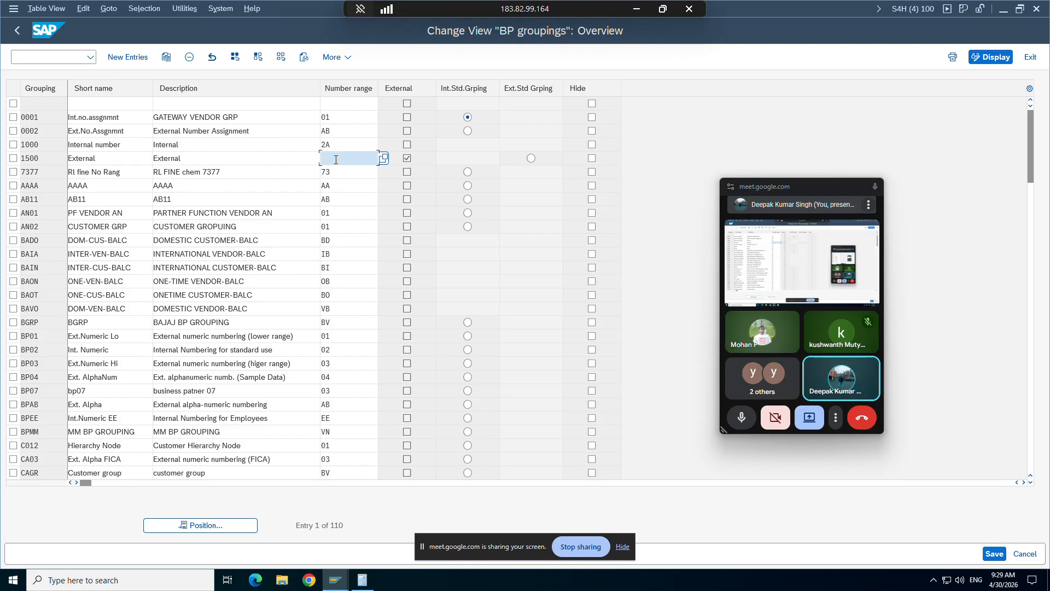
key(Return)
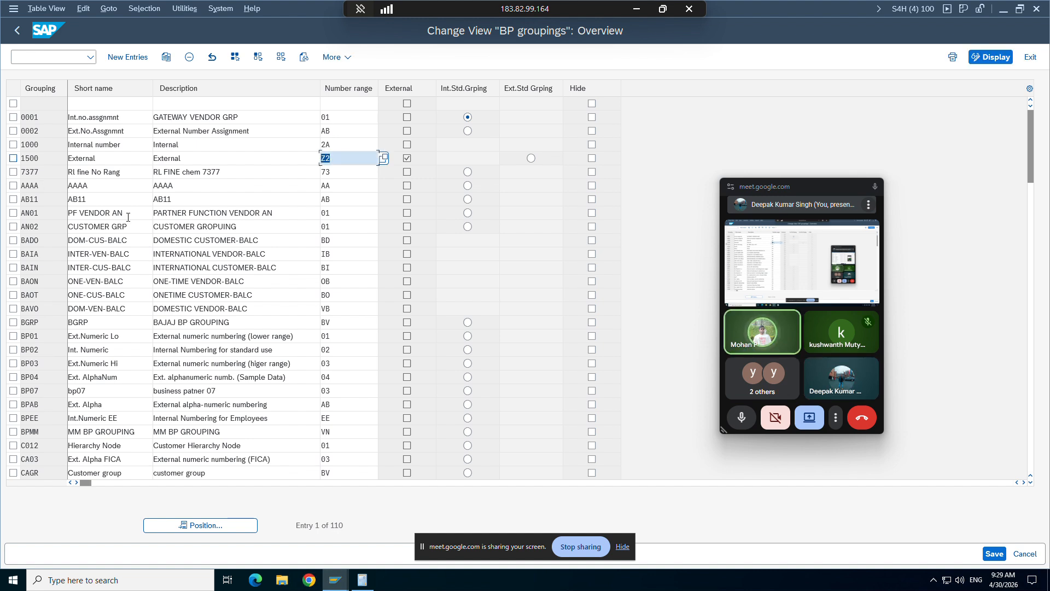
Step: Save the BP grouping change, confirm the customizing request and switch the view to display mode
click(993, 553)
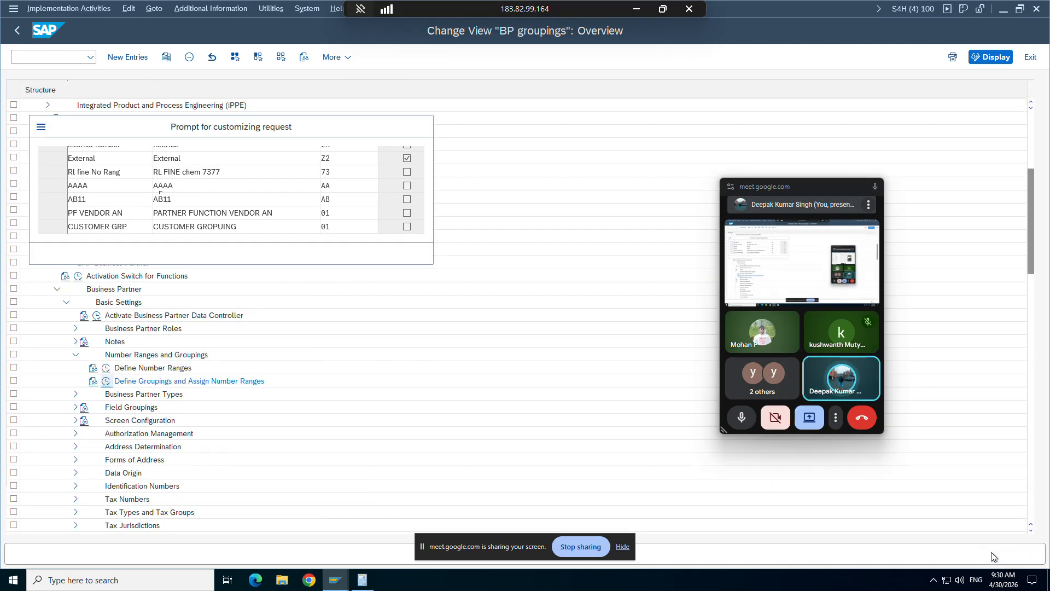
click(289, 253)
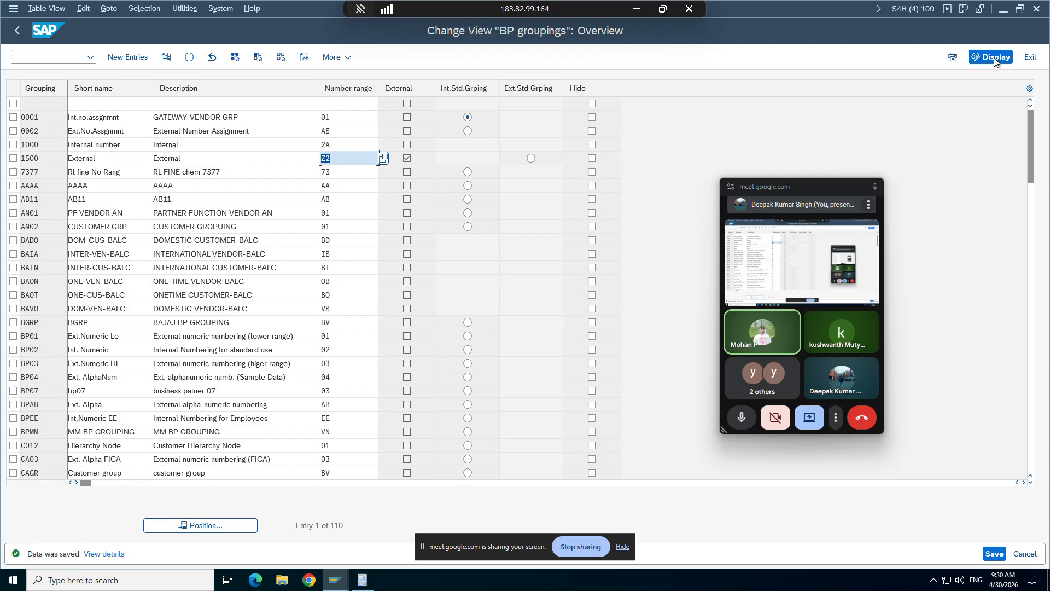
click(994, 58)
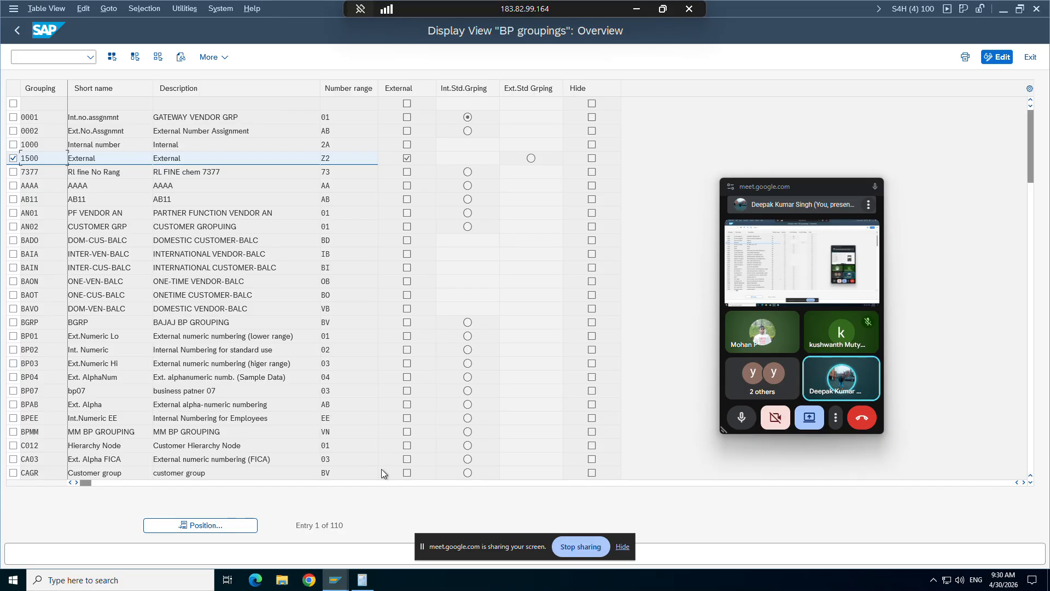
Step: Close the session showing organization AAA and start transaction BP with /nbp in the remaining business partner session
click(335, 579)
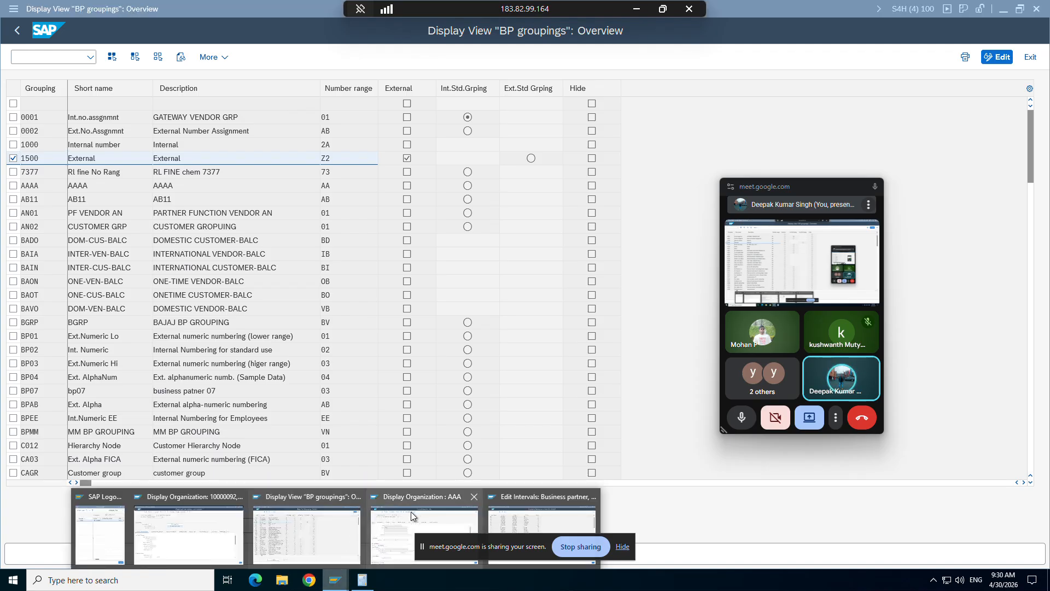
click(189, 525)
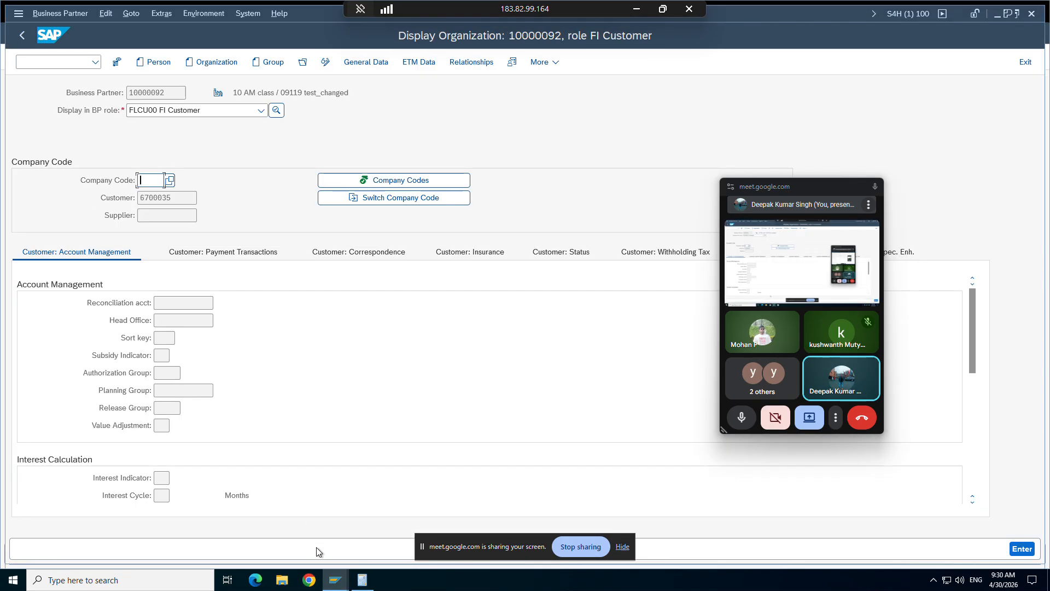
click(336, 580)
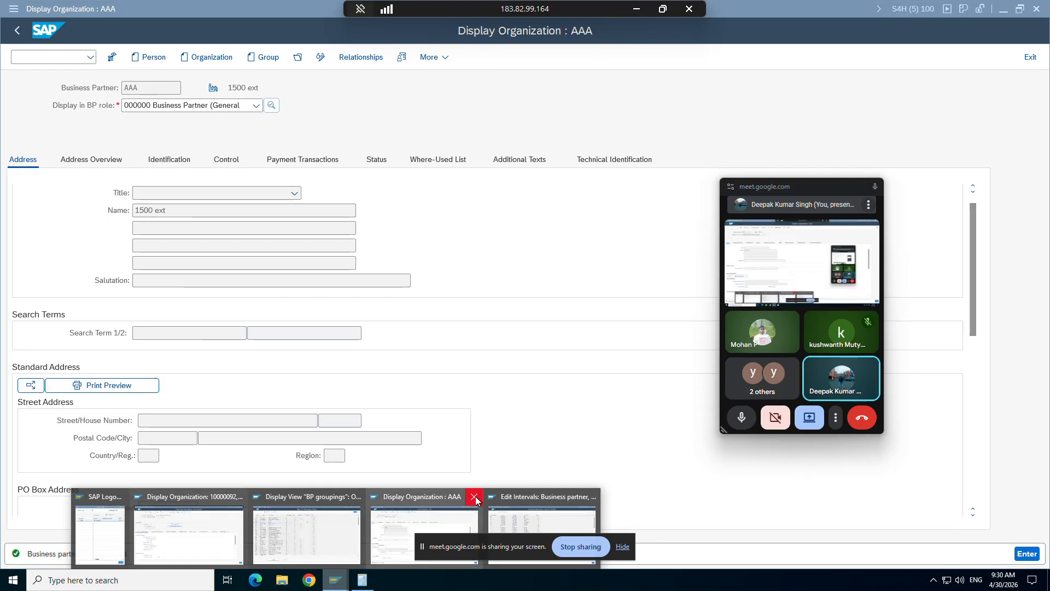
click(475, 498)
click(50, 63)
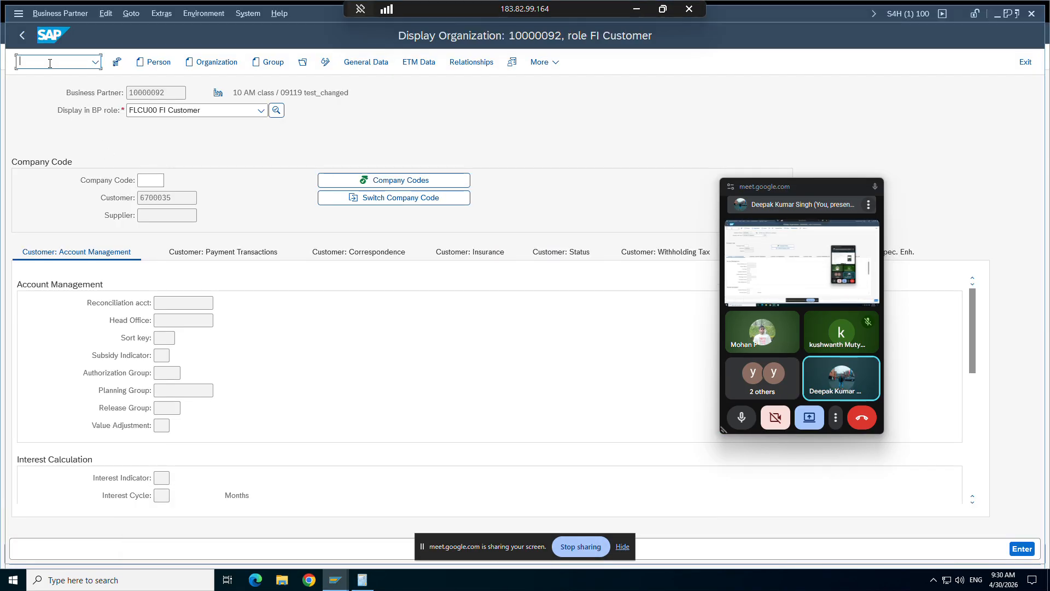
text(/nbp)
key(Return)
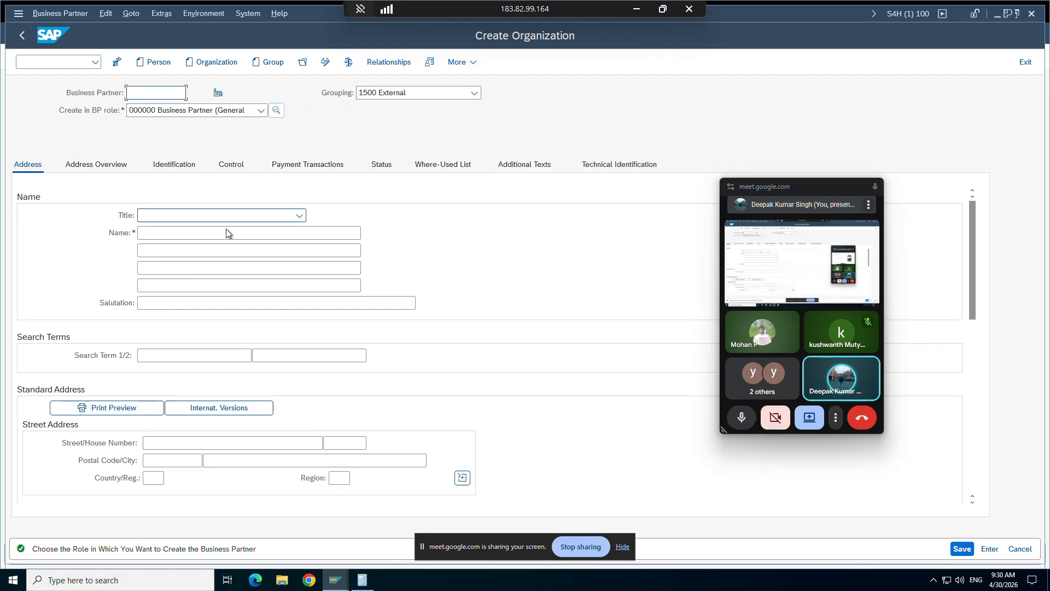
Step: Enter "1500 ext testing" as the name of the new organization in grouping 1500 External
click(151, 232)
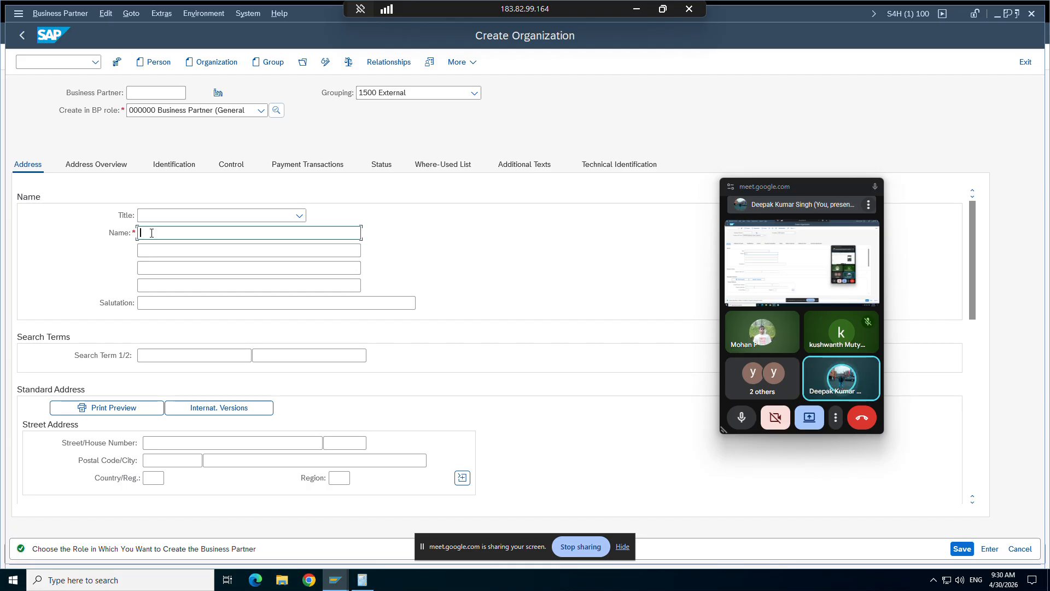
text(1500)
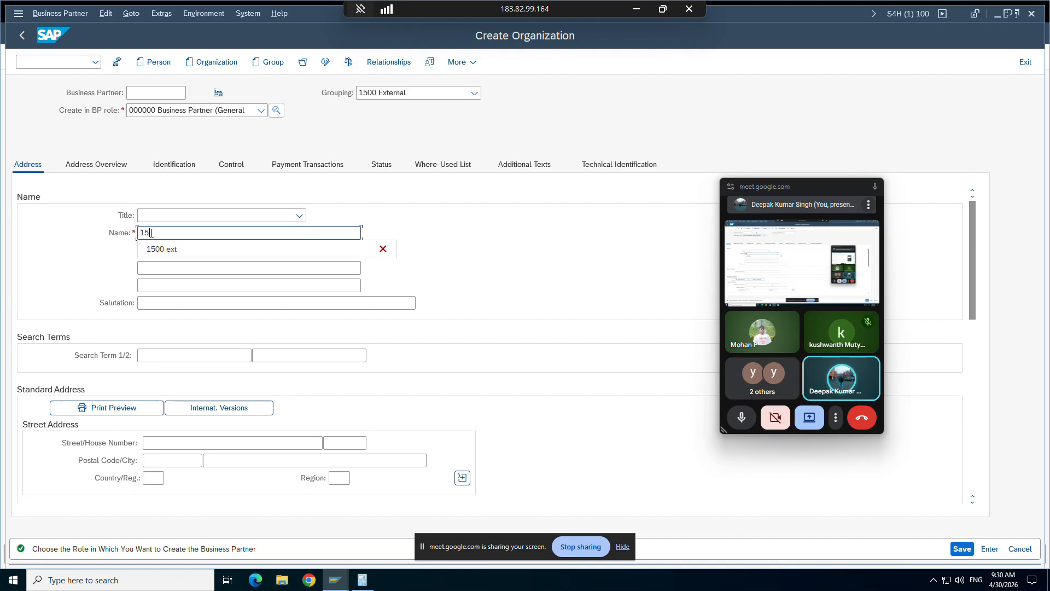
text( ext testing)
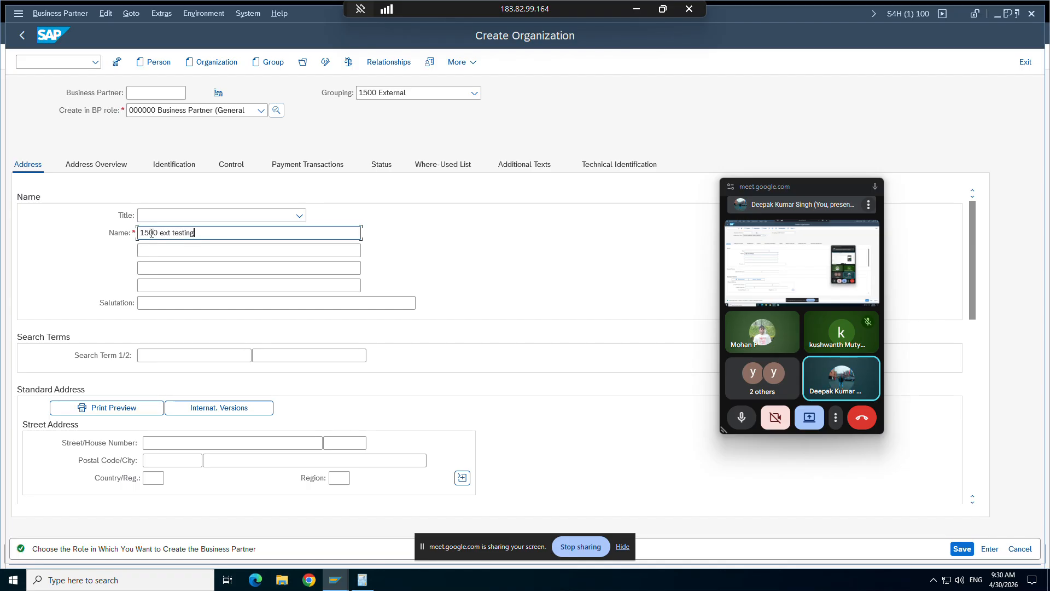
key(Return)
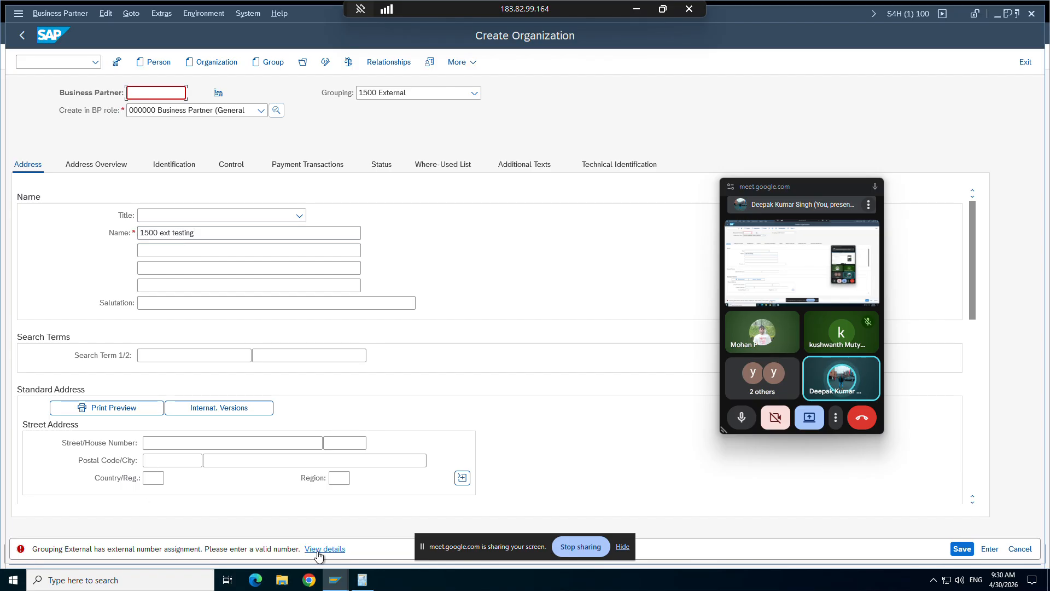
Step: Try a one-digit and a five-digit number as the new organization's business partner number
click(144, 91)
text(9)
key(Return)
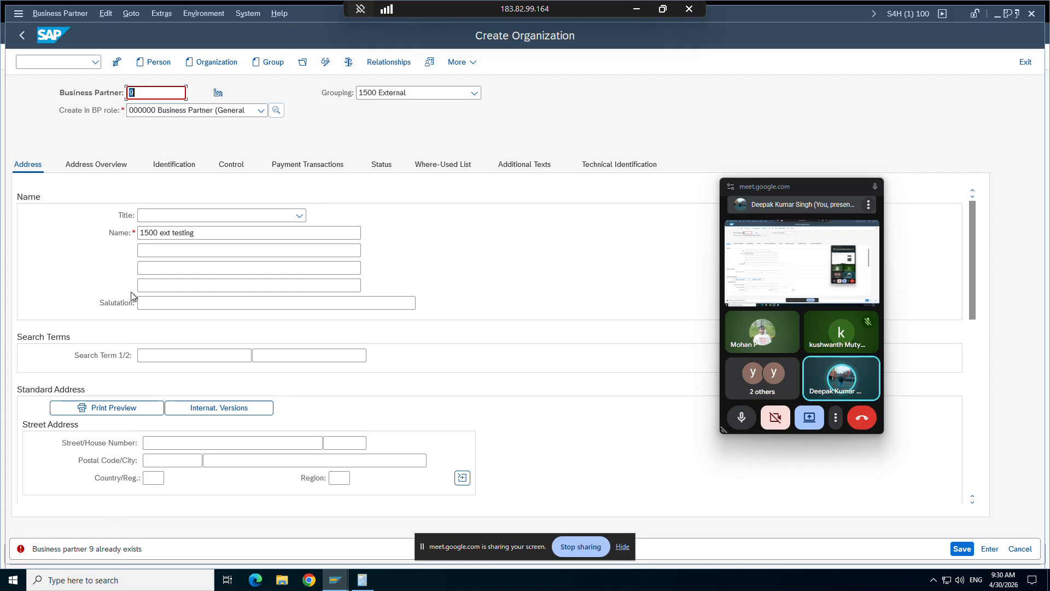
key(BackSpace)
text(98696)
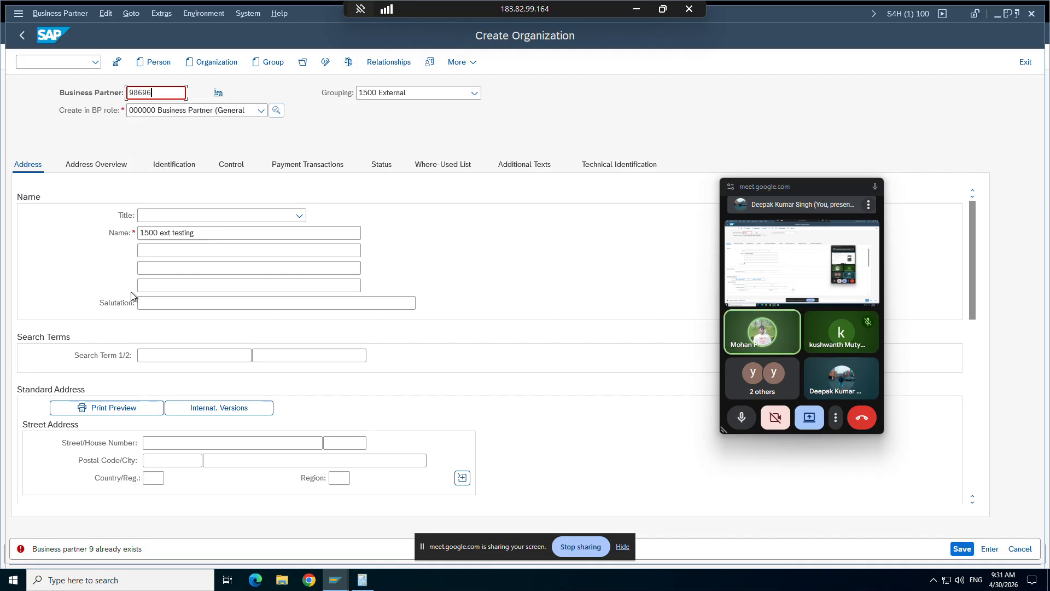
key(Return)
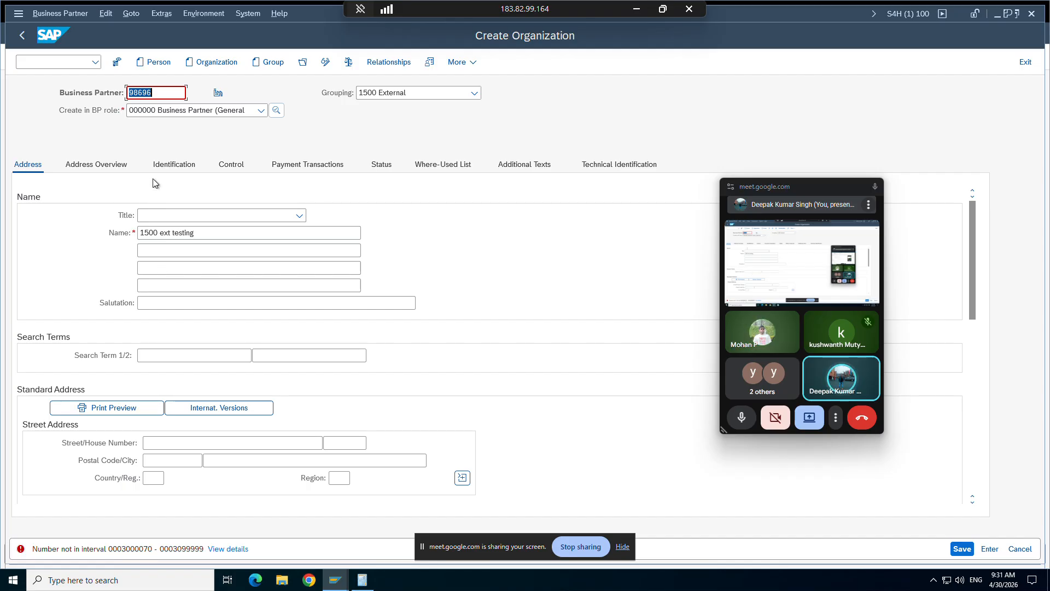
Step: Replace the business partner number with the first number of interval Z2 and validate the entry
click(151, 98)
key(BackSpace)
key(BackSpace)
key(BackSpace)
key(BackSpace)
key(BackSpace)
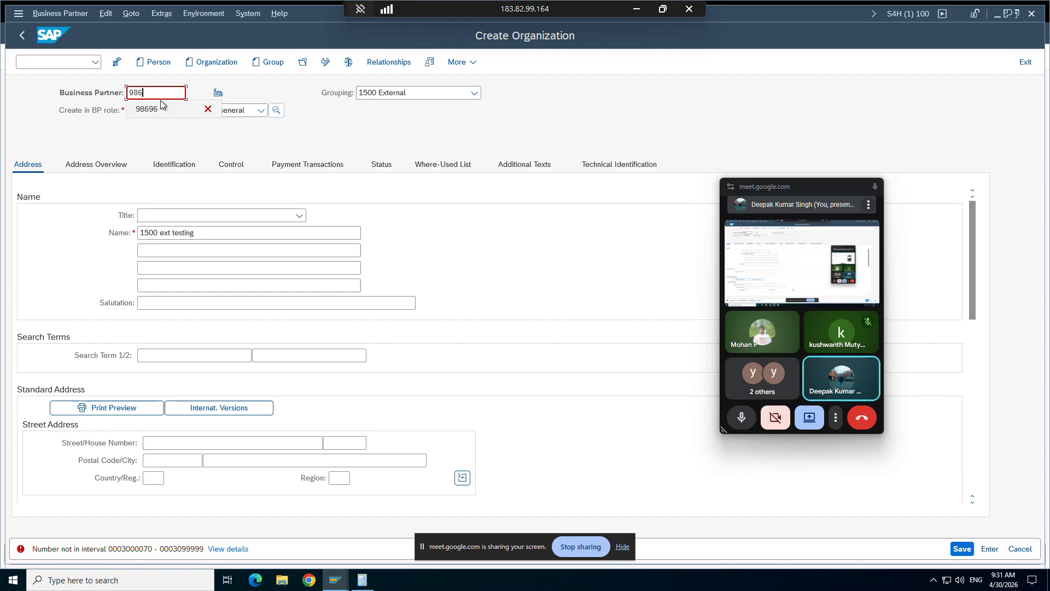
text(300)
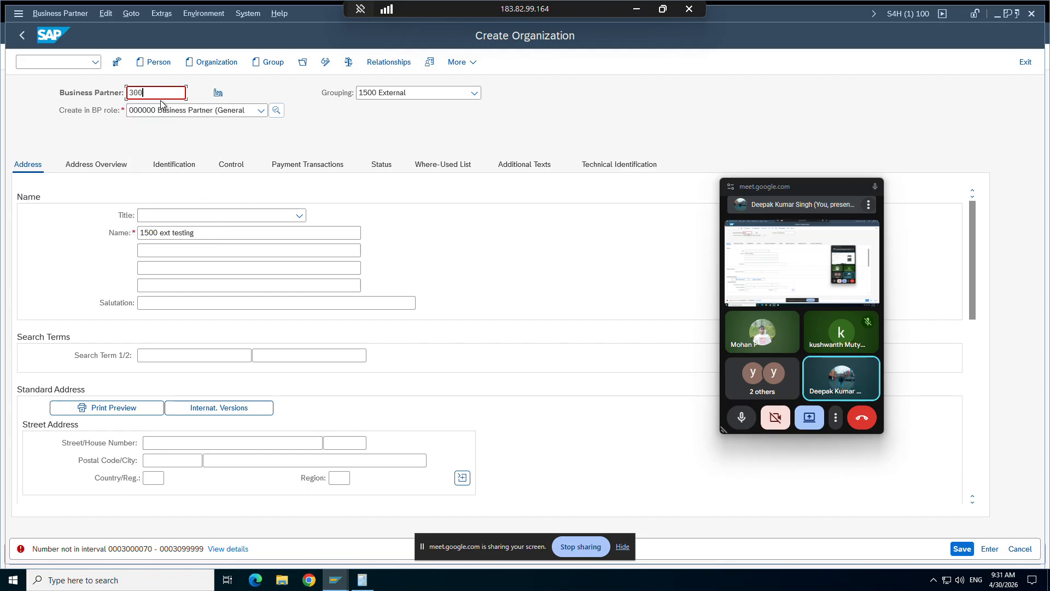
text(0070)
key(Return)
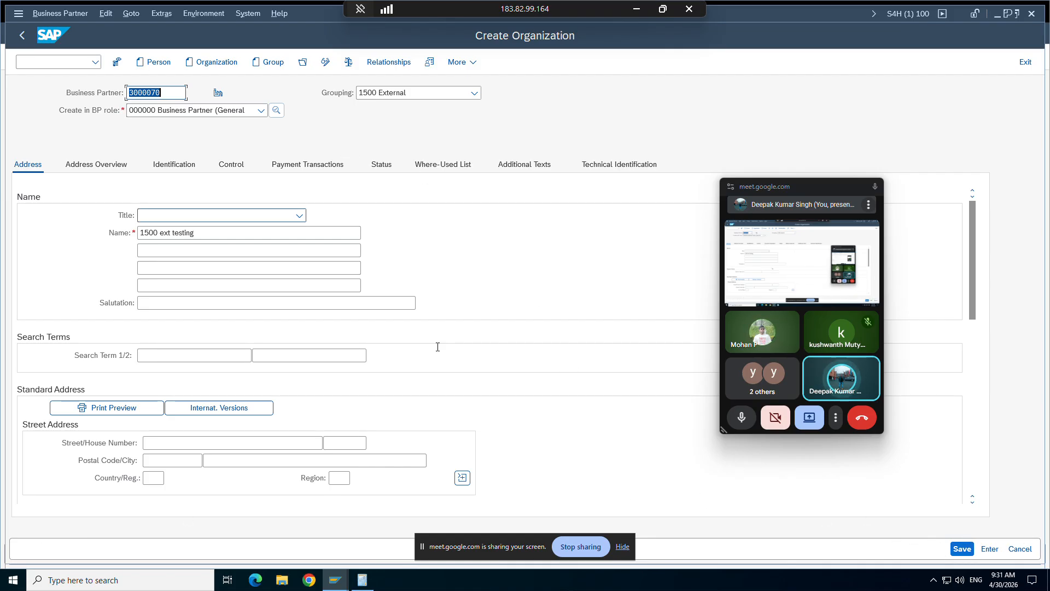
Step: Save the new organization in the general business partner role without adding address data
click(160, 480)
scroll(971, 251, down, 10)
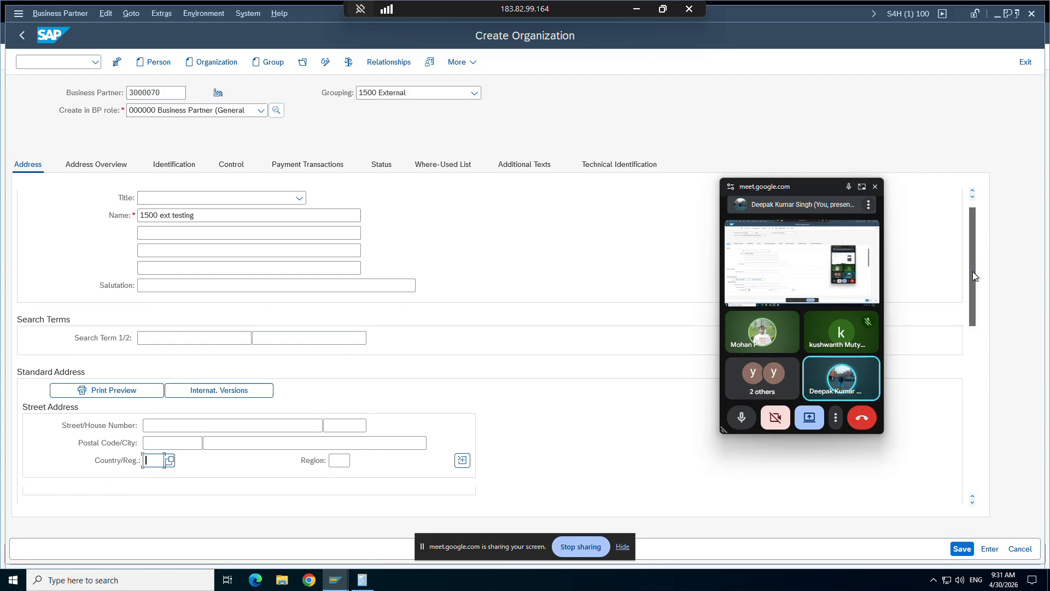
click(963, 549)
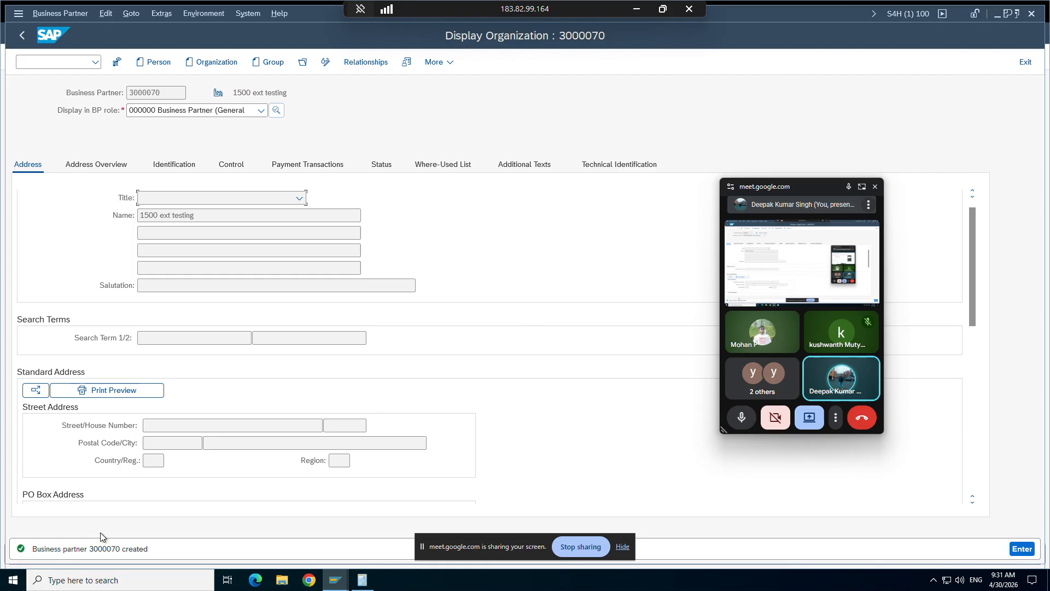
Step: Return to the BP groupings session, open Define Number Ranges from the IMG and display the BU_PARTNER intervals
click(339, 587)
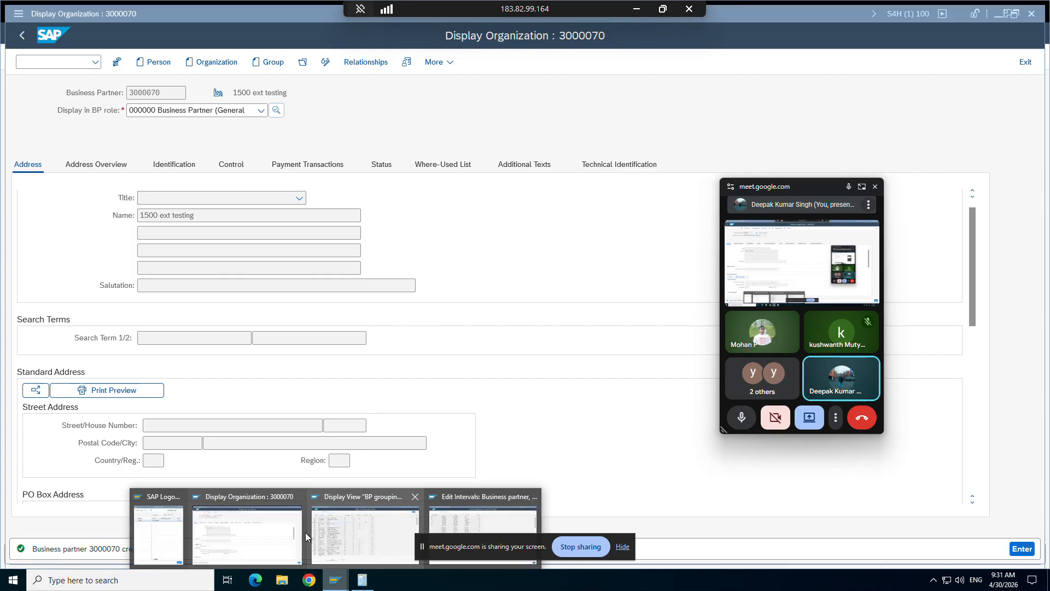
click(344, 527)
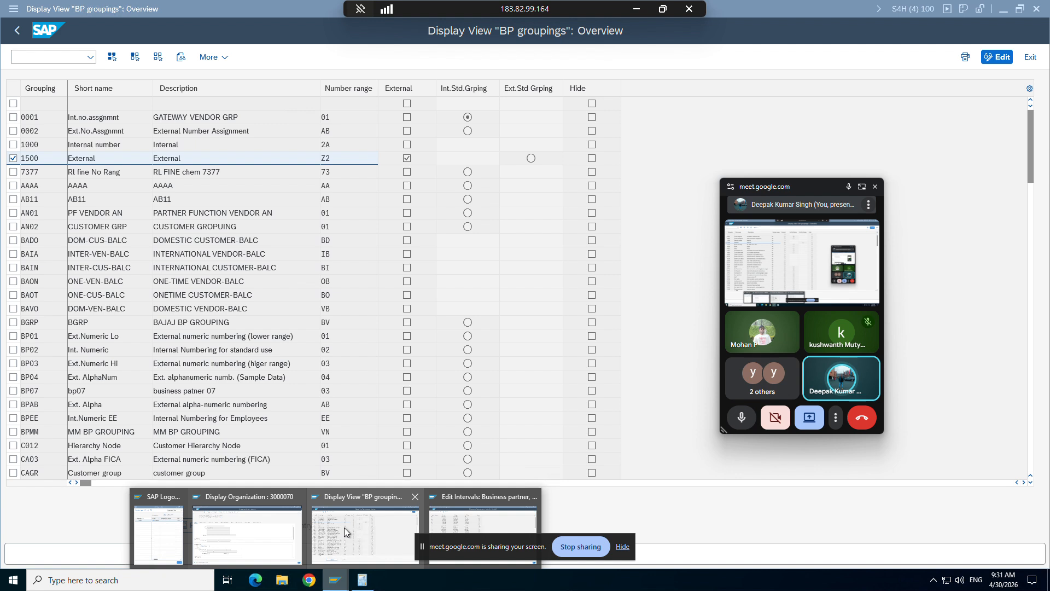
click(17, 31)
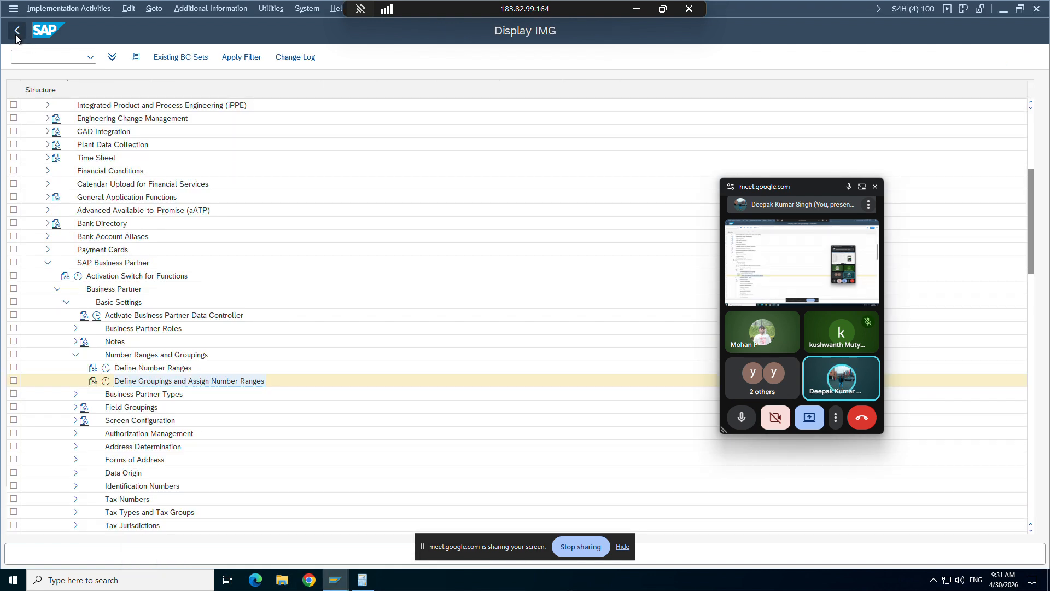
click(106, 370)
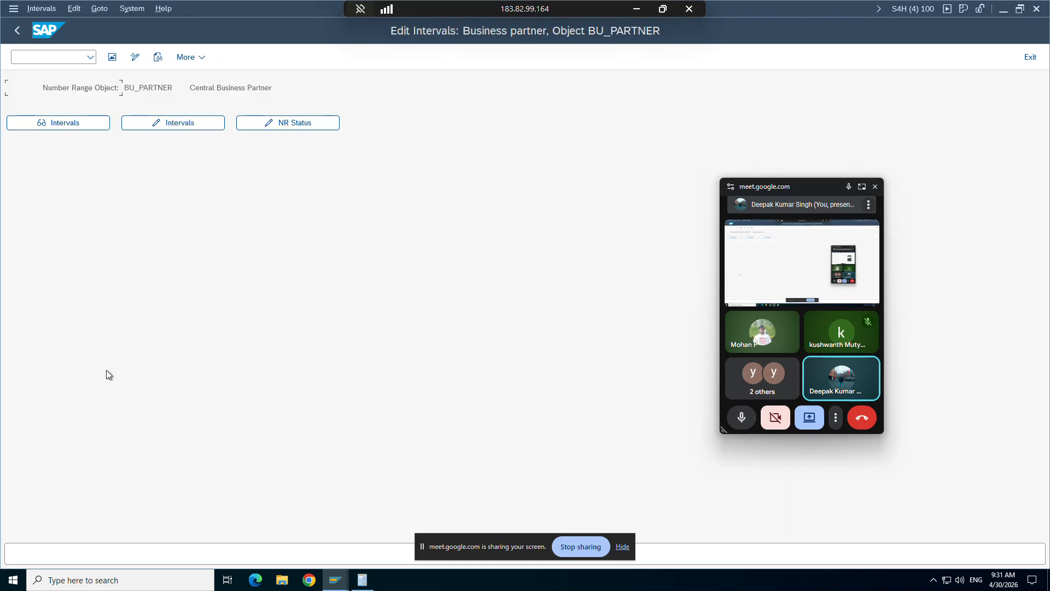
click(59, 123)
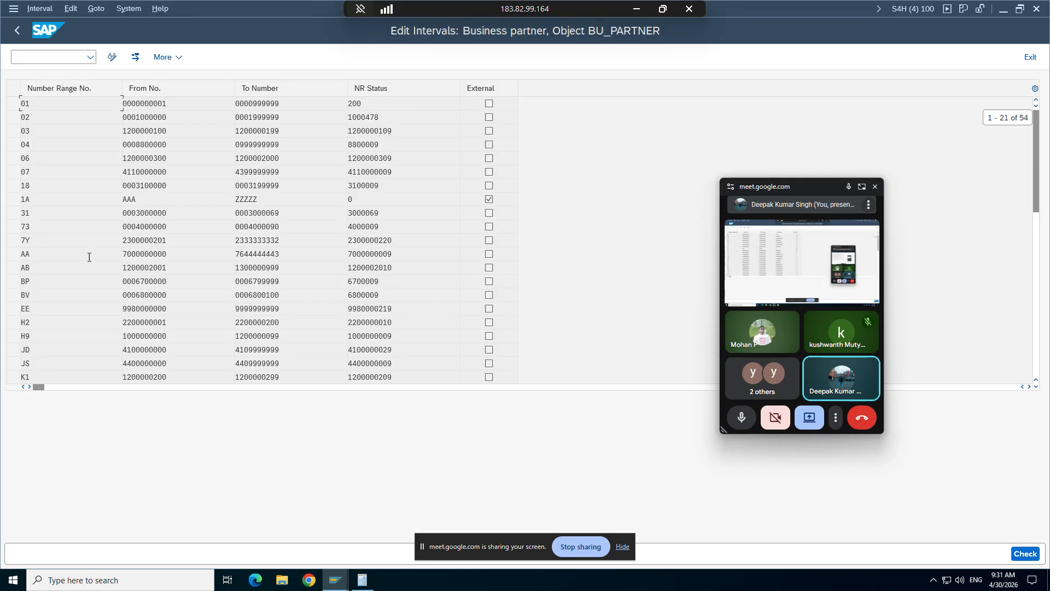
scroll(89, 256, down, 4)
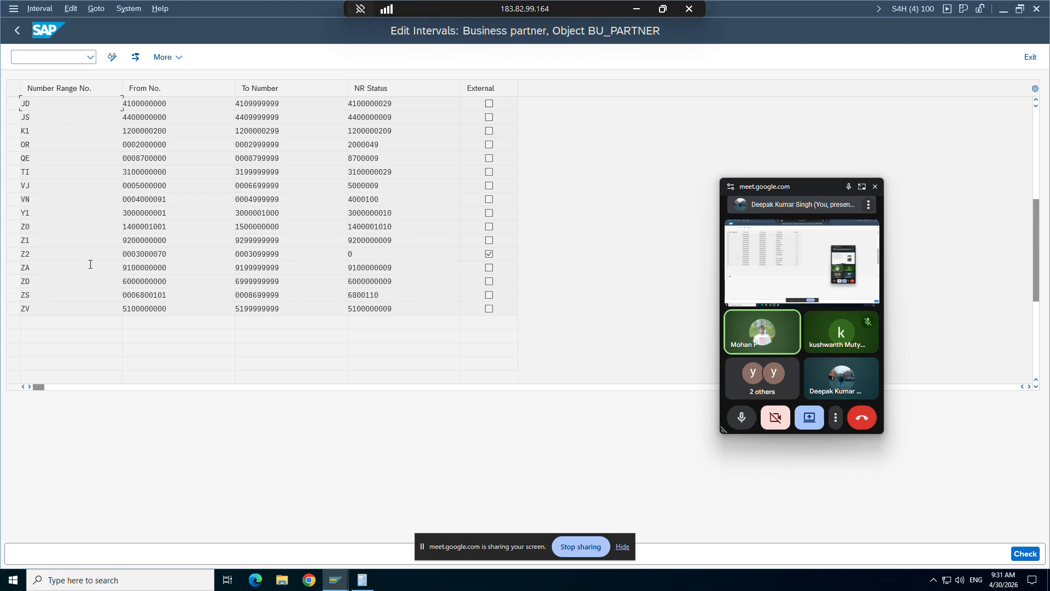
Step: Compare the NR status of the external intervals Z2 and 1A with that of the internal interval ZS
double_click(349, 258)
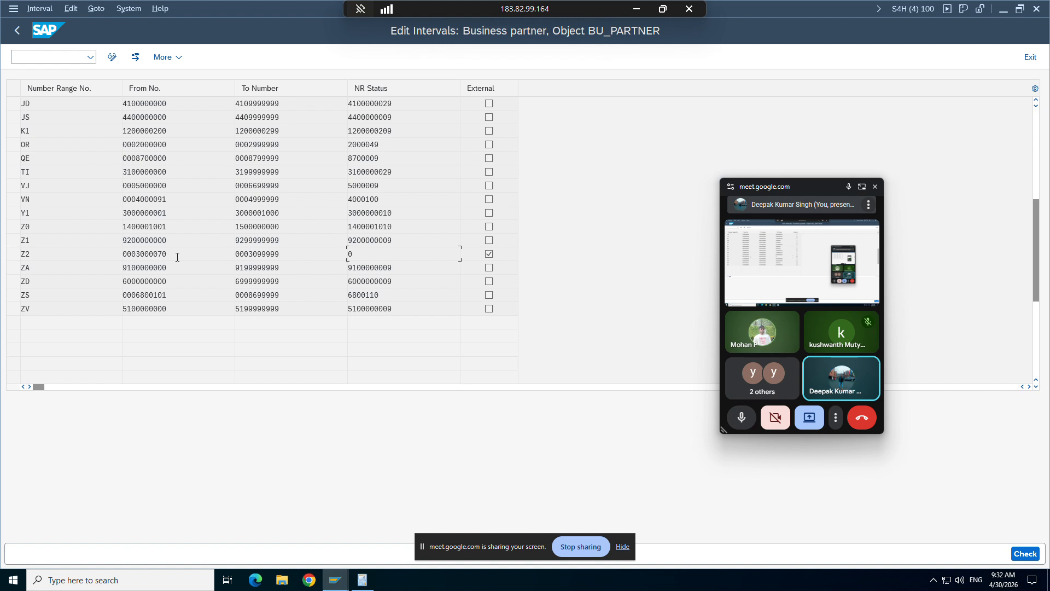
drag(177, 256, 123, 255)
click(137, 253)
drag(160, 254, 135, 256)
click(136, 261)
double_click(351, 256)
drag(392, 297, 347, 296)
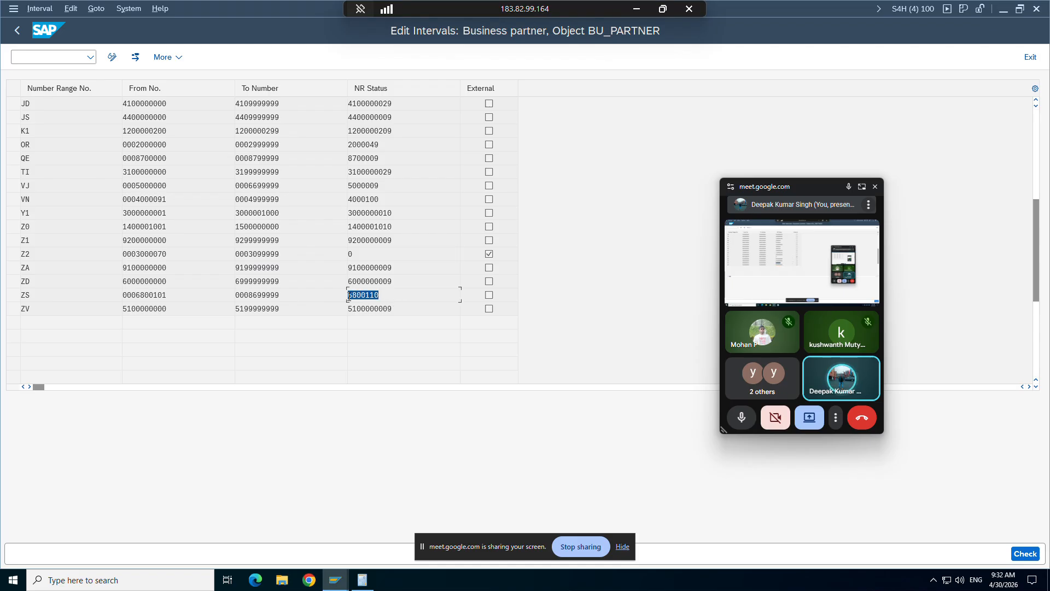
click(344, 463)
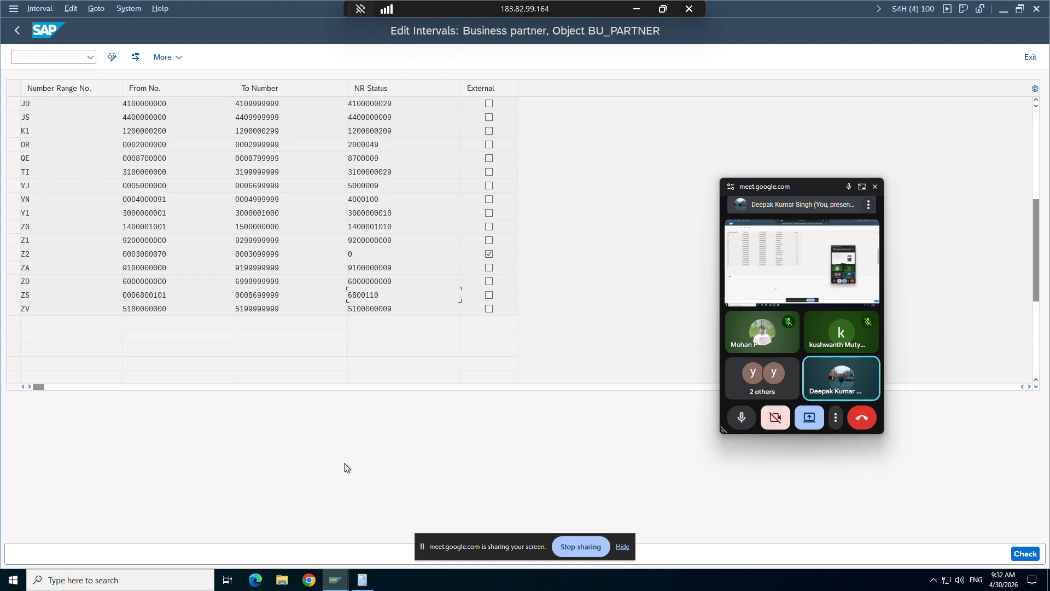
scroll(428, 375, up, 6)
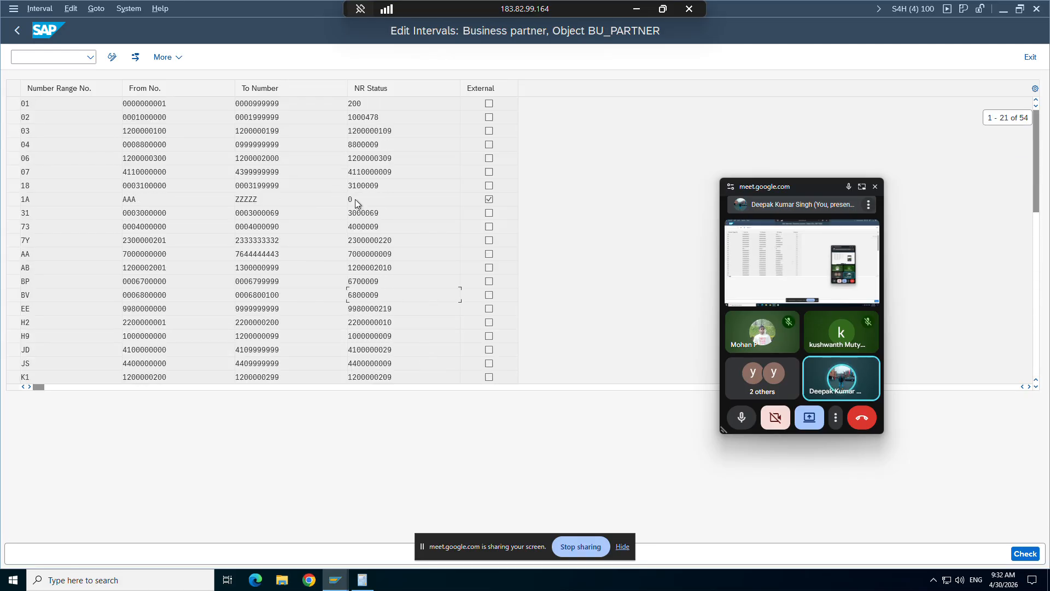
click(347, 206)
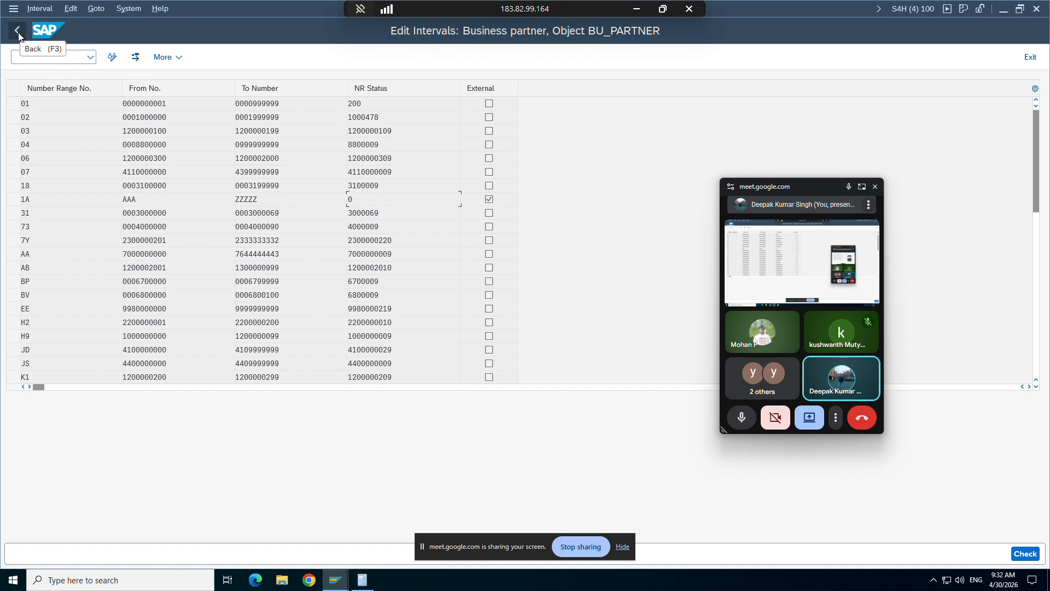
Step: Switch the BU_PARTNER intervals to change mode, clear the External flag of interval Z2 and save, confirming the transport notice
click(112, 56)
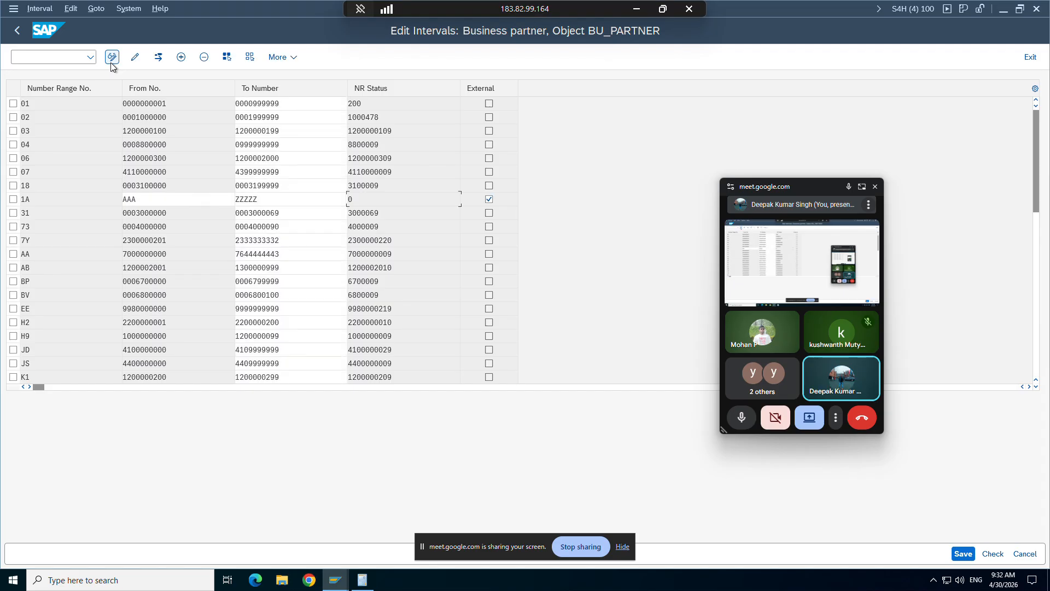
click(465, 243)
scroll(466, 243, down, 5)
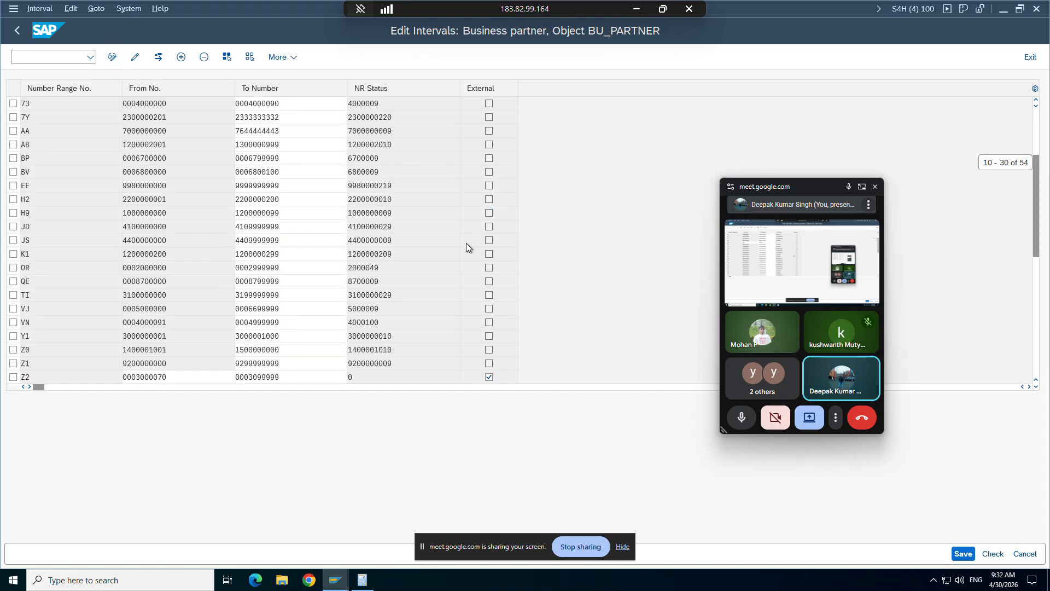
click(491, 297)
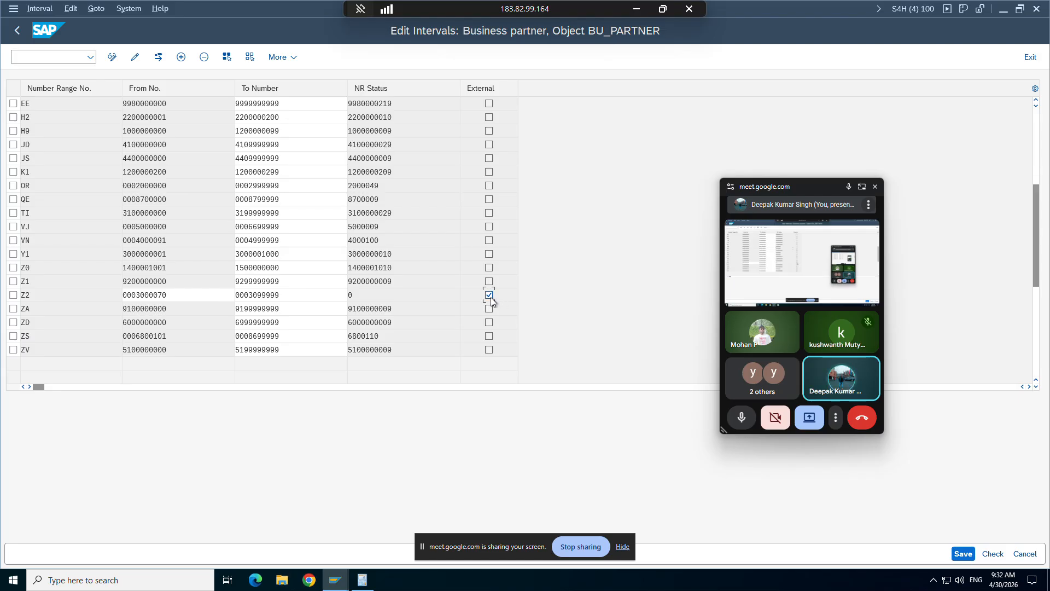
click(960, 555)
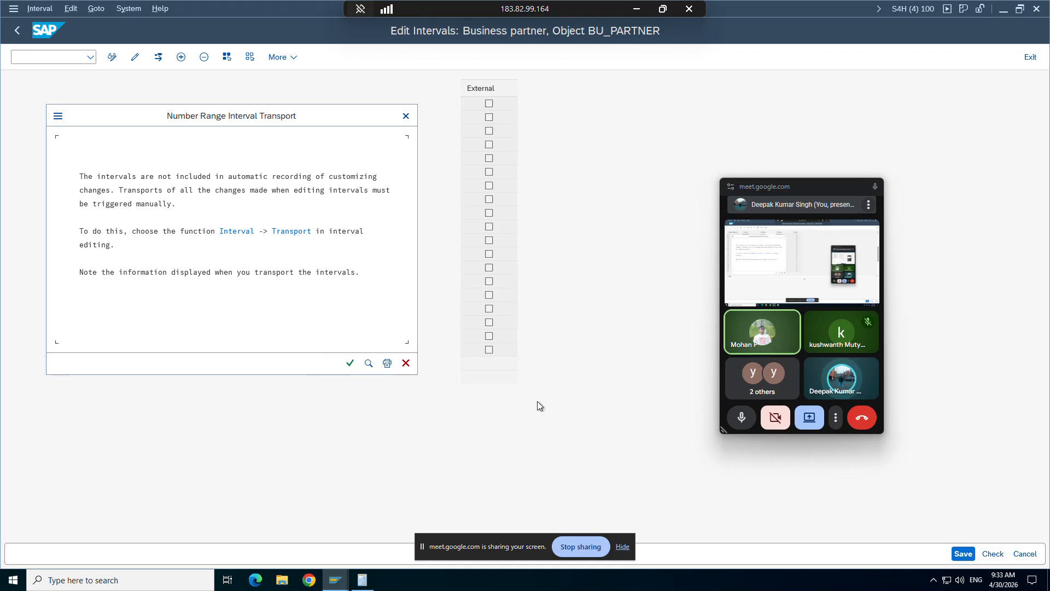
click(350, 364)
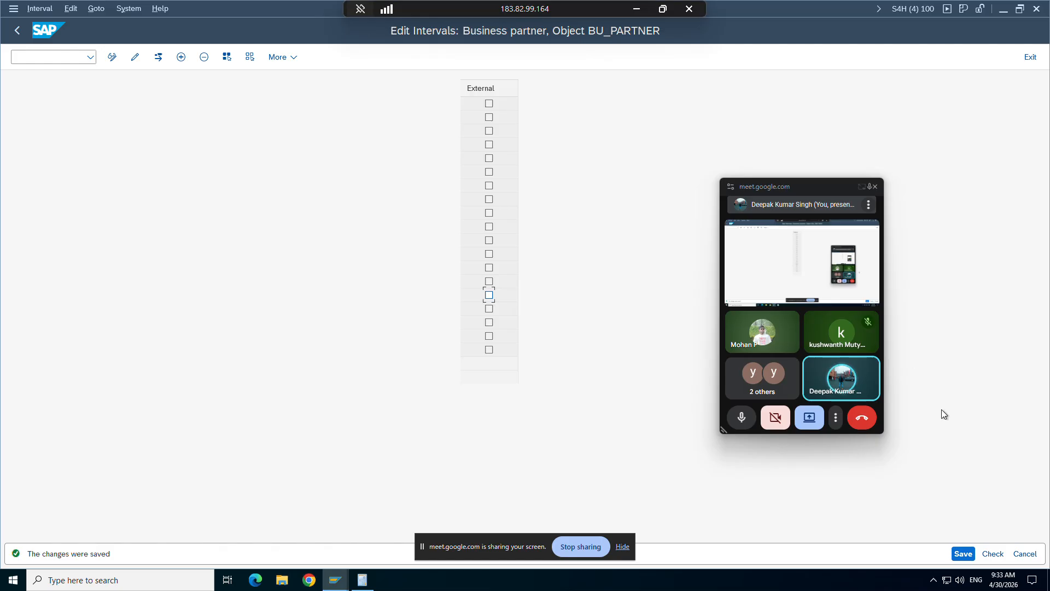
click(962, 554)
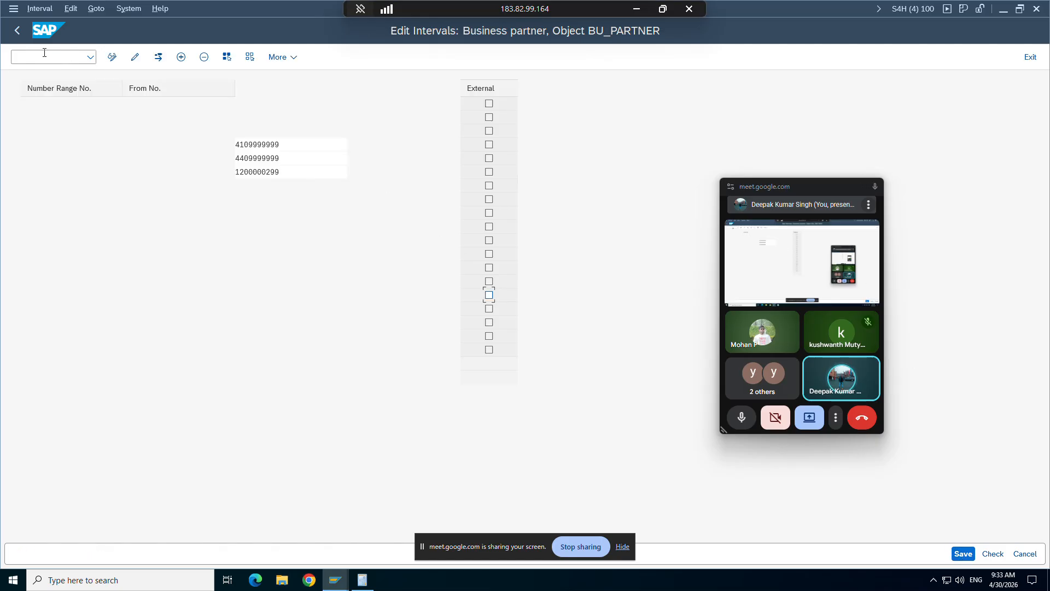
Step: Redisplay the BU_PARTNER intervals and check the NR status and External flag of interval Z2
click(17, 30)
click(31, 128)
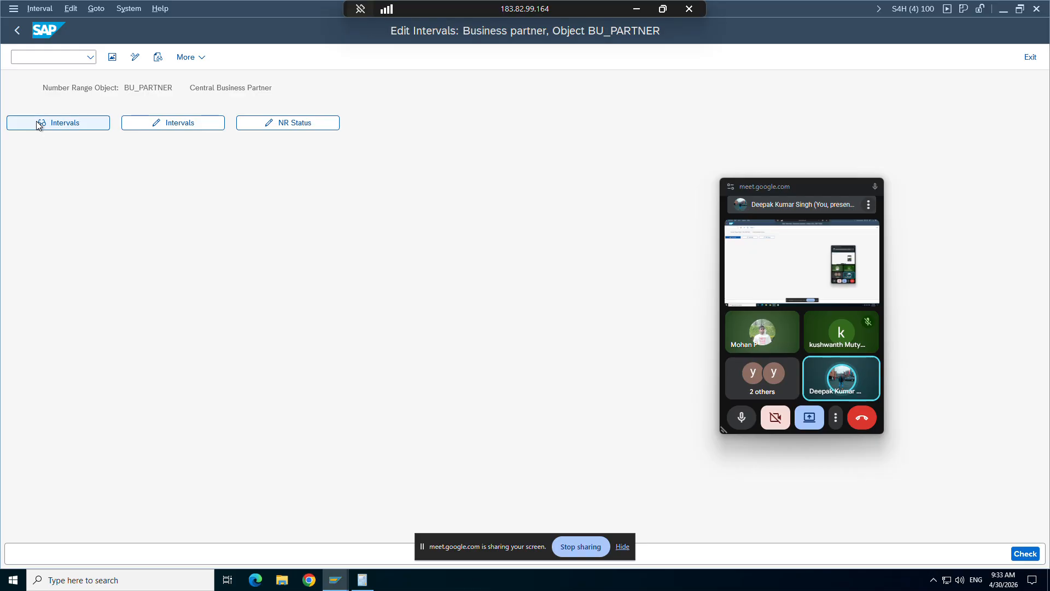
scroll(59, 262, down, 1)
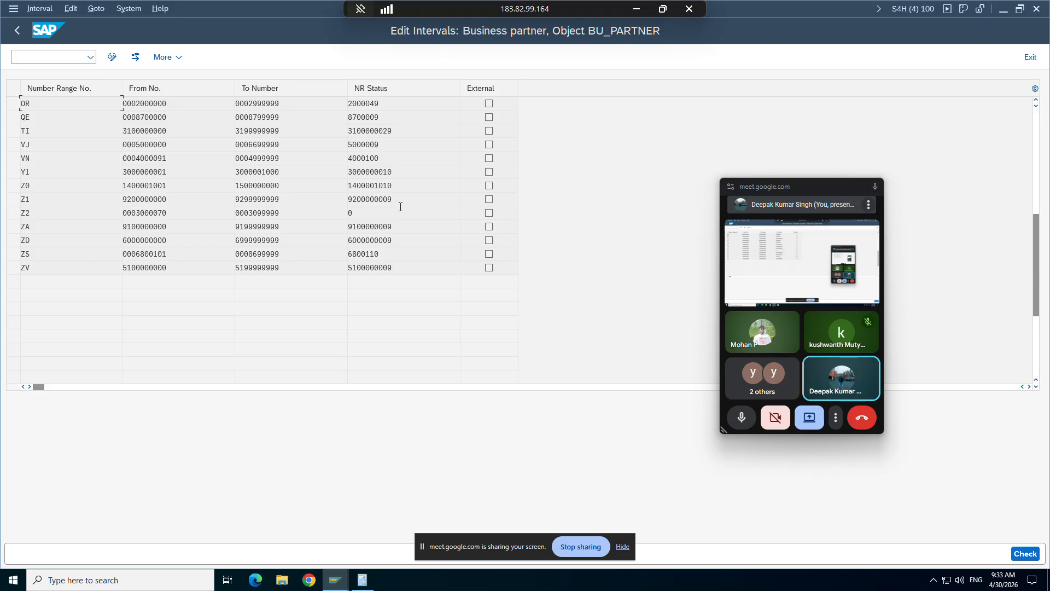
Step: Leave the number range intervals and check which number range is assigned to BP grouping 1500 in the groupings and number range assignment settings
click(16, 30)
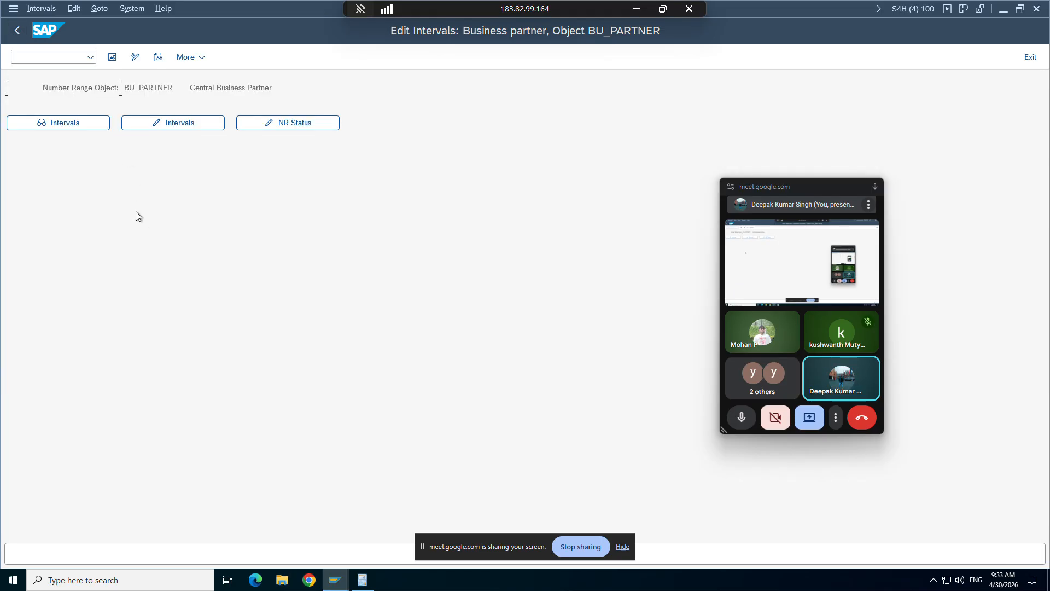
click(20, 31)
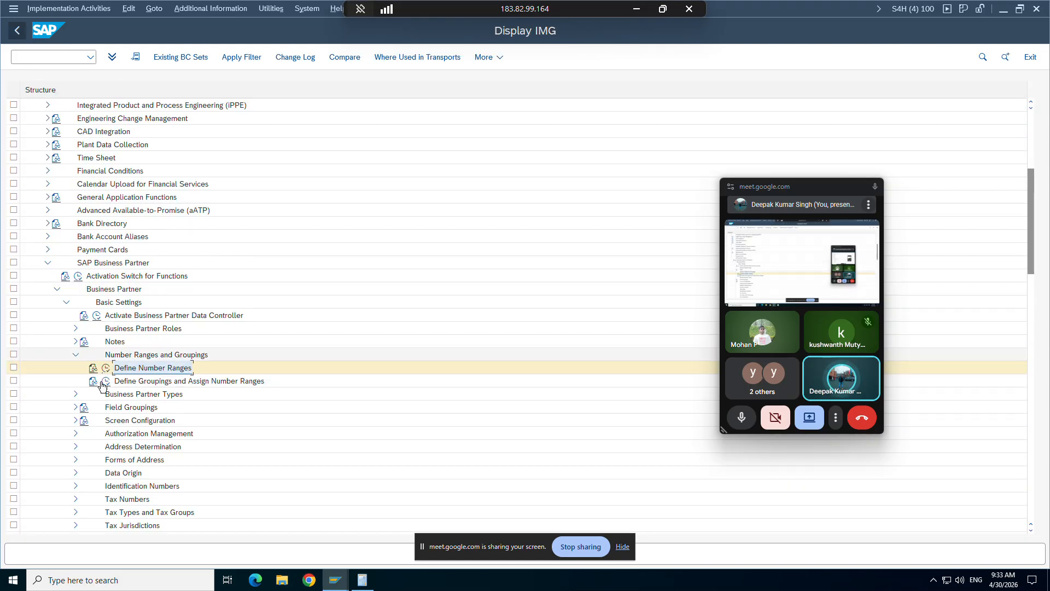
click(105, 381)
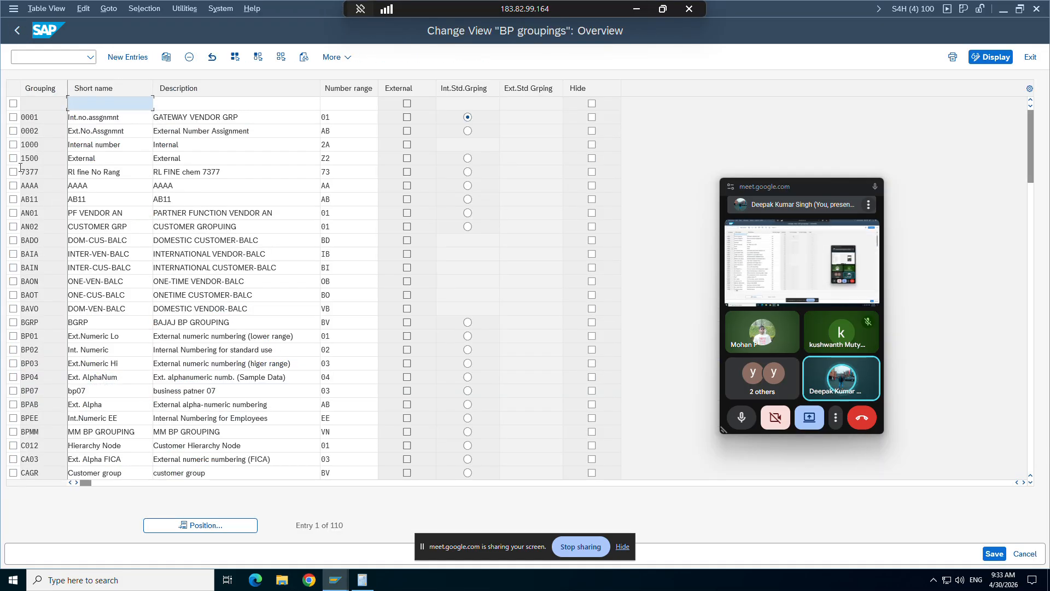
click(13, 158)
click(337, 157)
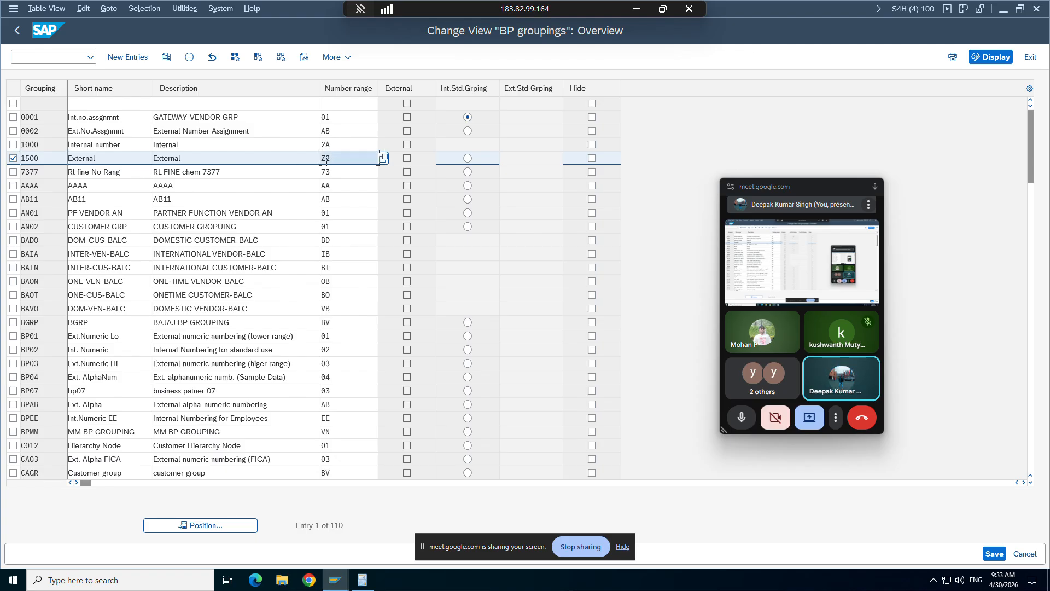
click(17, 31)
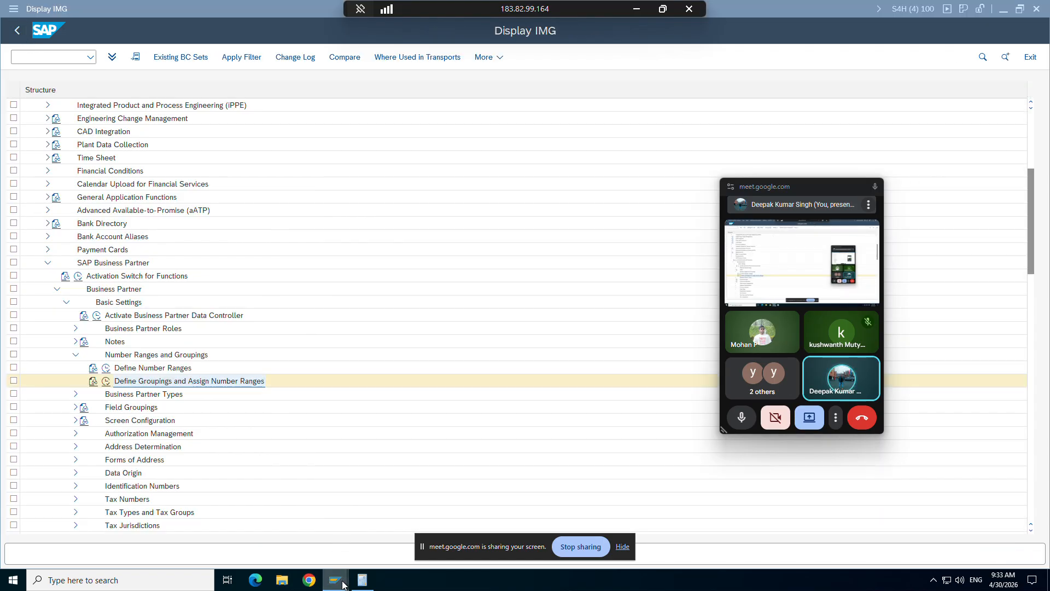
Step: Switch to the business partner session, restart the BP transaction and begin creating an organization with grouping 1500 External
mouse_move(335, 579)
click(267, 526)
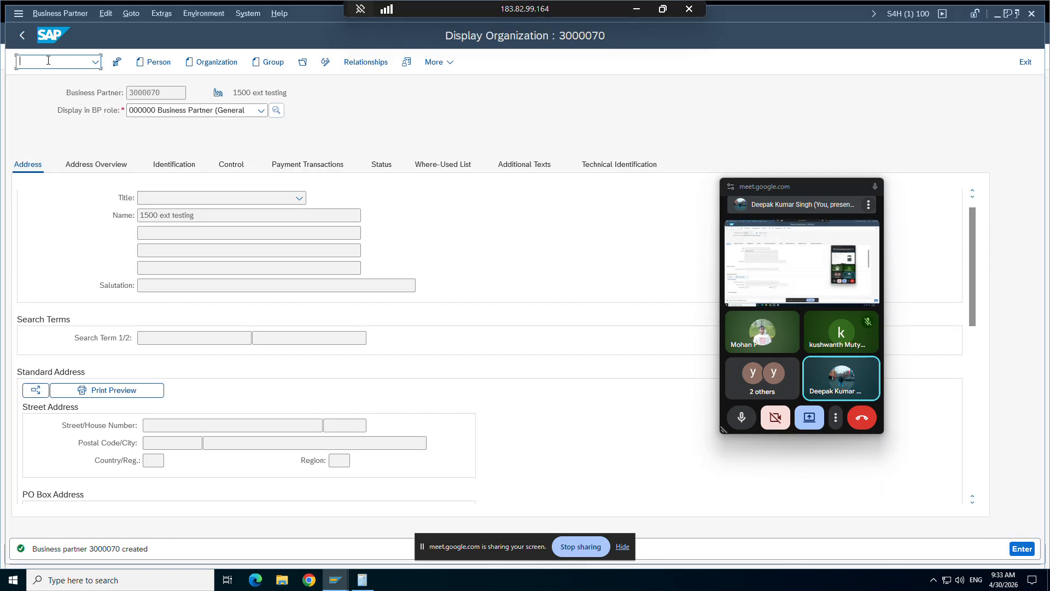
text(/nbp)
key(Return)
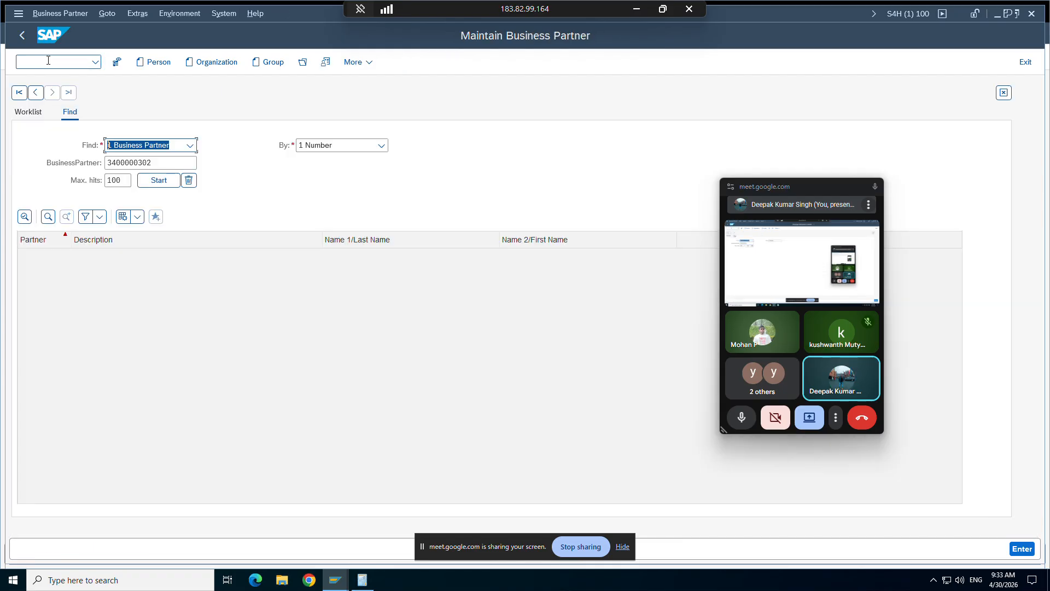
click(229, 63)
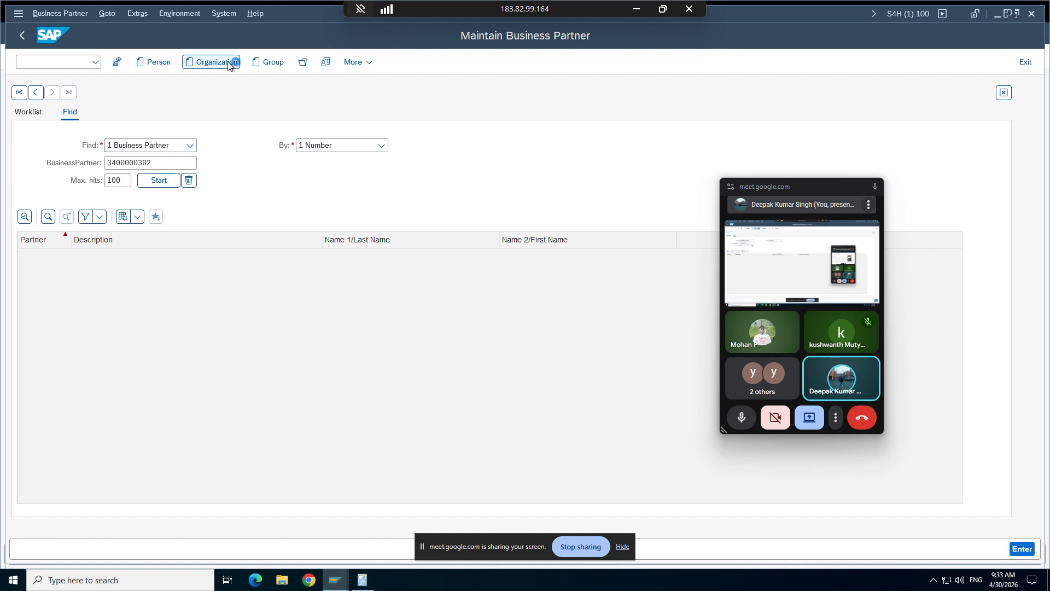
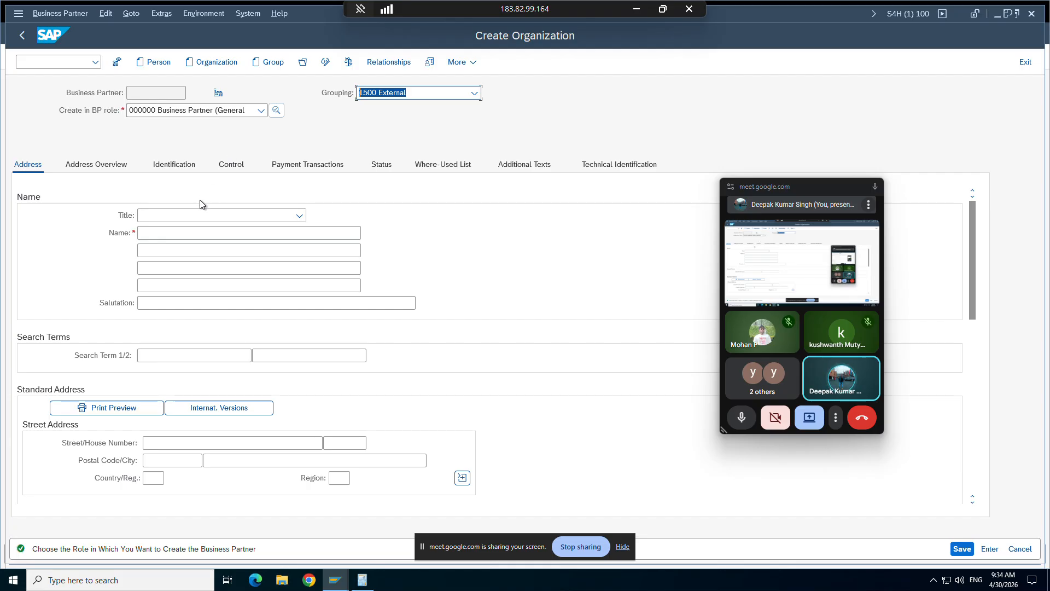
Step: Name the new organization "1500 int trsting" and try to save it
click(158, 235)
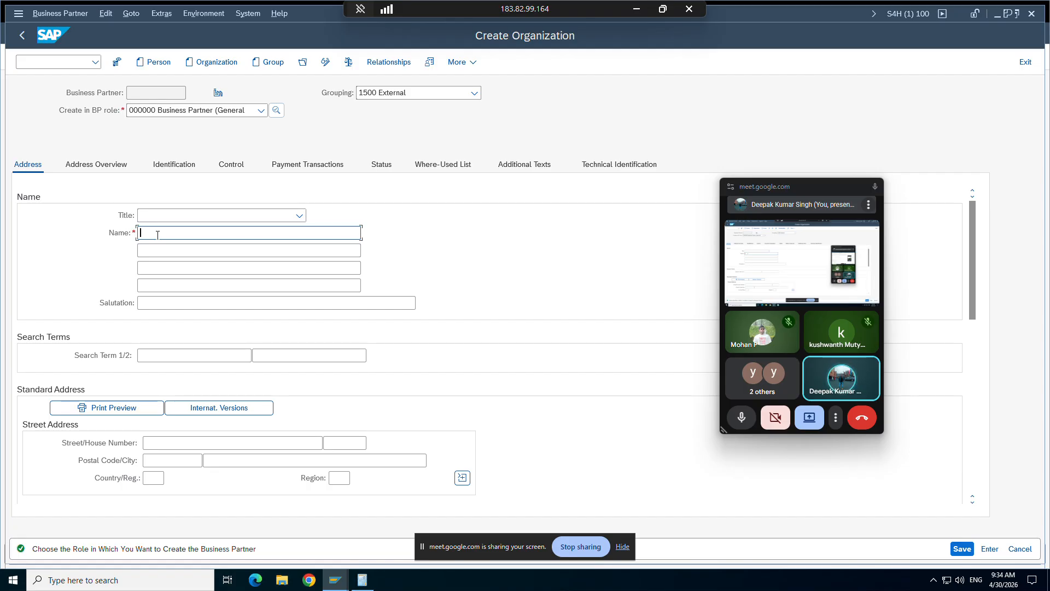
text(1500 int trsting)
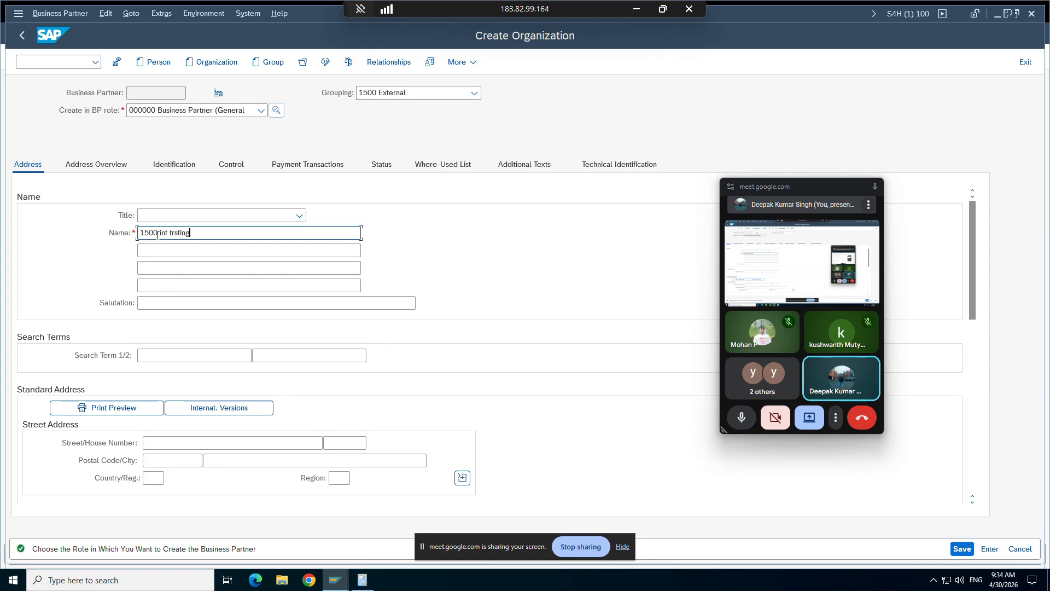
key(Return)
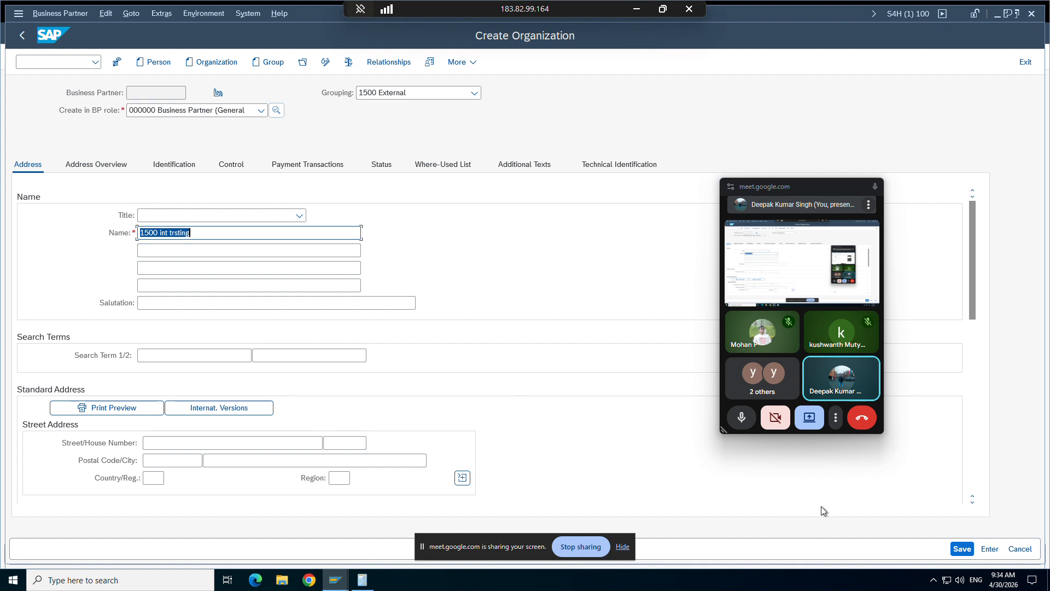
click(961, 548)
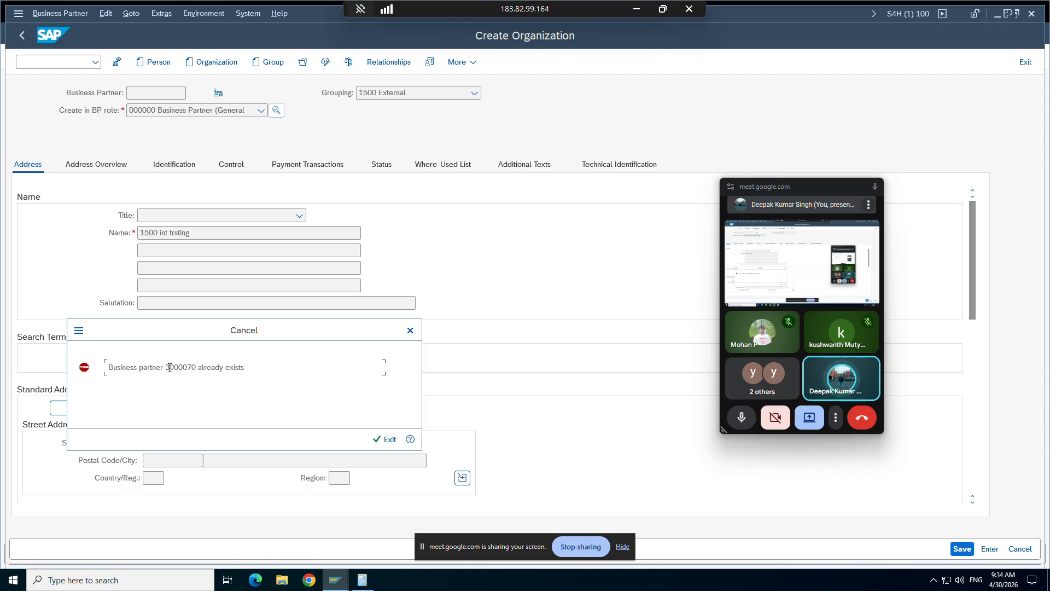
Step: Examine the business partner number in the error dialog and exit the organization creation
drag(165, 367, 196, 365)
click(195, 366)
drag(165, 365, 197, 366)
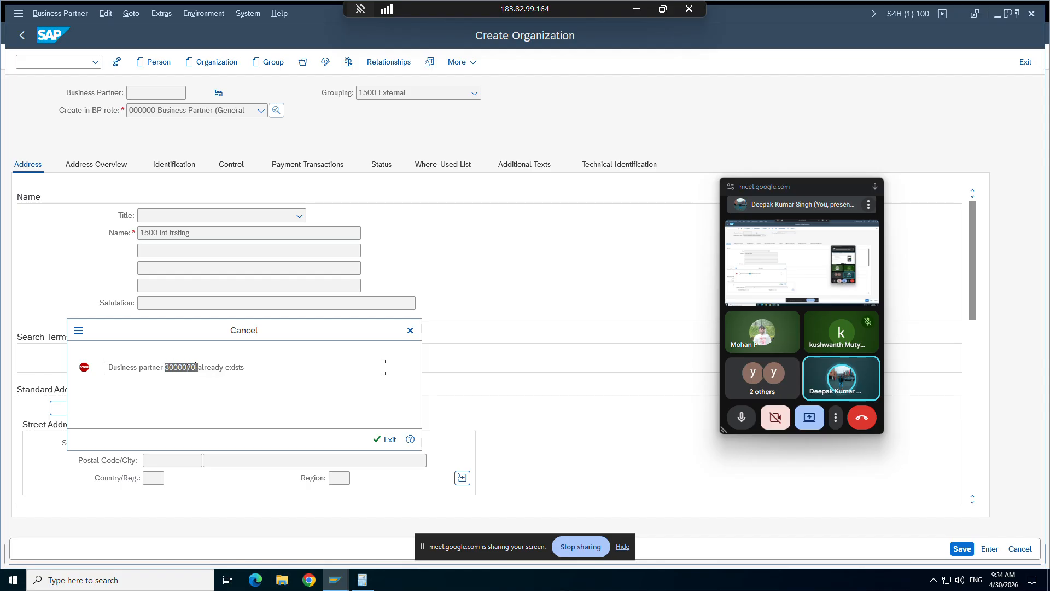
click(197, 366)
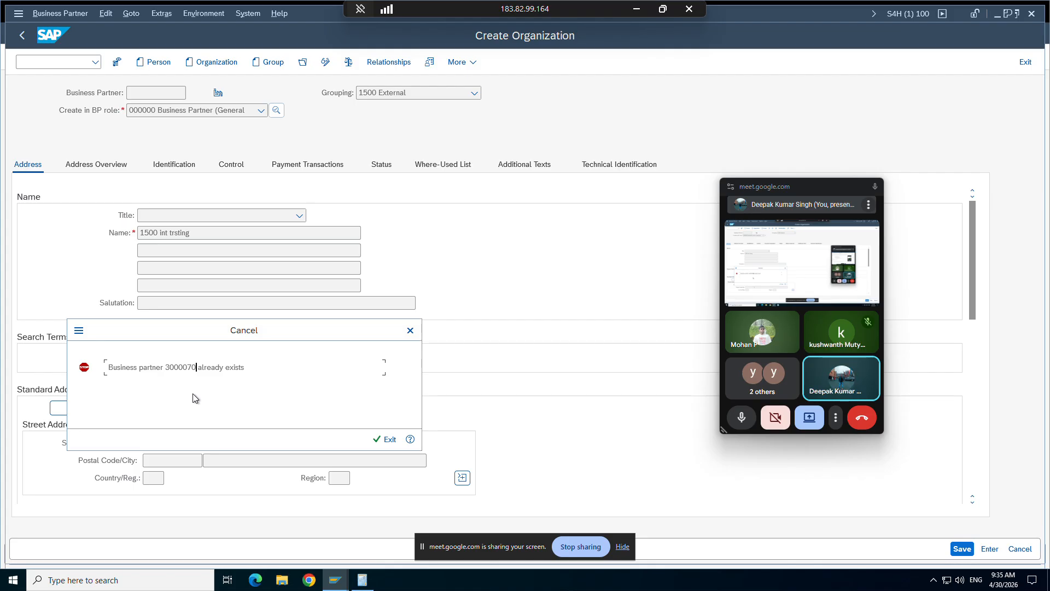
click(384, 439)
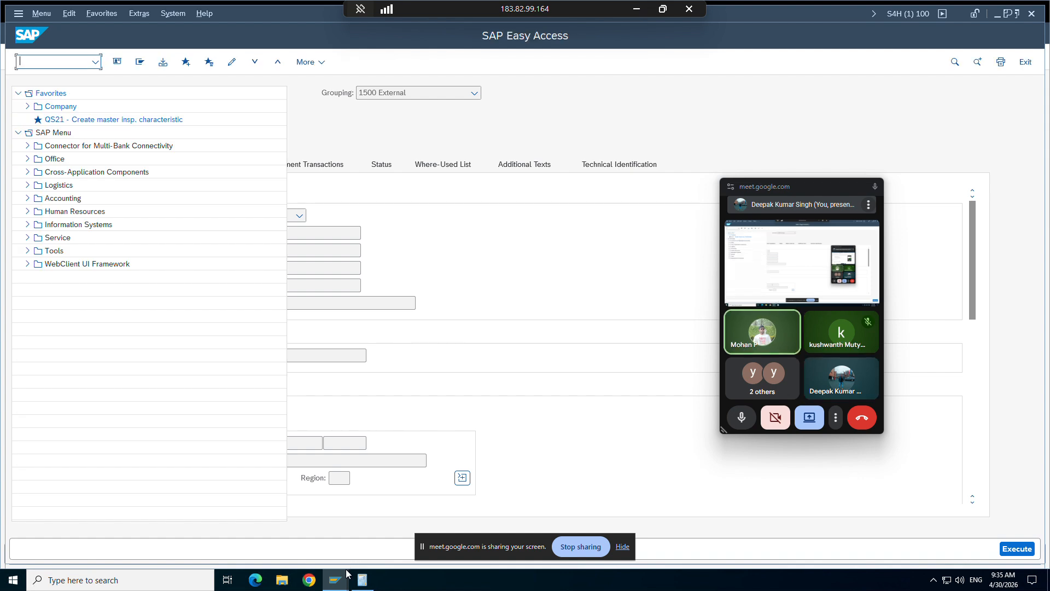
Step: Return to the IMG session, open the BU_PARTNER number range intervals for editing and check the Z2 interval's status
mouse_move(343, 577)
click(341, 528)
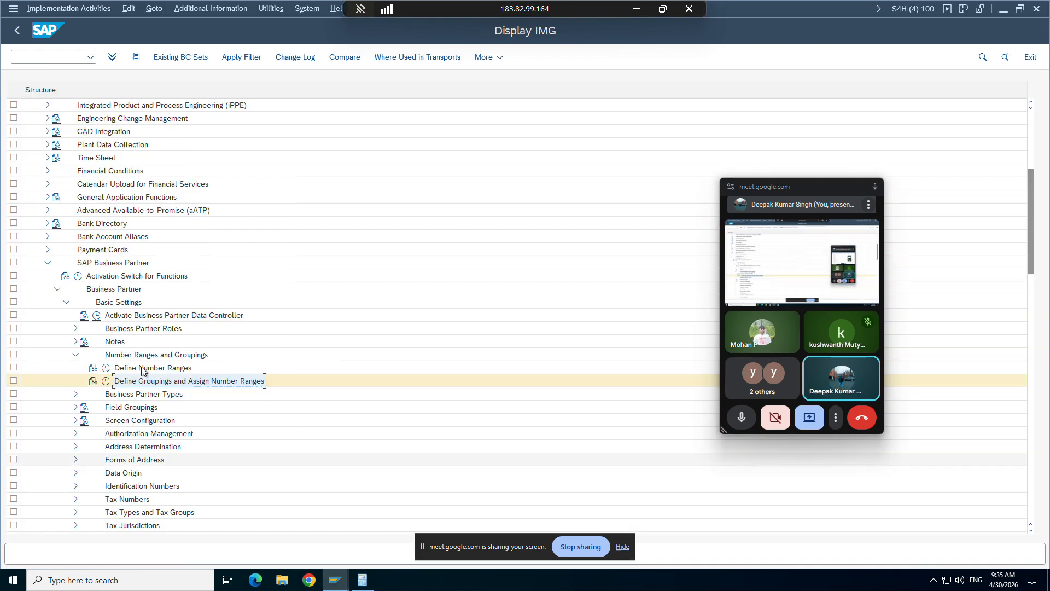
click(105, 379)
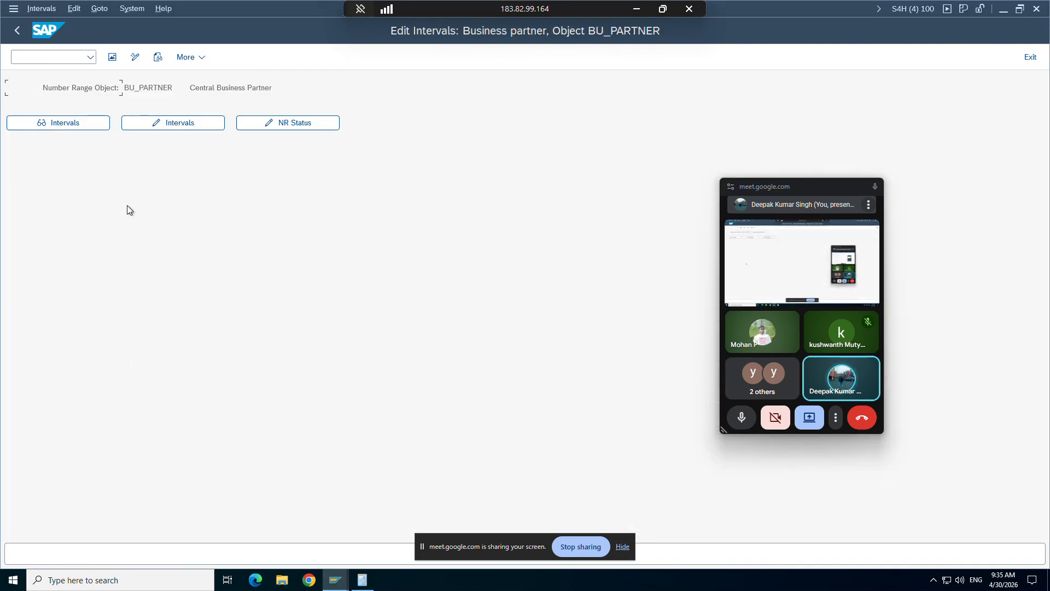
click(136, 128)
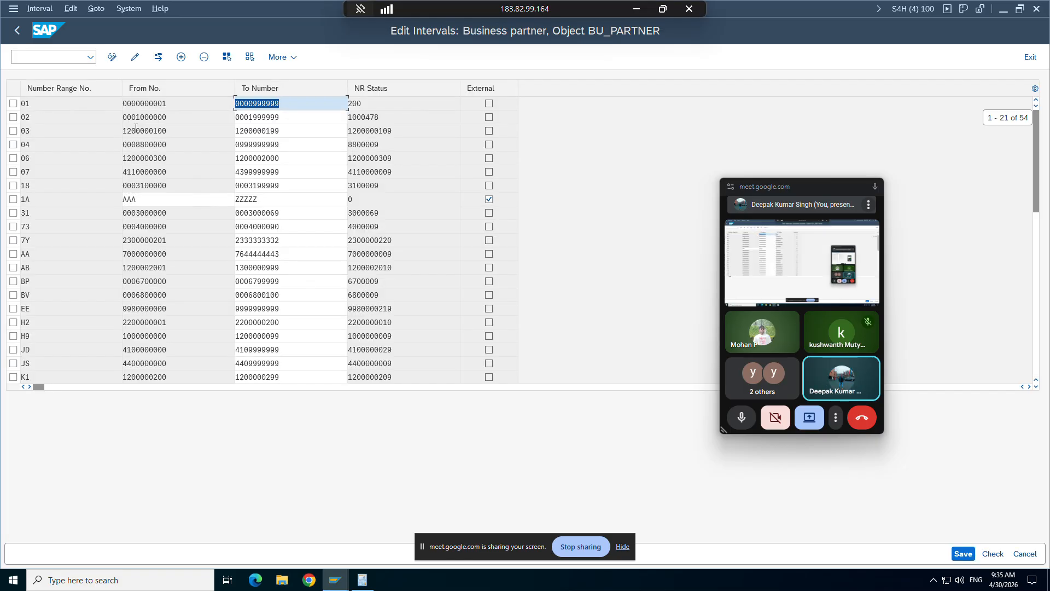
scroll(155, 278, down, 7)
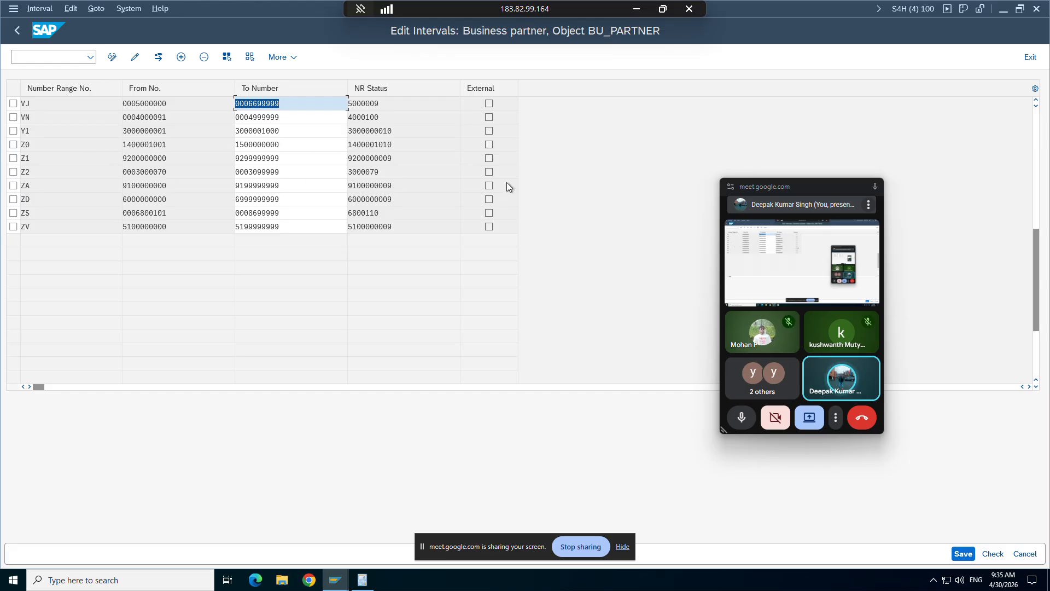
Step: Switch the intervals to display mode, look up the free intervals for a usable range and close the list
click(112, 58)
click(39, 8)
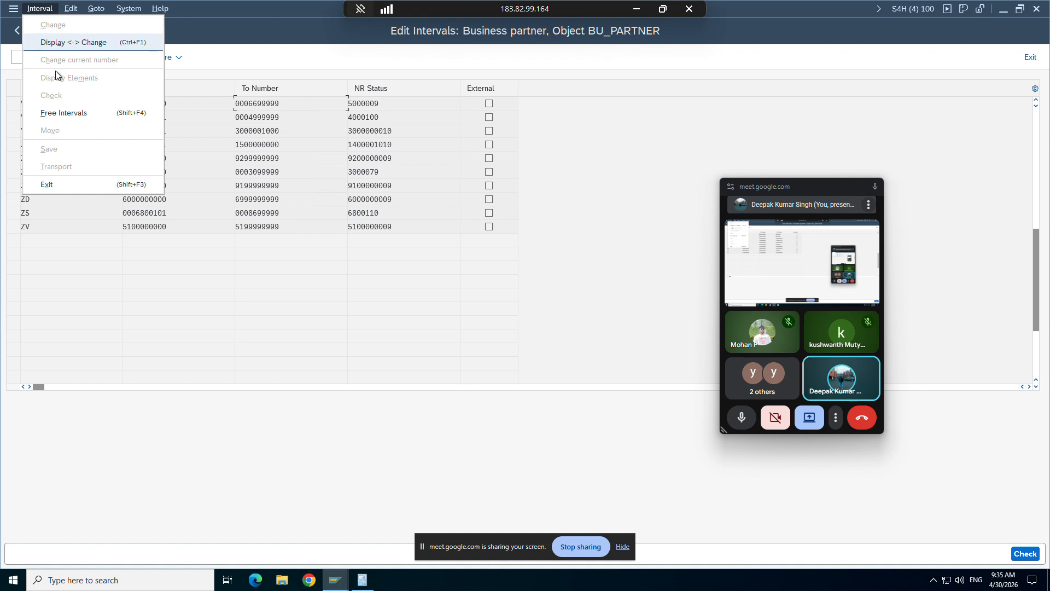
click(59, 113)
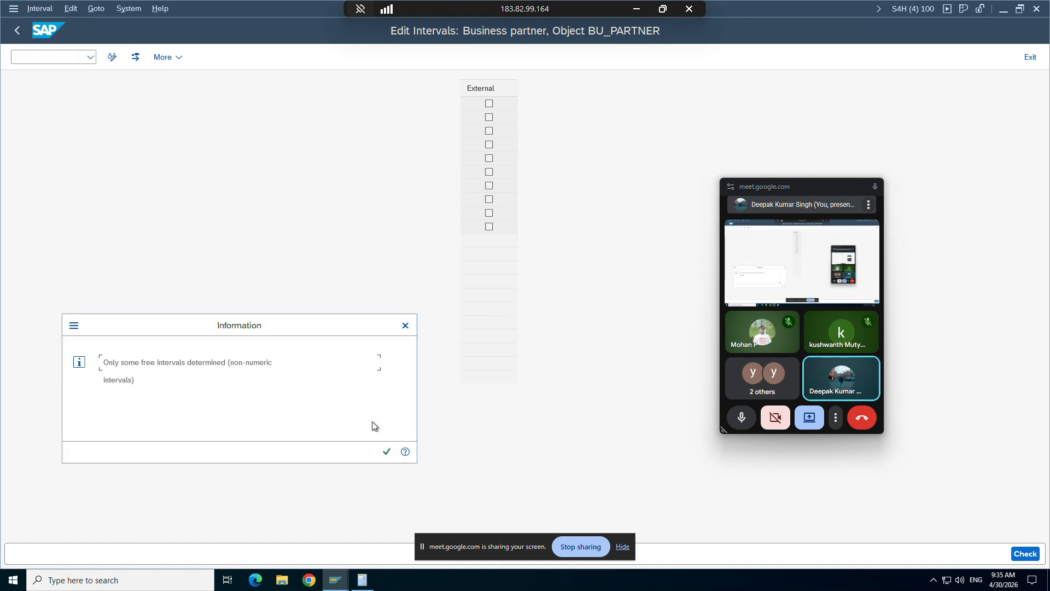
key(Return)
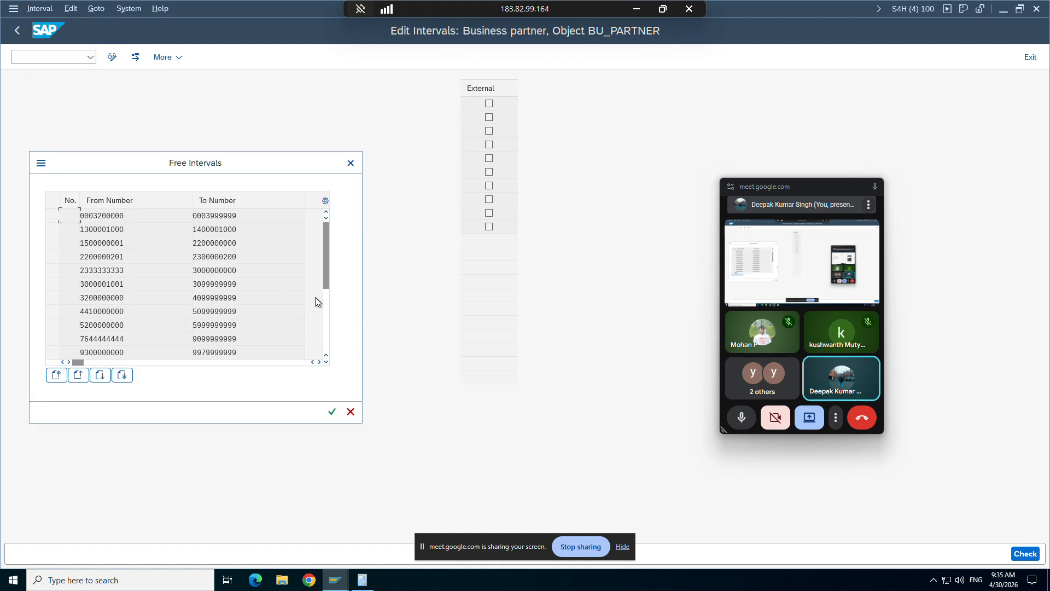
drag(106, 212, 125, 213)
click(129, 215)
click(350, 412)
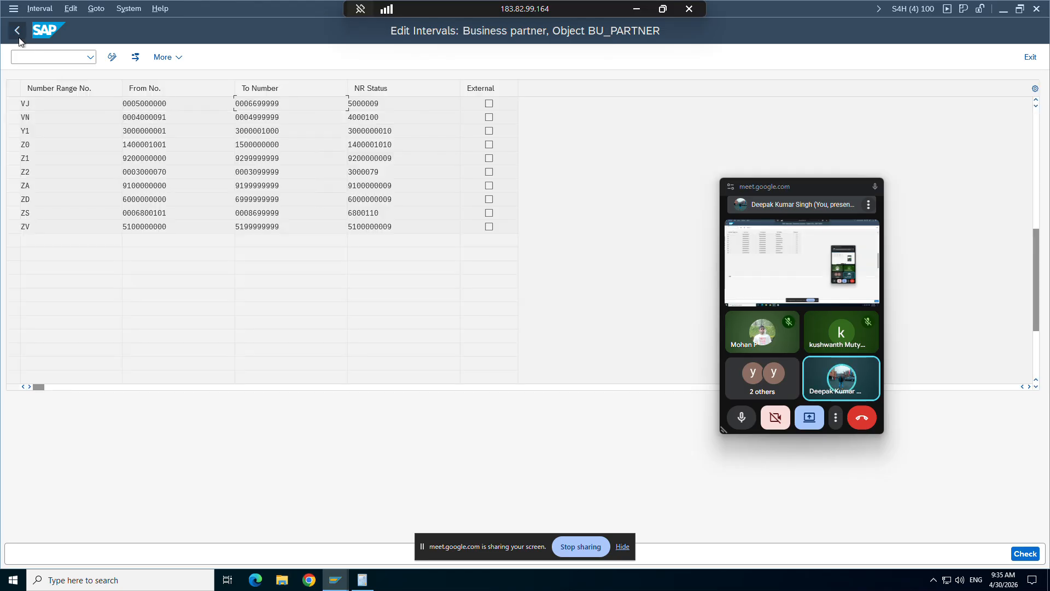
Step: Return to change mode and insert an internal number range interval Z3 running from 3200000 to 3999999
click(112, 57)
click(182, 60)
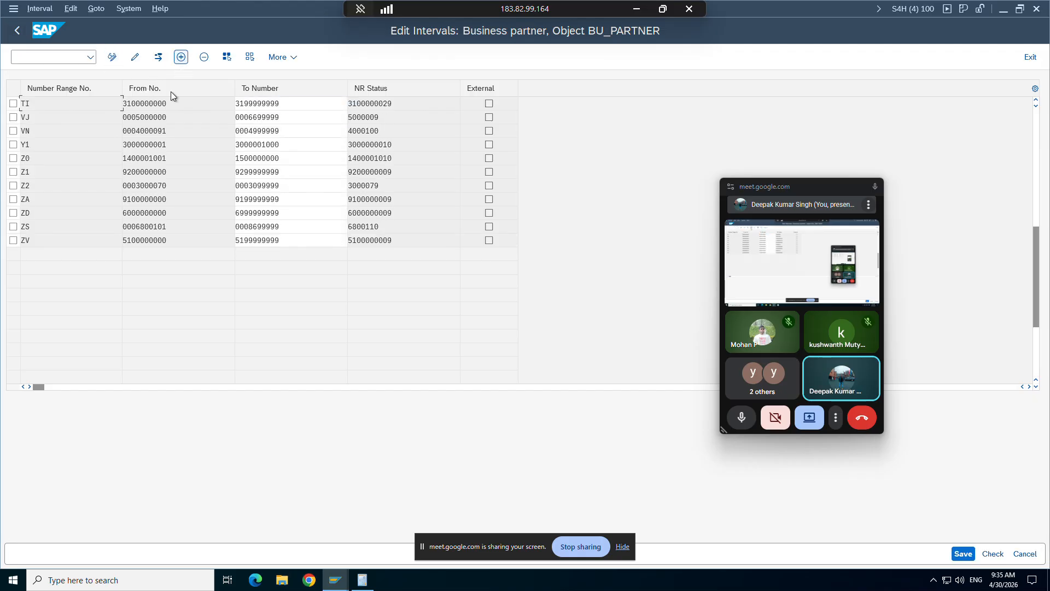
scroll(261, 242, up, 1)
scroll(261, 242, up, 7)
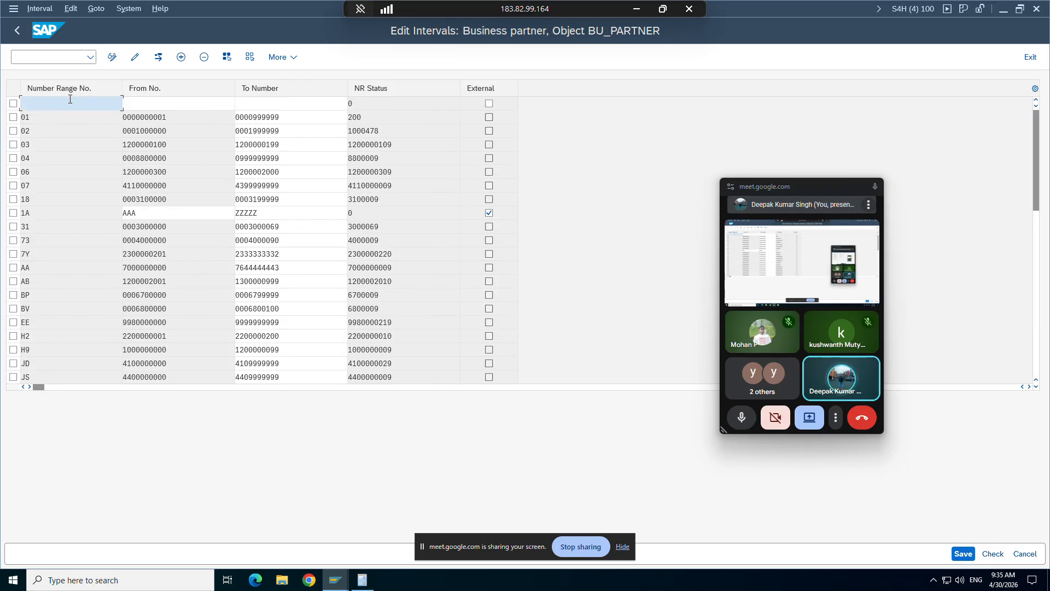
text(Z)
click(81, 112)
click(171, 104)
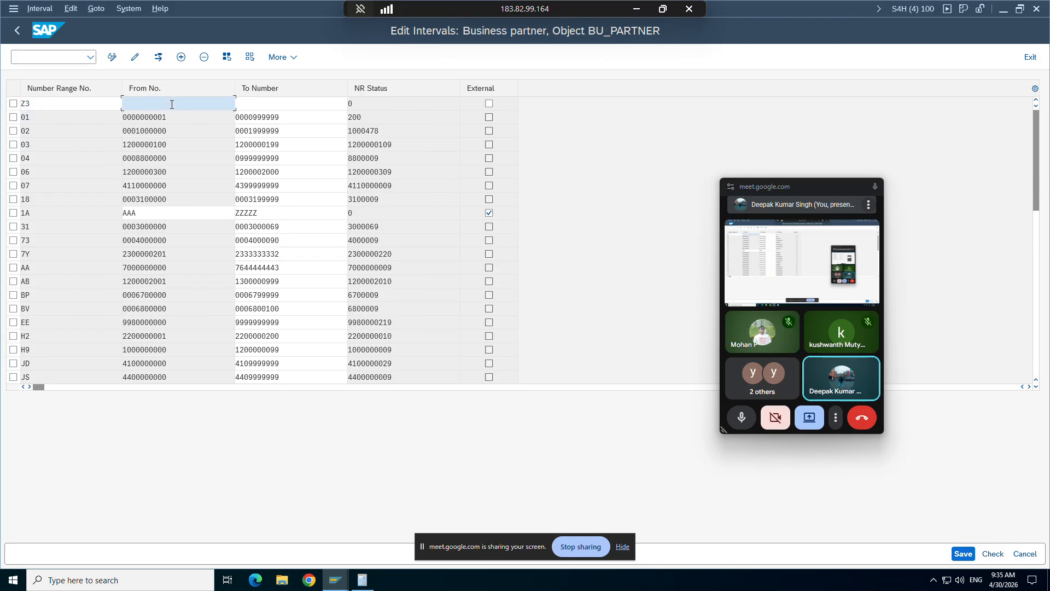
text(320000)
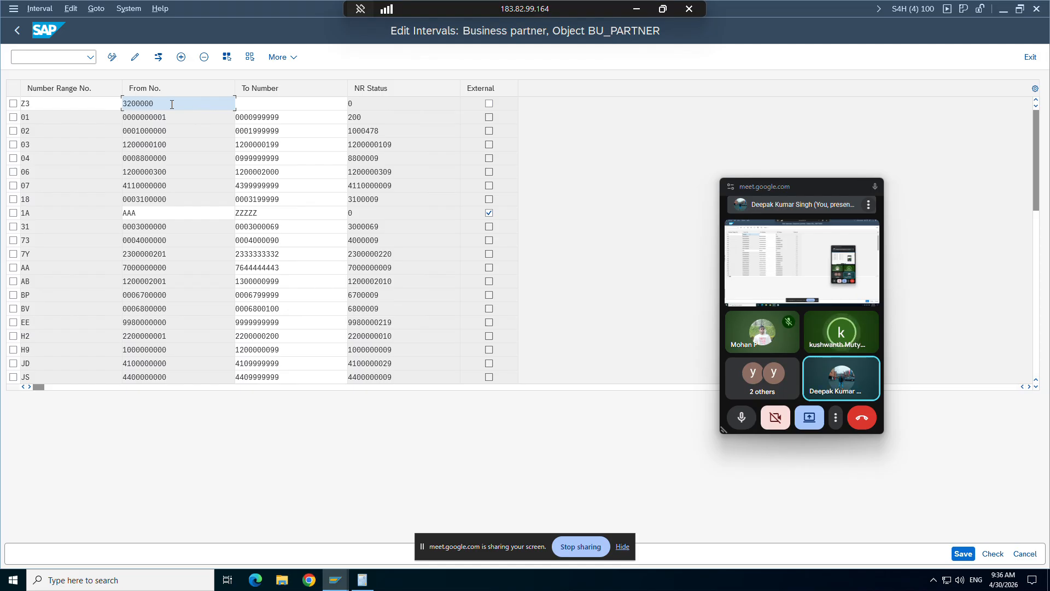
text(0)
click(261, 107)
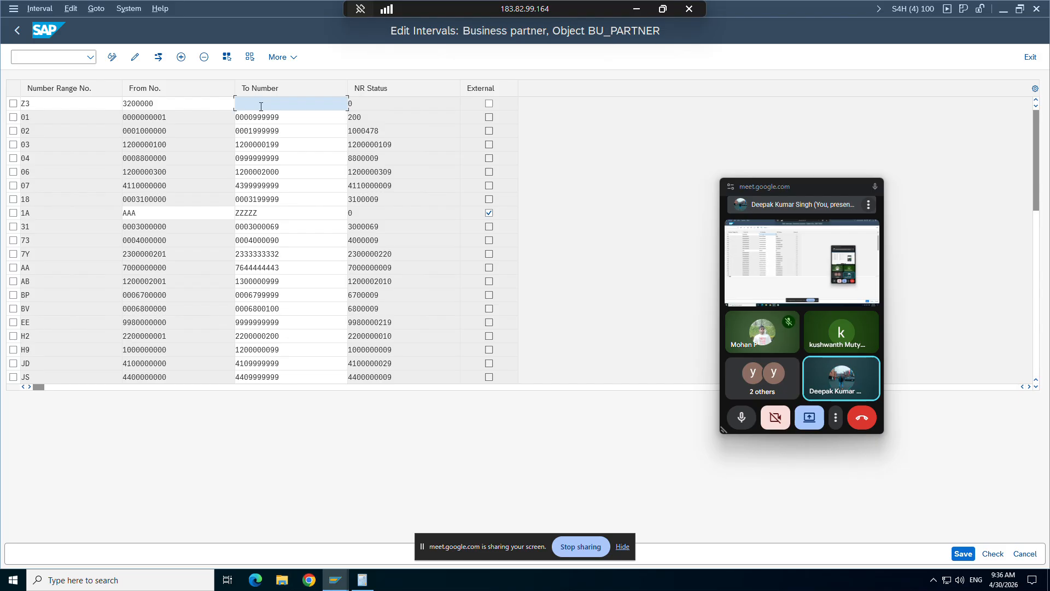
text(3999999)
key(Return)
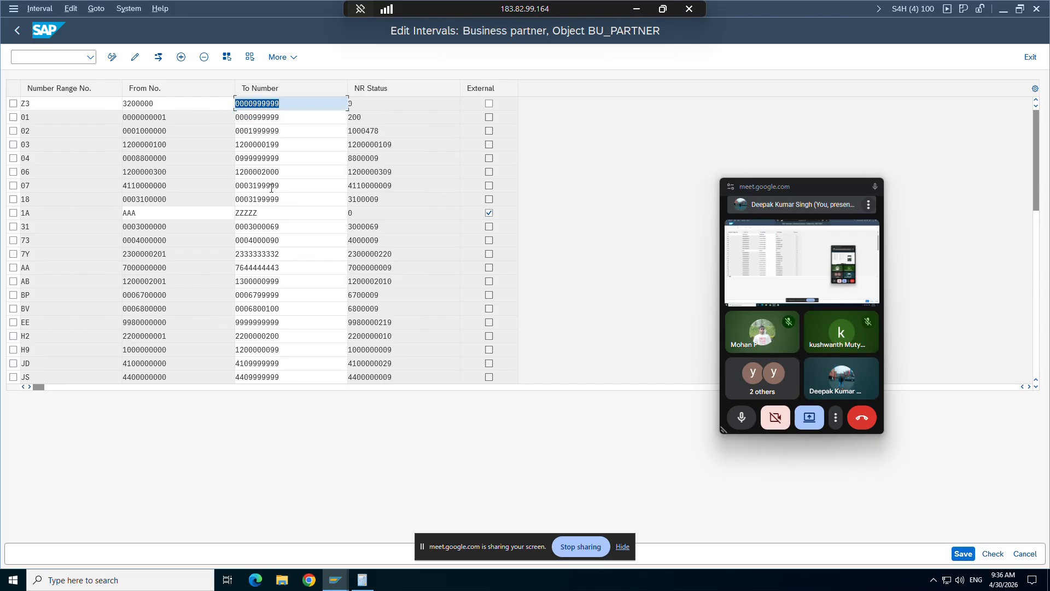
Step: Check the new Z3 interval in the list and save the number range changes
scroll(167, 238, down, 15)
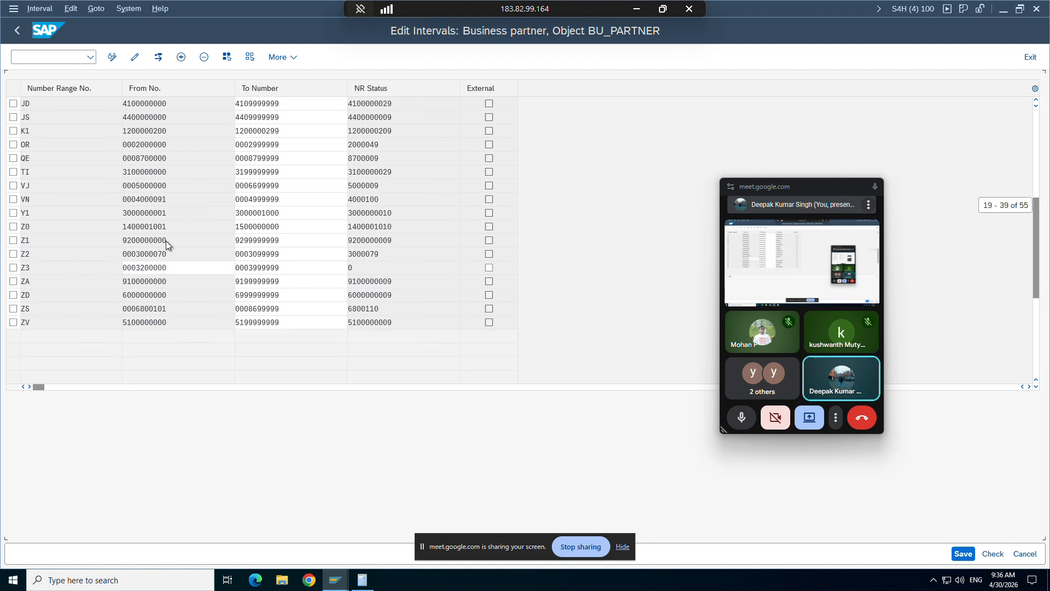
scroll(70, 200, up, 1)
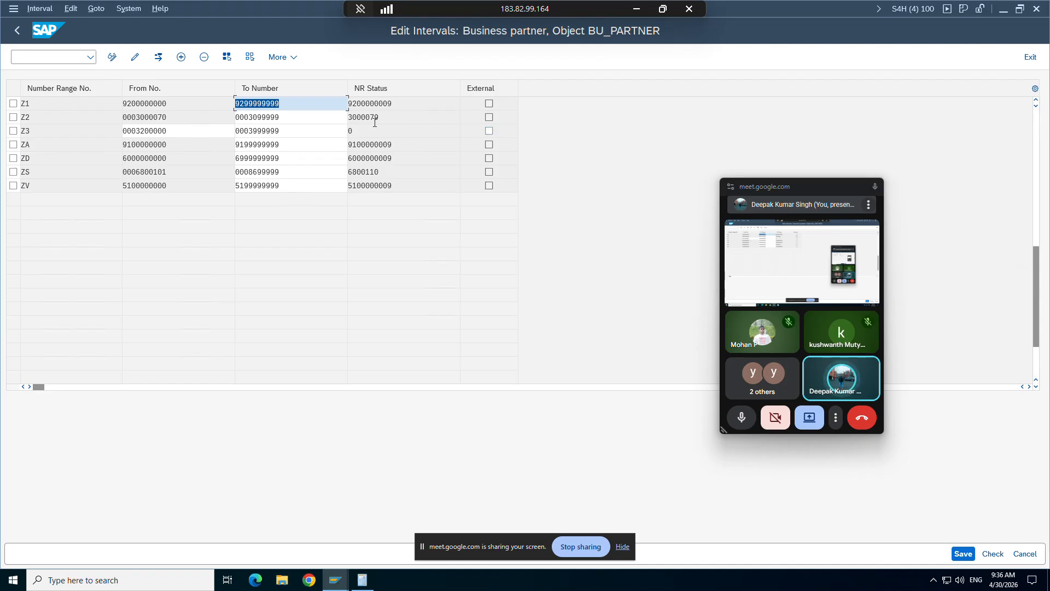
click(955, 553)
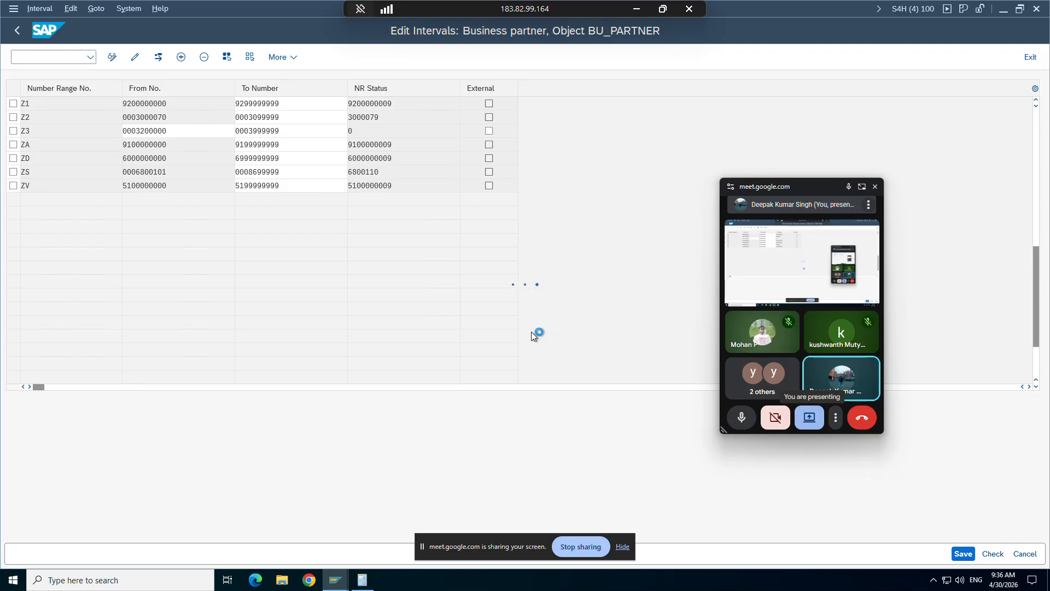
click(354, 365)
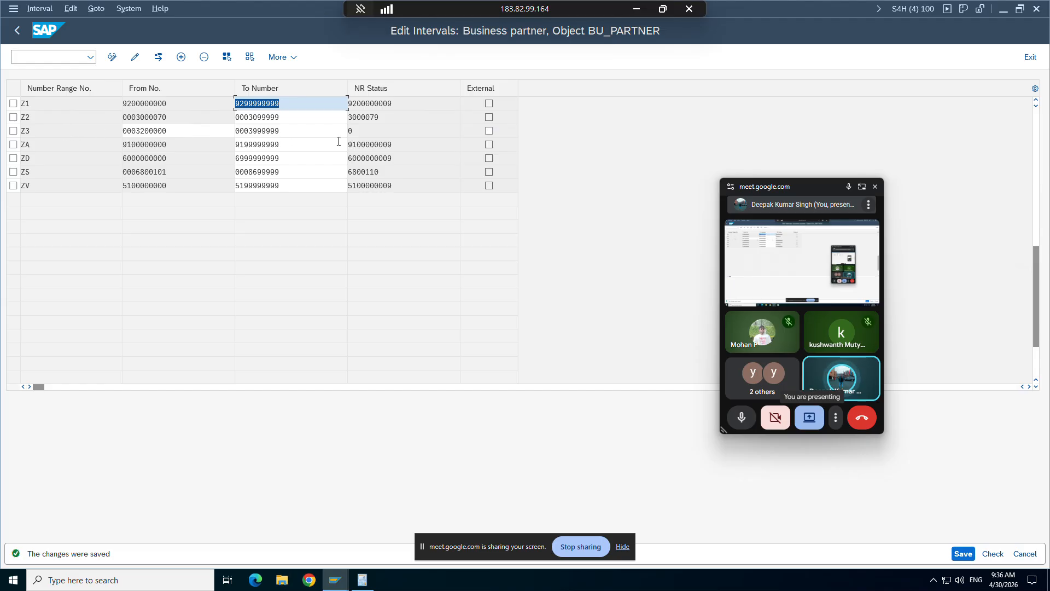
click(357, 131)
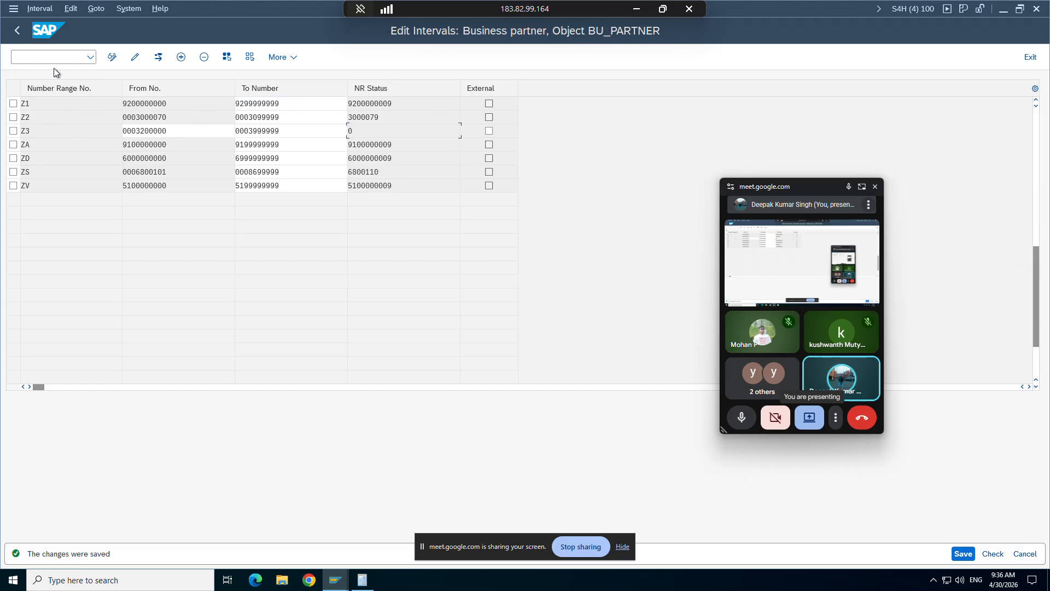
Step: Assign number range Z3 to grouping 1500 in the business partner groupings customizing activity and save the change
click(18, 30)
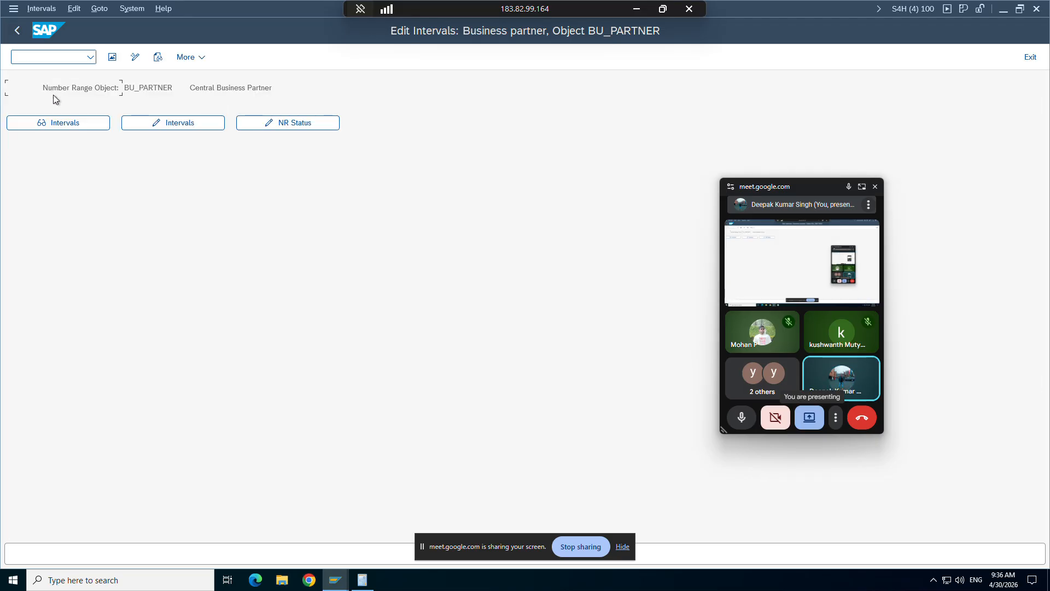
click(17, 30)
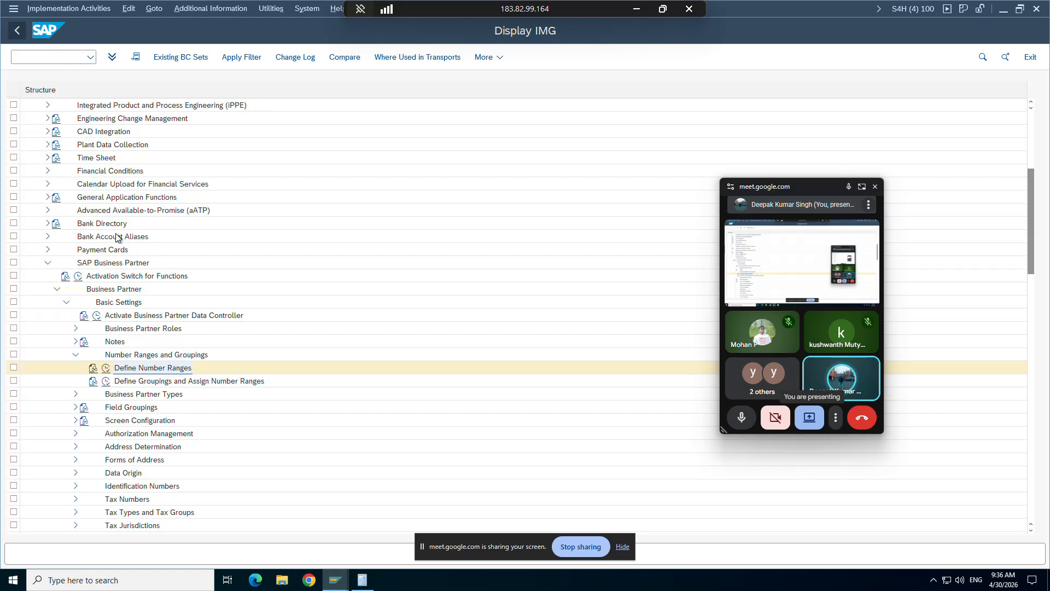
click(106, 381)
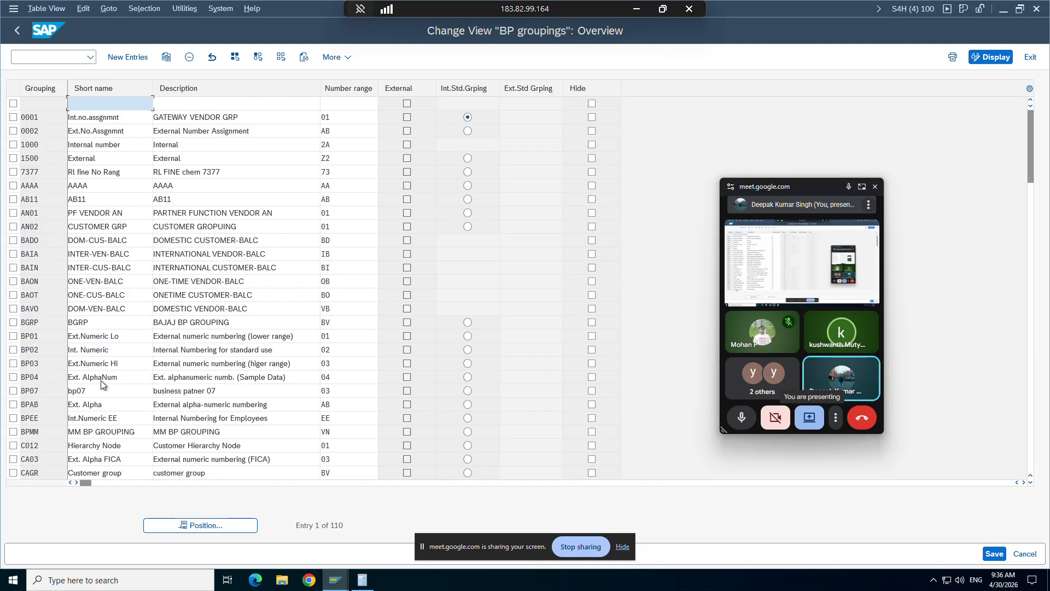
click(338, 157)
key(BackSpace)
text(3)
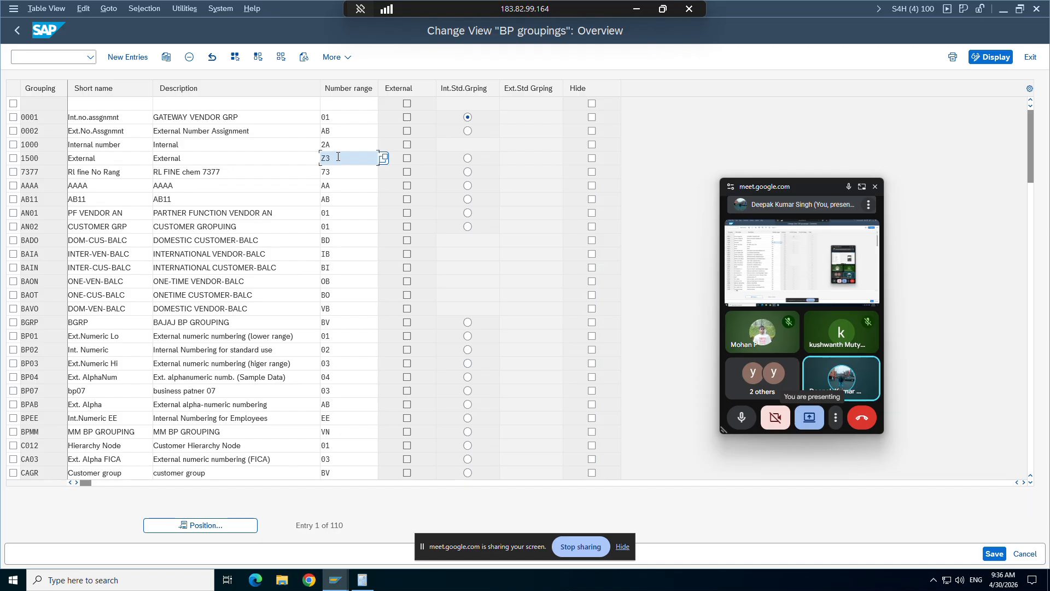
click(993, 554)
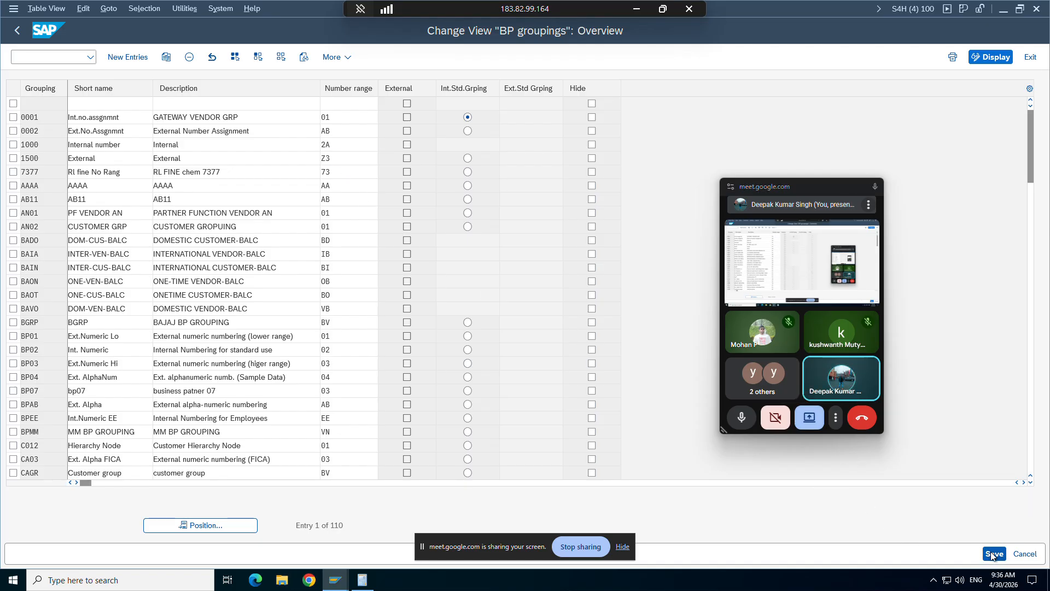
click(289, 249)
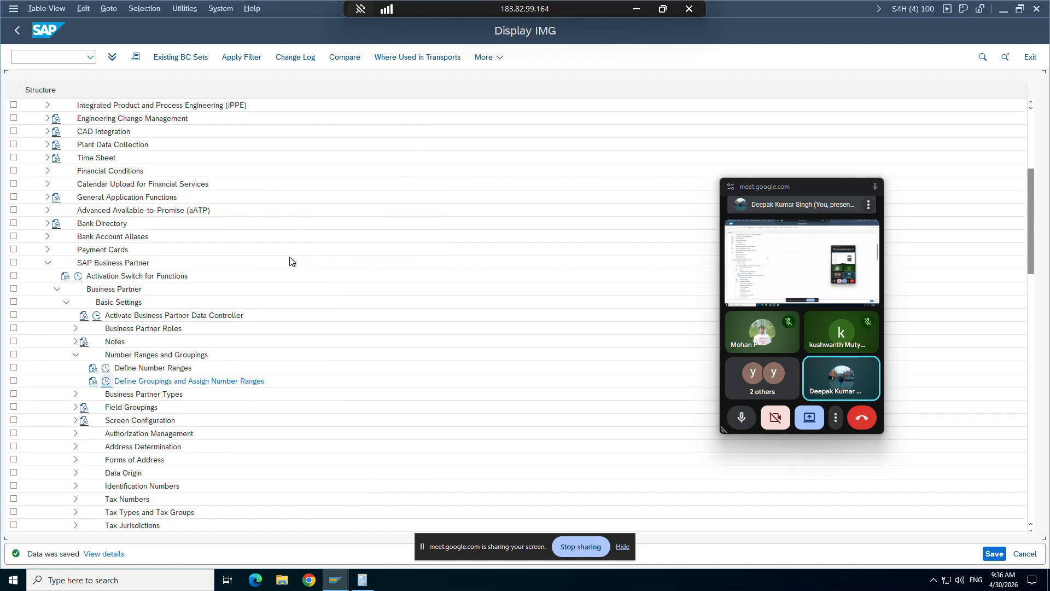
Step: Switch to the SAP Easy Access session, open transaction BP and start a new organization with grouping 1500 External
mouse_move(339, 569)
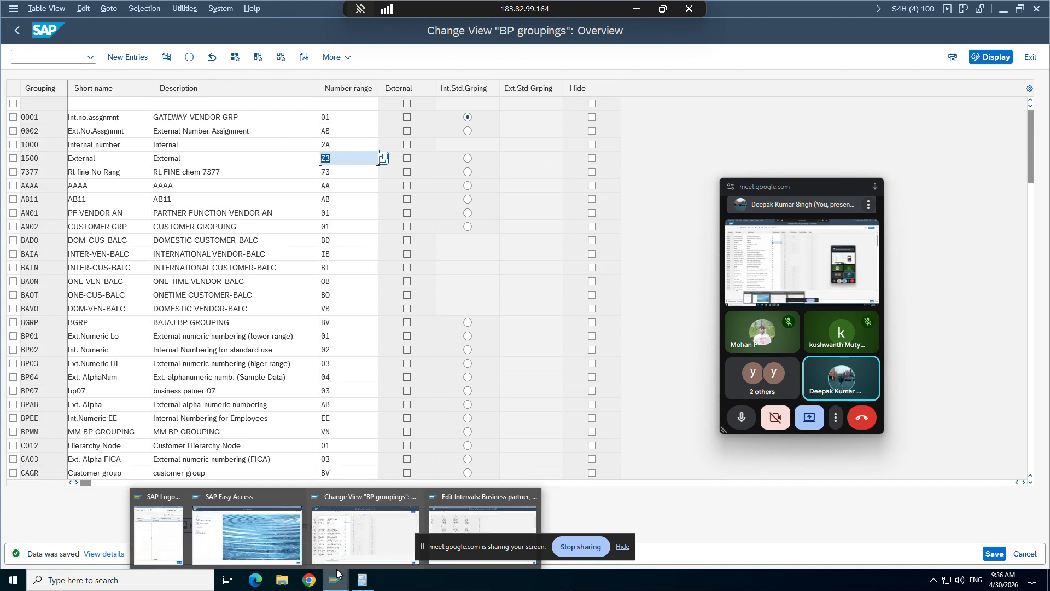
click(183, 520)
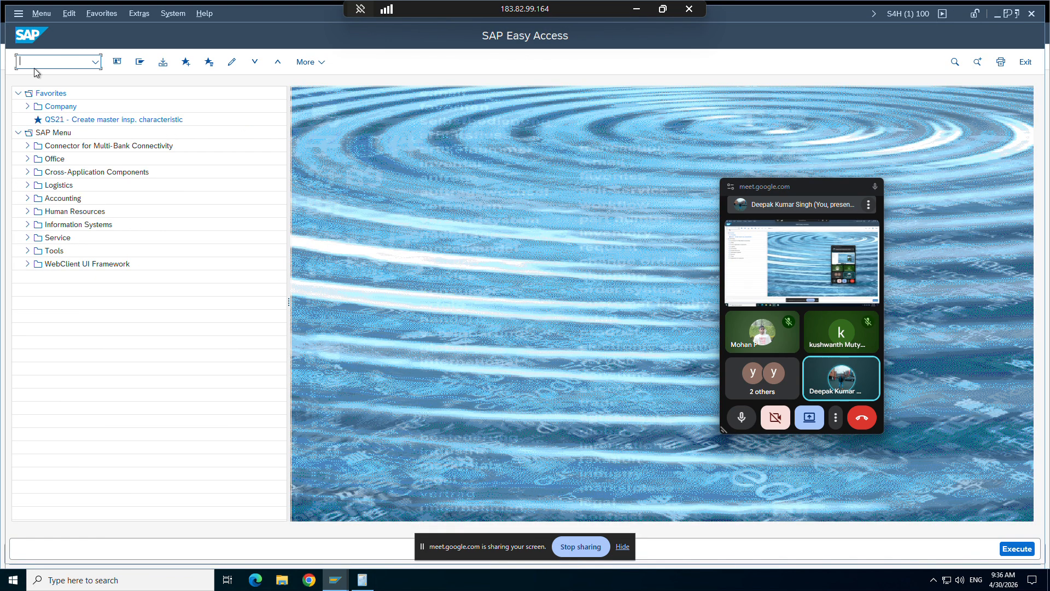
text(bp)
key(Return)
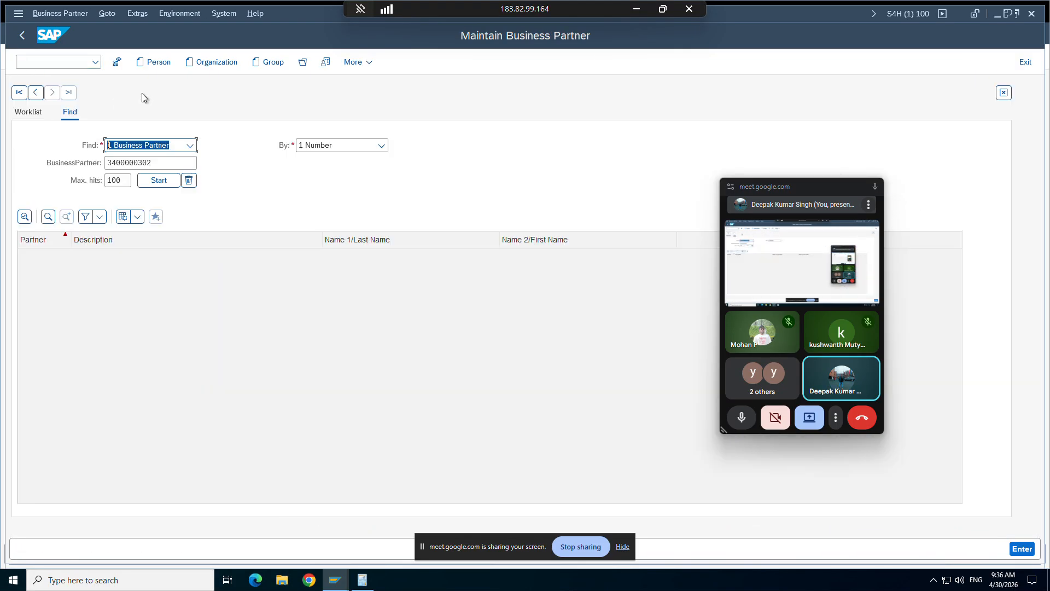
click(201, 62)
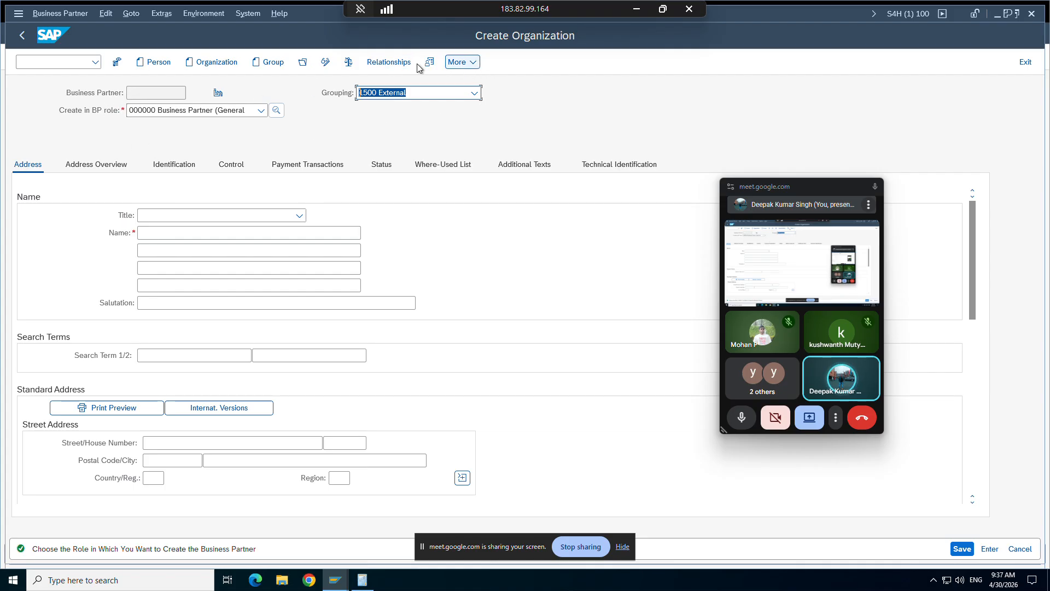
Step: Name the new organization "1500 Z3 int testing" and save the business partner
click(152, 92)
click(160, 233)
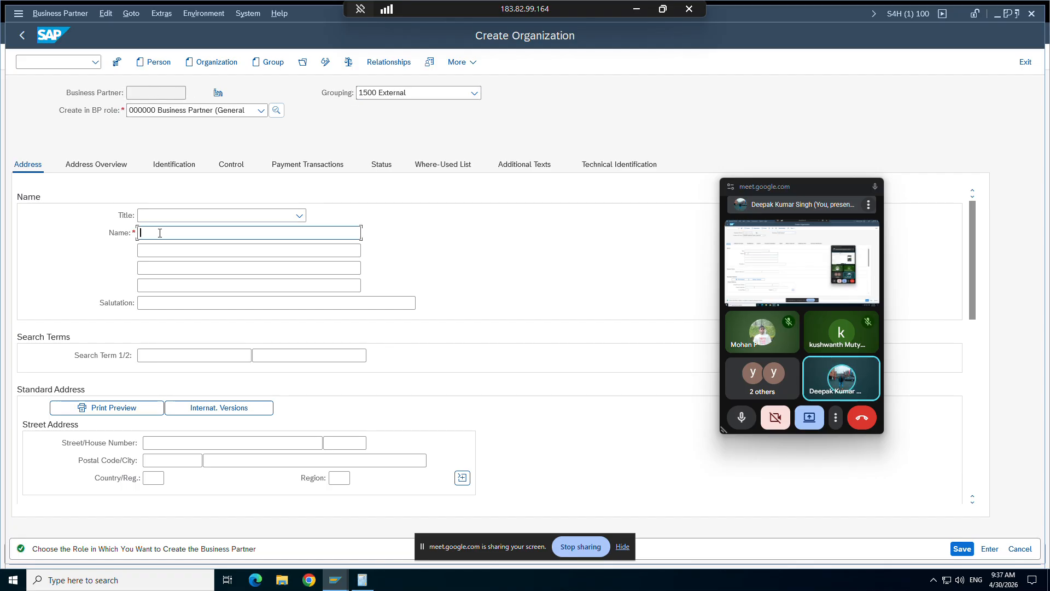
text(150)
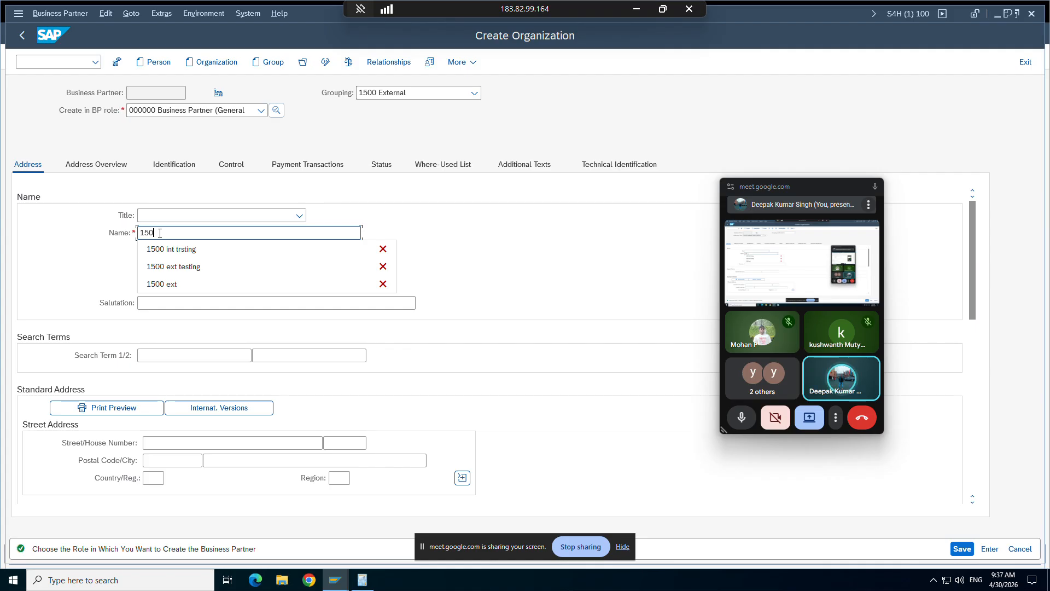
text(0 23 )
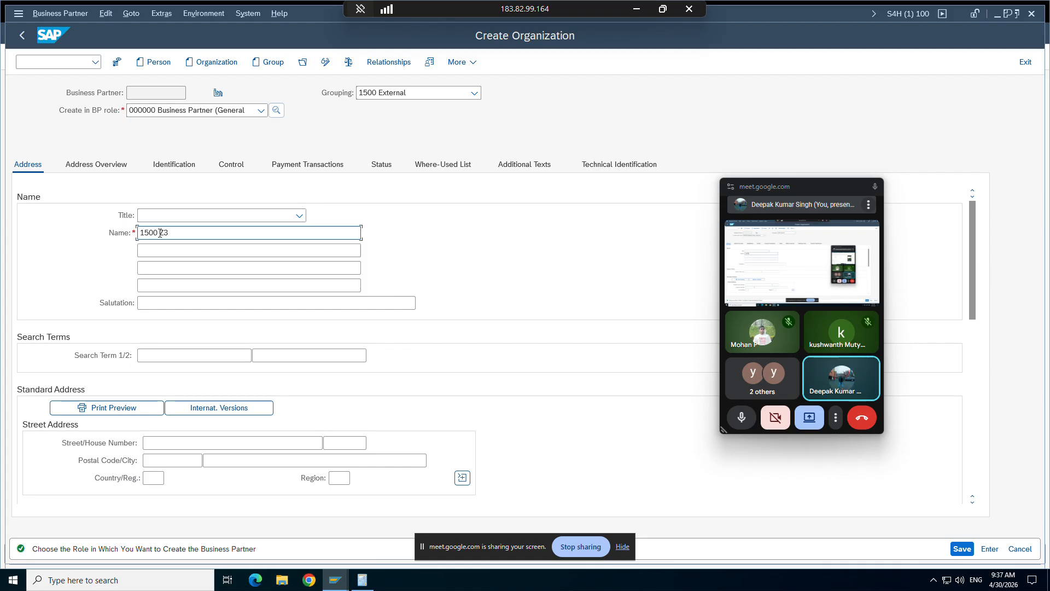
text(int testing)
triple_click(161, 236)
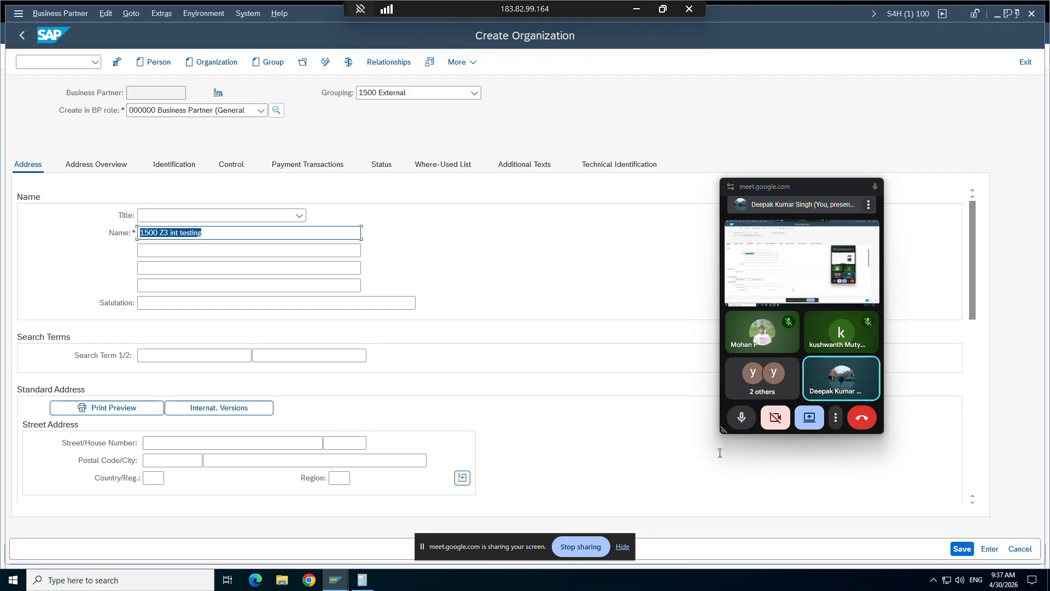
click(962, 551)
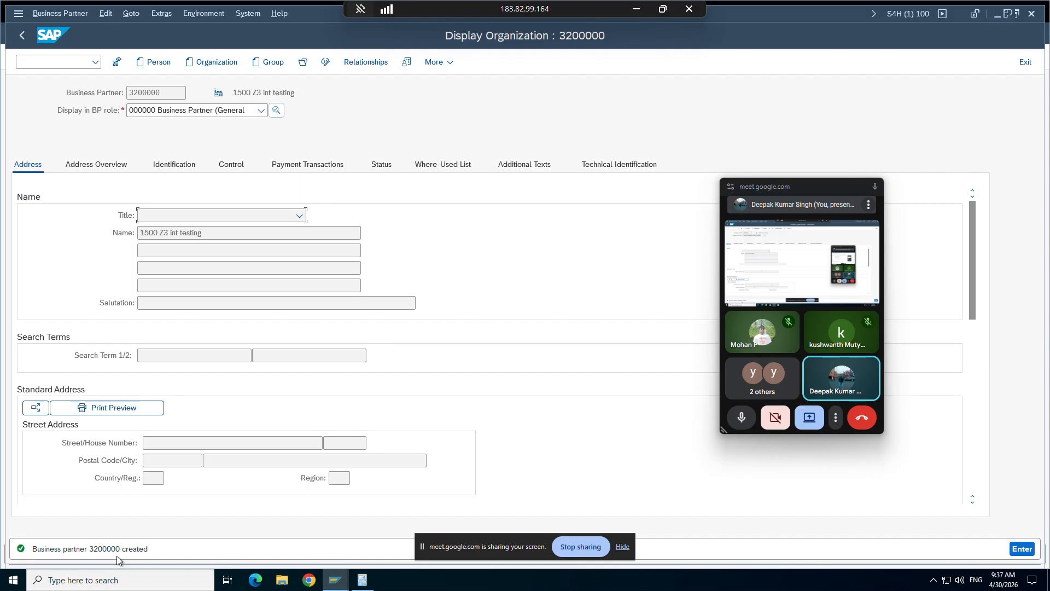
Step: Create and save a second organization under grouping 1500 External with the name "1500 Z3 int testing 2"
click(217, 63)
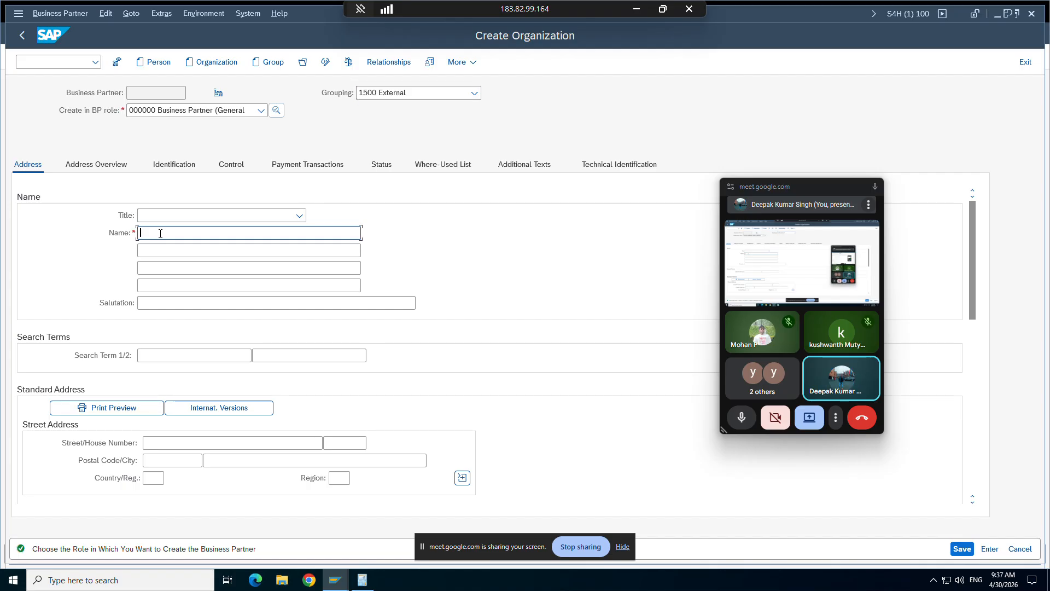
key(Down)
key(Return)
text(2)
click(962, 548)
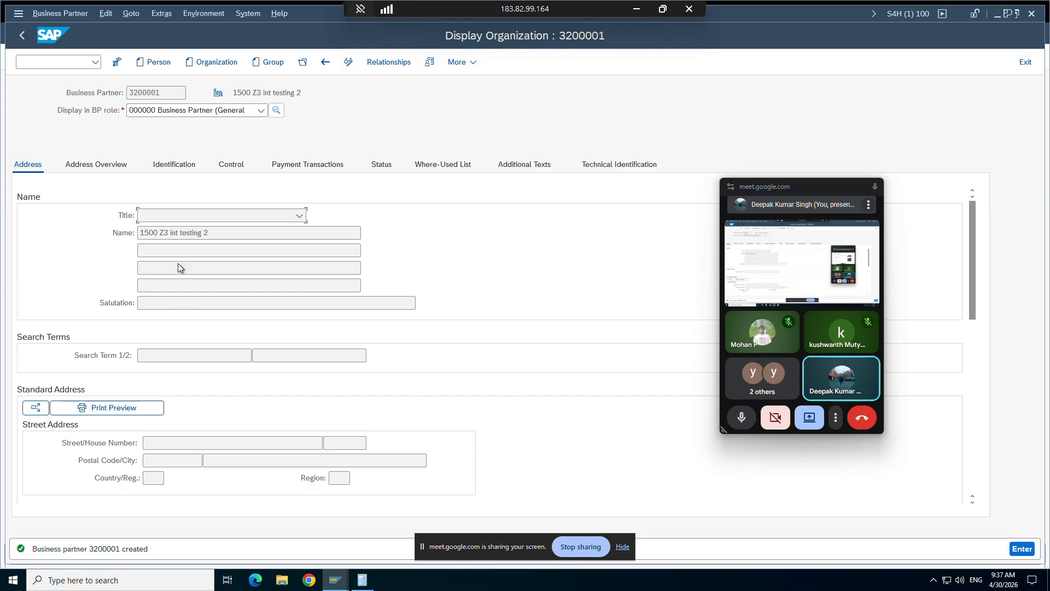
Step: Create and save a third organization under grouping 1500 External, reusing the name "1500 Z3 int testing 2"
click(205, 63)
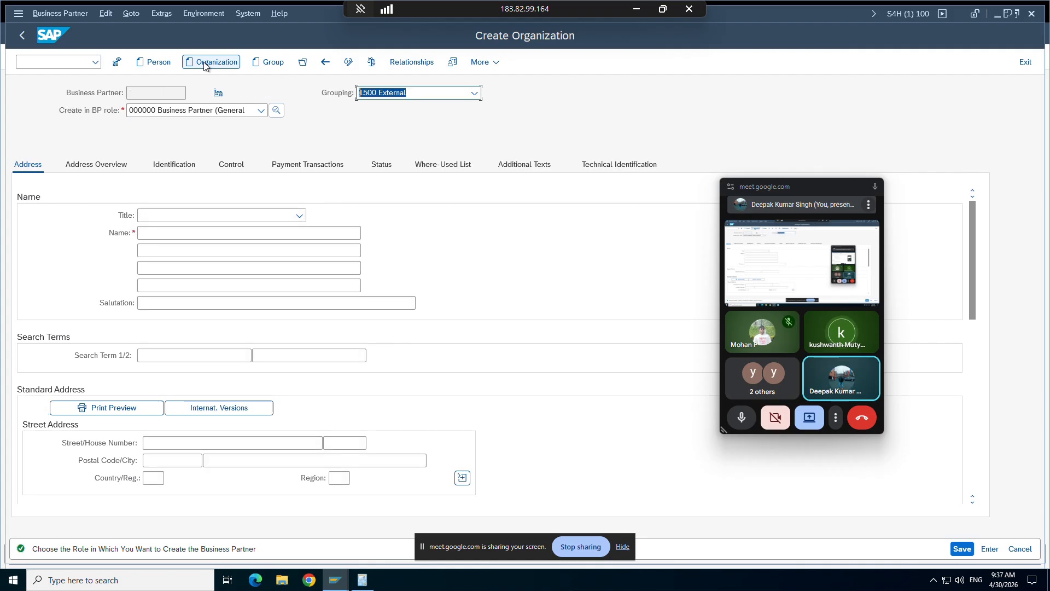
click(168, 231)
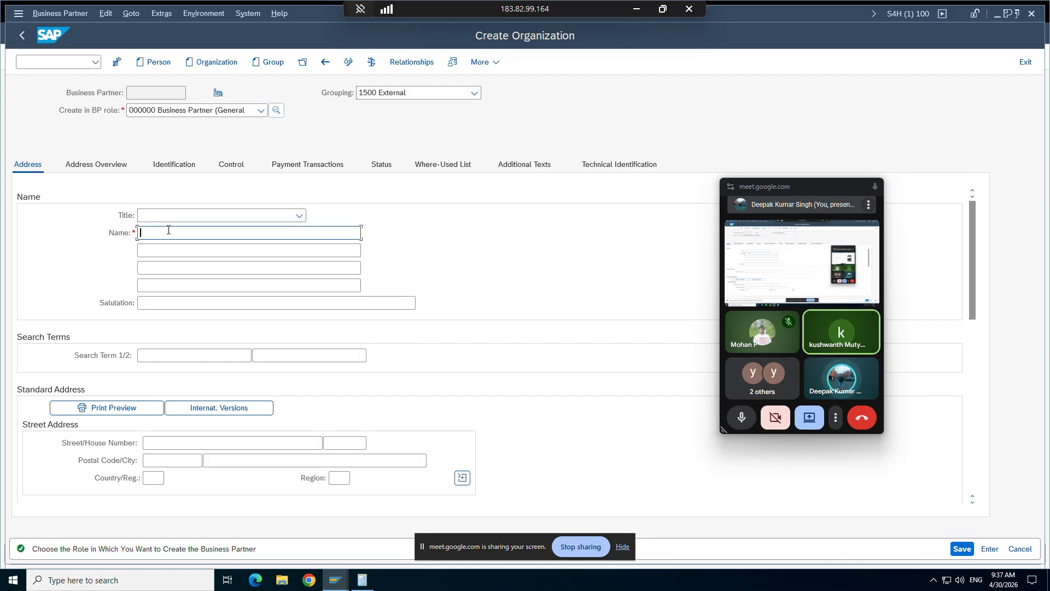
key(Down)
key(Down)
key(Return)
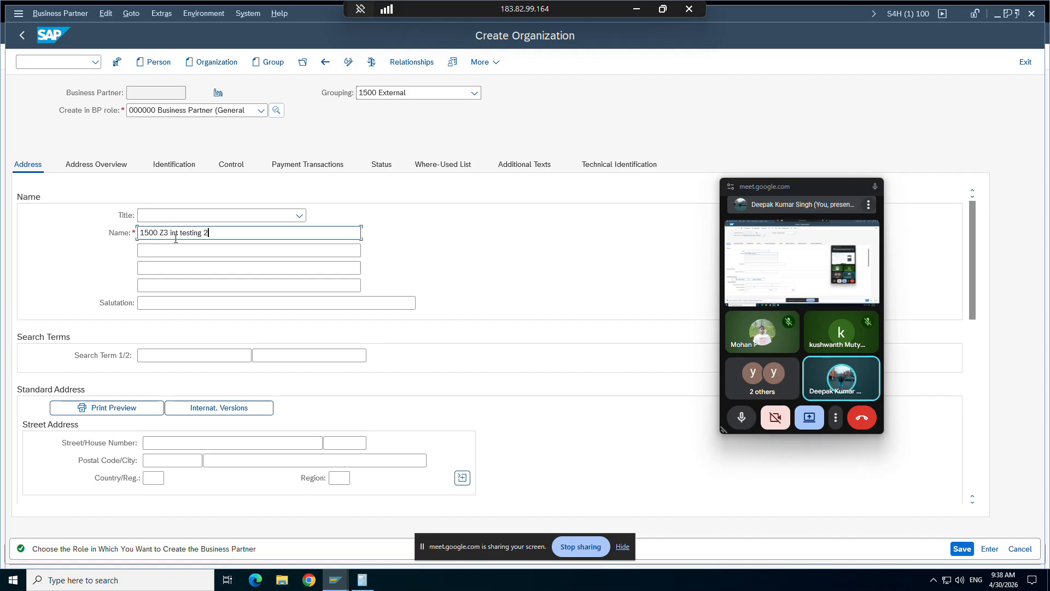
click(961, 550)
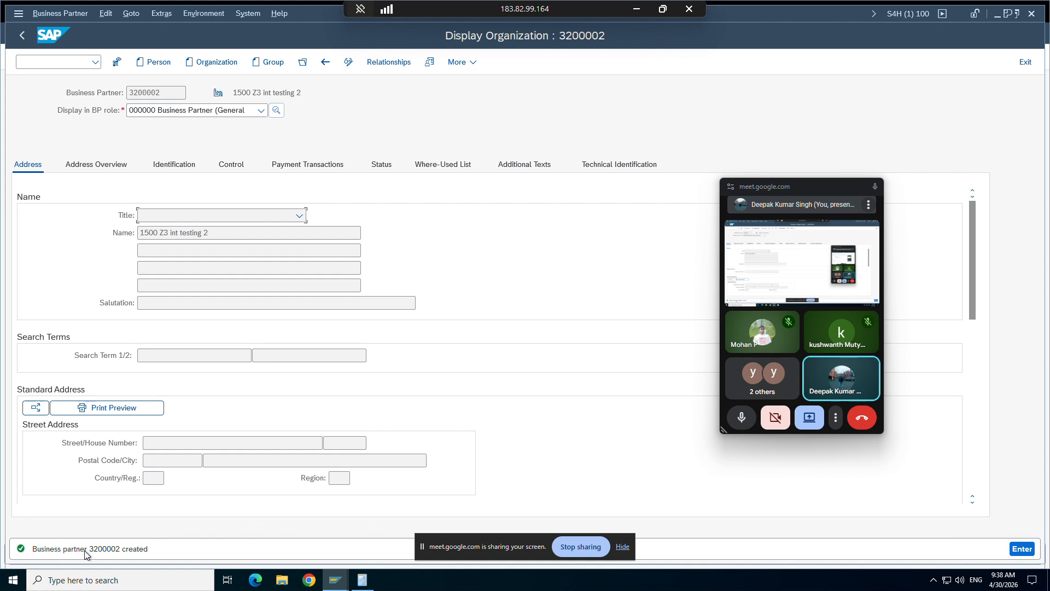
Step: Return to the IMG session, display the BU_PARTNER number range intervals and check the Z3 interval's number range status
click(332, 577)
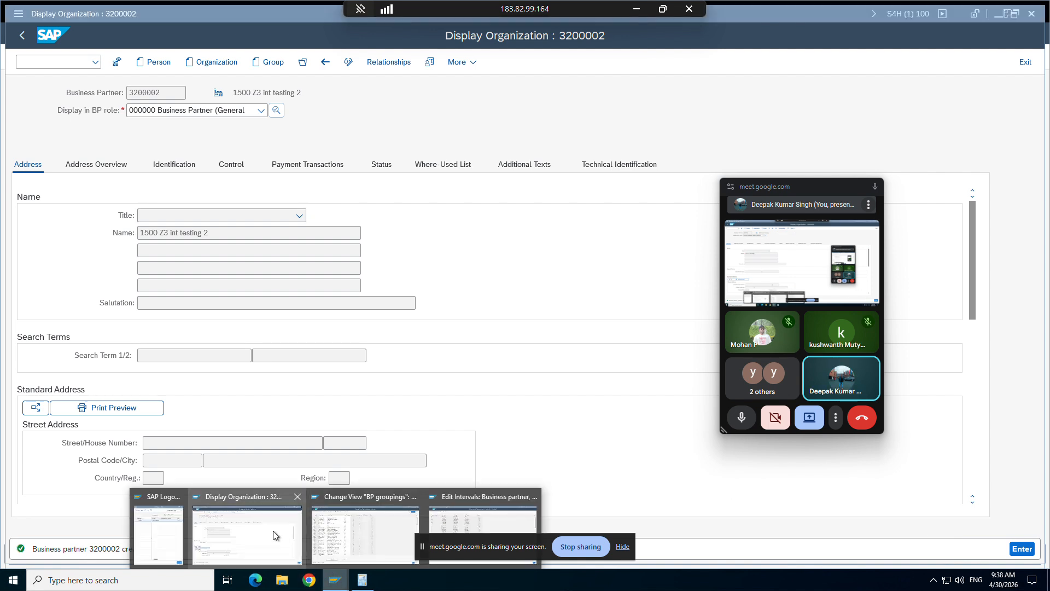
click(336, 533)
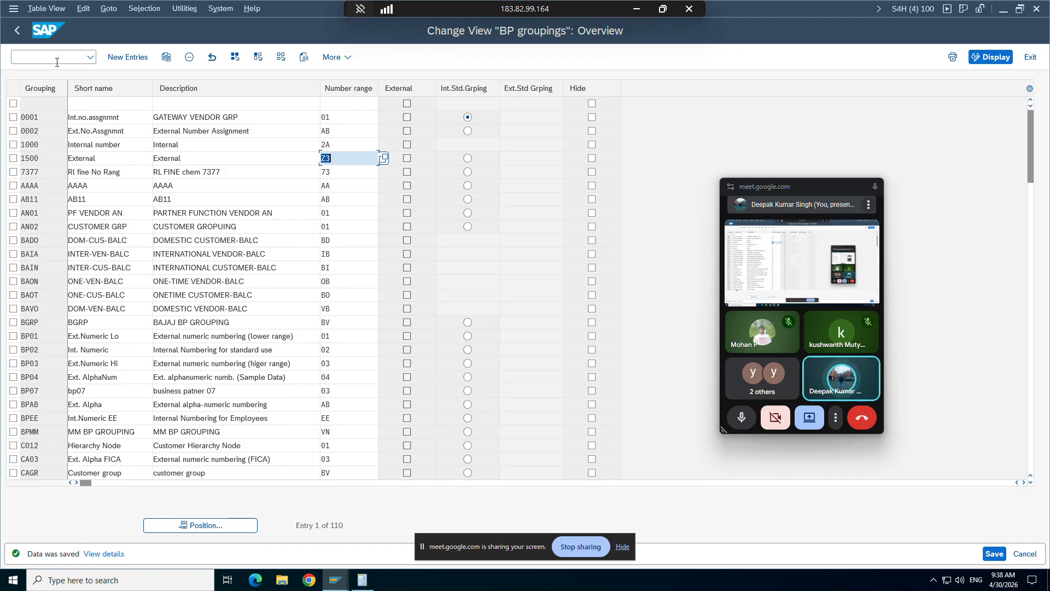
click(17, 31)
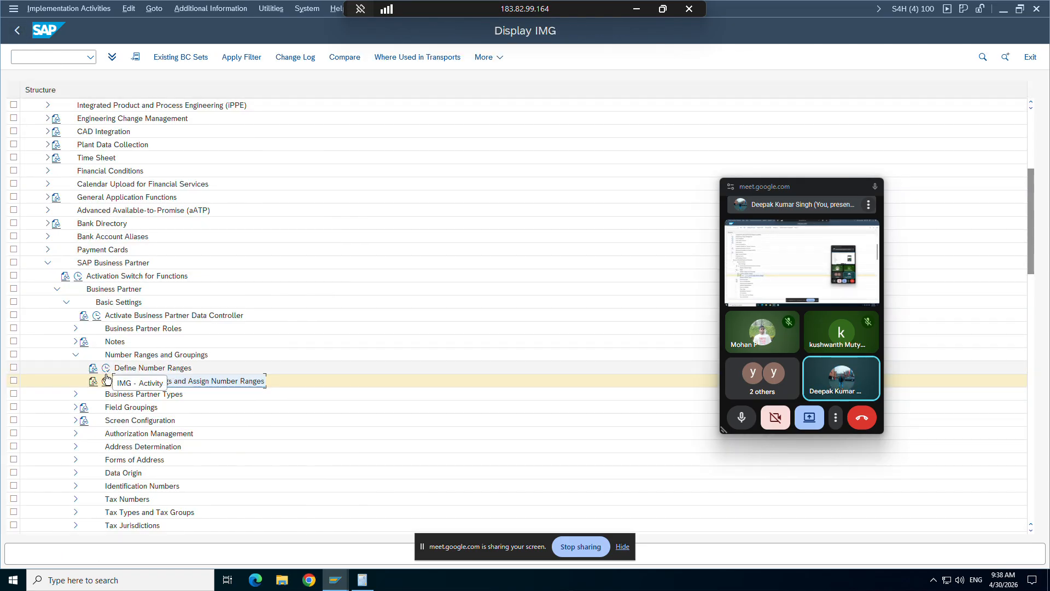
click(105, 368)
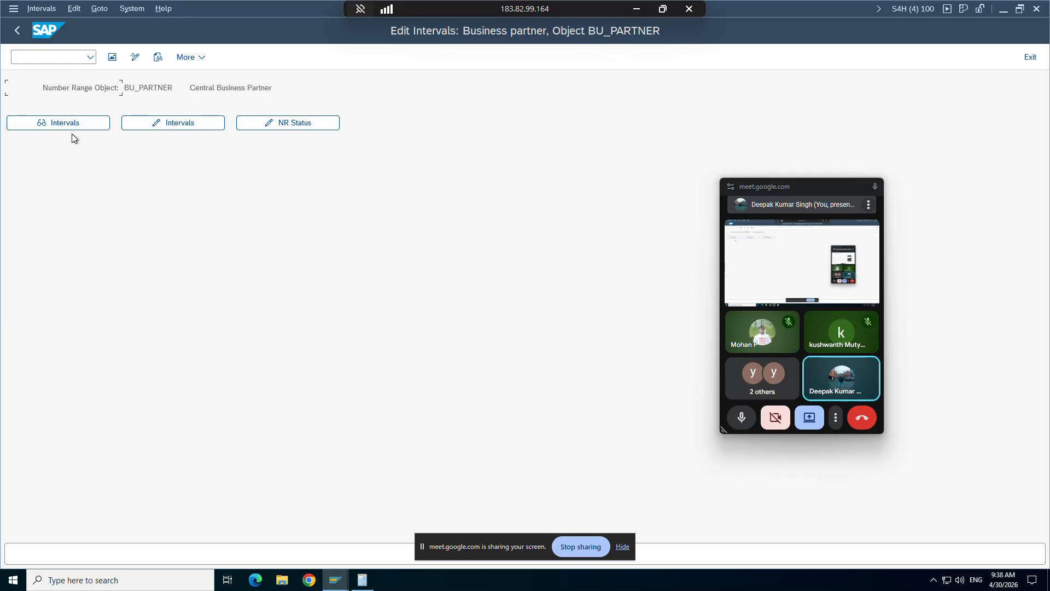
click(71, 124)
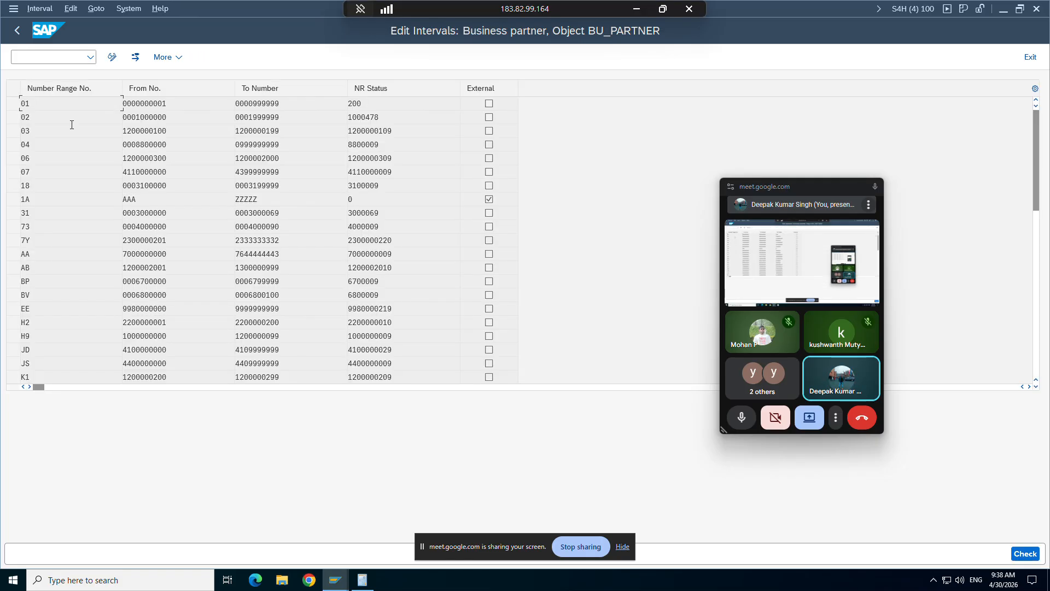
scroll(49, 287, down, 6)
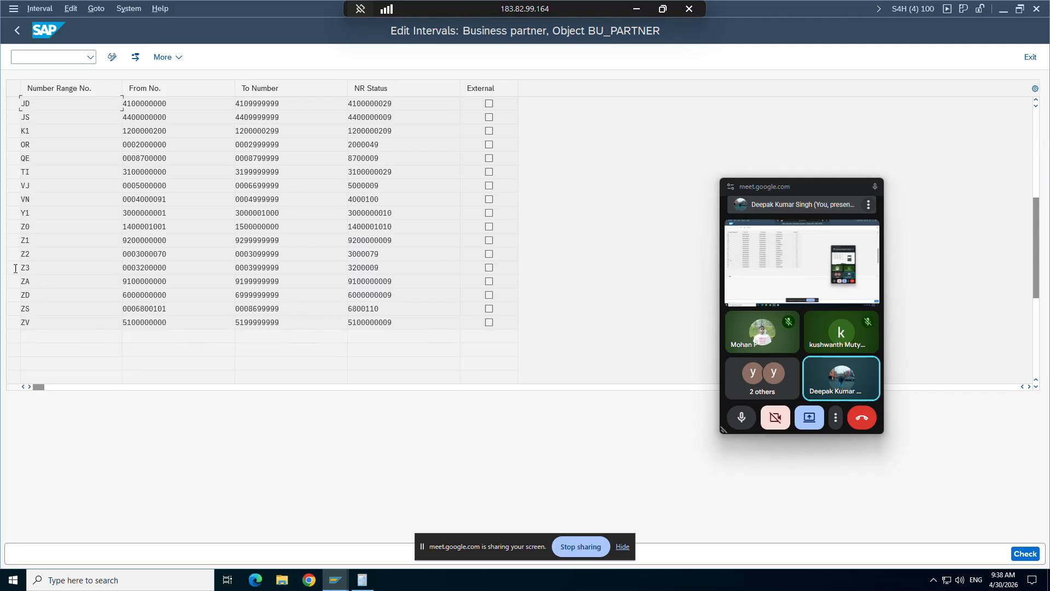
drag(380, 268, 348, 267)
click(347, 267)
click(41, 9)
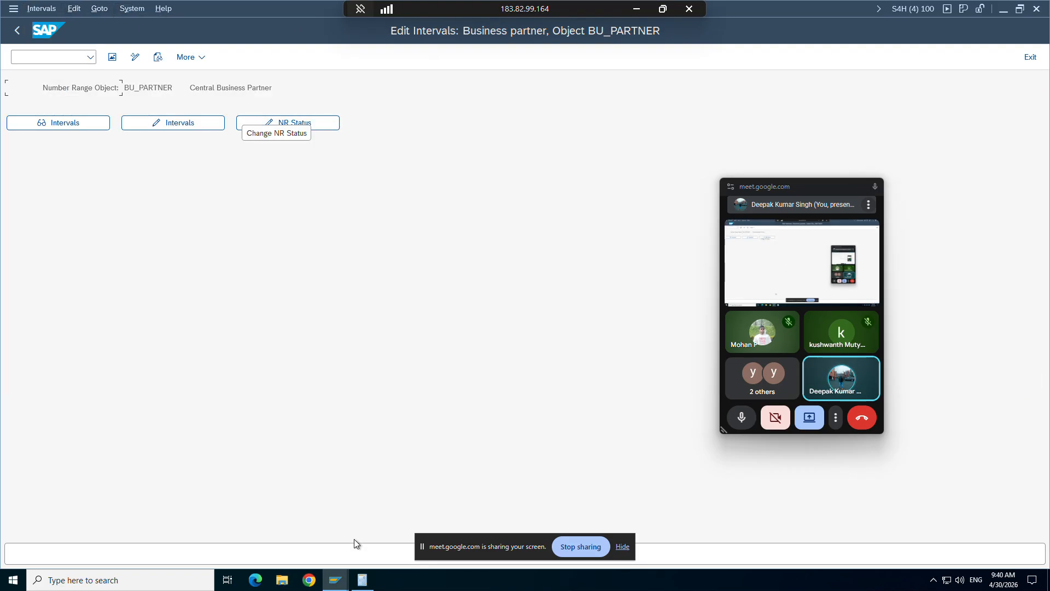
Step: Switch to the Details.xlsx workbook in Excel and enter the heading "BP grouping" in G38 with 1500 in G39
click(637, 10)
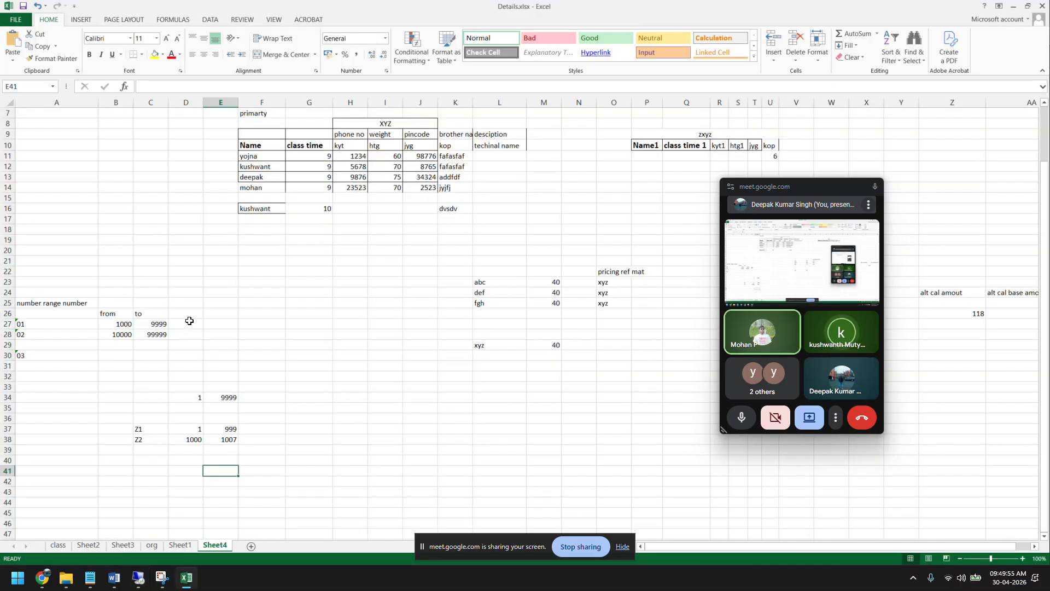
click(305, 439)
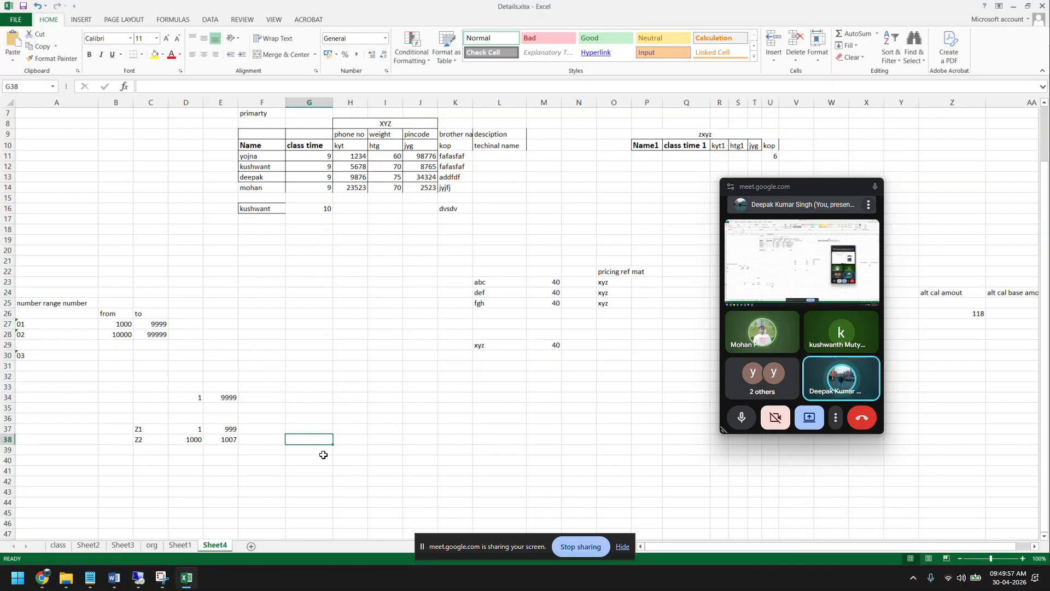
click(323, 451)
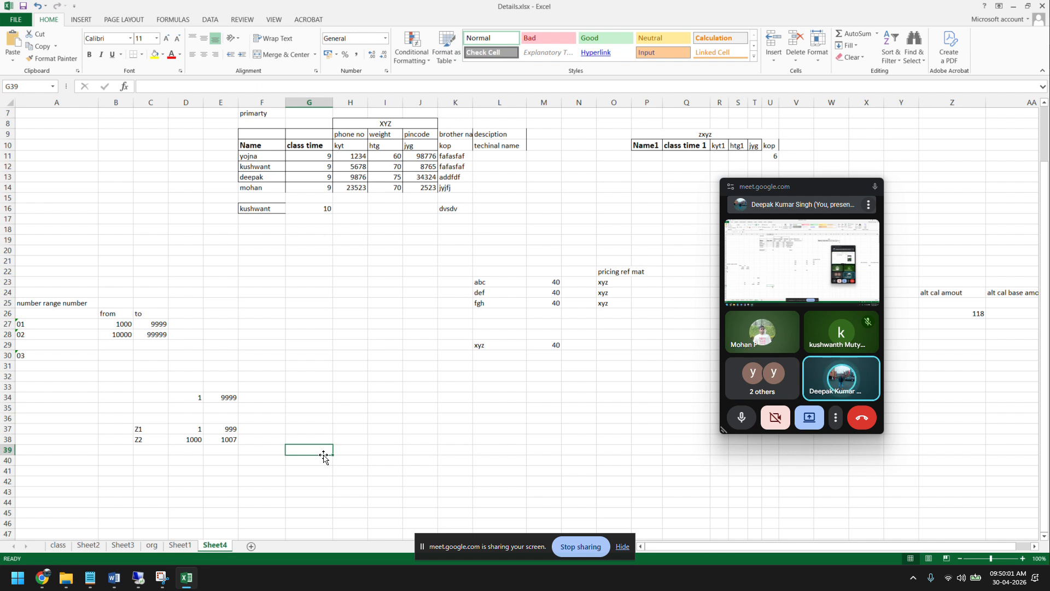
text(1500)
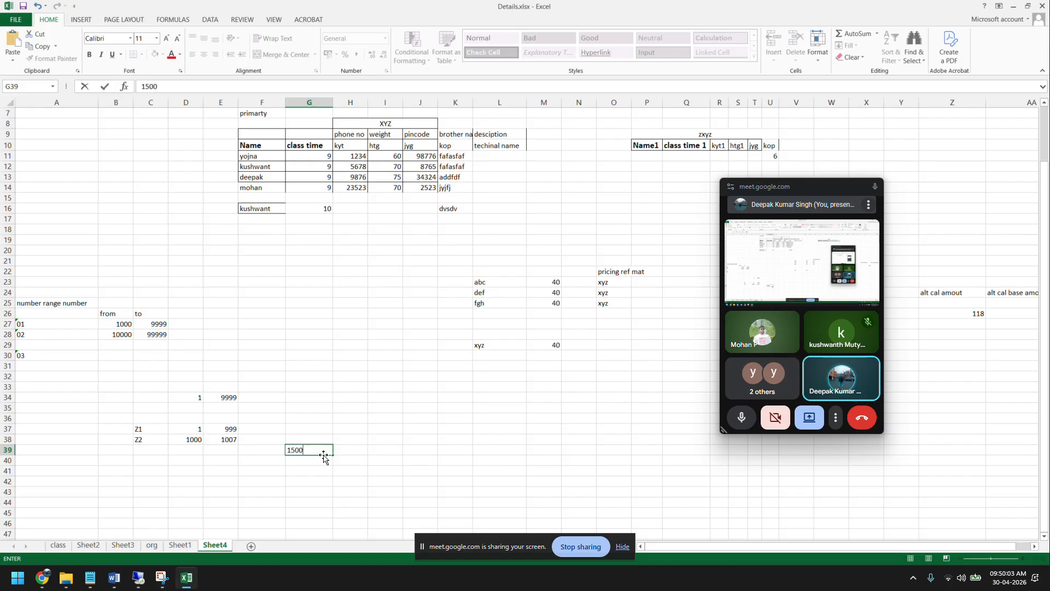
key(Up)
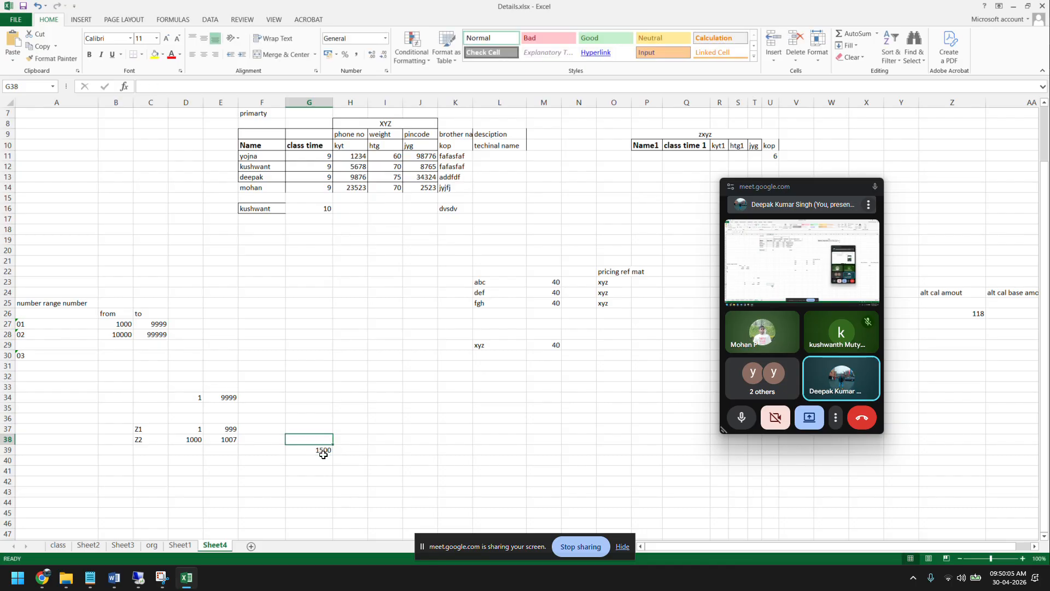
text(BP g)
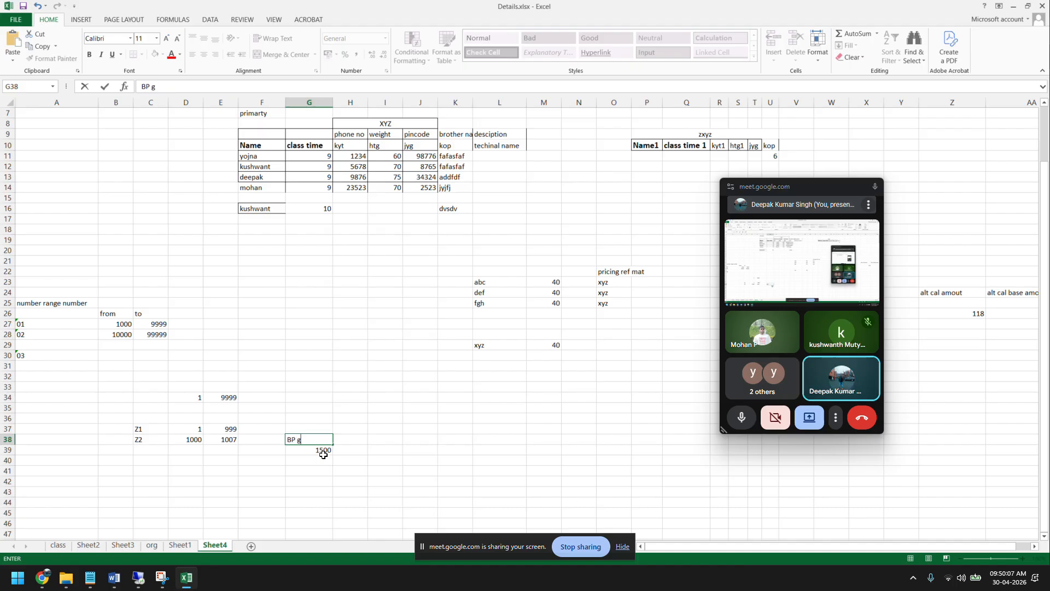
text(rouping)
key(Return)
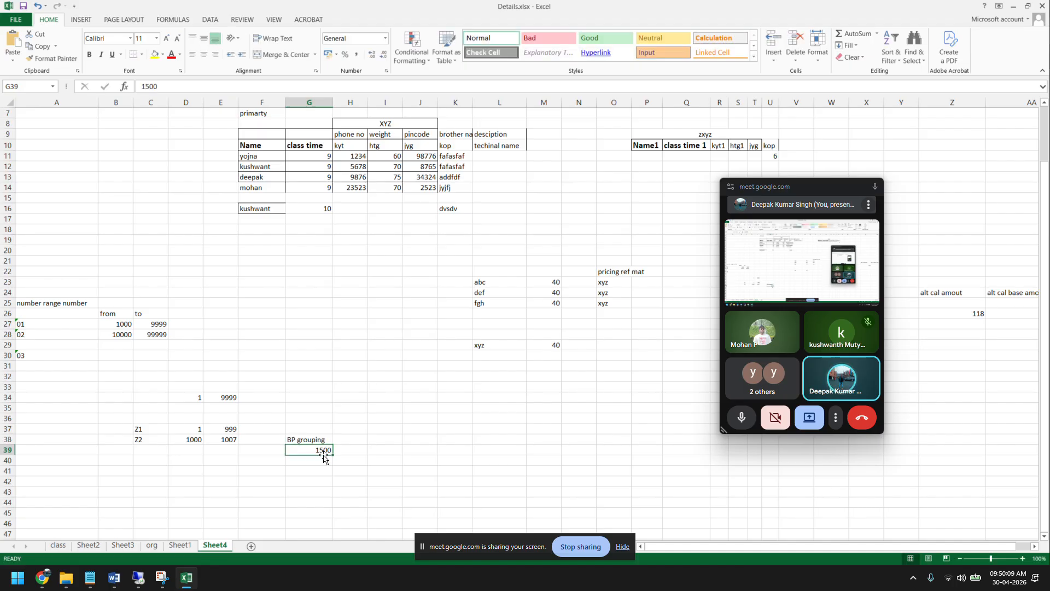
Step: Enter the heading "number ranges" in cell H37
click(357, 431)
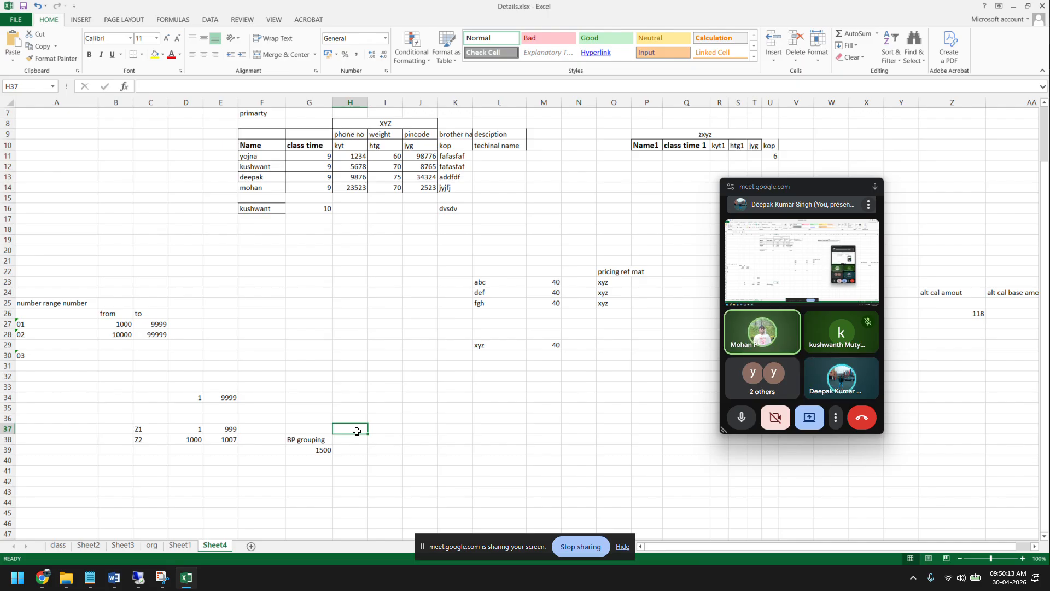
text(numb)
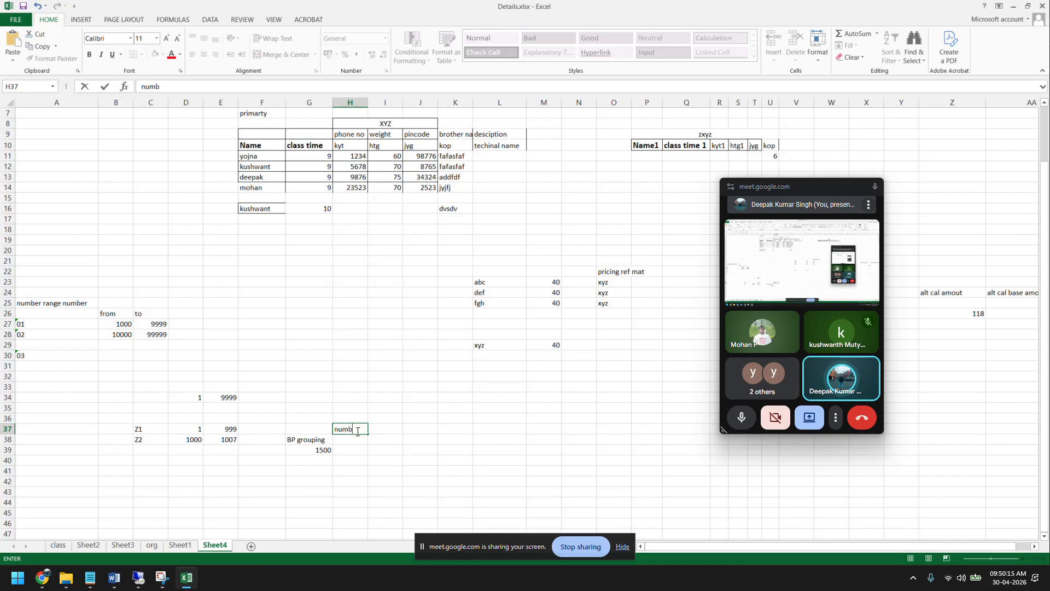
text(er ranges)
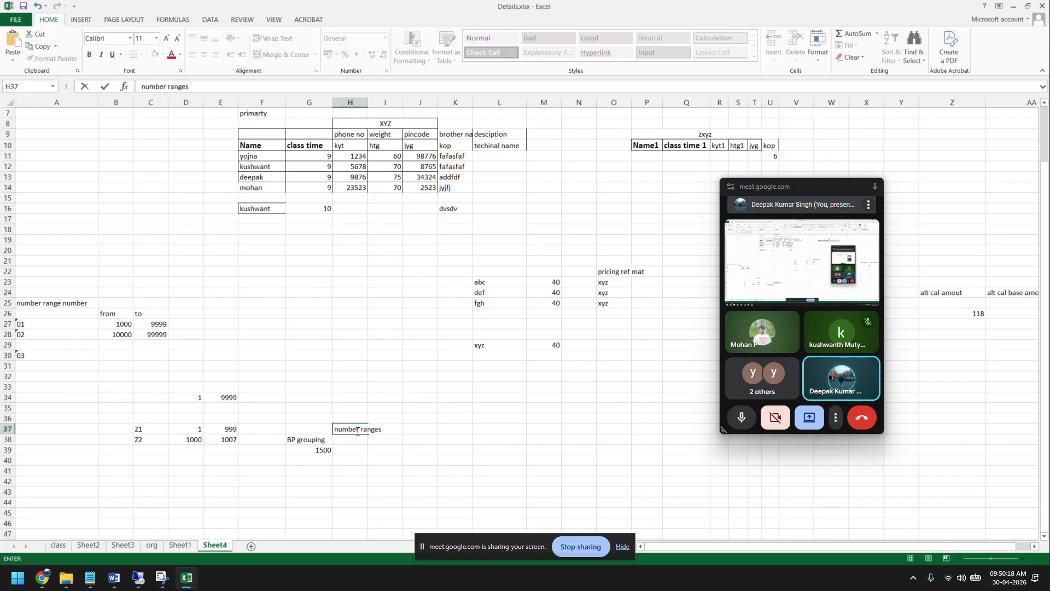
key(Return)
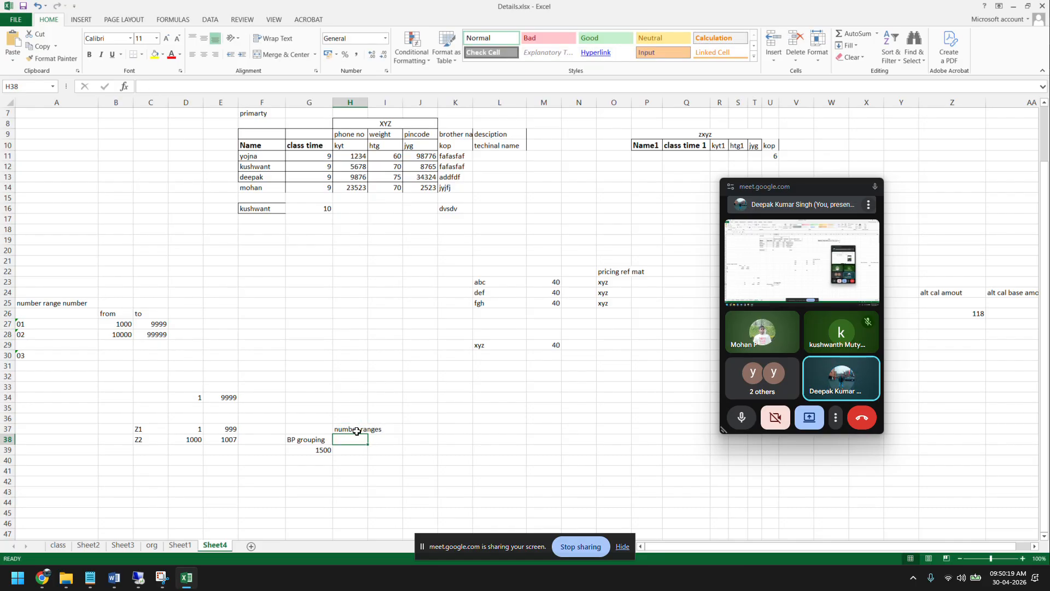
Step: Enter "Internal" in H39 beside the 1500 grouping and widen column H slightly
click(351, 449)
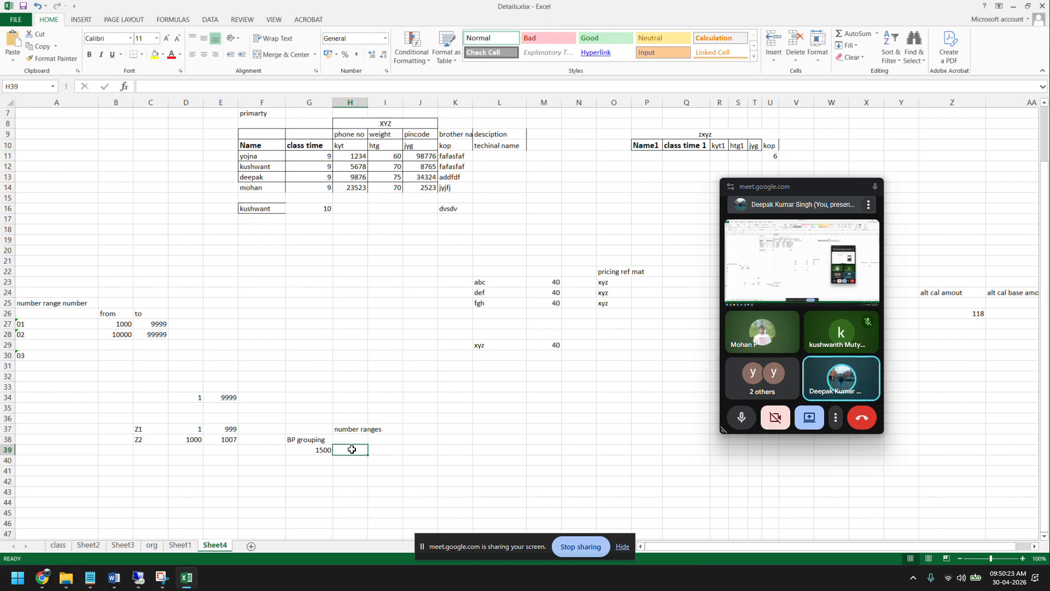
text(I)
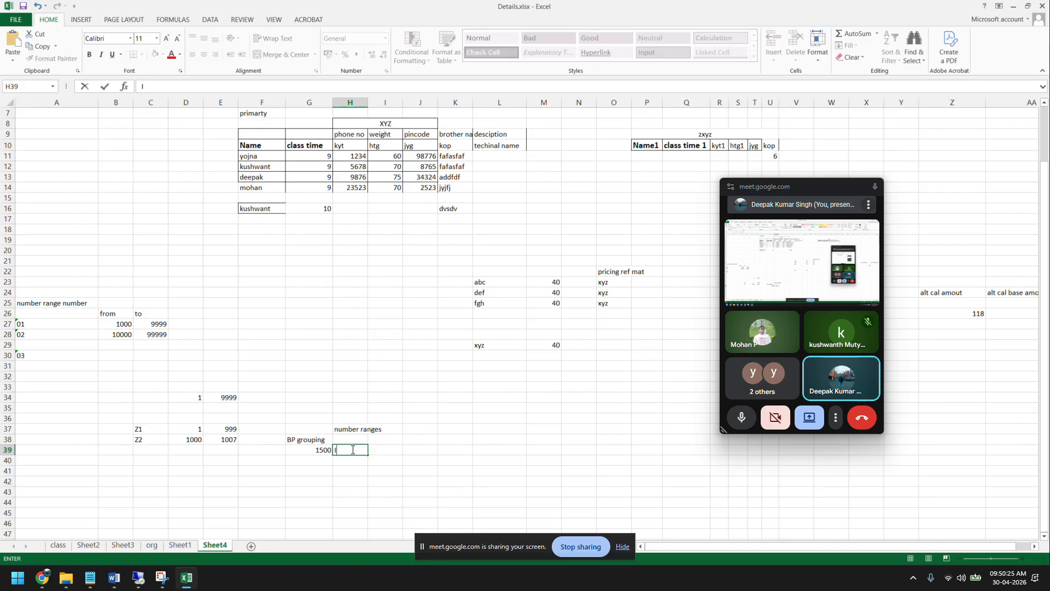
text(nternal)
key(Return)
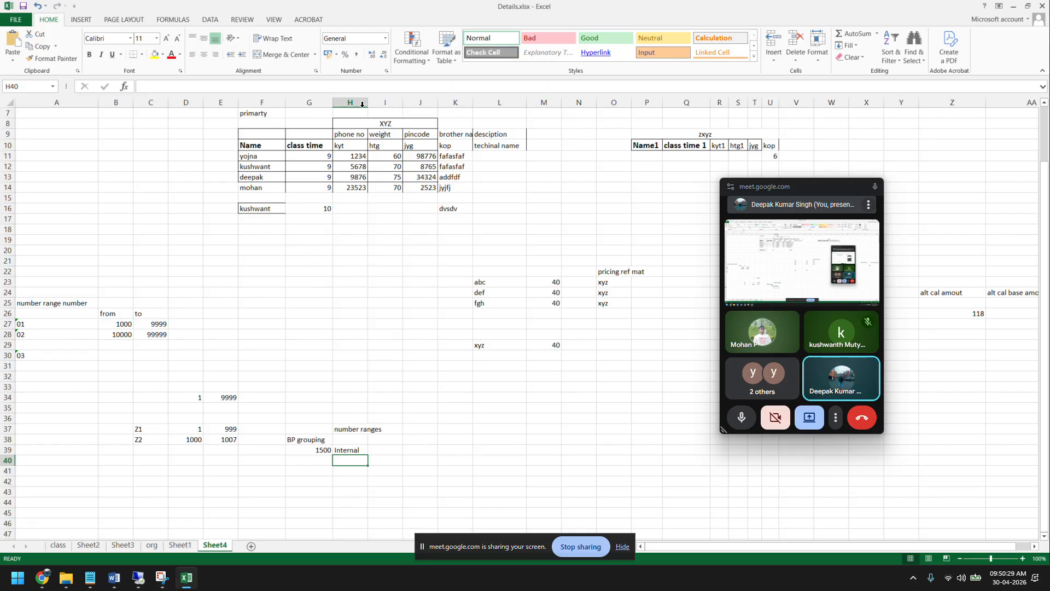
drag(368, 103, 389, 98)
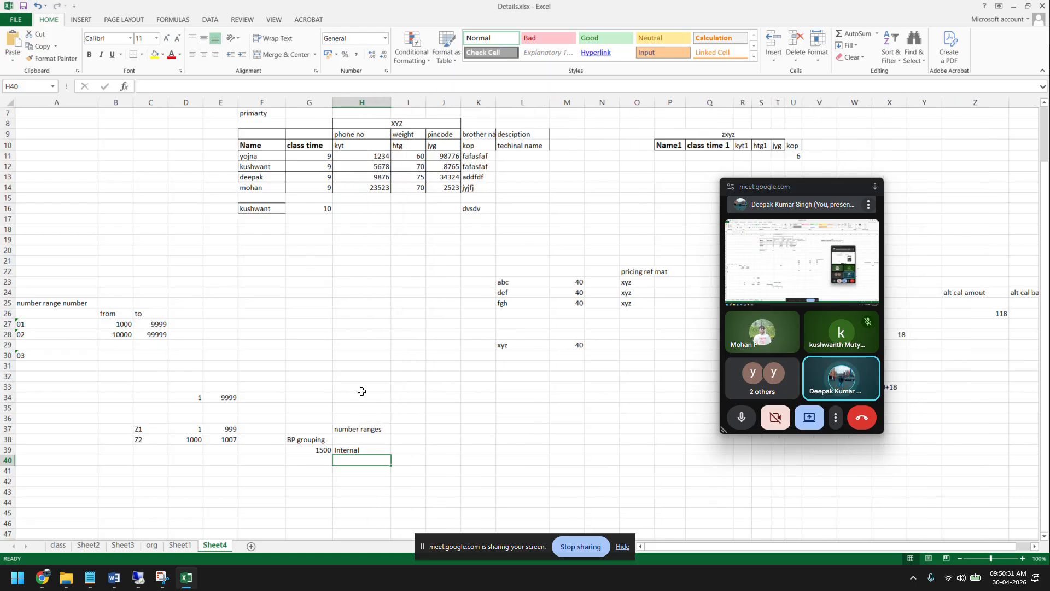
click(311, 450)
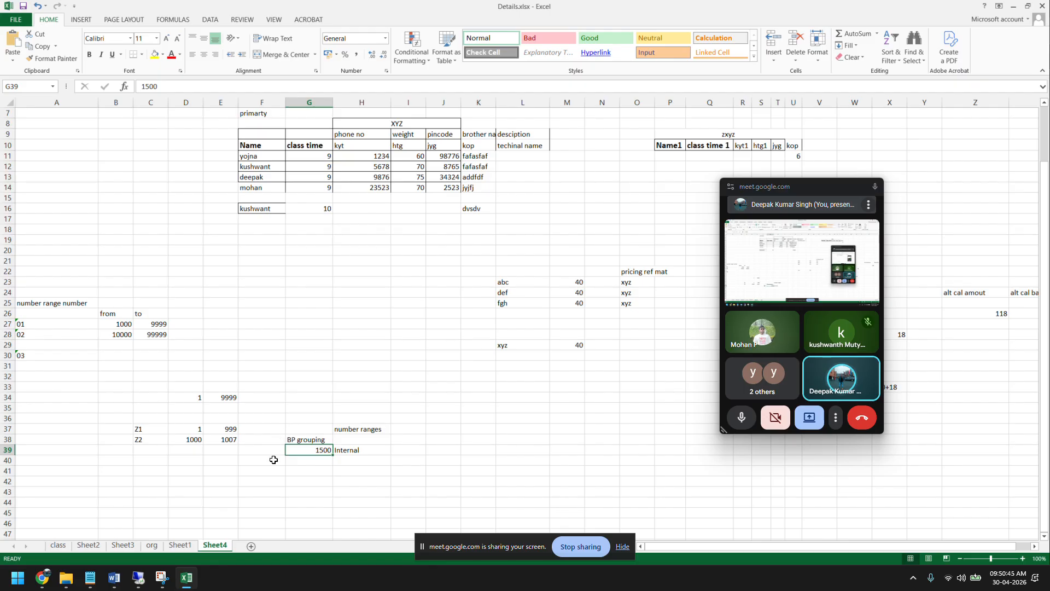
click(348, 452)
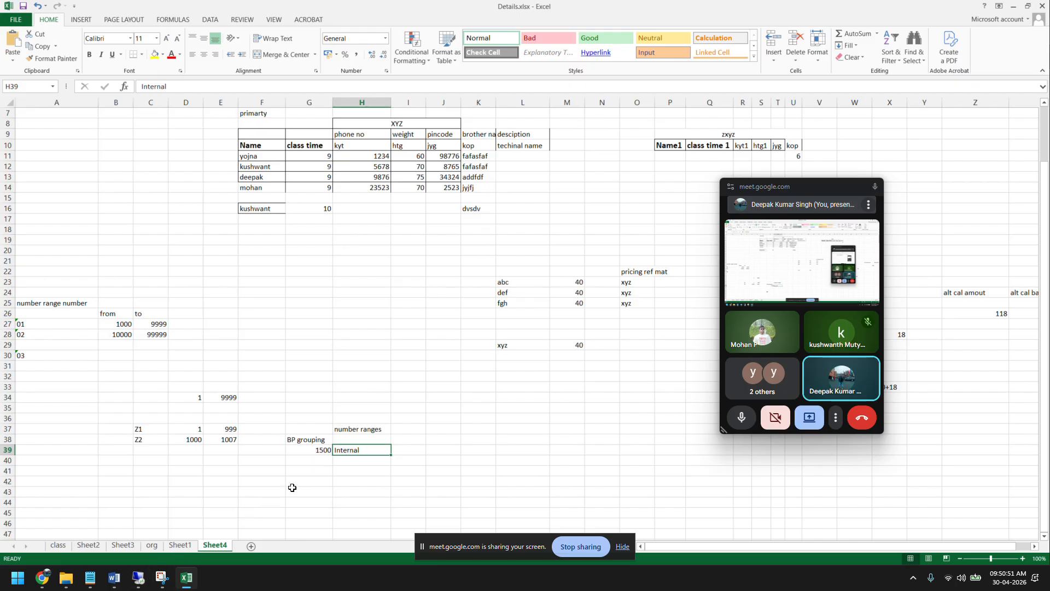
click(316, 450)
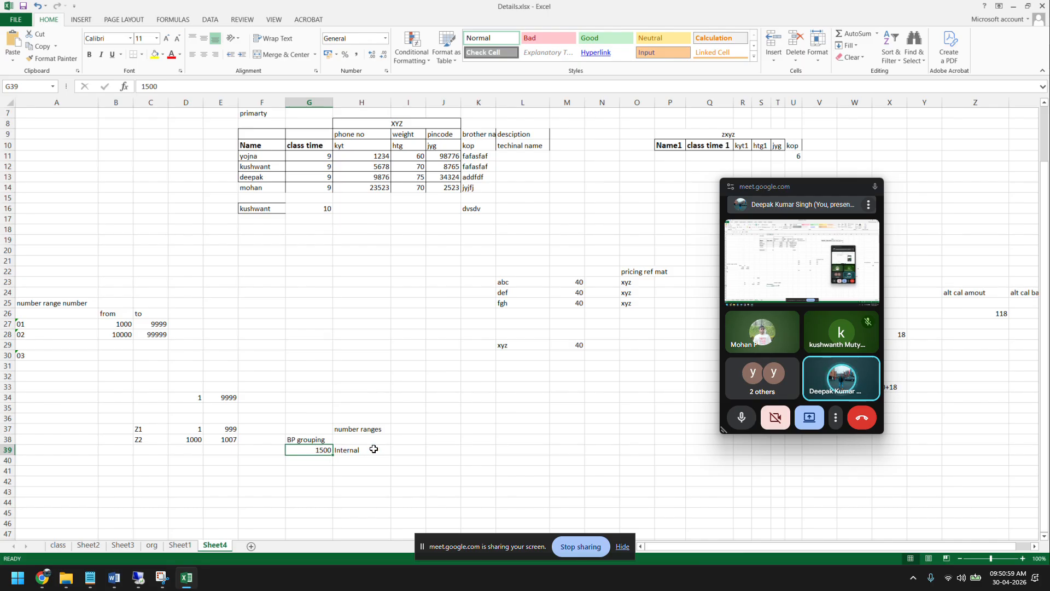
click(402, 448)
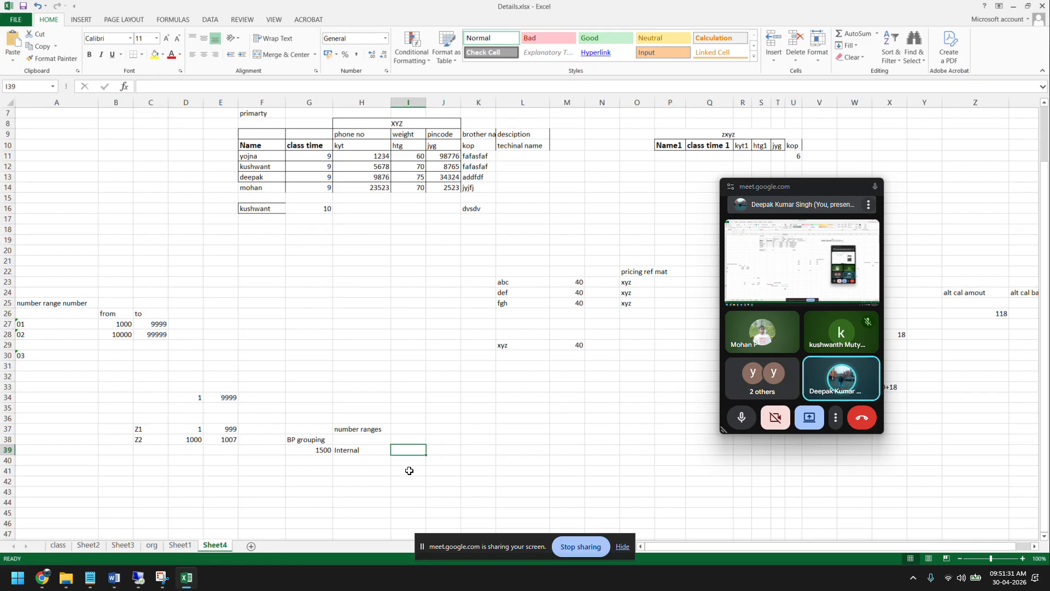
Step: Enter "zabc" in G43 under the heading "customer account group" in G42, and autofit column G
click(300, 493)
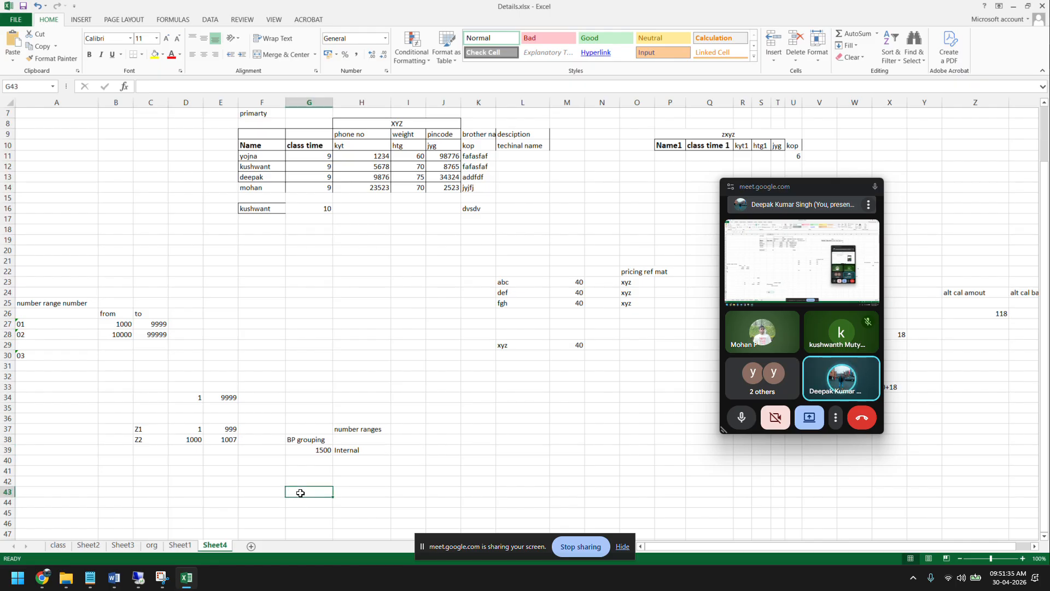
text(za)
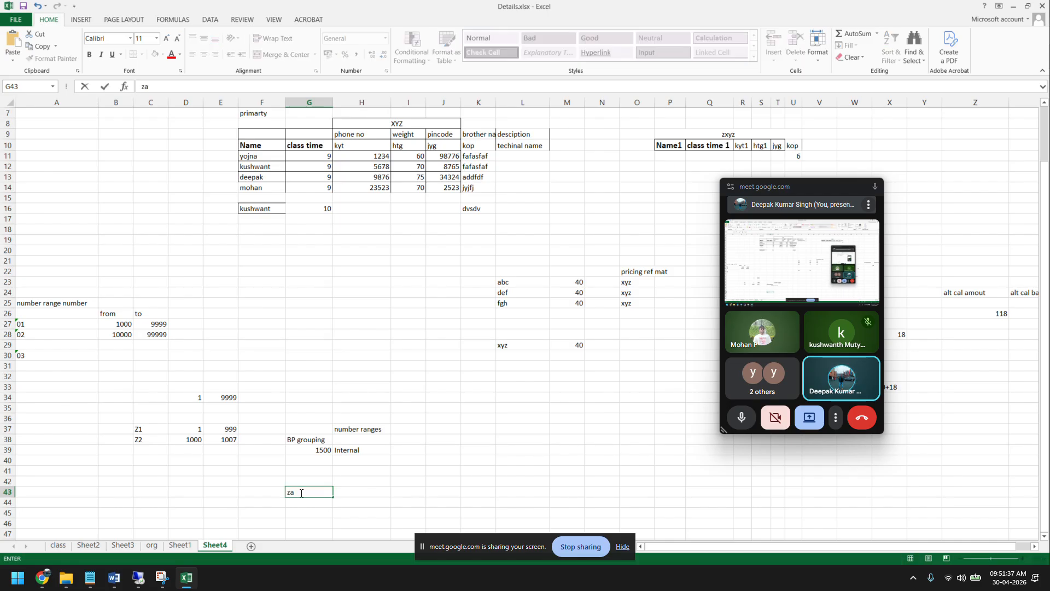
text(bc)
click(305, 477)
text(cu)
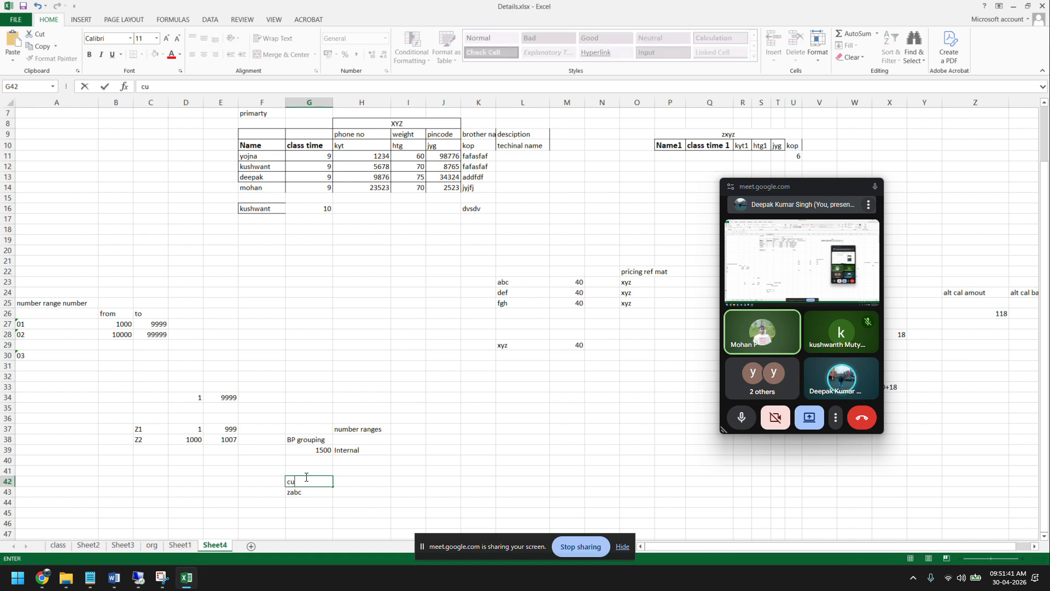
text(stoemr)
key(BackSpace)
key(BackSpace)
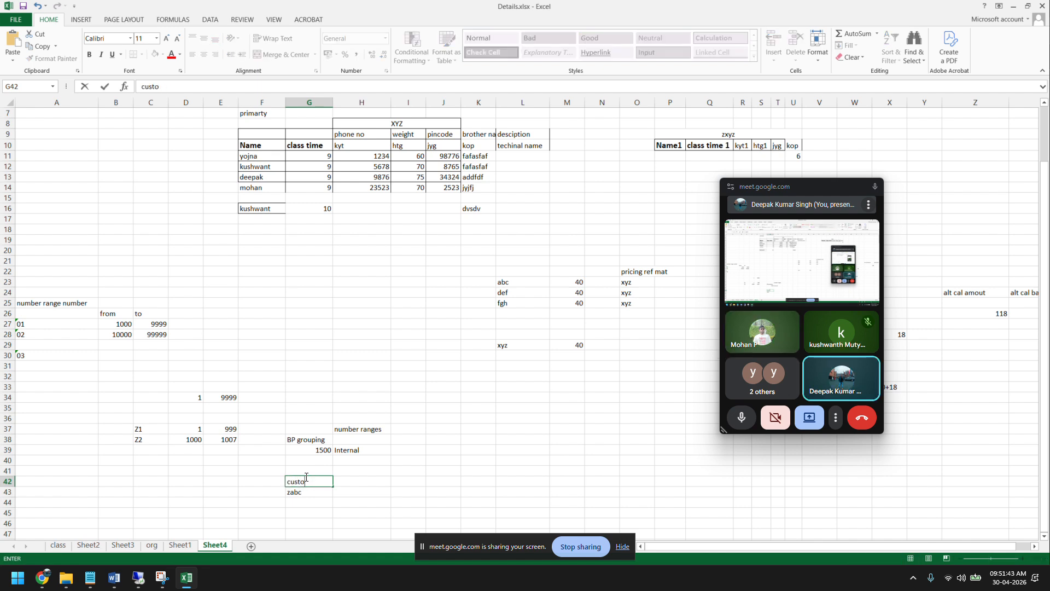
text(mer account group)
key(Return)
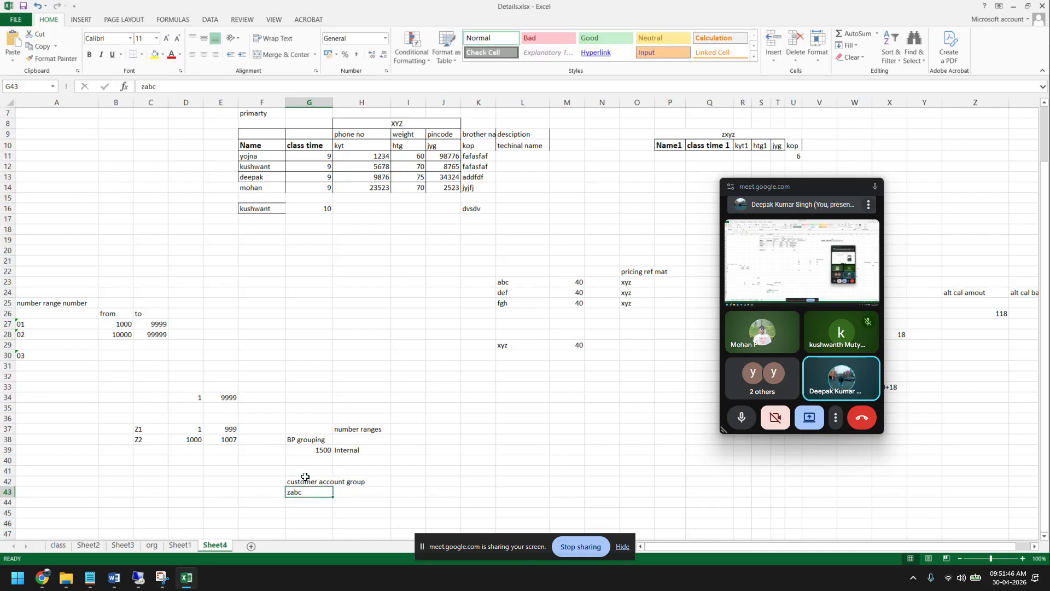
double_click(333, 102)
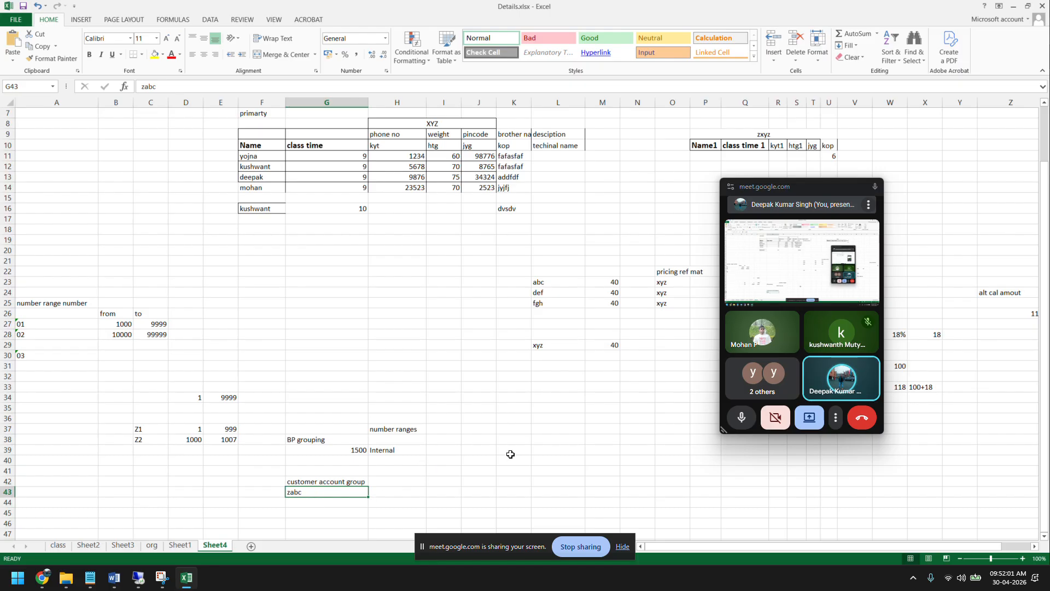
Step: Record number range Z2 for grouping 1500 in J39, with limits 3200000 in K39 and 3999999 in L39
click(476, 451)
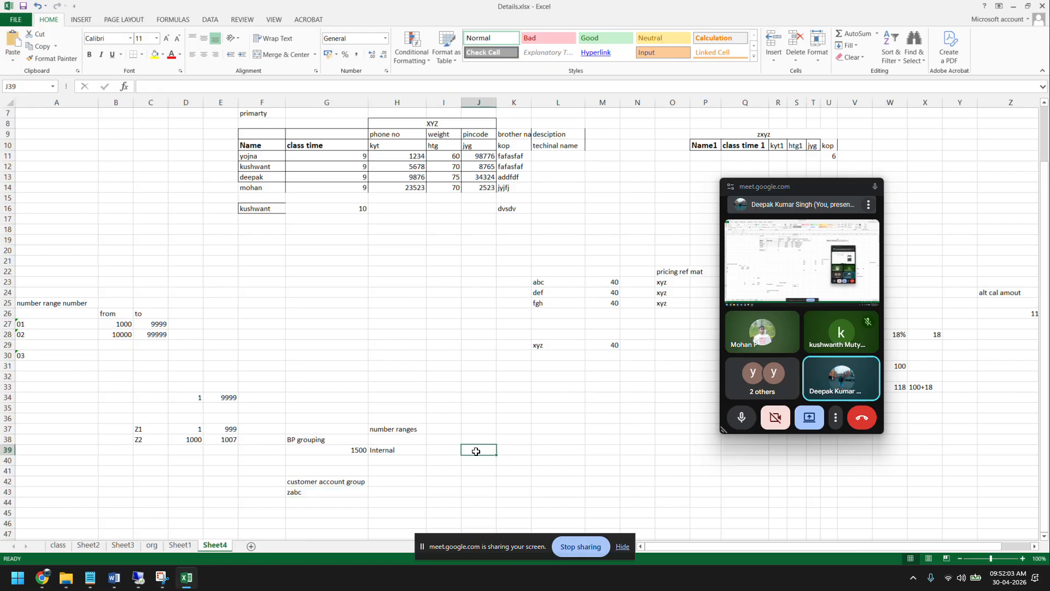
text(Z2)
click(516, 449)
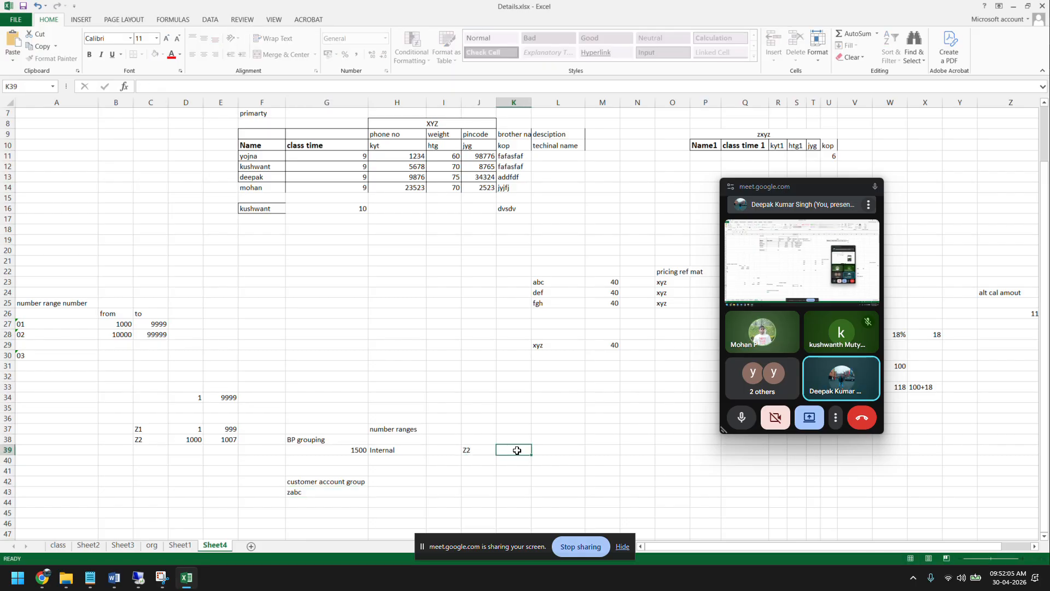
text(3200000)
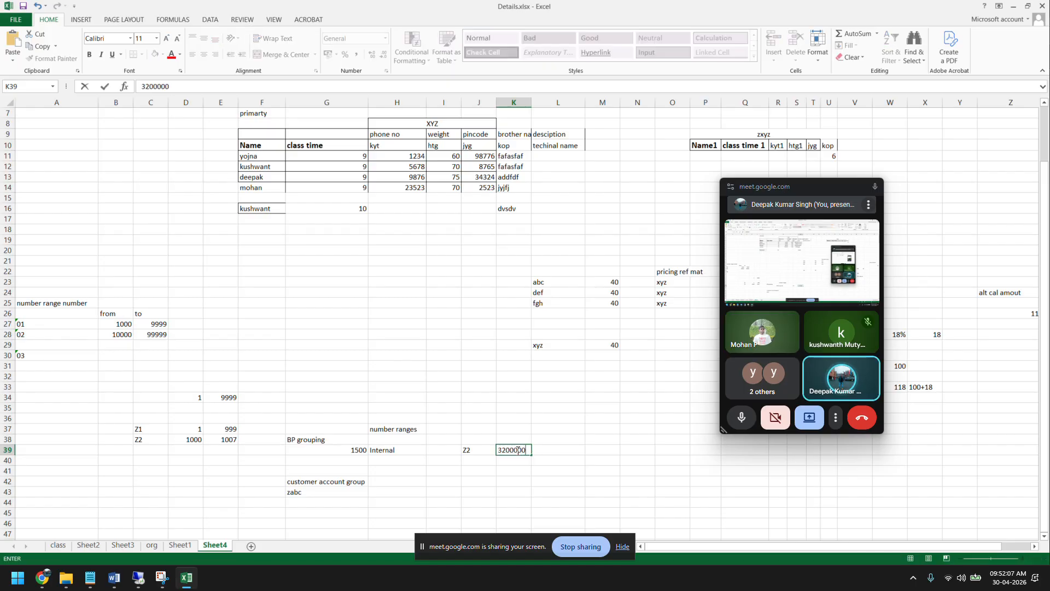
key(Tab)
text(3999999)
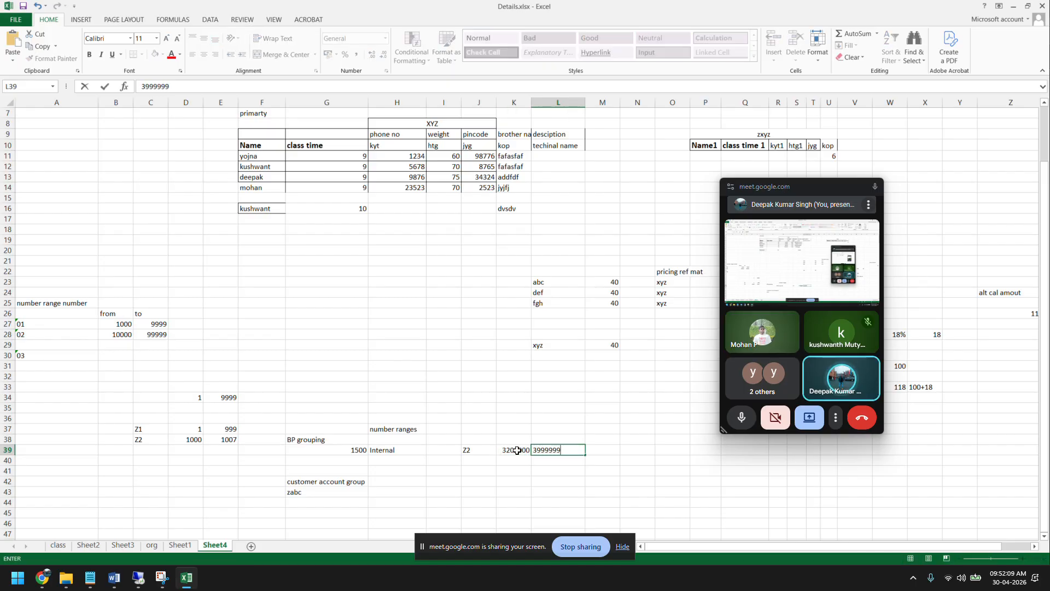
key(Return)
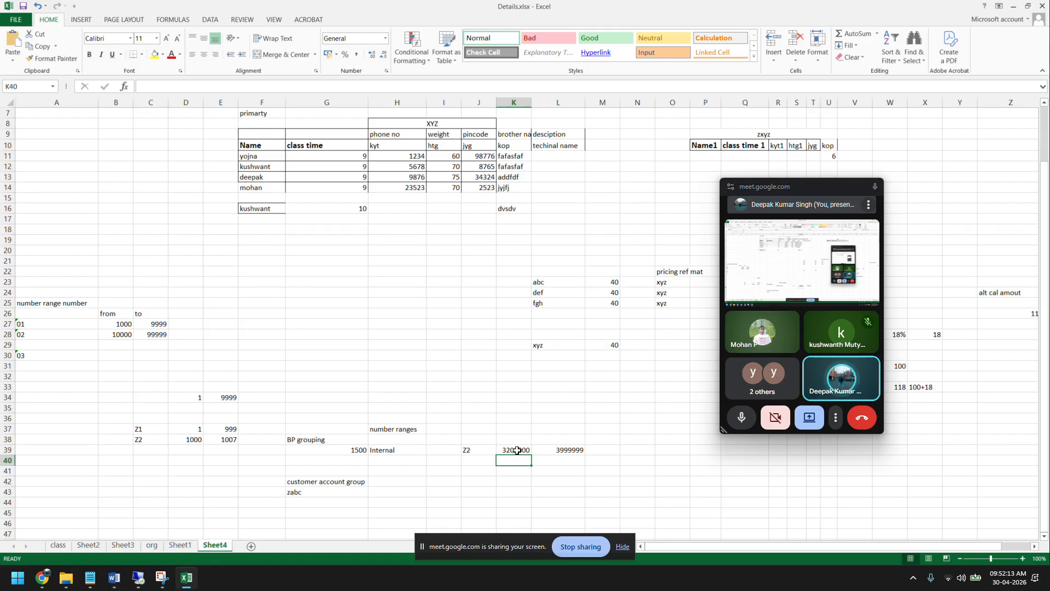
Step: Record number range Z4 for account group zabc in J43, with limits 1 in K43 and 100 in L43
click(358, 449)
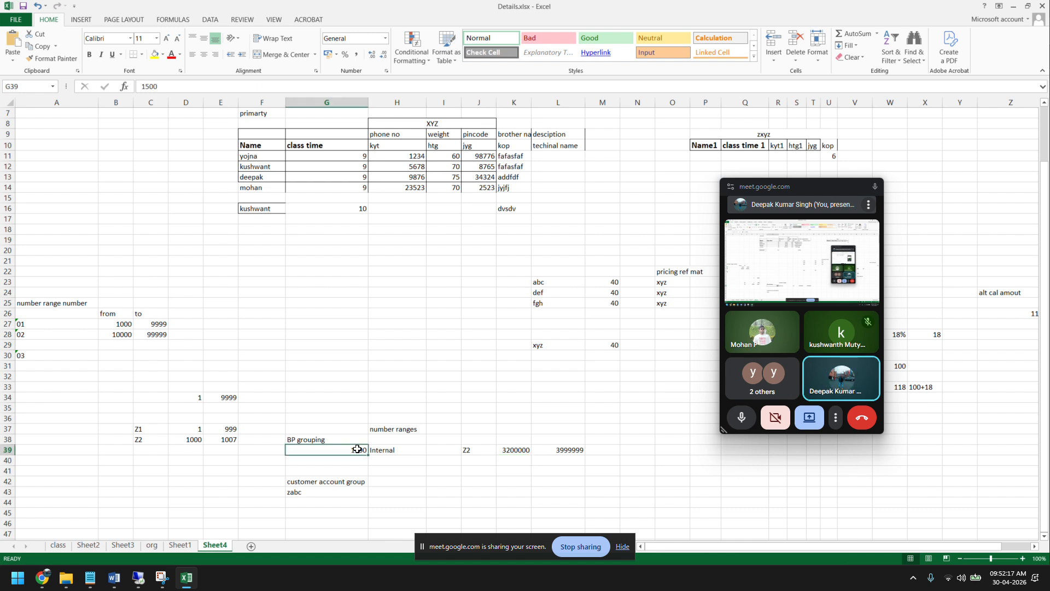
click(317, 493)
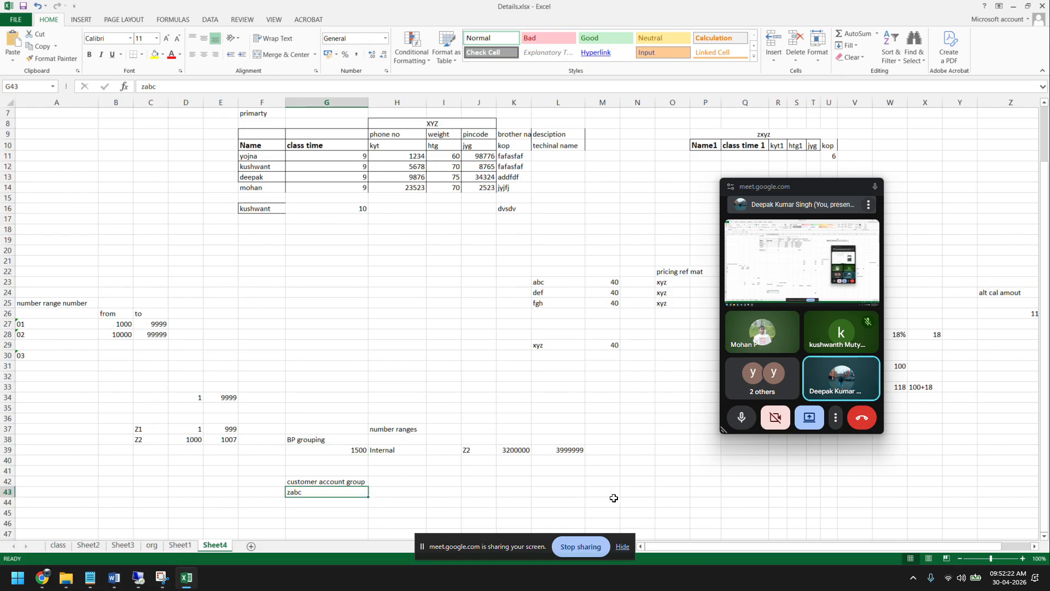
click(472, 493)
text(Z4)
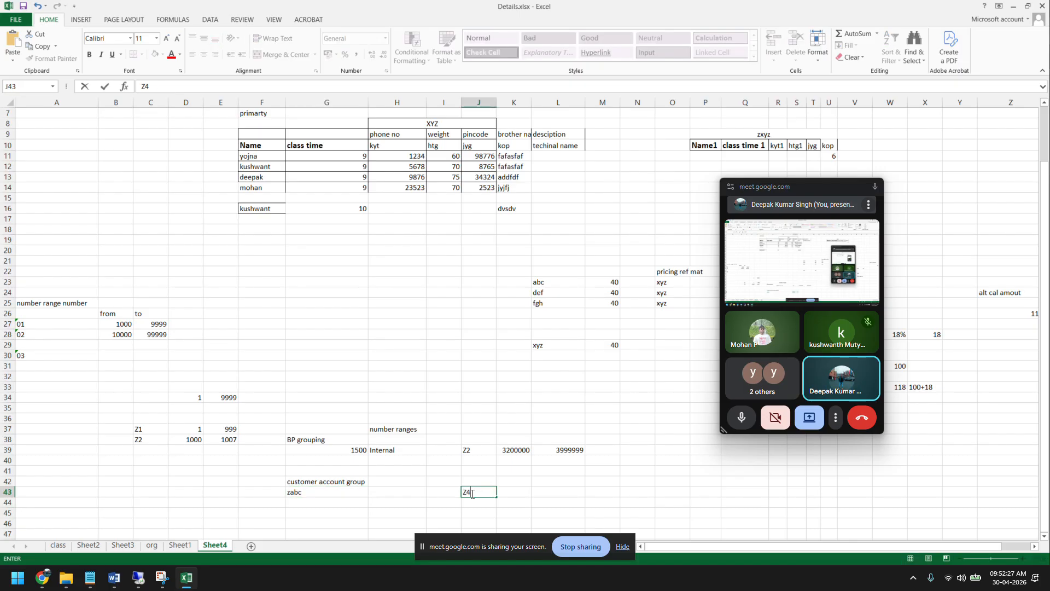
click(482, 479)
drag(516, 492, 543, 490)
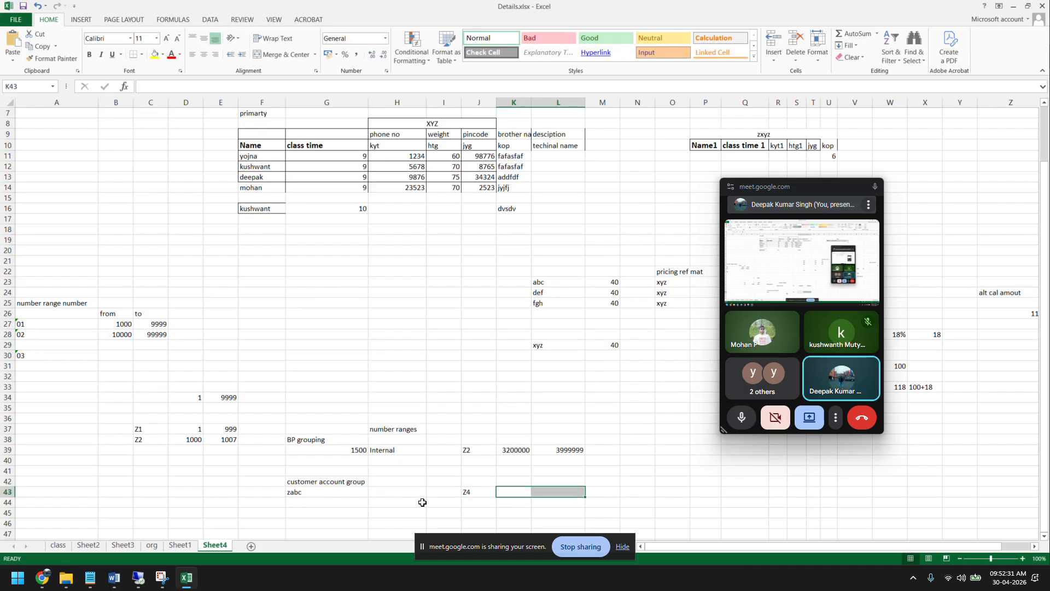
click(513, 491)
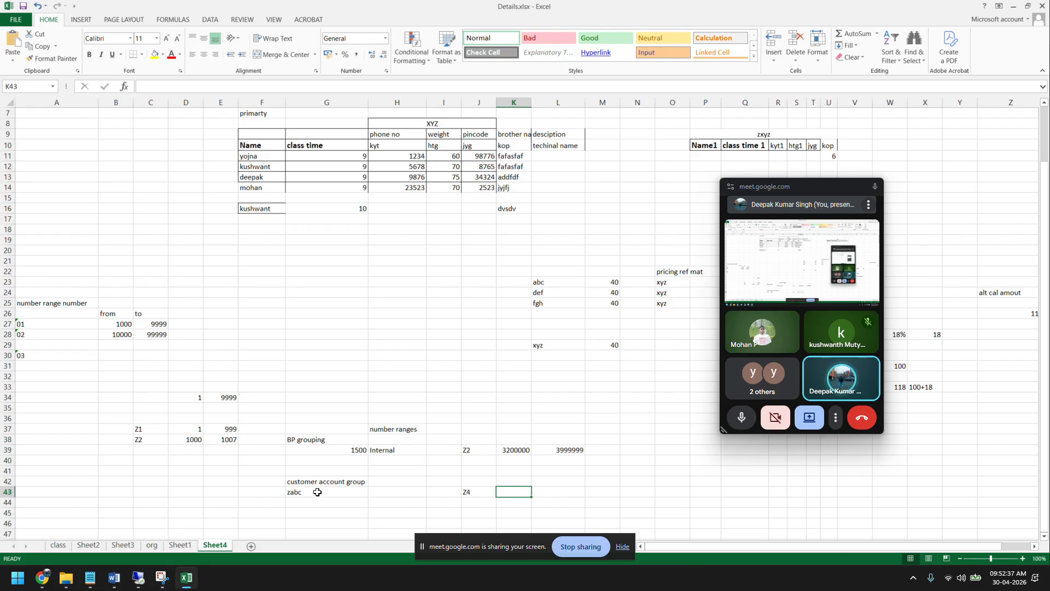
click(476, 490)
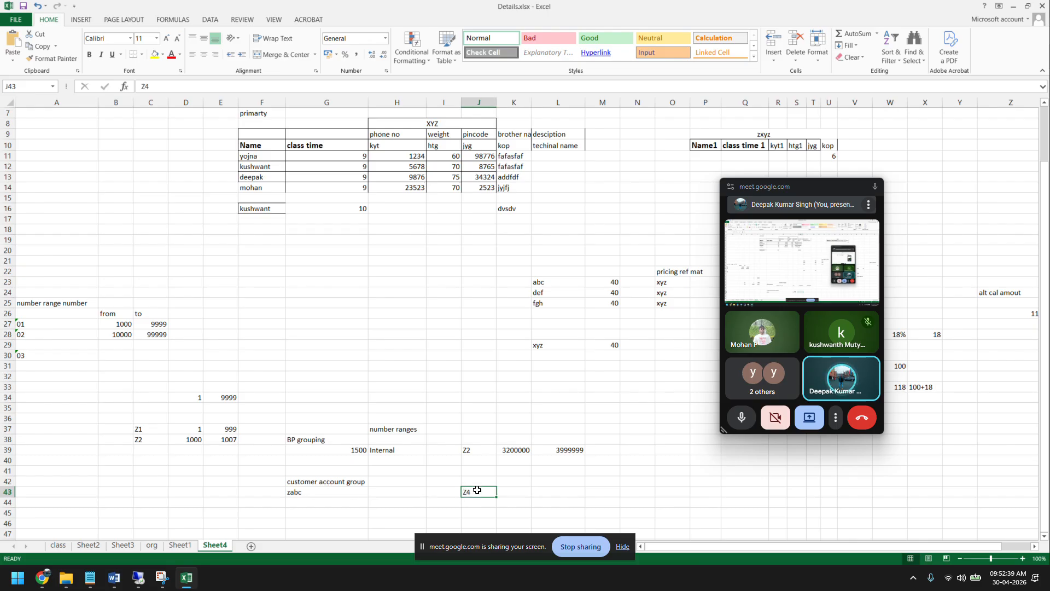
click(514, 491)
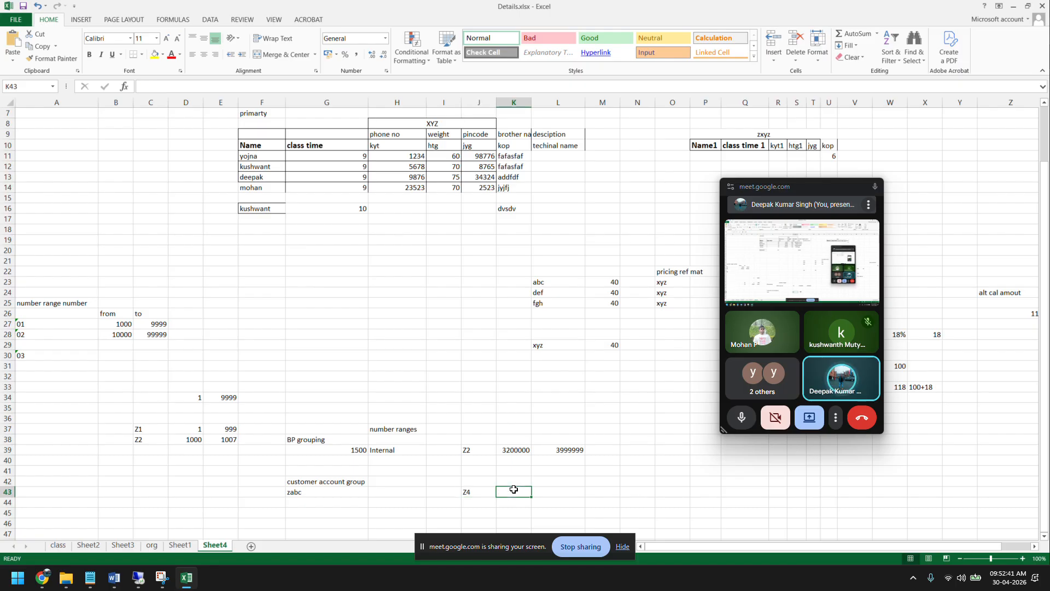
text(1)
click(560, 490)
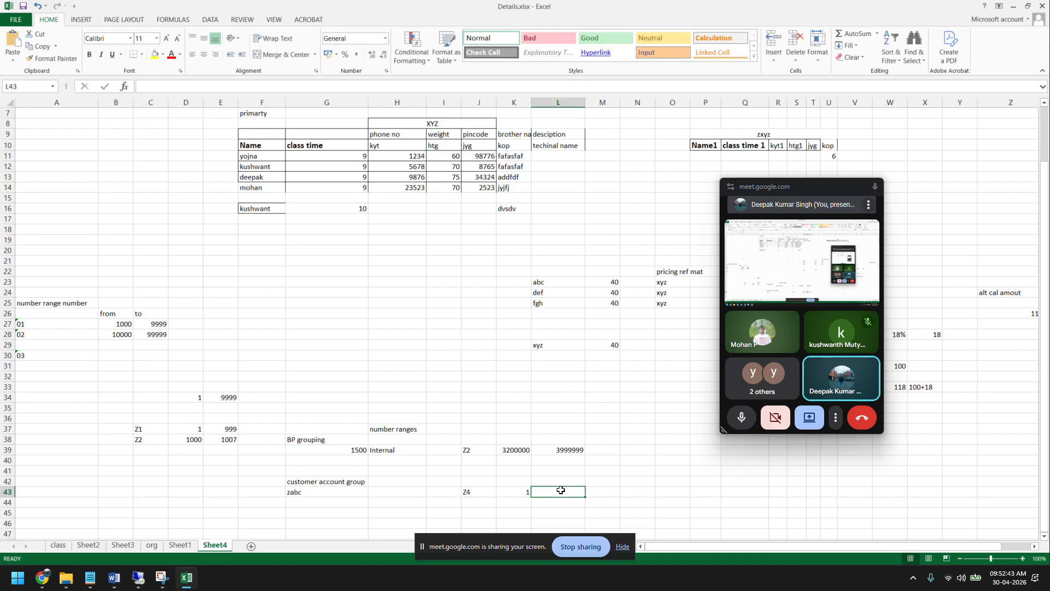
text(100)
key(Return)
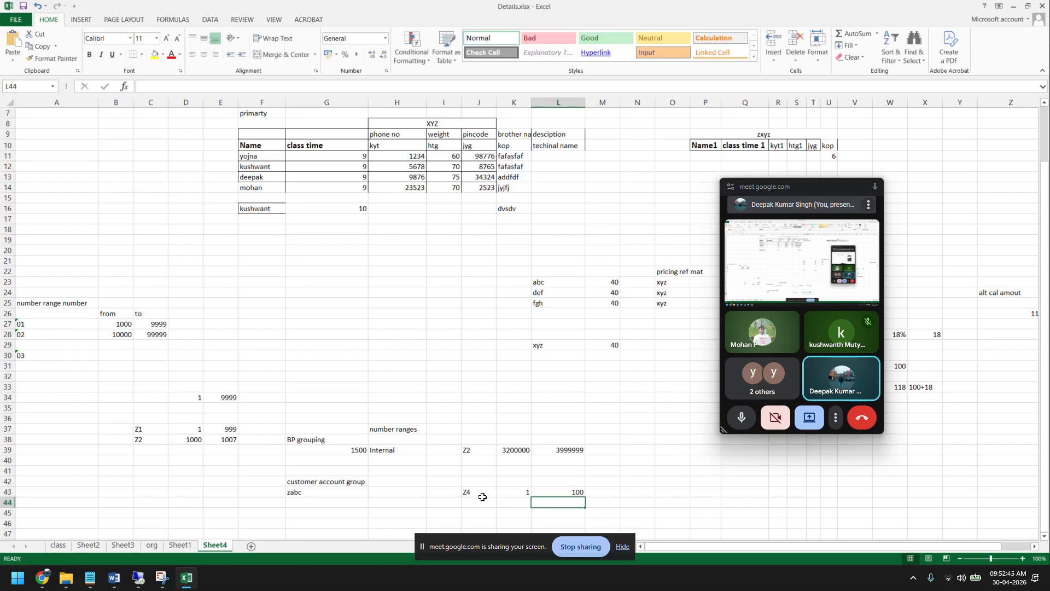
click(480, 501)
click(364, 448)
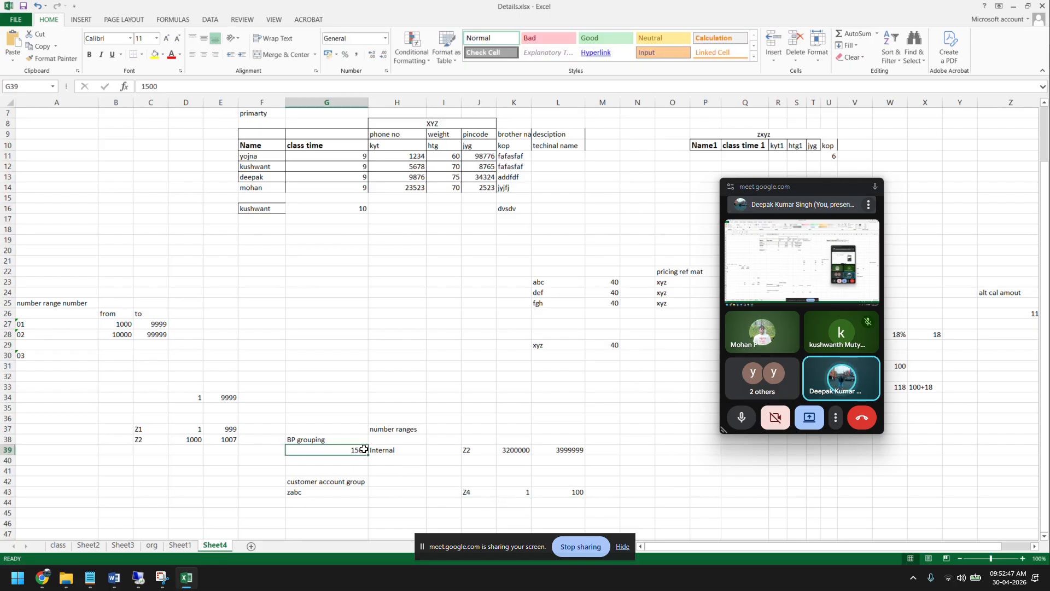
click(332, 491)
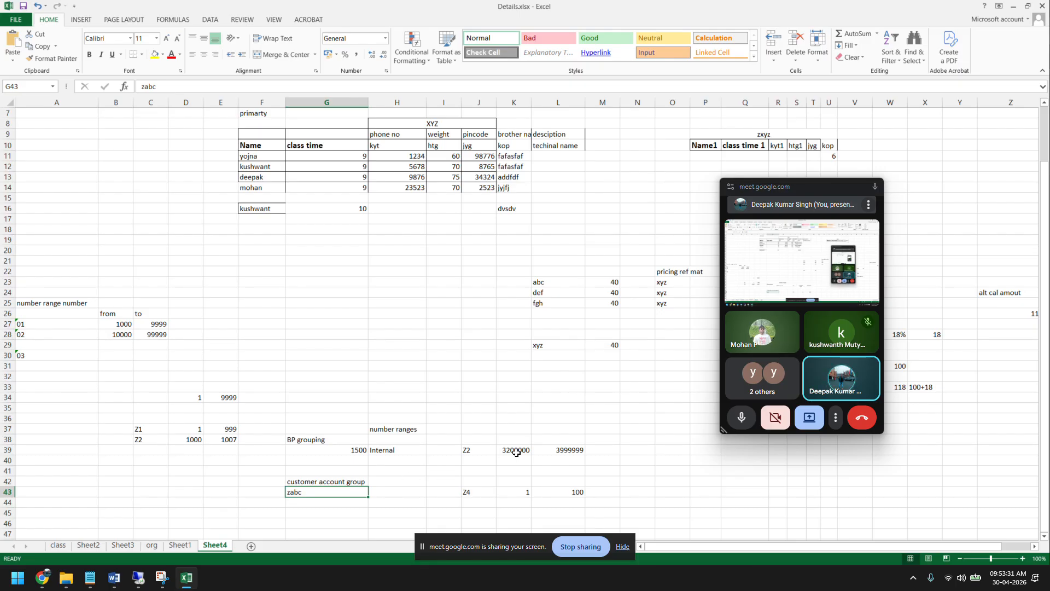
Step: Copy the number range limits from K39:L39 into K43:L43 for customer account group zabc
drag(516, 452, 544, 452)
key(ctrl+c)
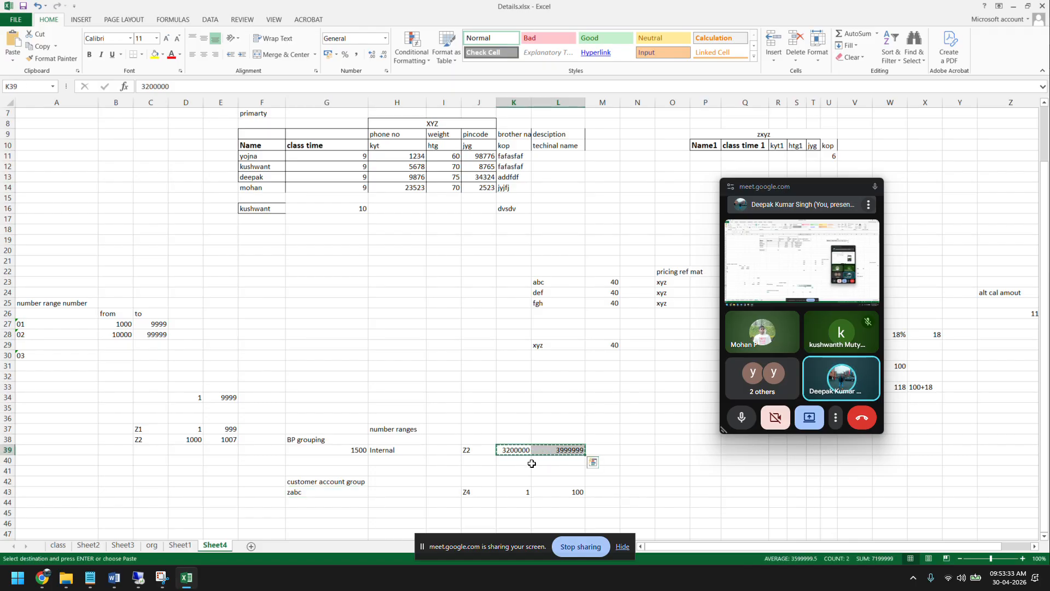
click(516, 491)
key(ctrl+v)
click(480, 448)
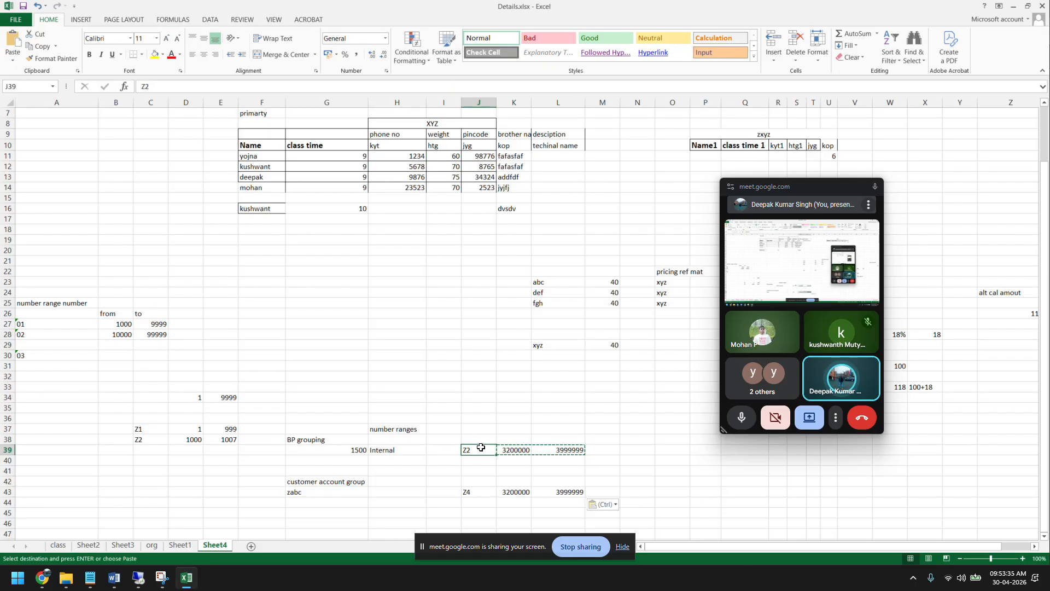
drag(309, 441, 561, 457)
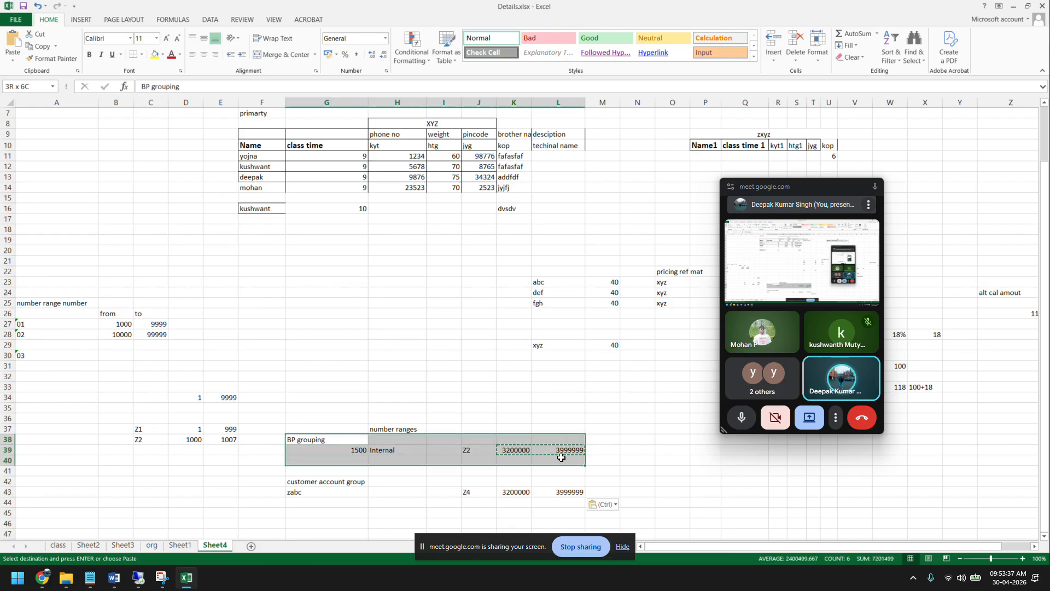
drag(307, 485, 565, 493)
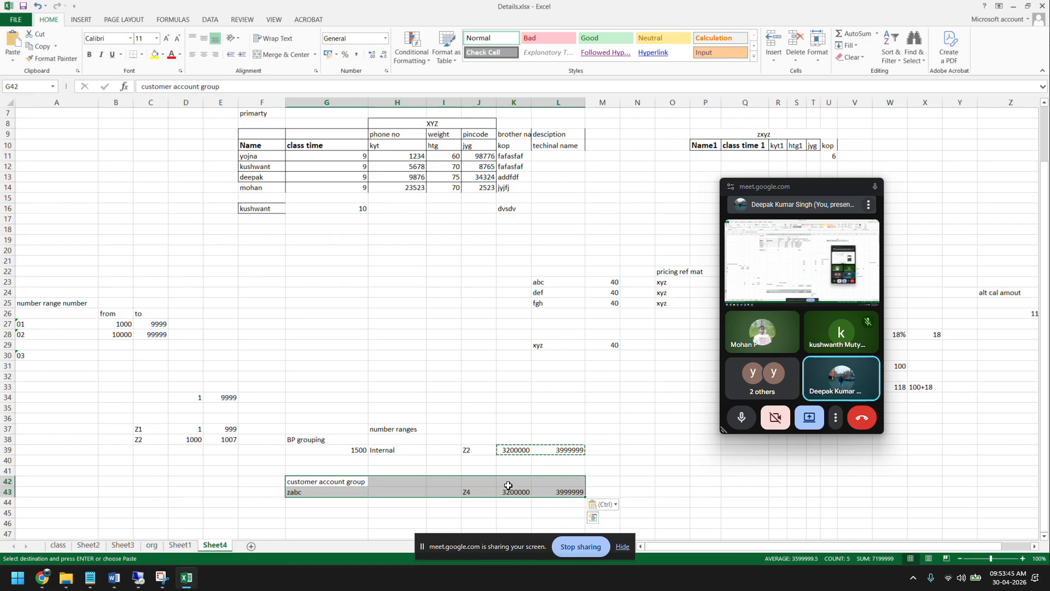
click(454, 473)
drag(353, 450, 563, 450)
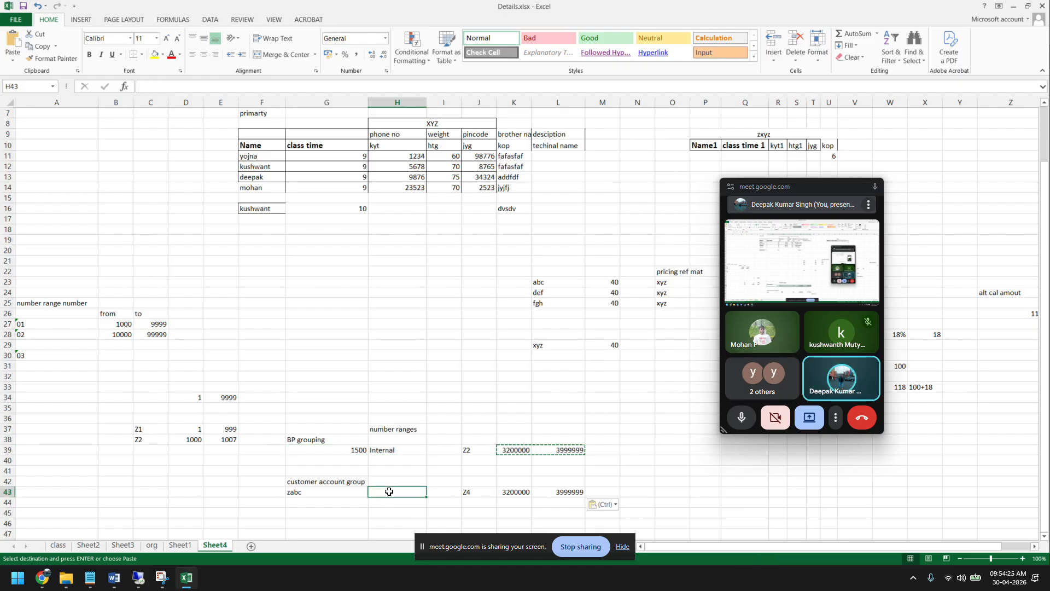
Step: Enter "Internal" in H43 beside the zabc customer account group
click(389, 492)
text(Internal)
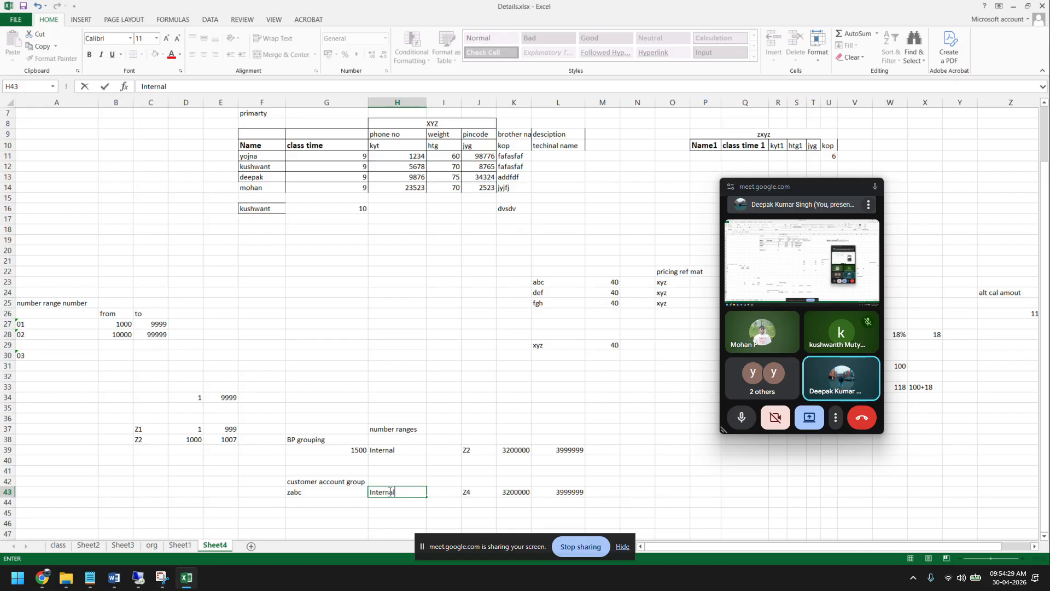
key(Return)
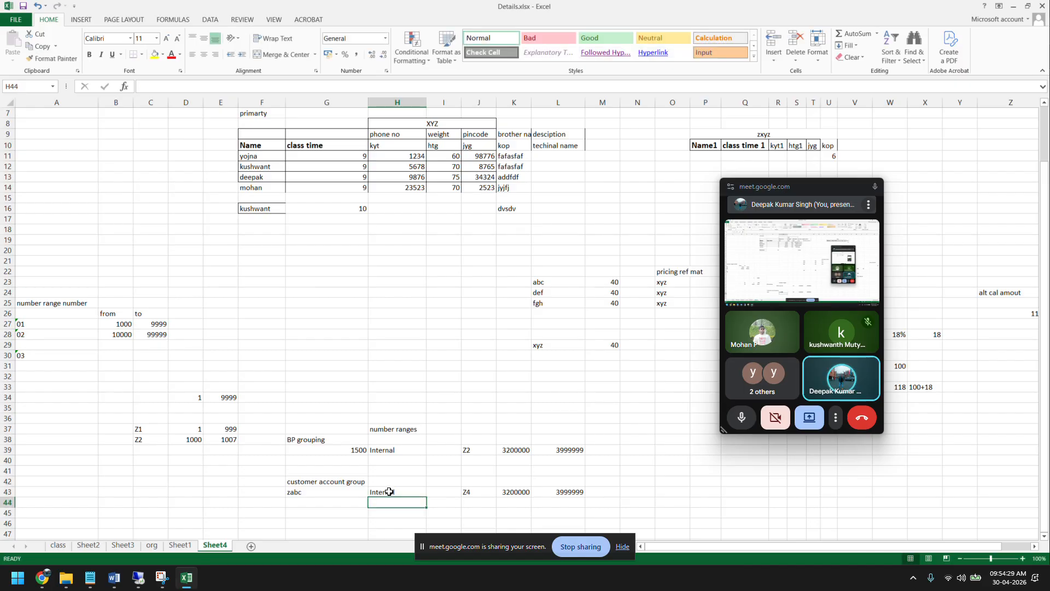
click(357, 448)
click(325, 491)
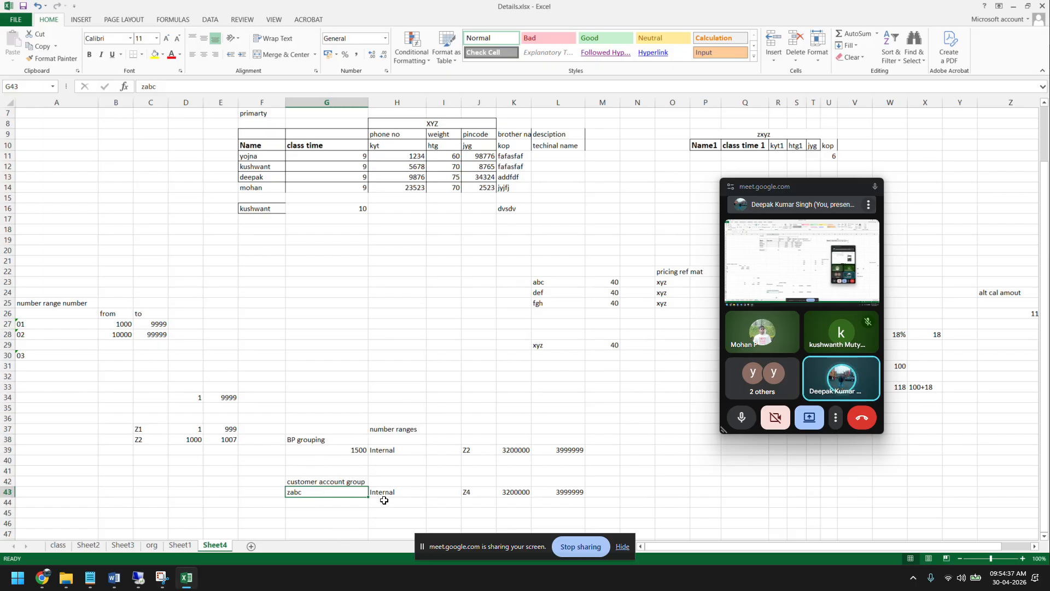
Step: Change the numbering type of account group zabc in H43 to "External"
click(383, 494)
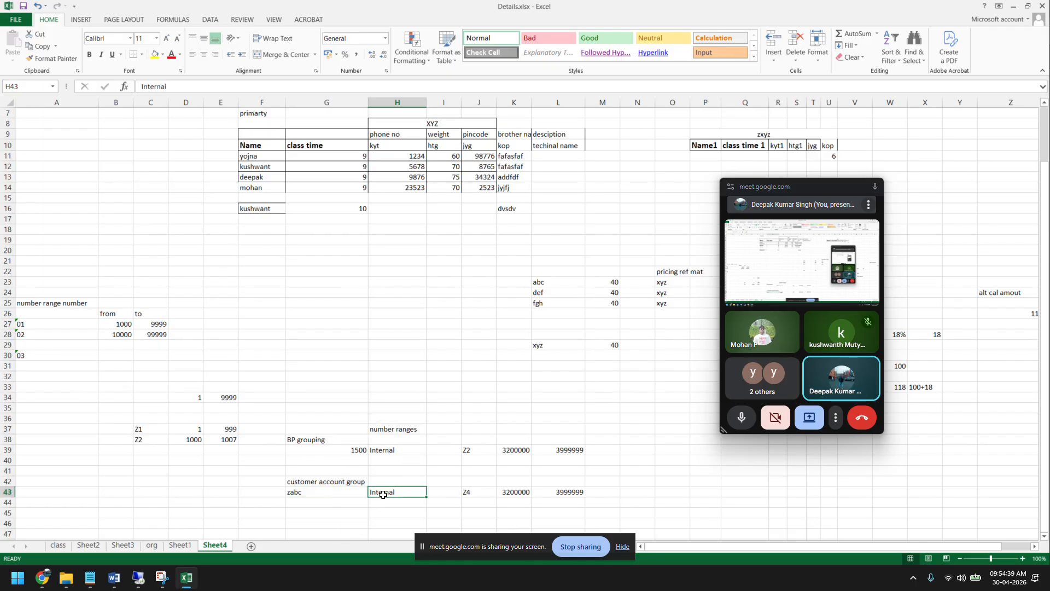
text(External)
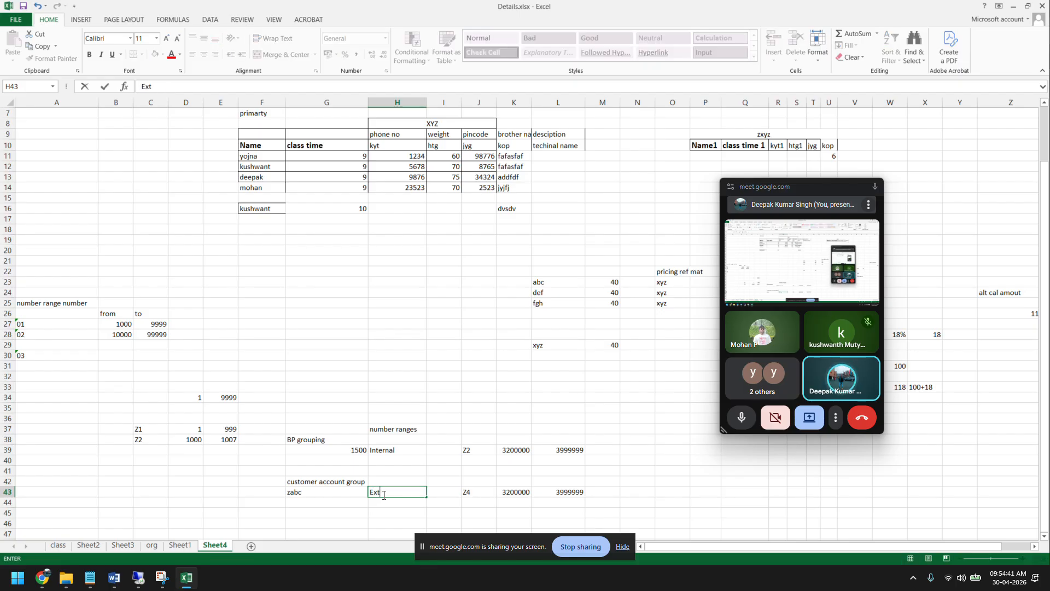
key(Return)
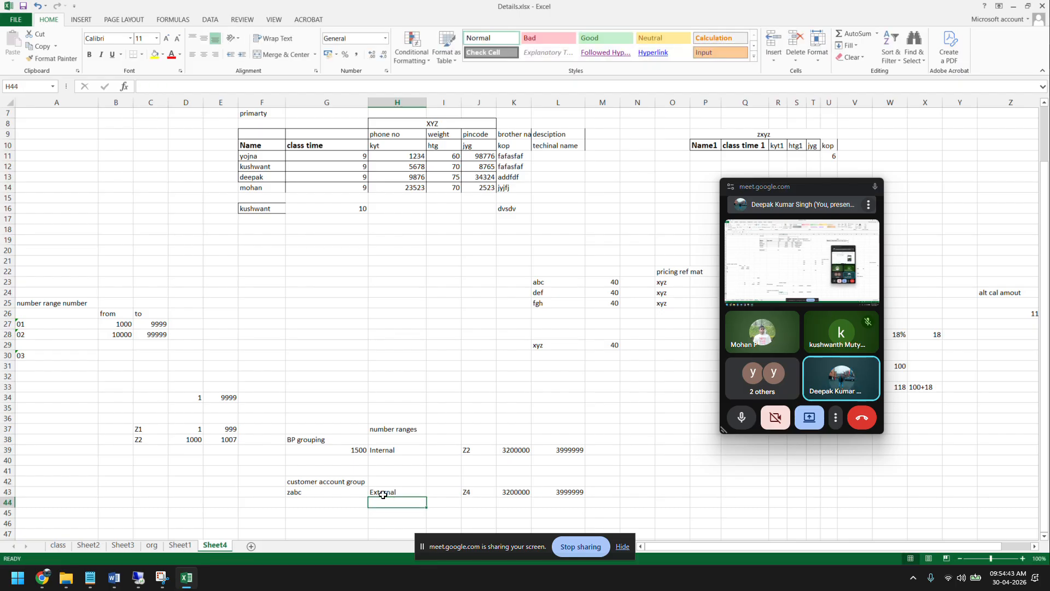
Step: Compare the numbering types and number ranges of BP grouping 1500 in row 39 and account group zabc in row 43
click(394, 489)
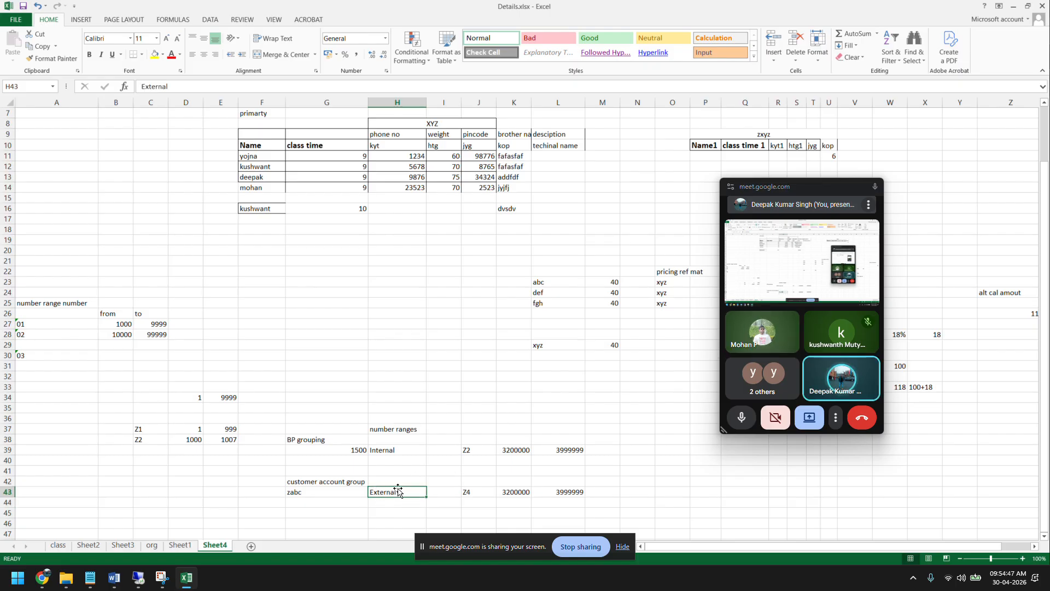
click(390, 451)
drag(476, 453, 558, 452)
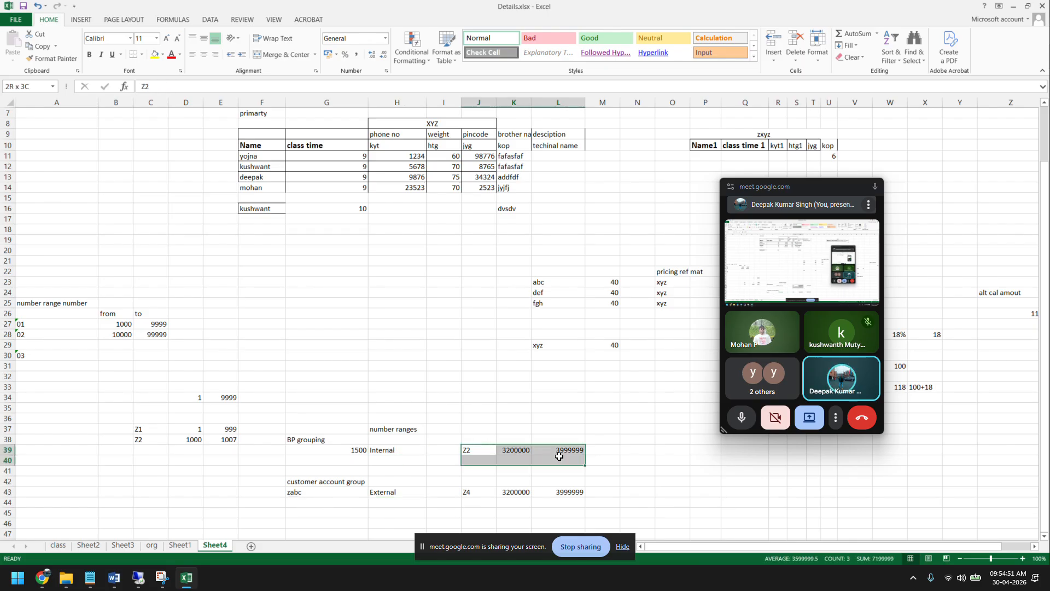
drag(487, 492, 551, 491)
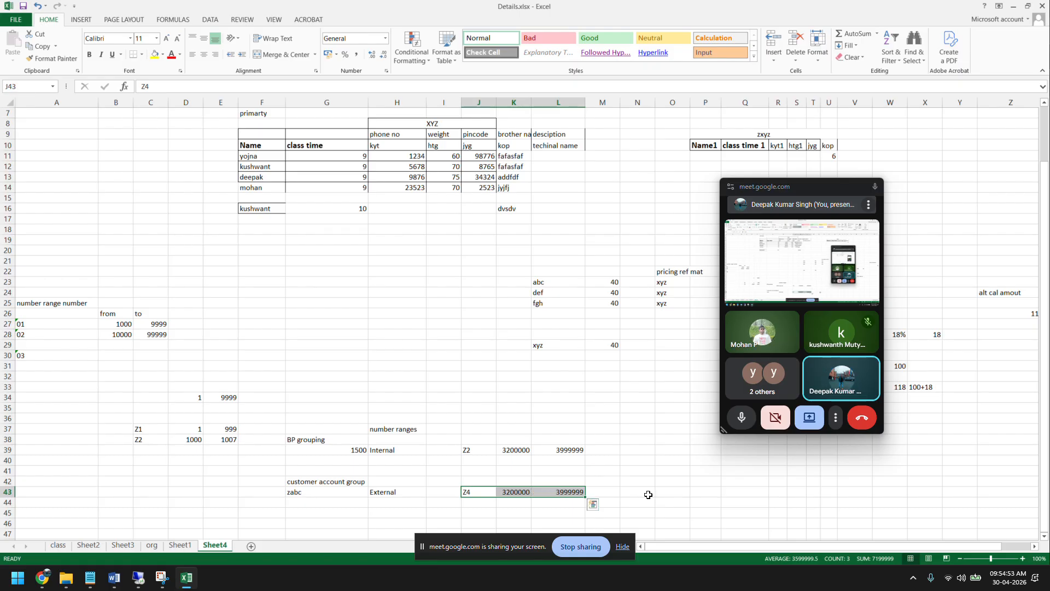
click(647, 494)
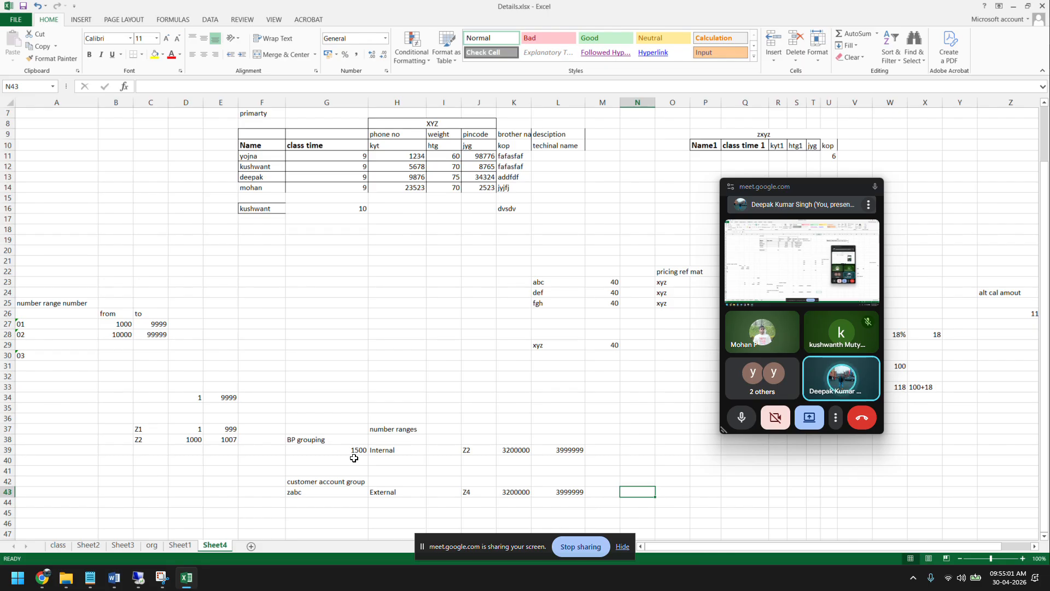
drag(307, 447, 405, 449)
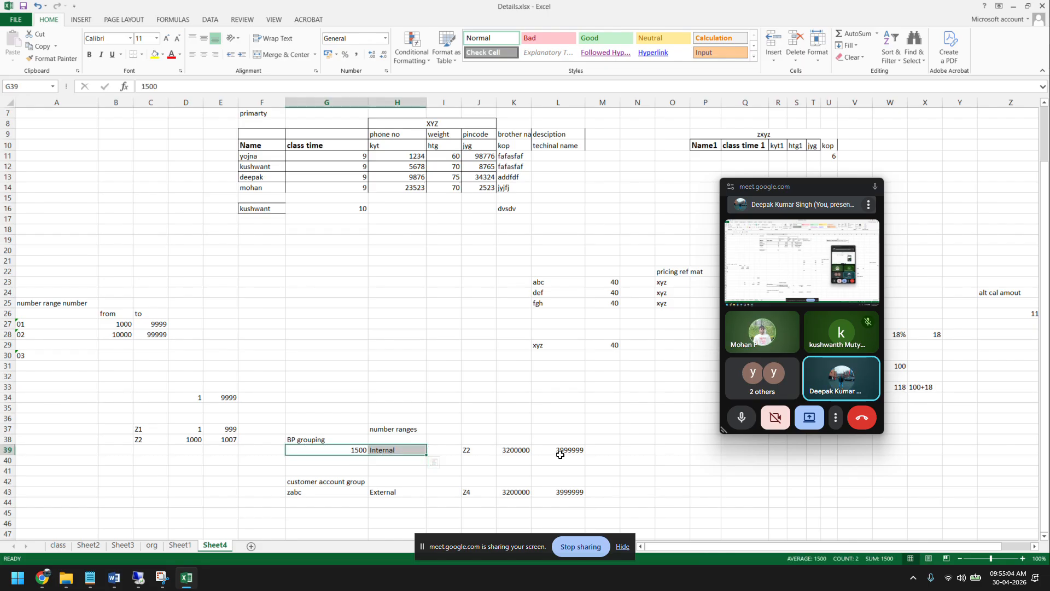
click(643, 449)
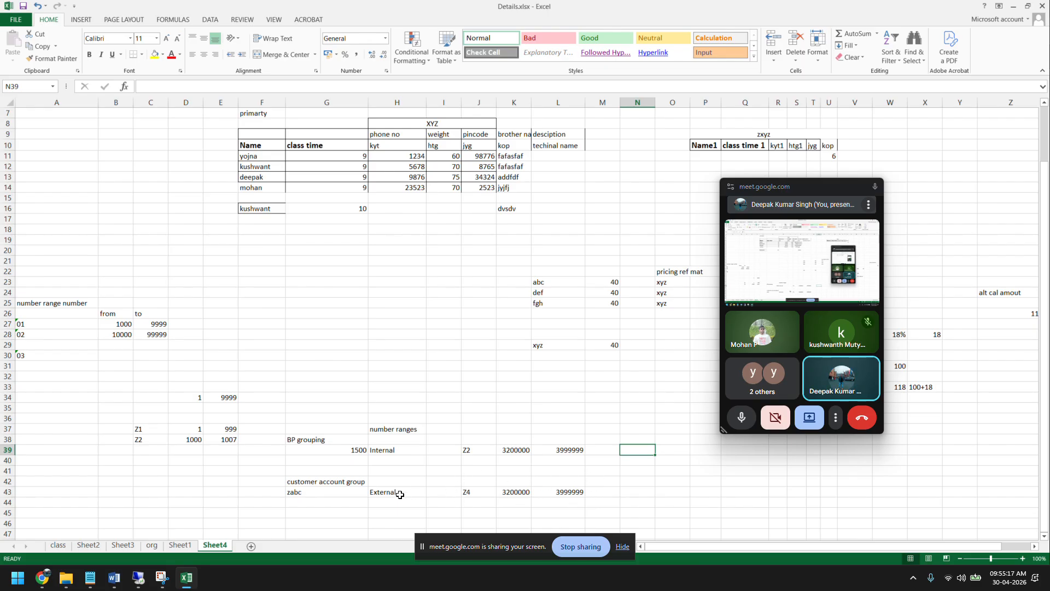
click(318, 491)
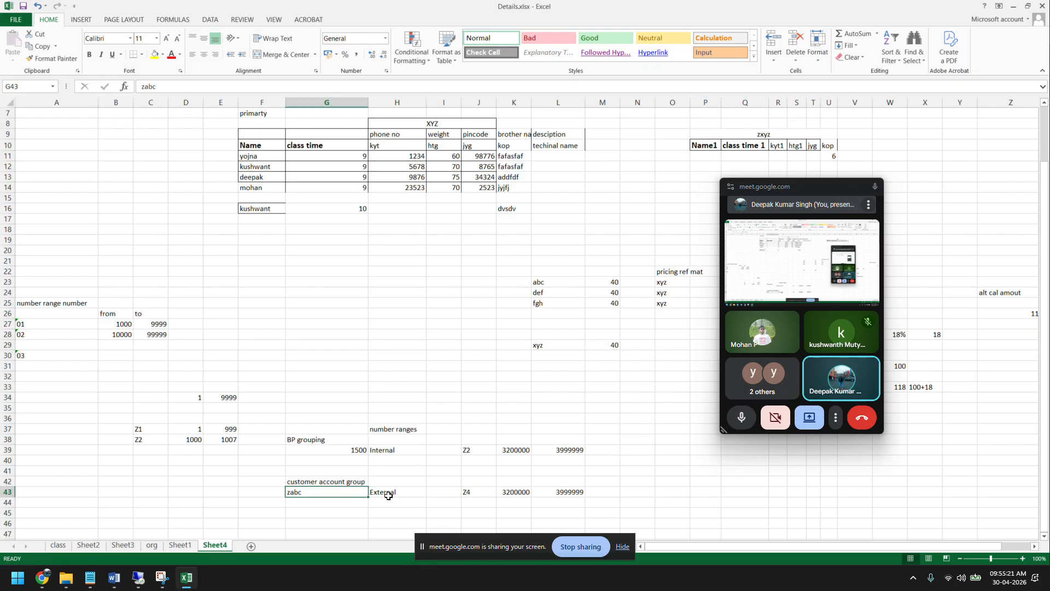
click(391, 492)
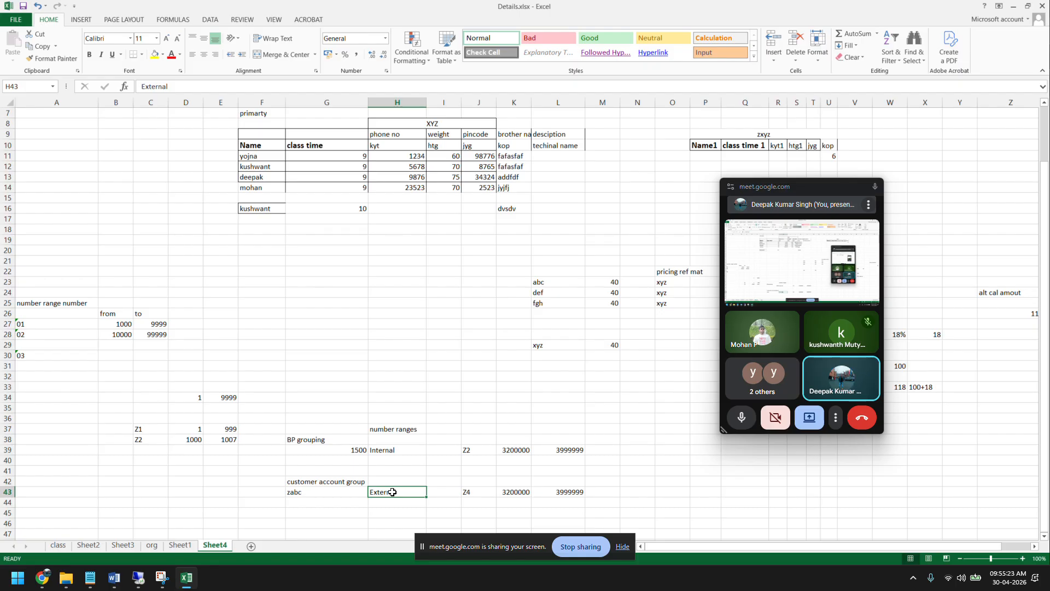
Step: Enter 1500 in G46, "azbc" in H46 and "same number range" in I46, and widen column I to fit the note
scroll(392, 491, down, 2)
click(322, 461)
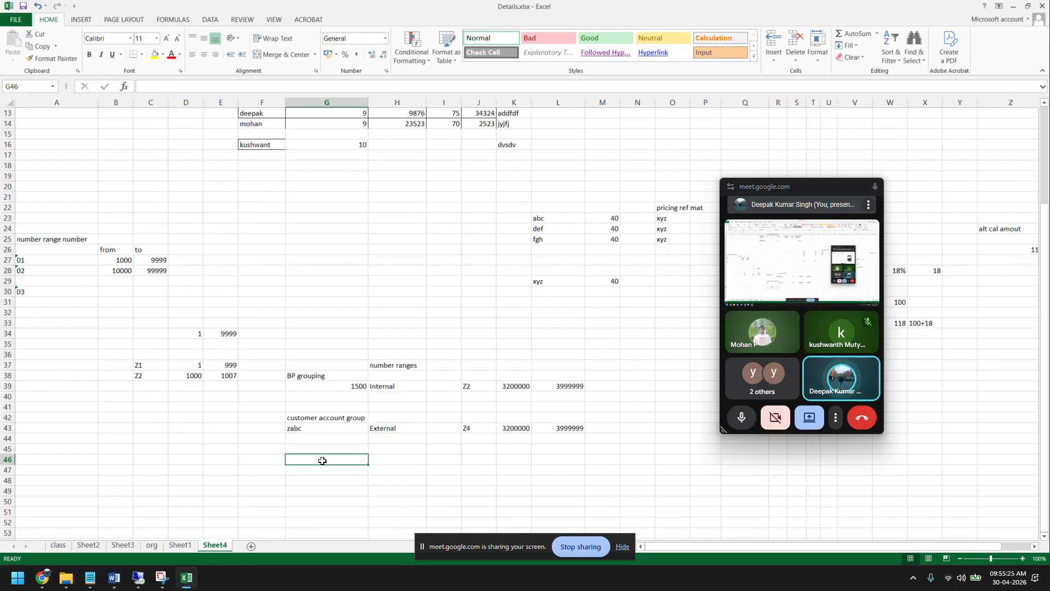
text(15)
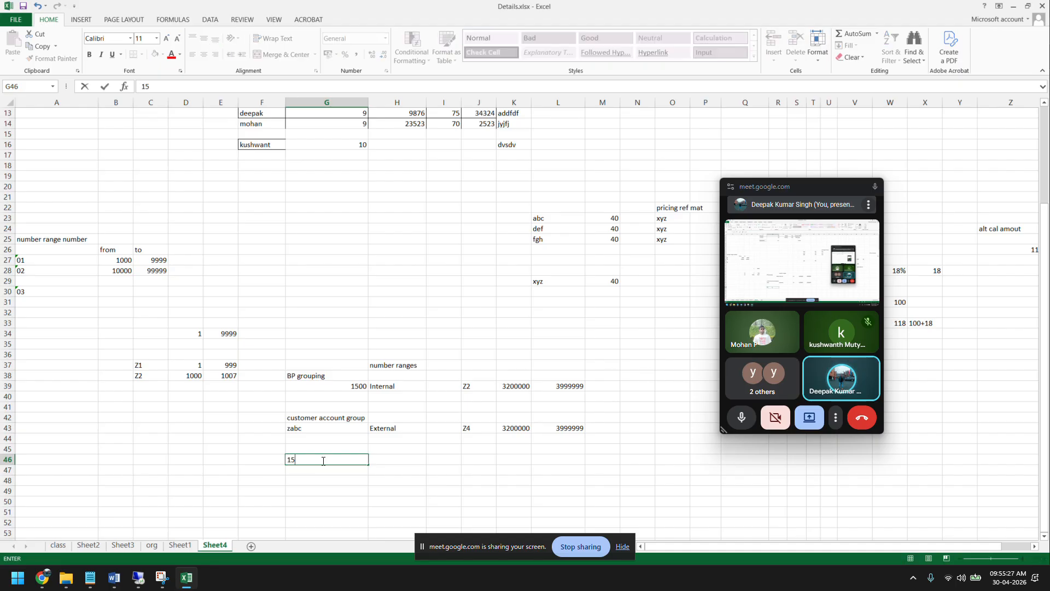
text(00)
key(Tab)
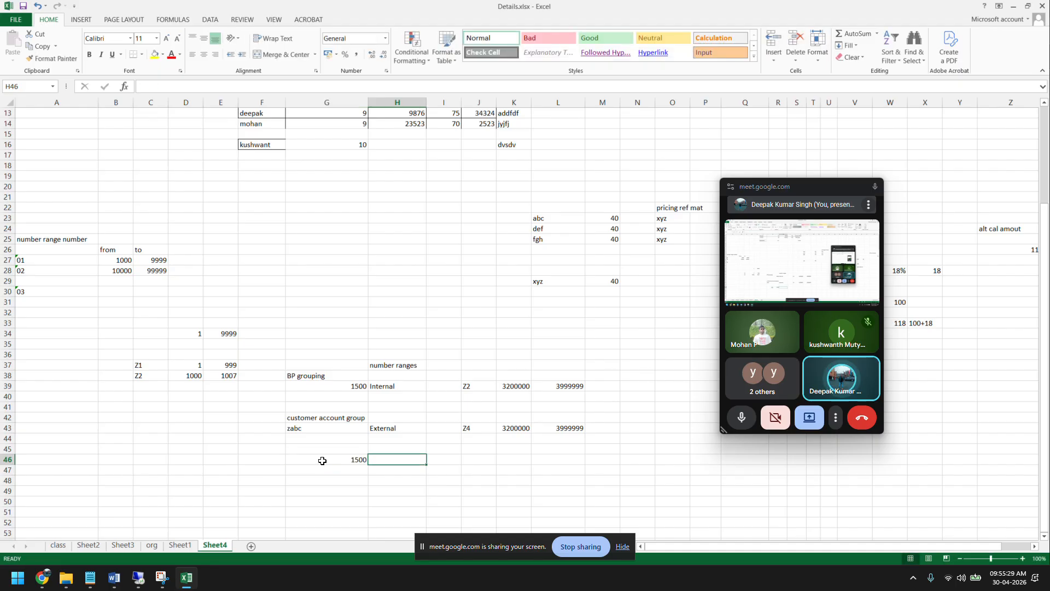
text(azbc)
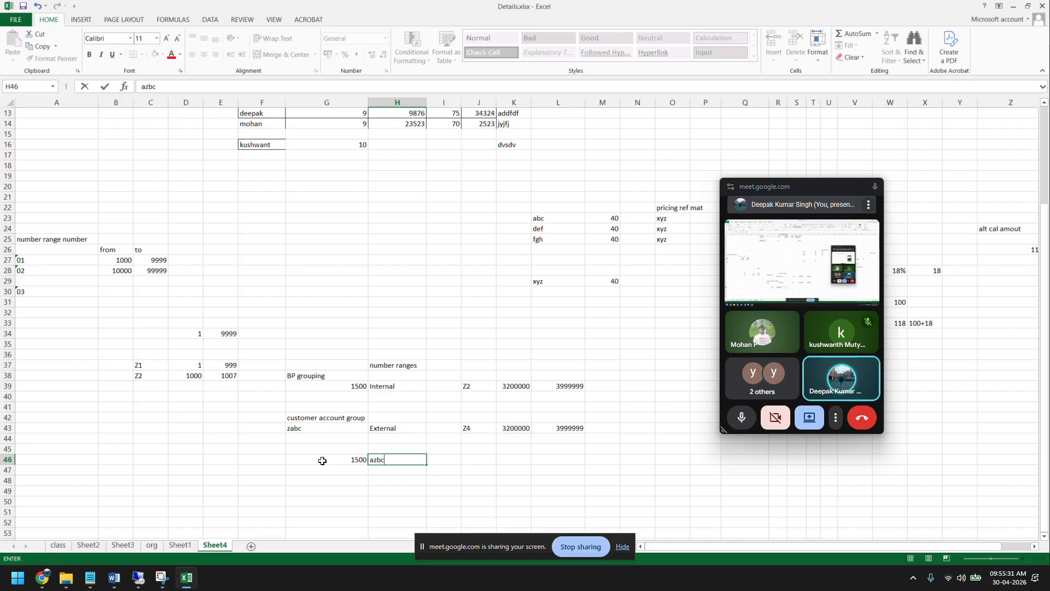
key(Tab)
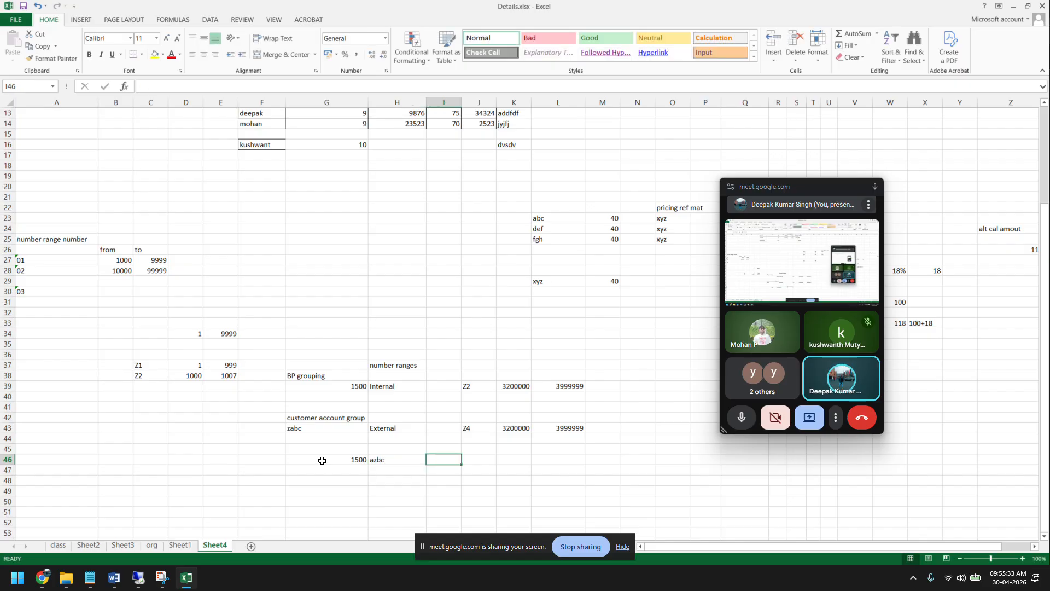
text(sam)
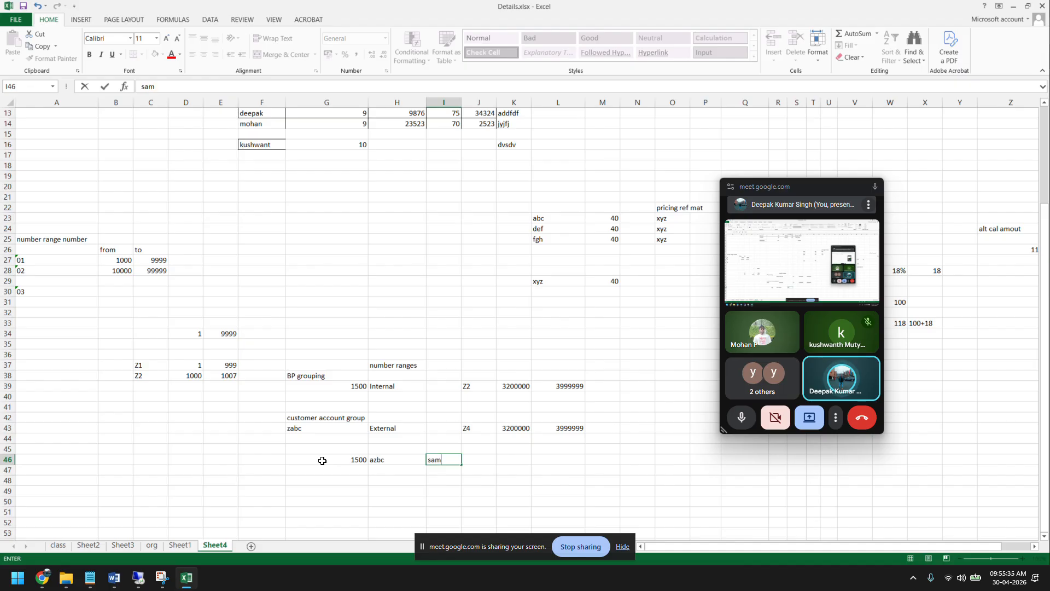
text(e number)
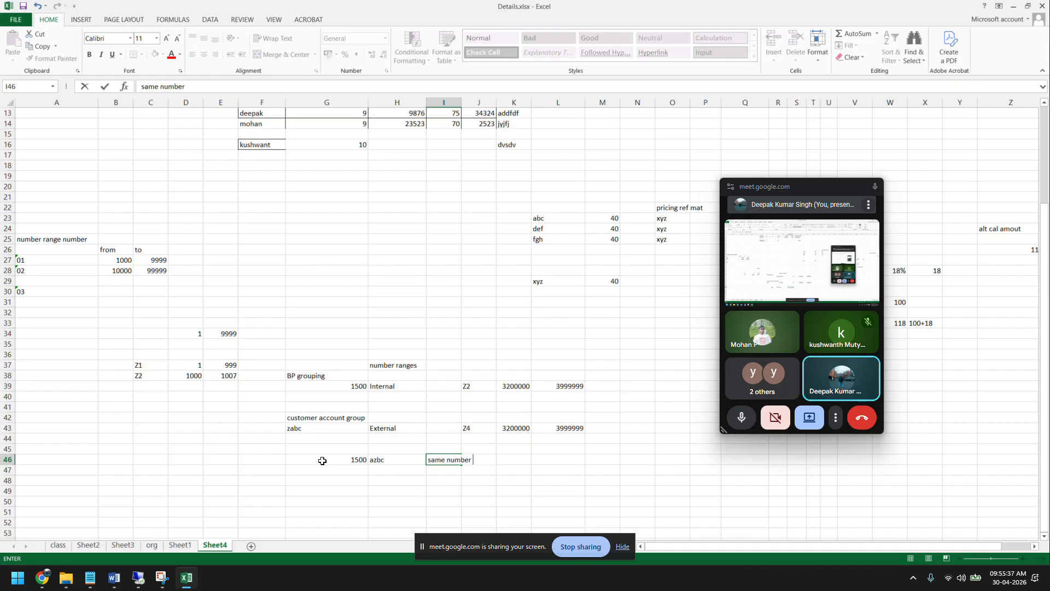
text( range)
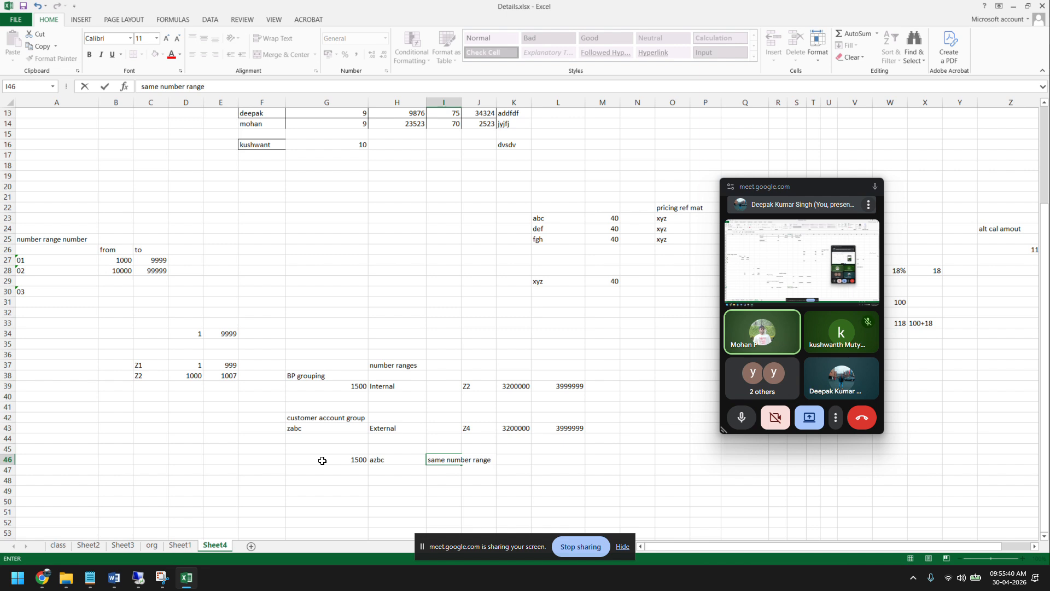
click(400, 459)
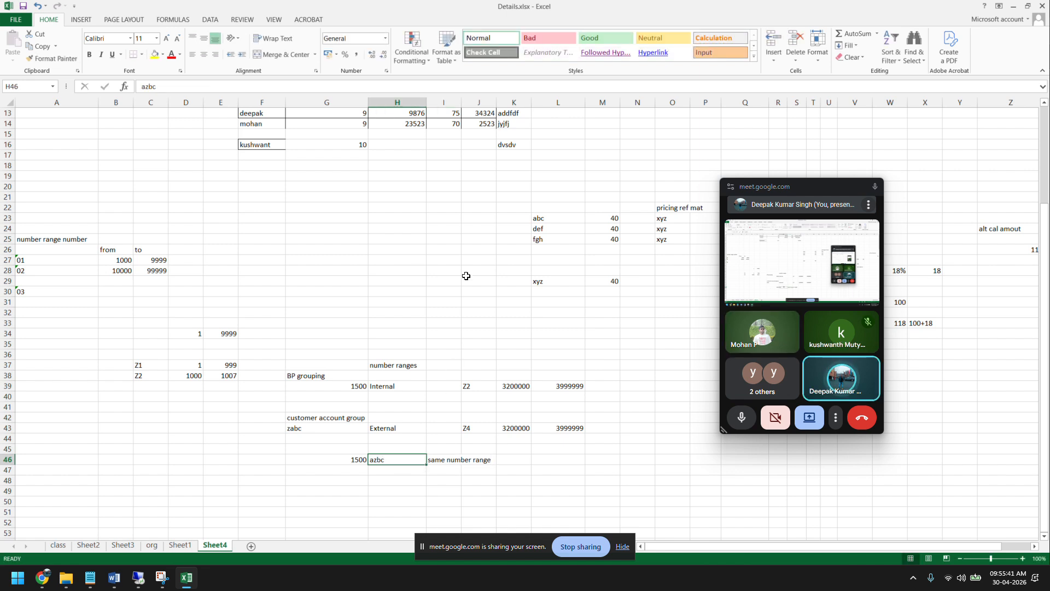
drag(459, 106, 499, 106)
click(531, 427)
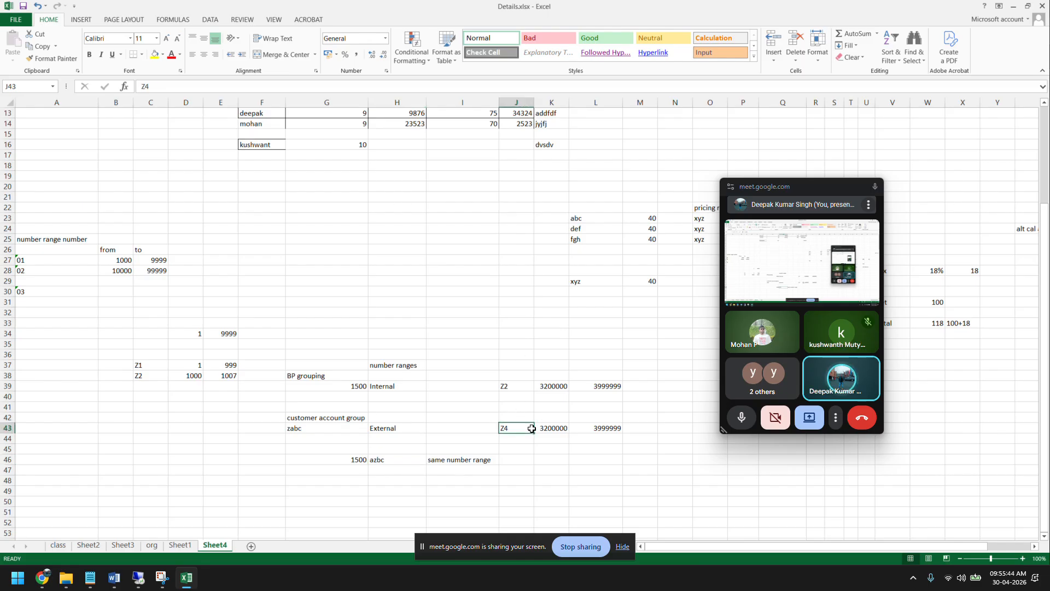
Step: Set the numbering type of account group zabc in H43 back to "Internal"
click(399, 428)
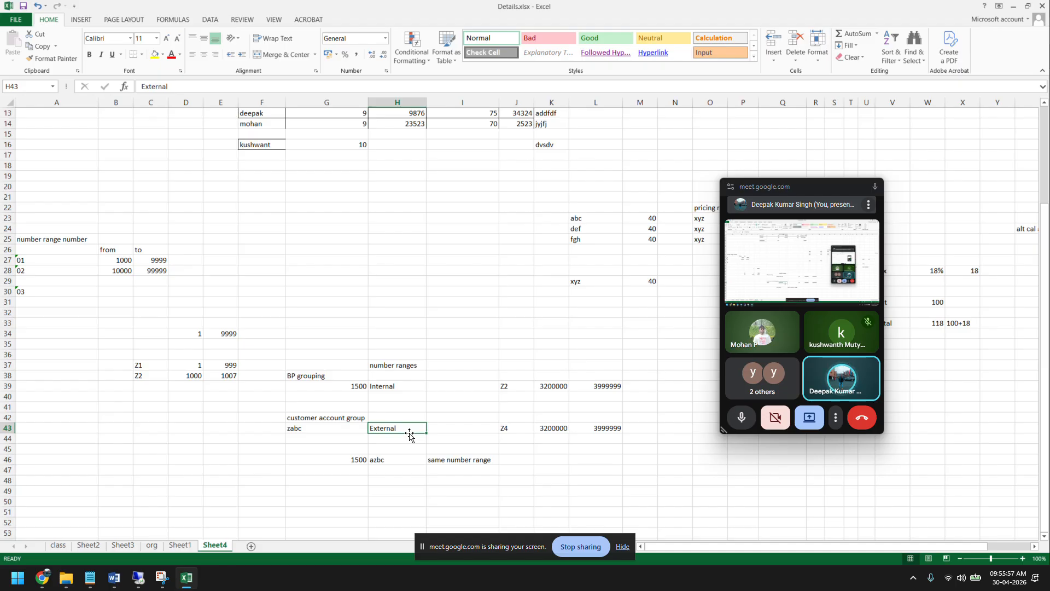
text(Internal)
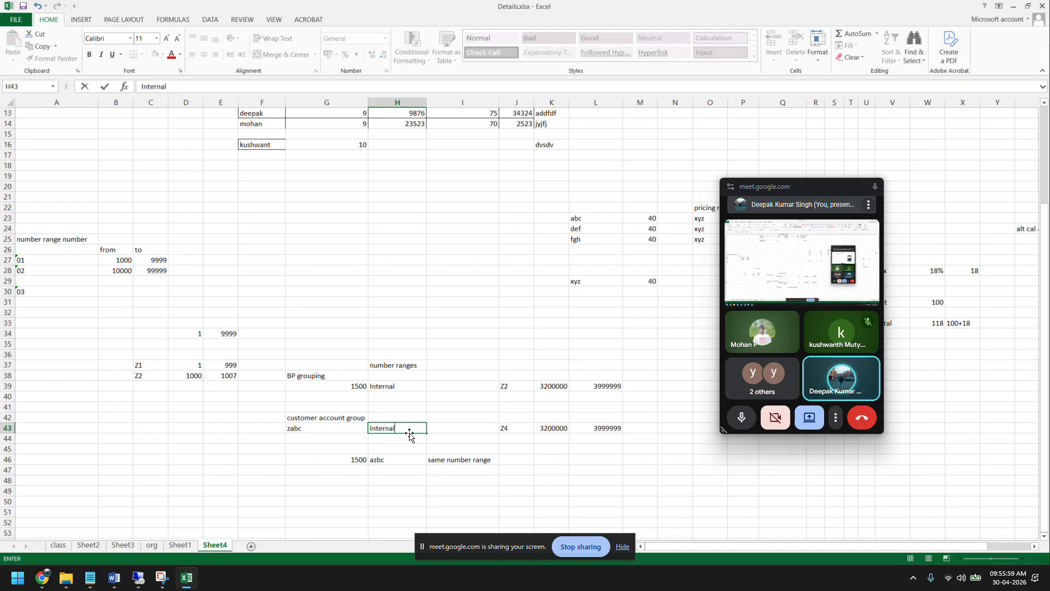
key(Return)
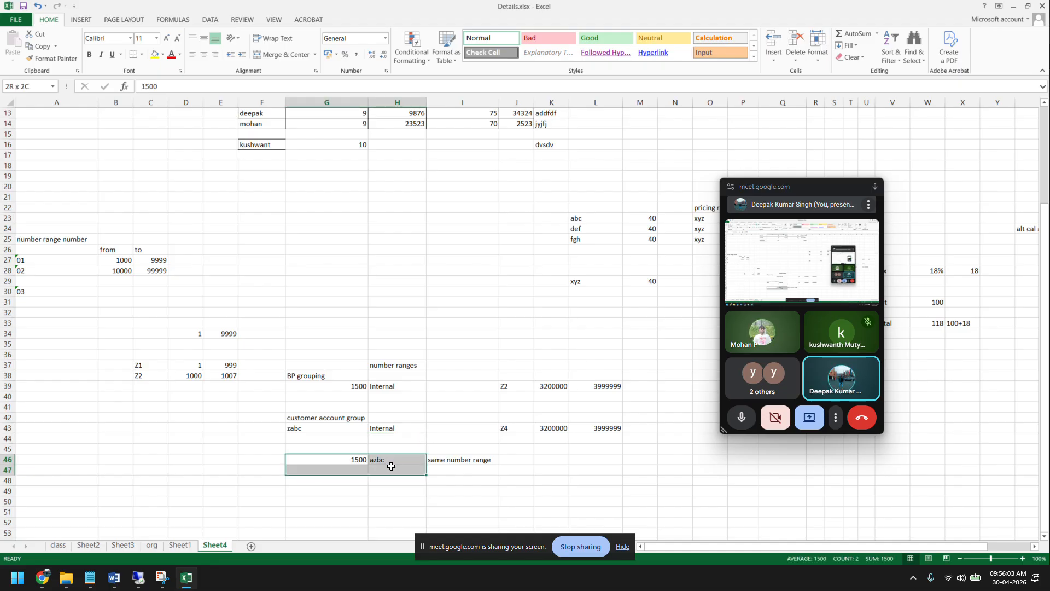
click(454, 459)
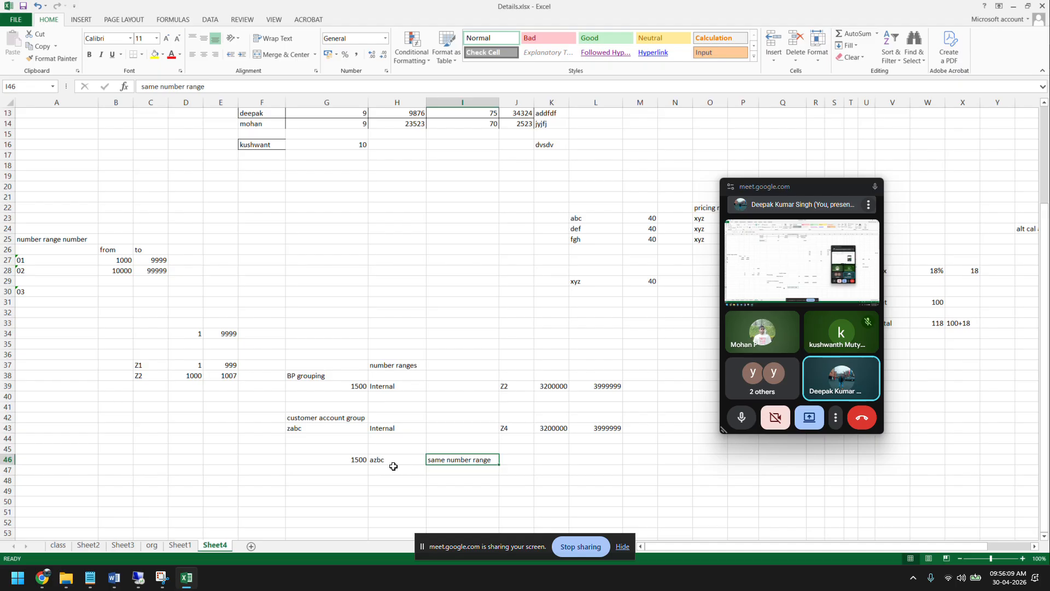
drag(356, 459, 438, 460)
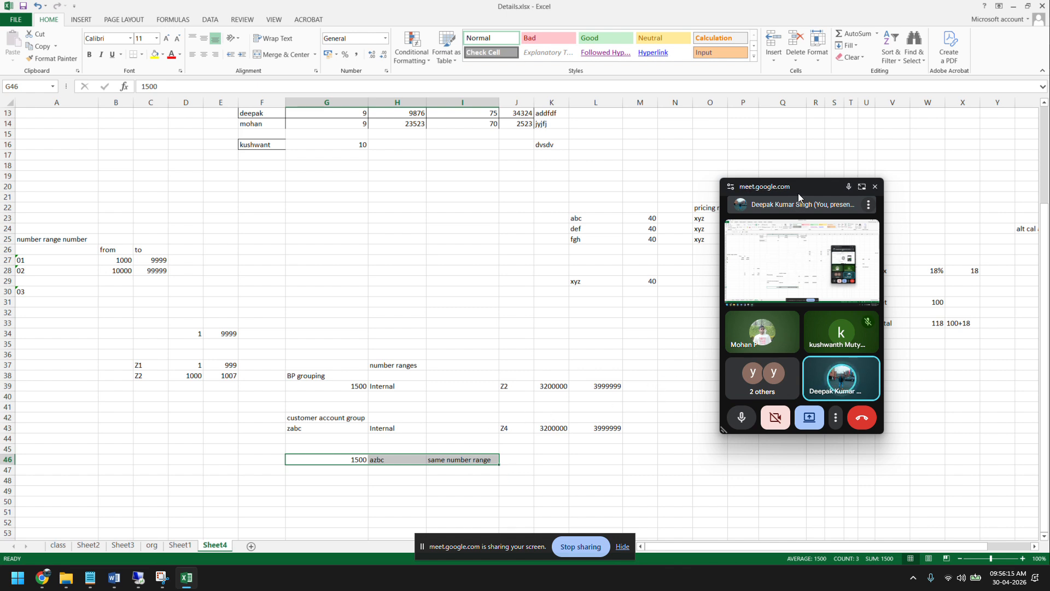
drag(799, 192, 865, 201)
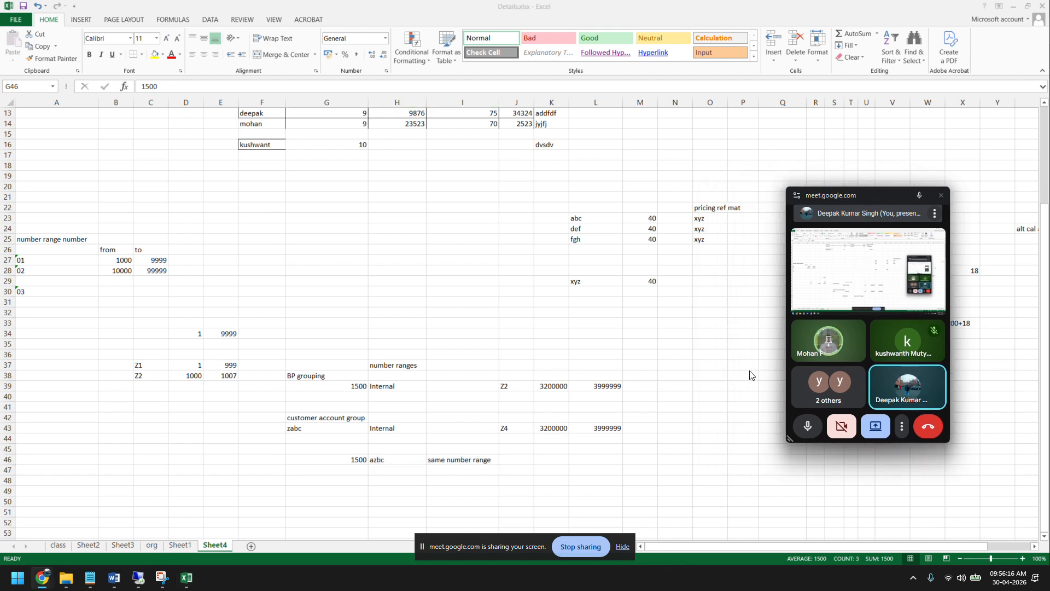
Step: Copy the starting number 3200000 of BP grouping 1500 from K39 into N39
click(678, 387)
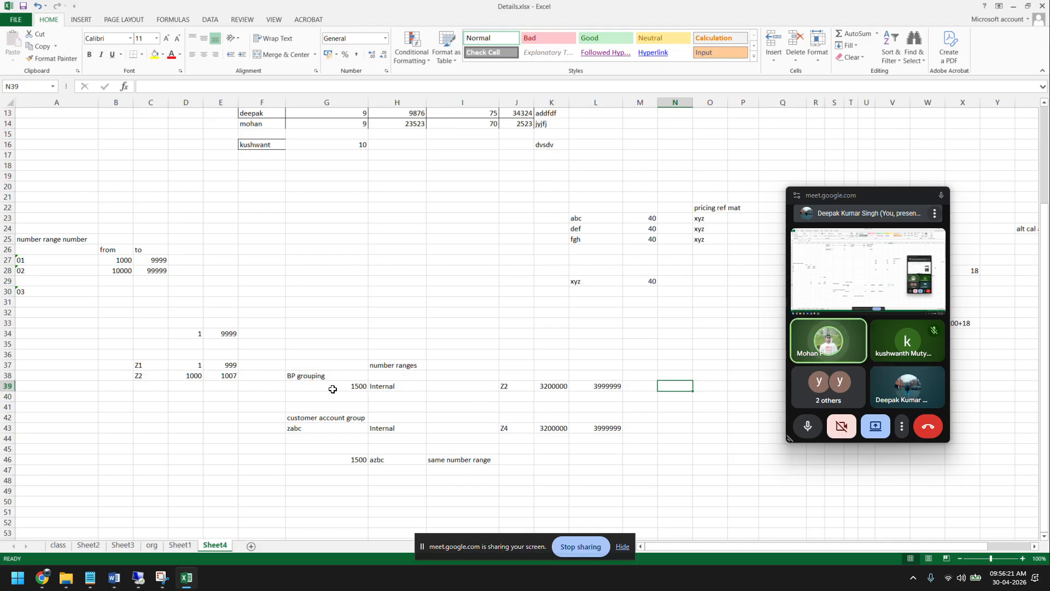
drag(311, 368, 601, 384)
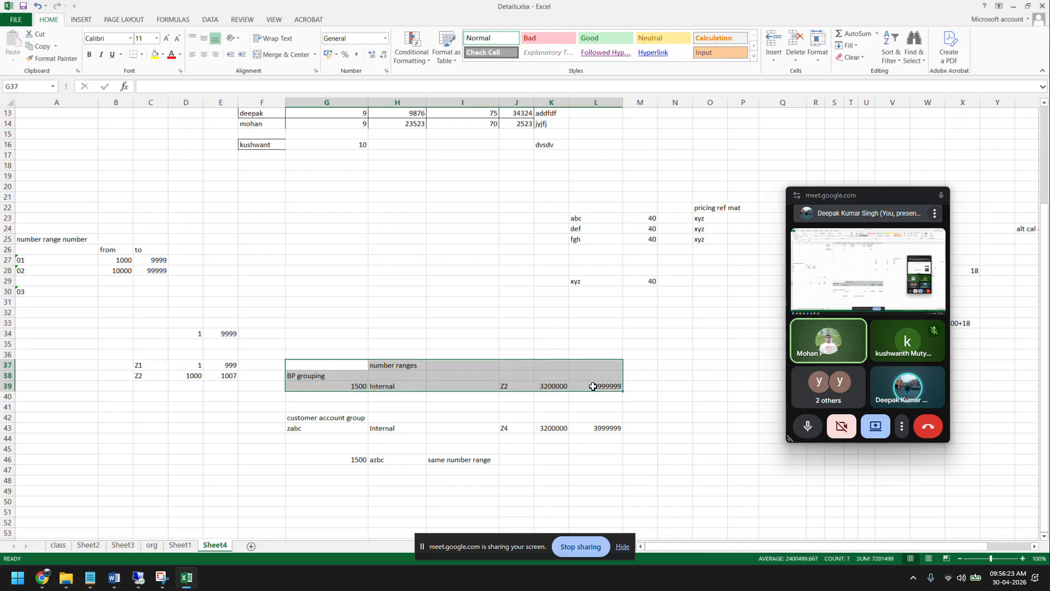
click(673, 387)
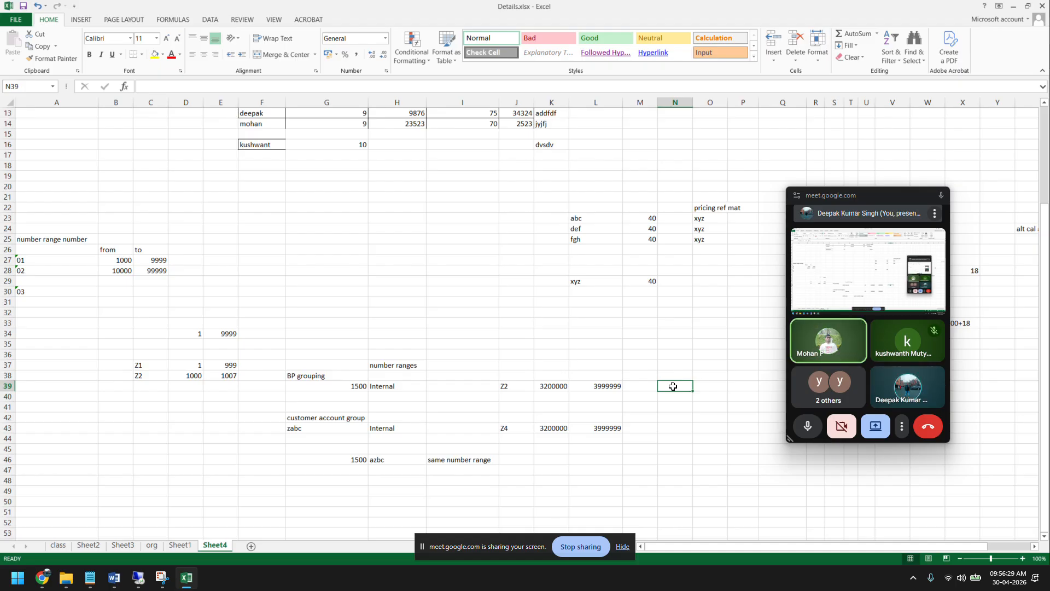
click(552, 386)
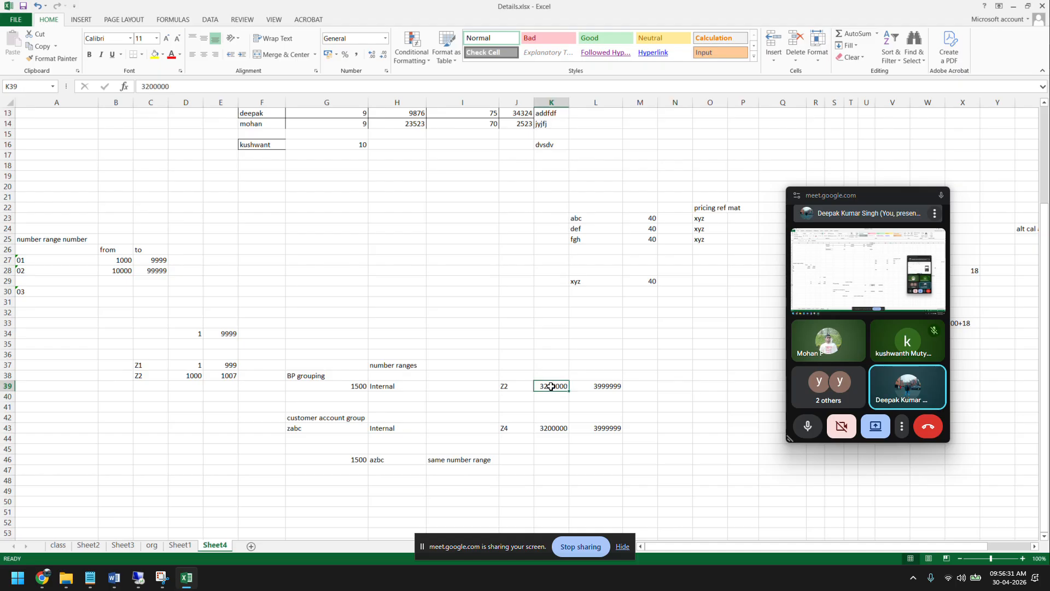
click(678, 386)
text(3200000)
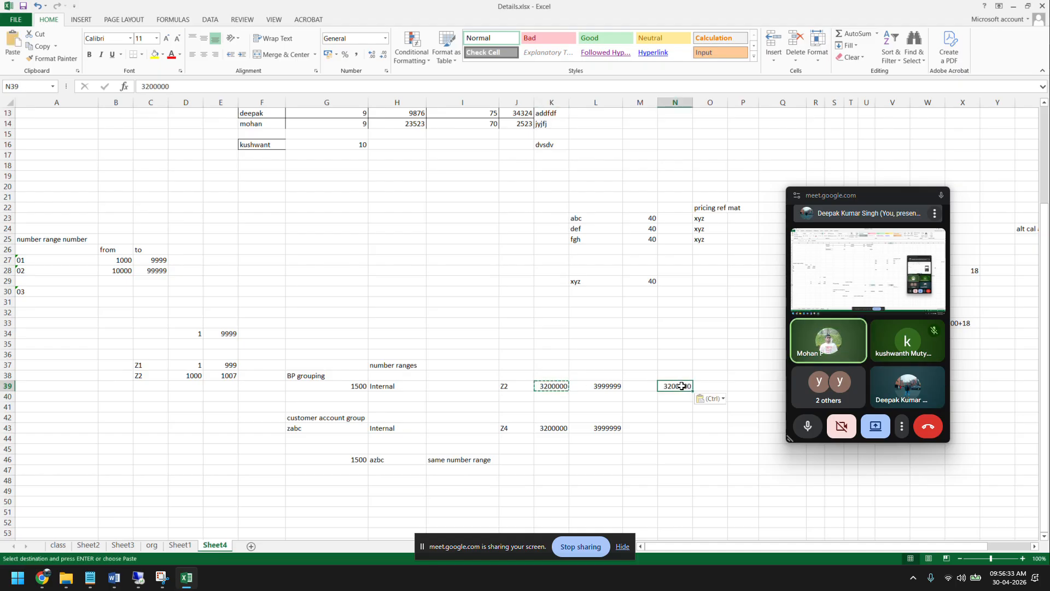
Step: Copy the number in N39 to O39 and change it to 3200001
click(704, 386)
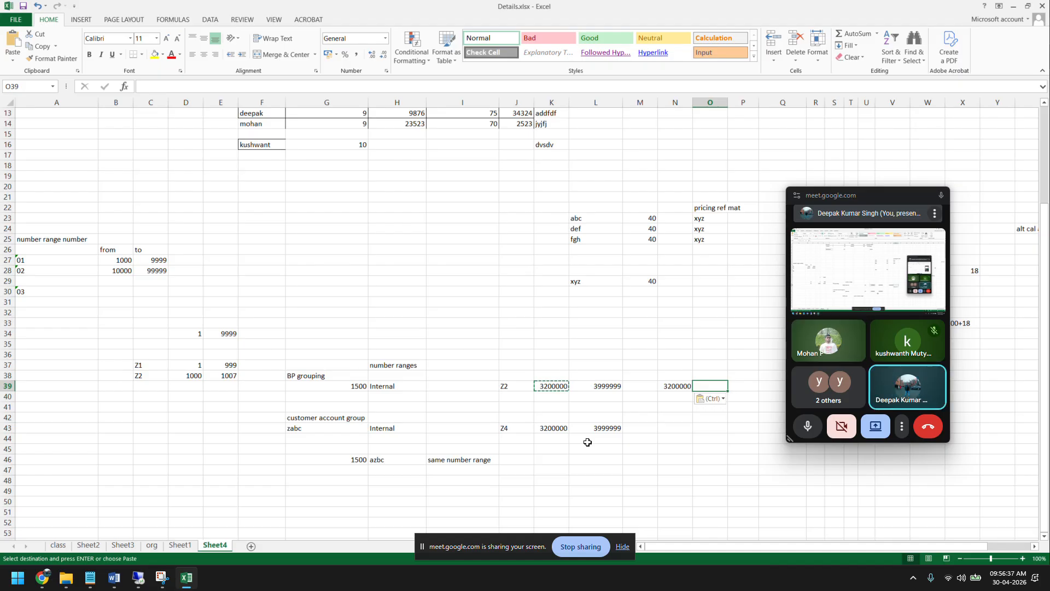
click(672, 384)
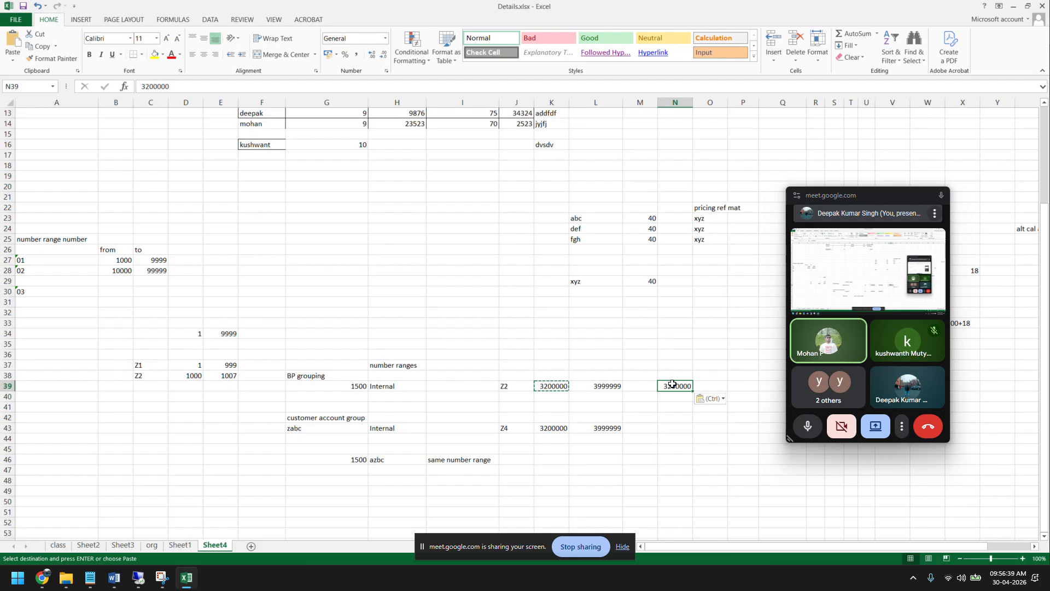
key(ctrl+c)
click(704, 385)
key(ctrl+v)
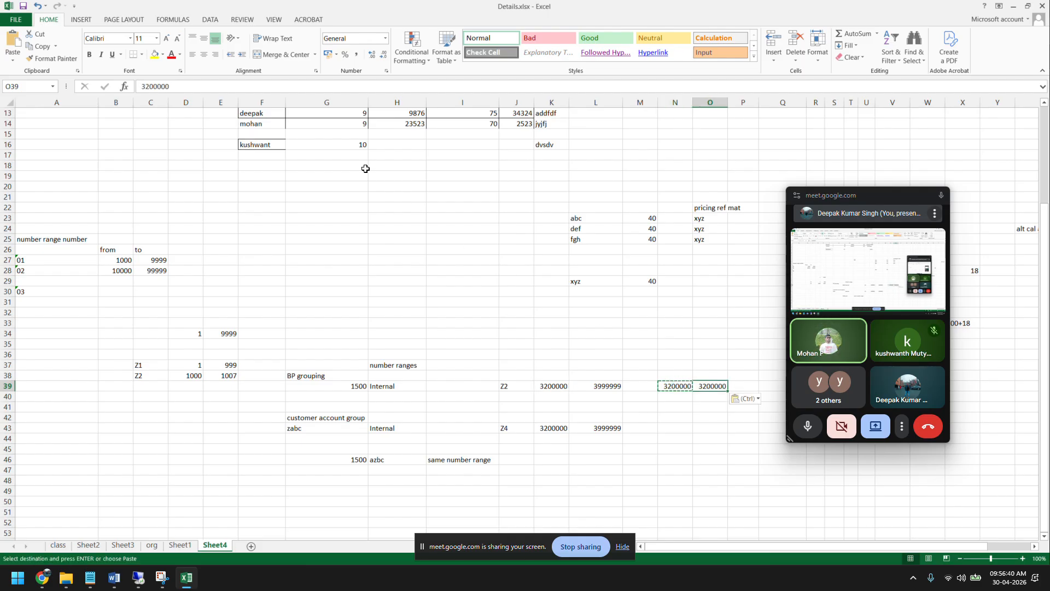
click(181, 89)
key(BackSpace)
text(1)
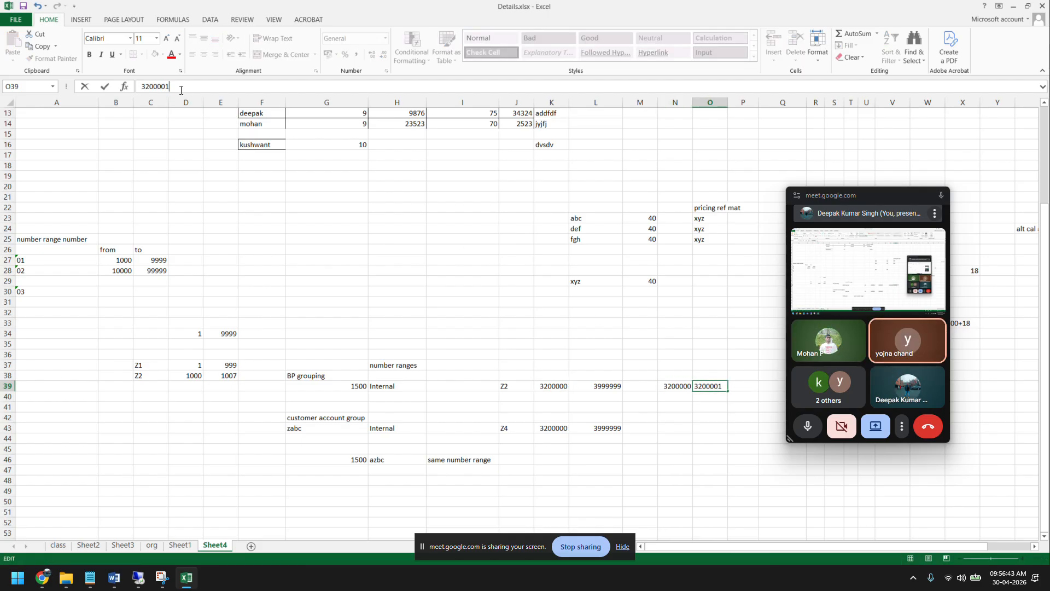
key(Return)
Step: Copy the number in O39 to P39 and change it to 3200002
click(717, 385)
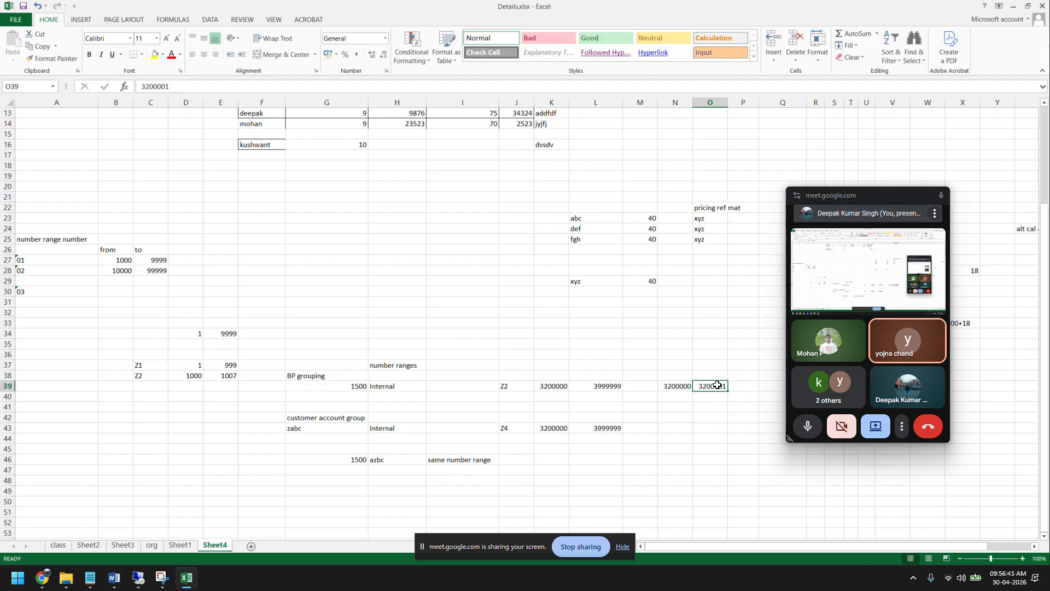
key(ctrl+c)
click(738, 385)
key(ctrl+v)
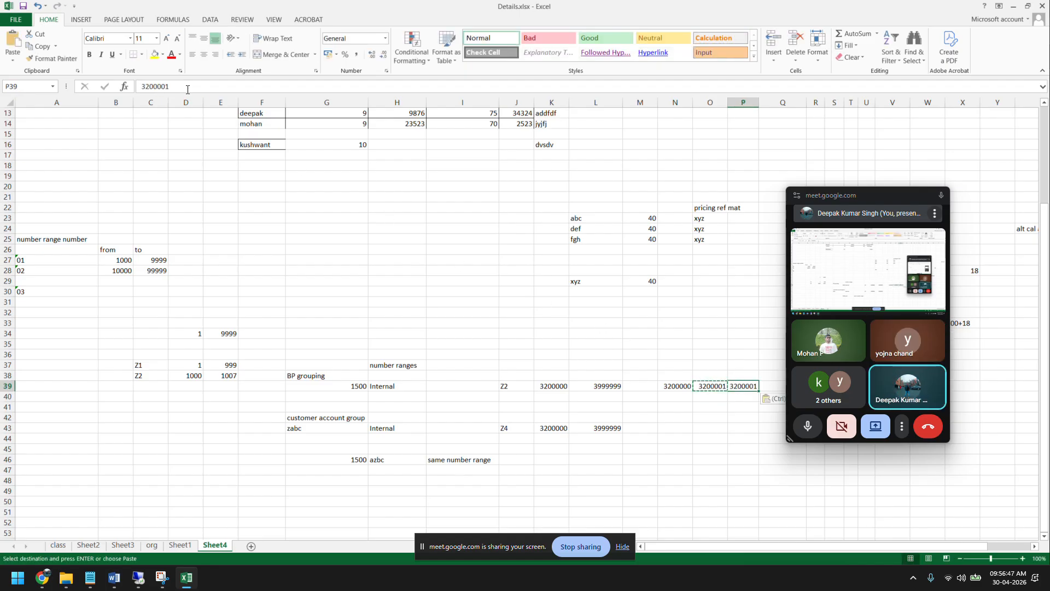
click(187, 89)
key(BackSpace)
text(2)
key(Return)
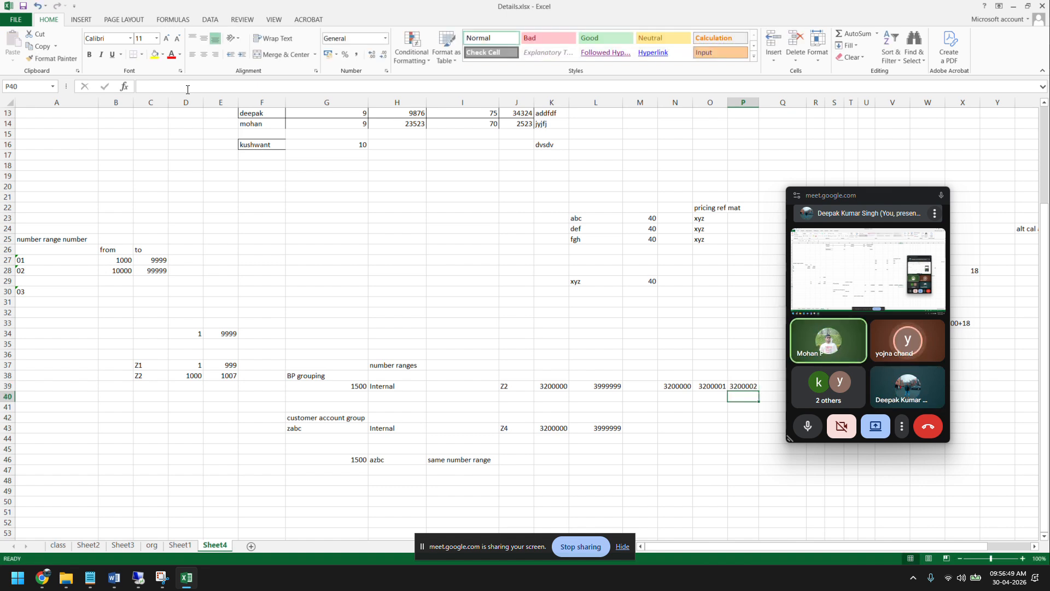
Step: Move the floating meeting window away from the notes and enter the heading "vendor" in N36
drag(867, 193, 936, 213)
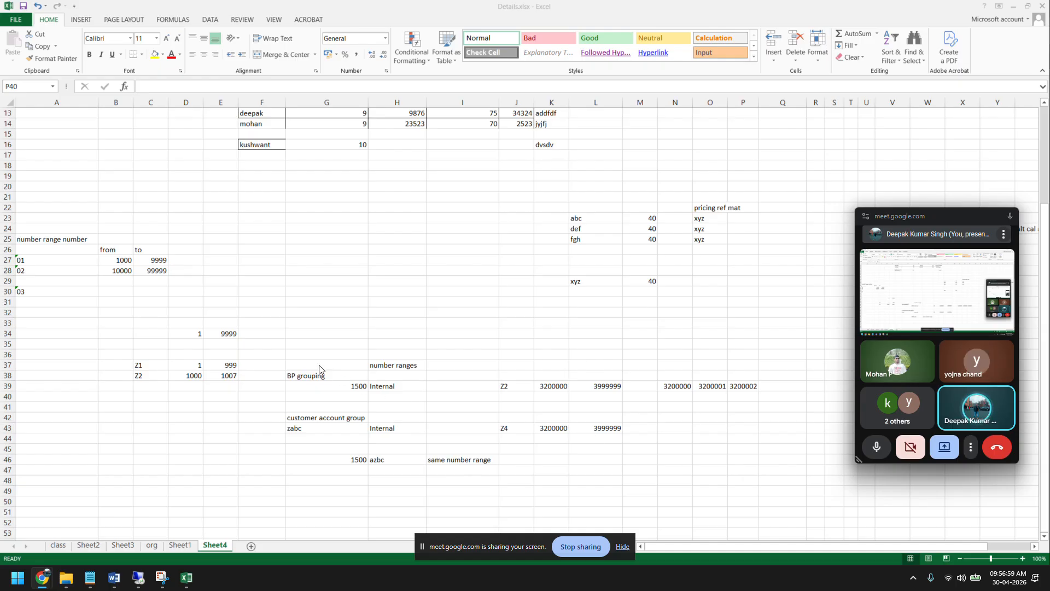
drag(312, 367, 738, 389)
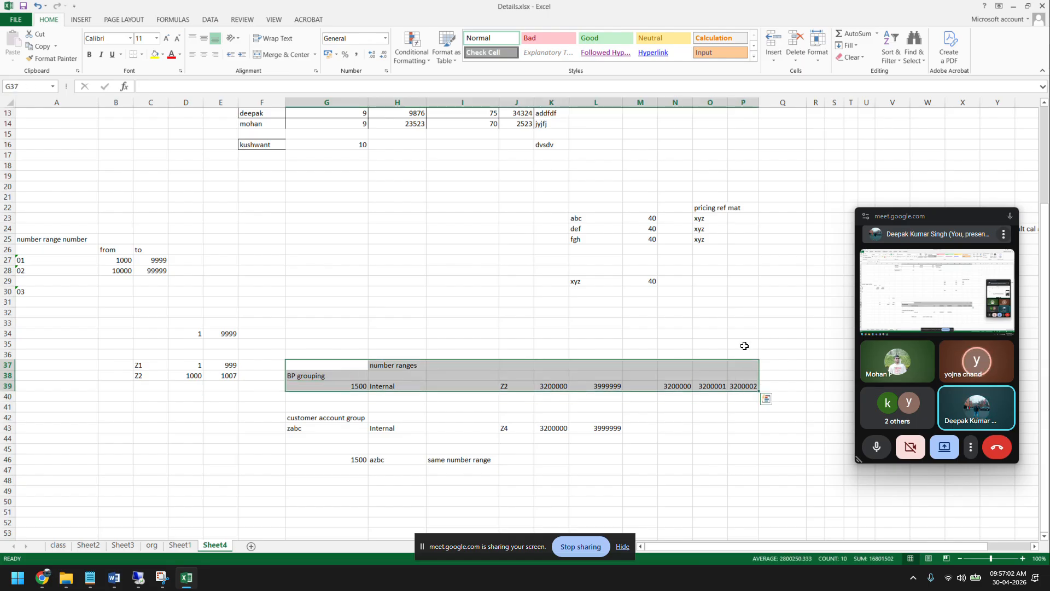
click(680, 388)
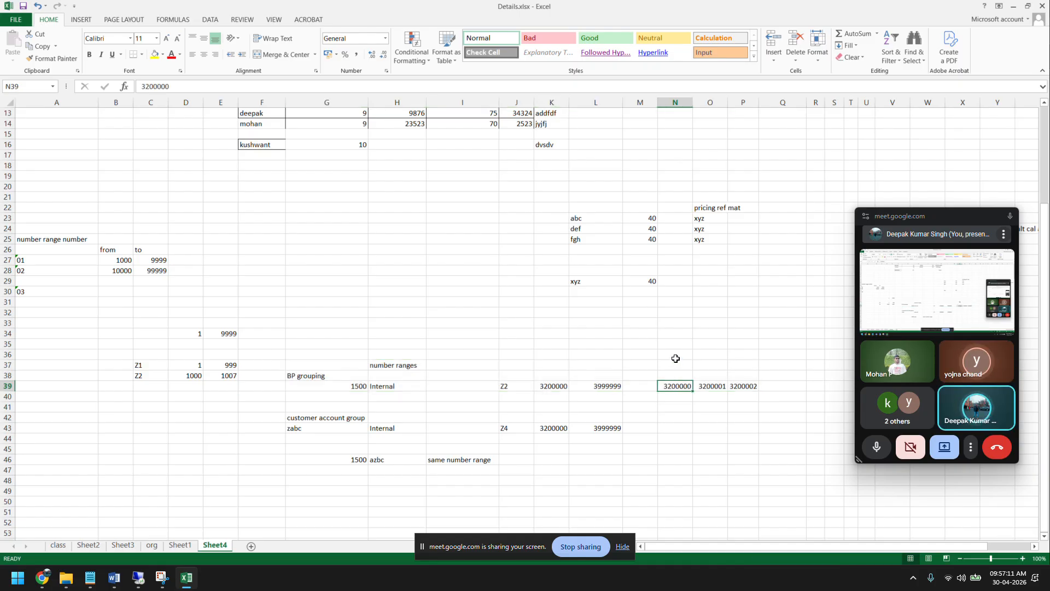
click(676, 355)
text(ven)
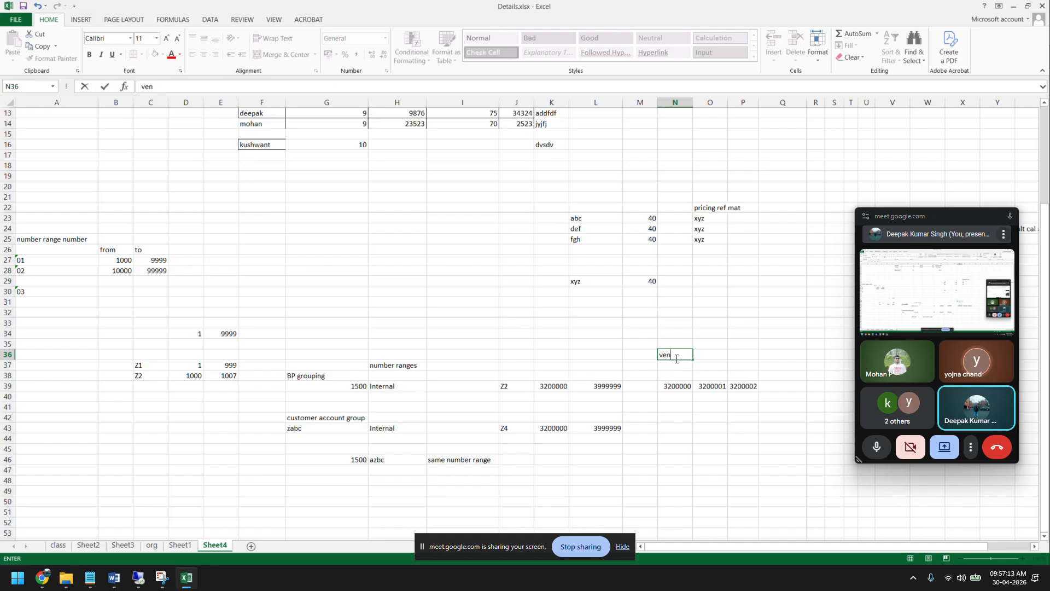
text(dor)
key(Return)
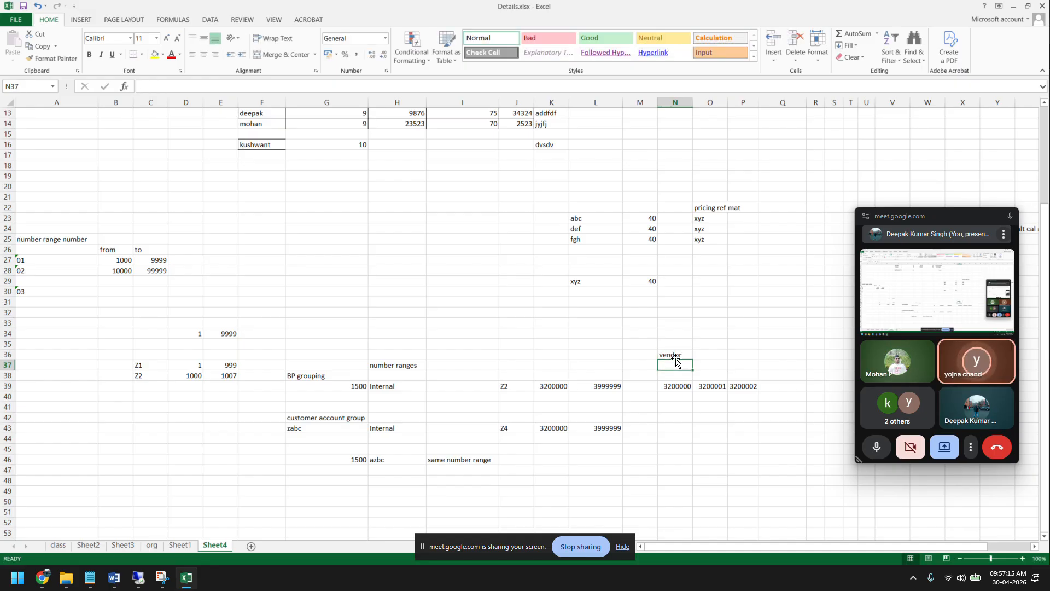
Step: Enter the headings "customer" in O36 and "sales emp" in P36, and fit column P to its content
click(700, 354)
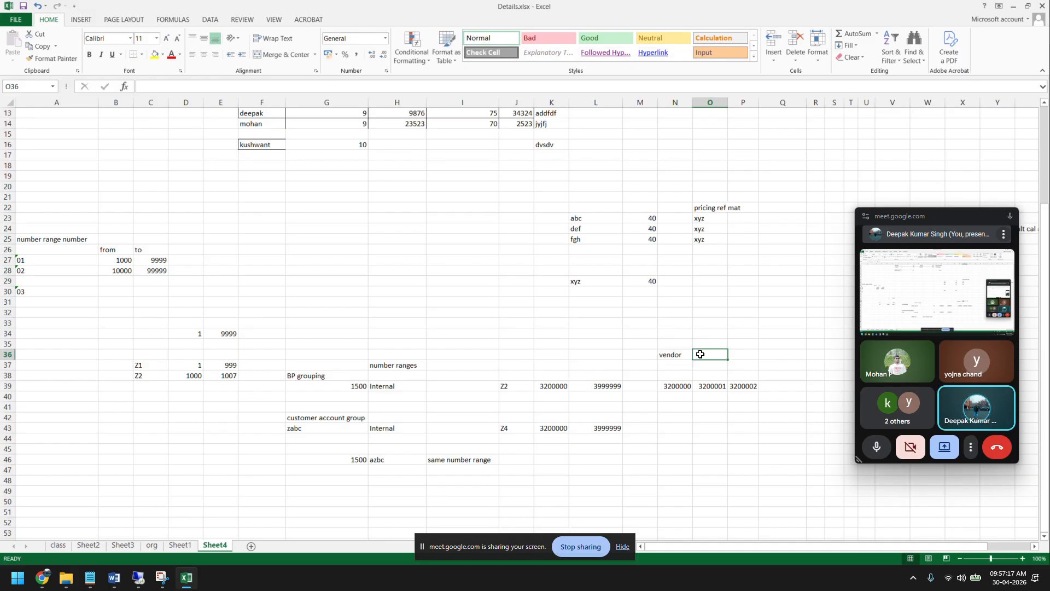
text(customer)
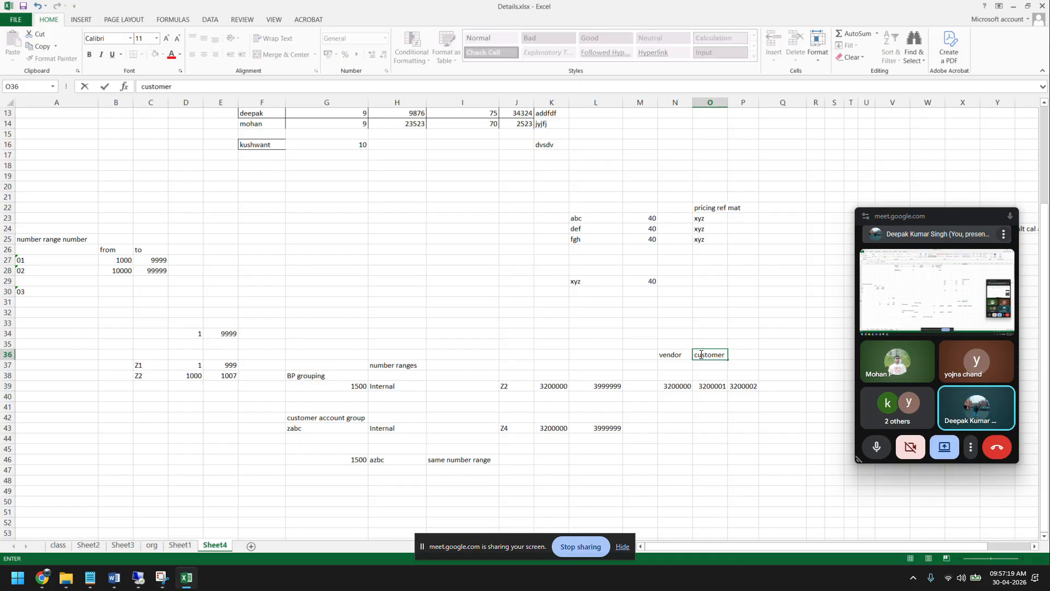
key(Tab)
text(sales)
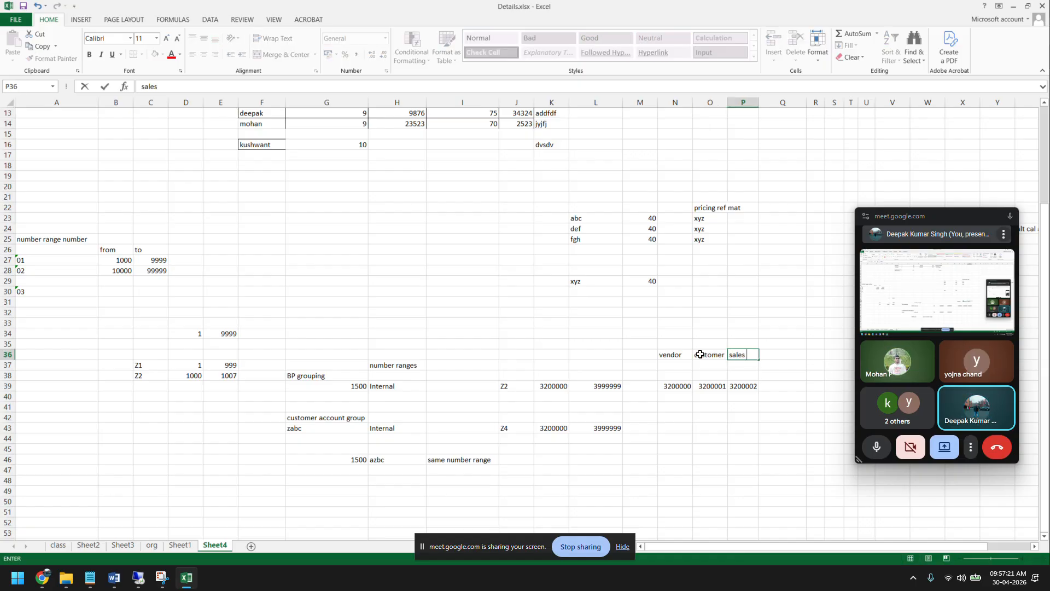
text( emp)
key(Return)
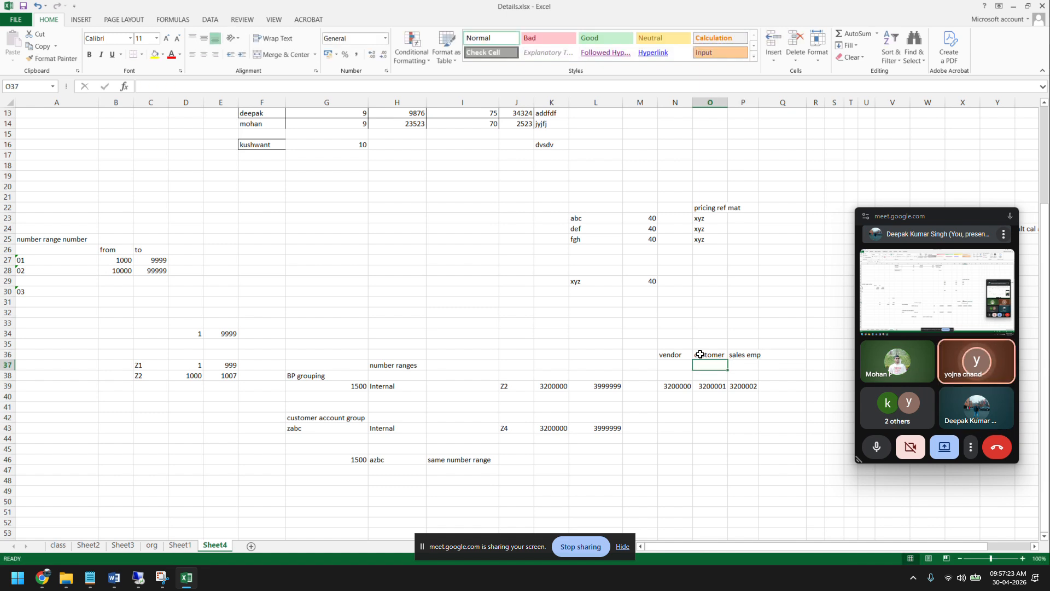
double_click(760, 102)
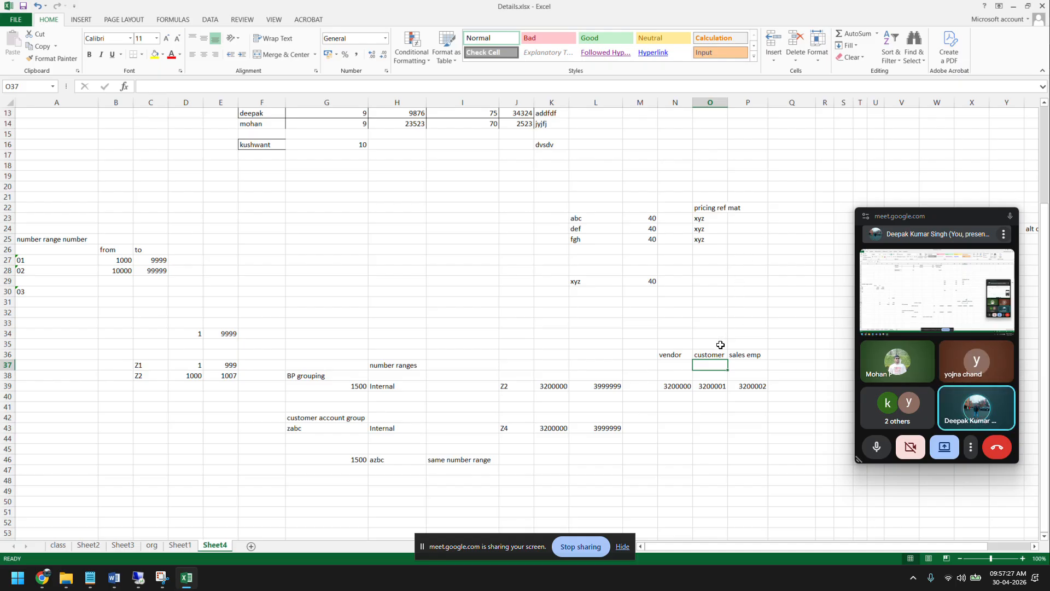
Step: Copy the customer's BP number from O39 to O43 in the account group row and change it to 3200000
drag(670, 355, 746, 385)
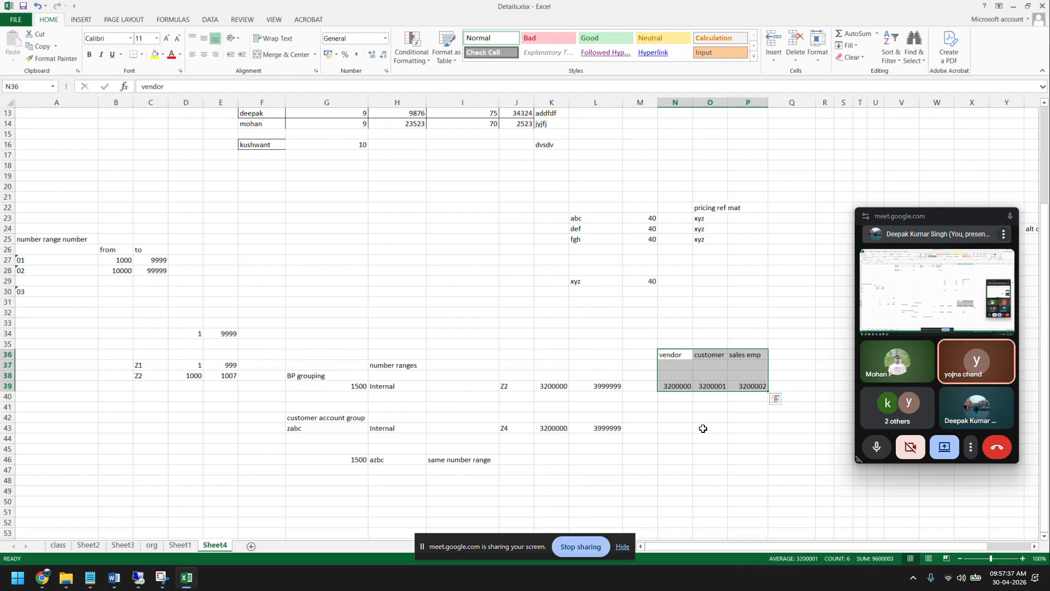
click(710, 387)
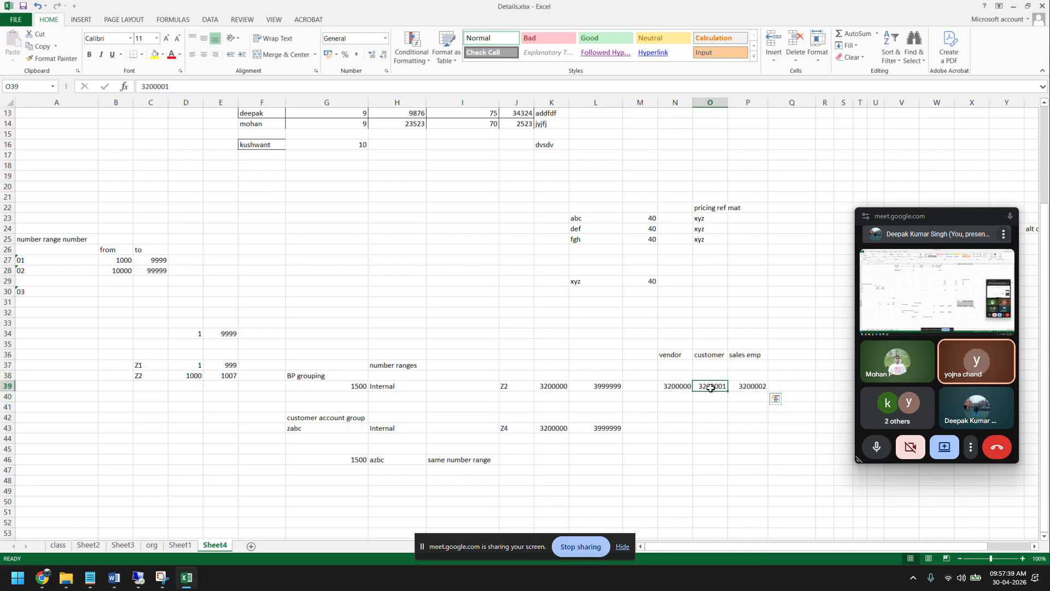
key(ctrl+c)
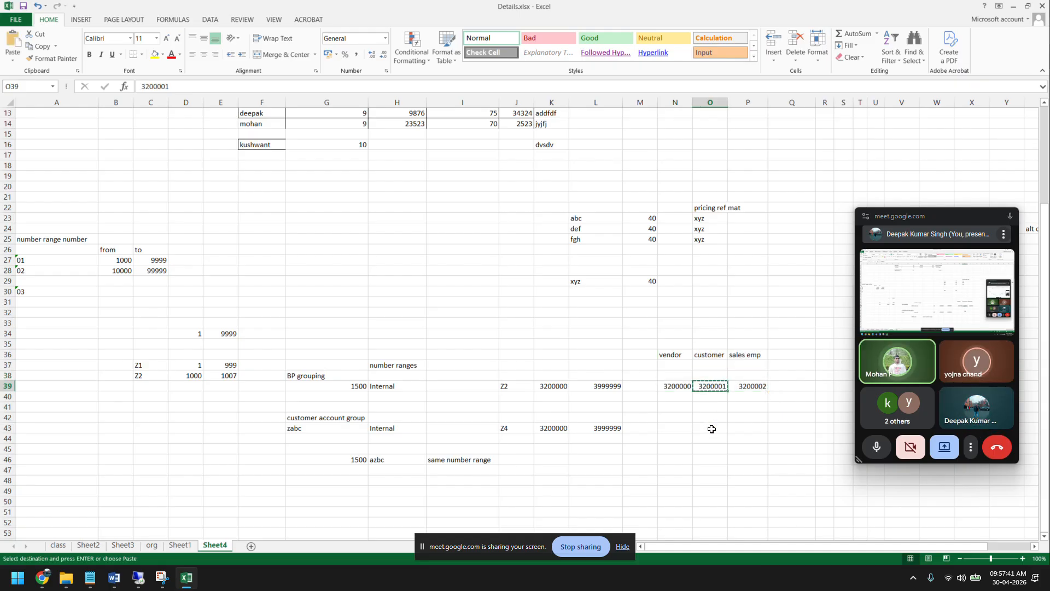
click(711, 429)
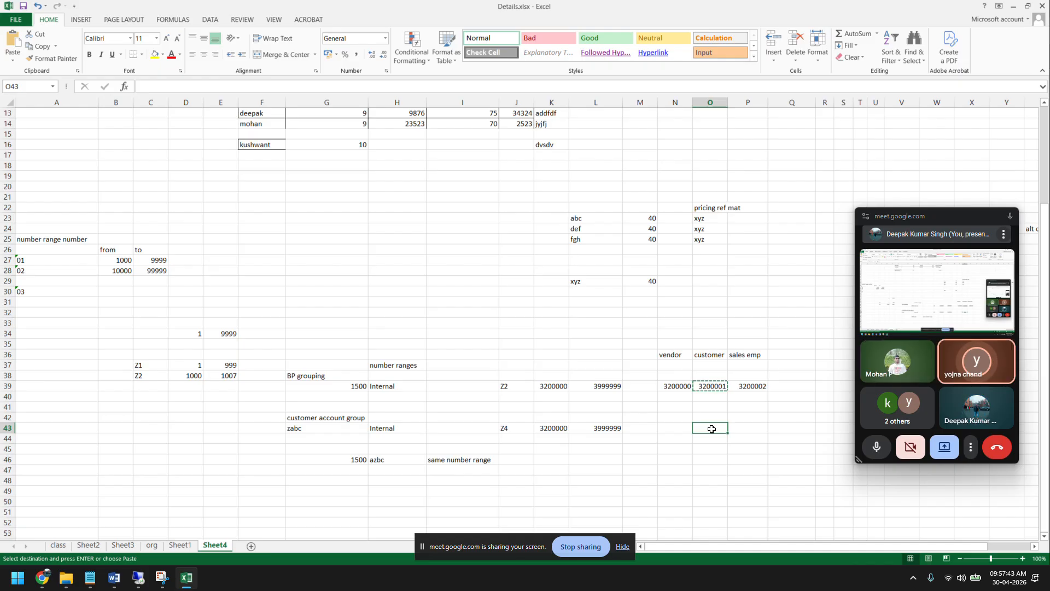
key(ctrl+v)
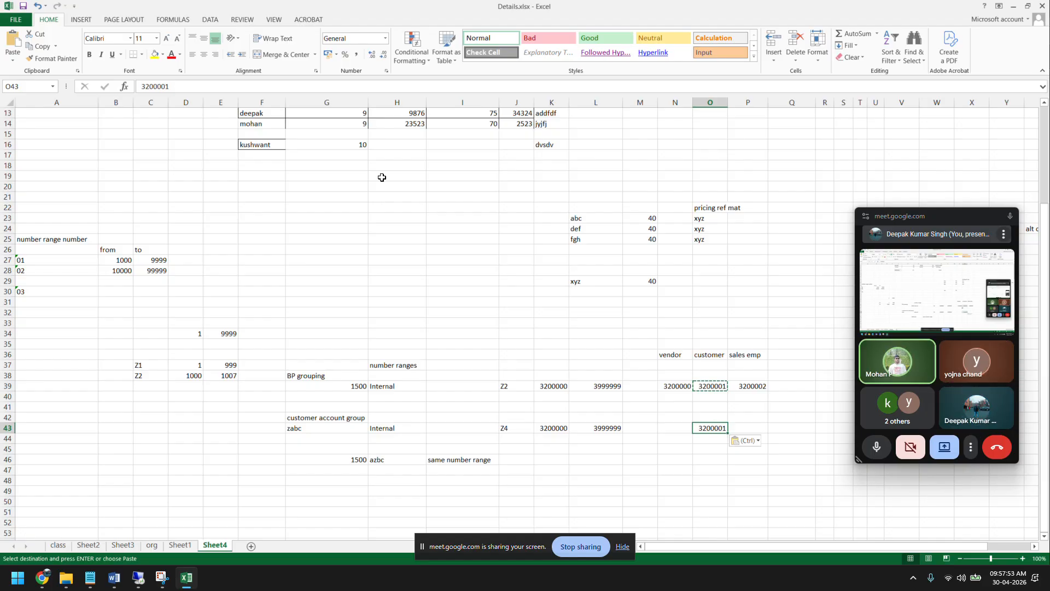
click(199, 88)
key(BackSpace)
text(0)
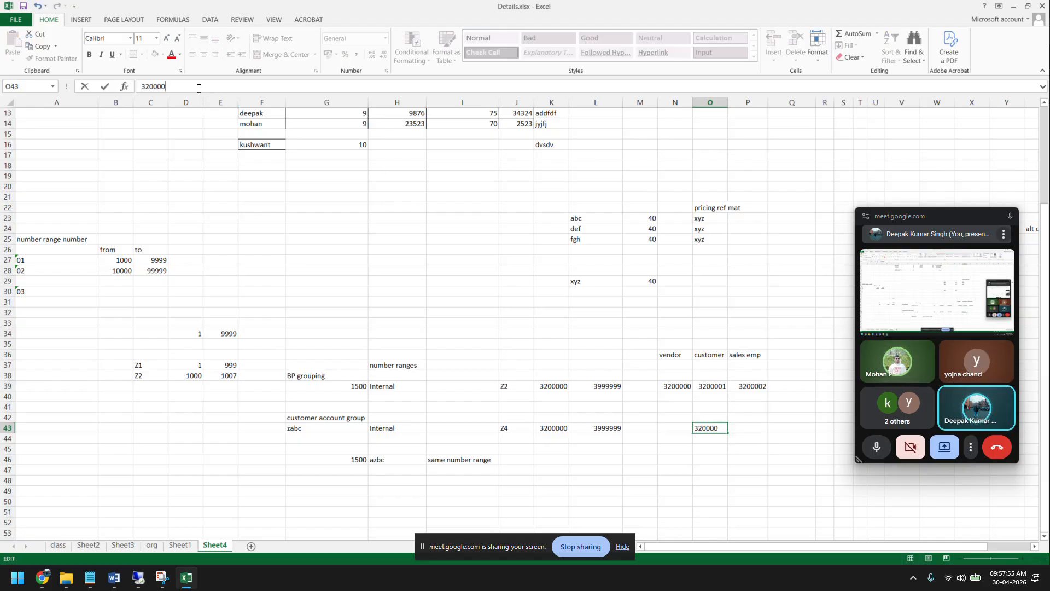
key(Return)
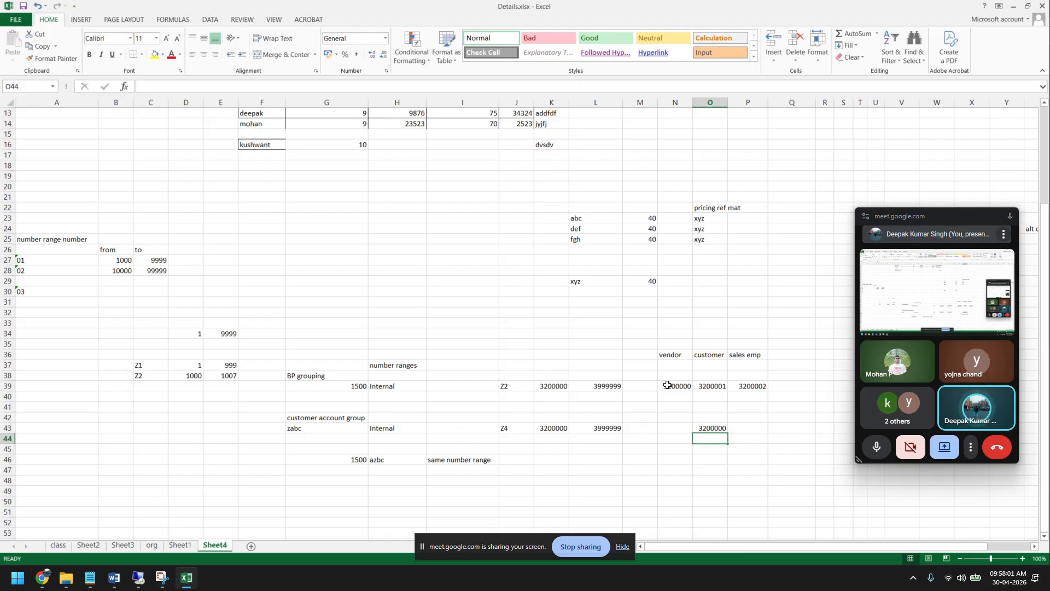
Step: Compare the BP numbers in N39:P39 with the customer account group number in O43
drag(667, 385, 738, 386)
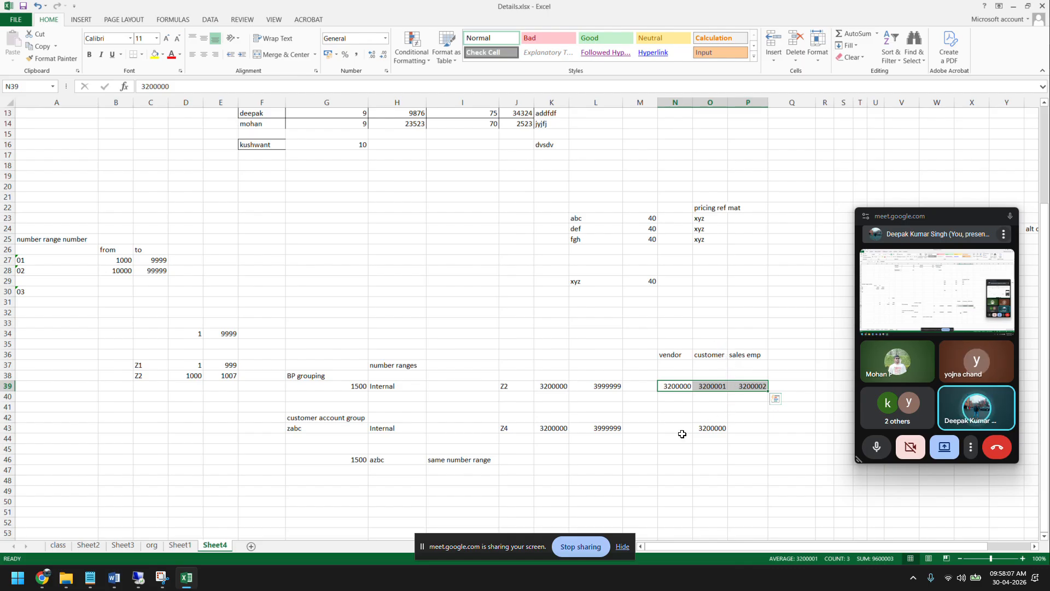
click(678, 106)
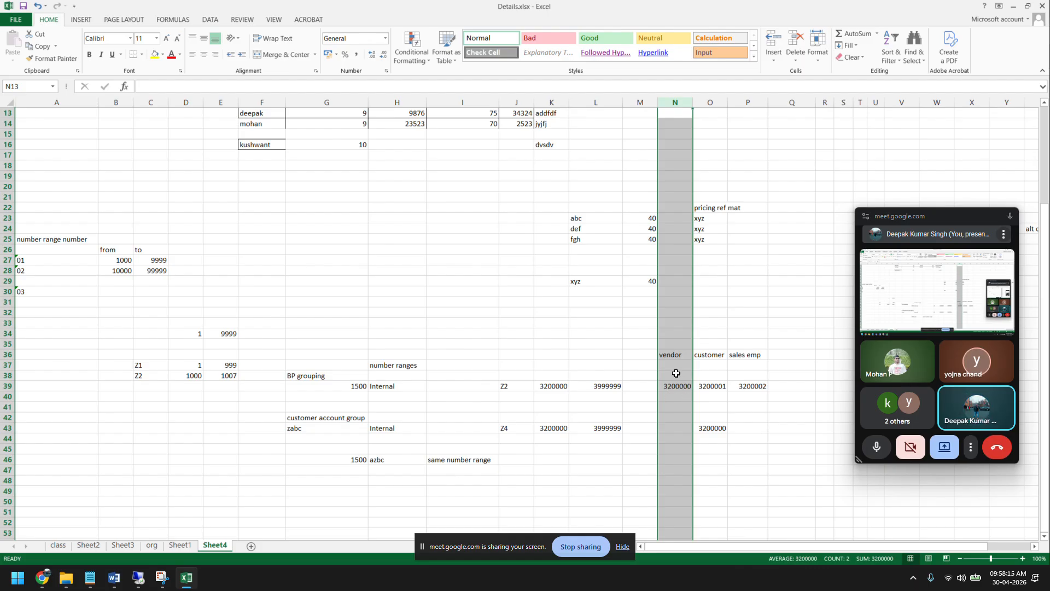
click(712, 386)
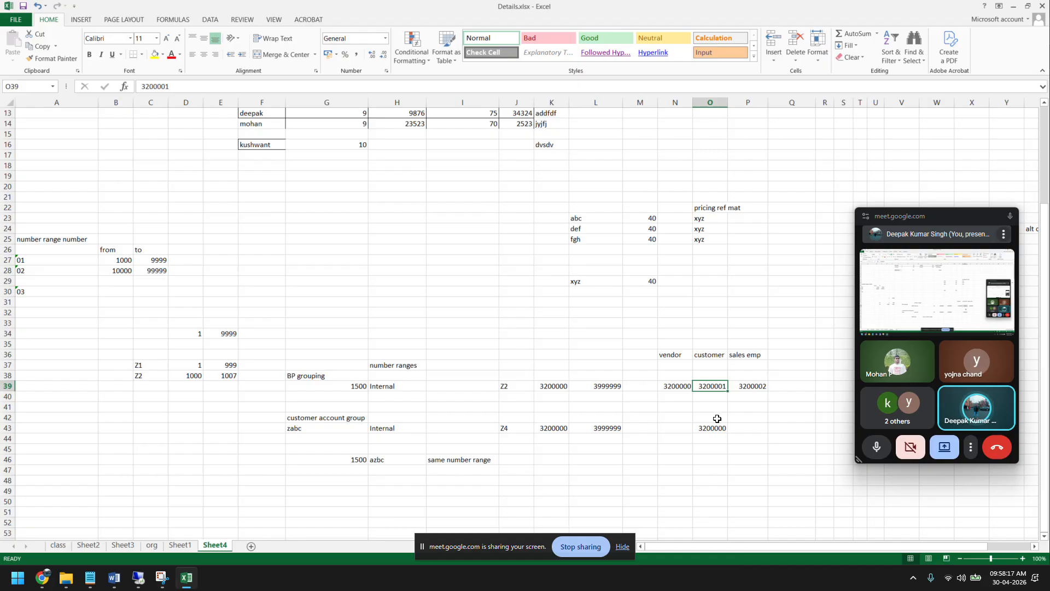
drag(717, 427, 711, 386)
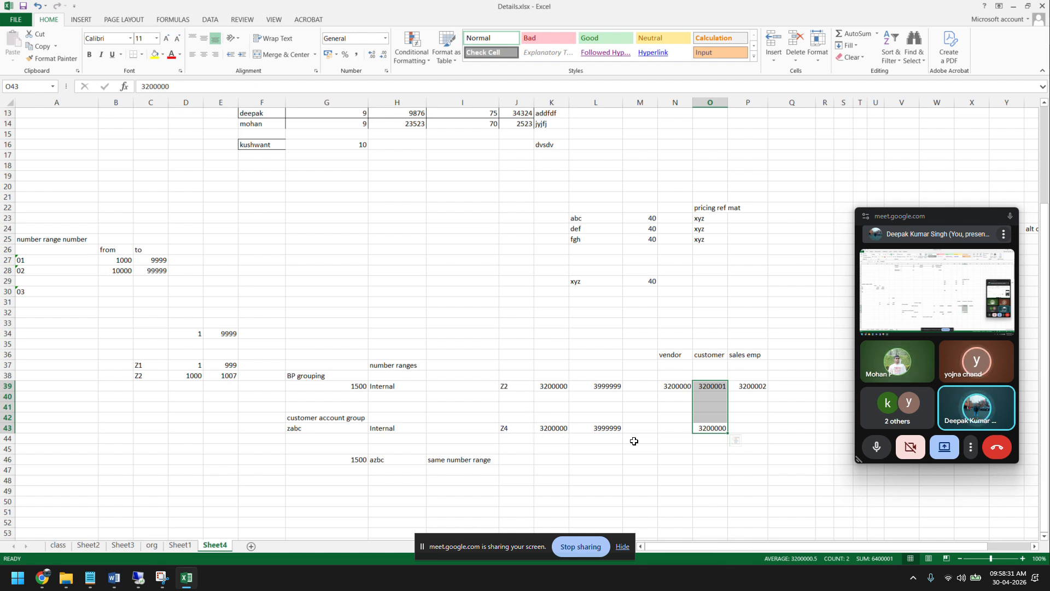
drag(708, 343, 708, 476)
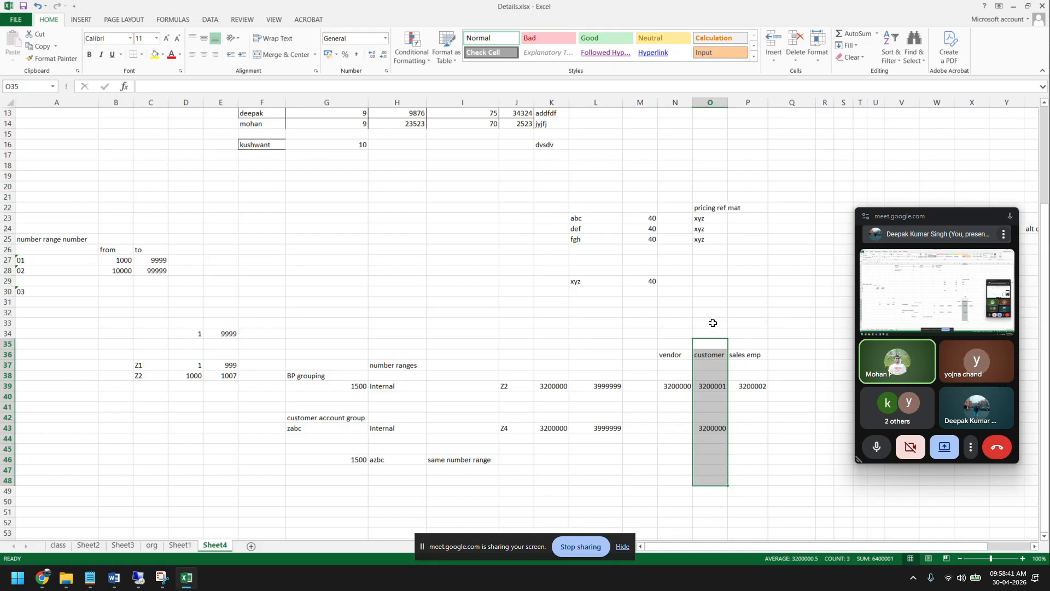
drag(713, 323, 715, 471)
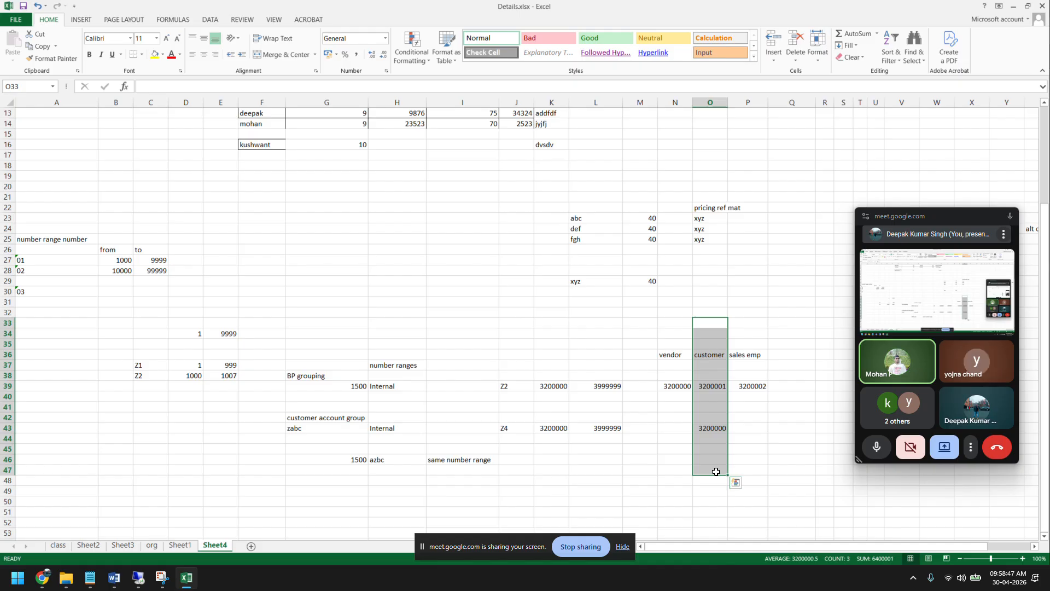
Step: Change the numbering type of customer account group zabc in H43 to "External" and clear the customer number in O43
click(407, 427)
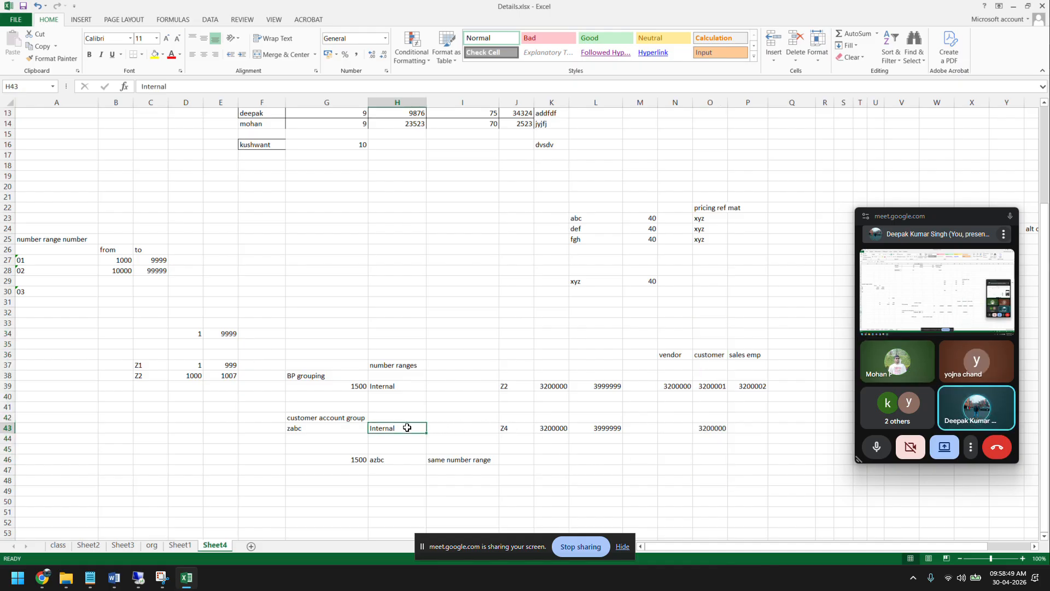
text(External)
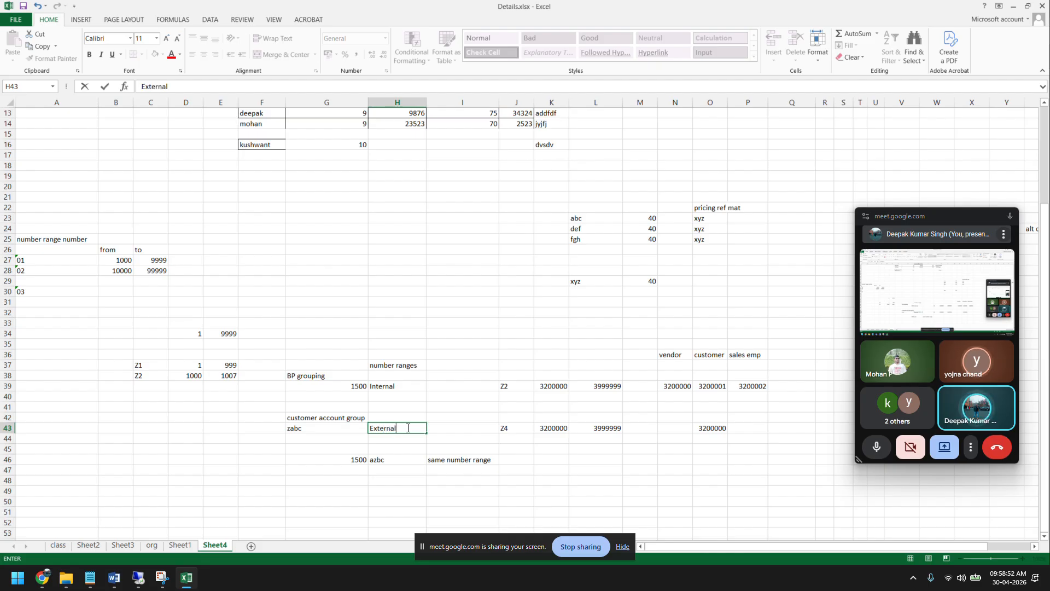
key(Return)
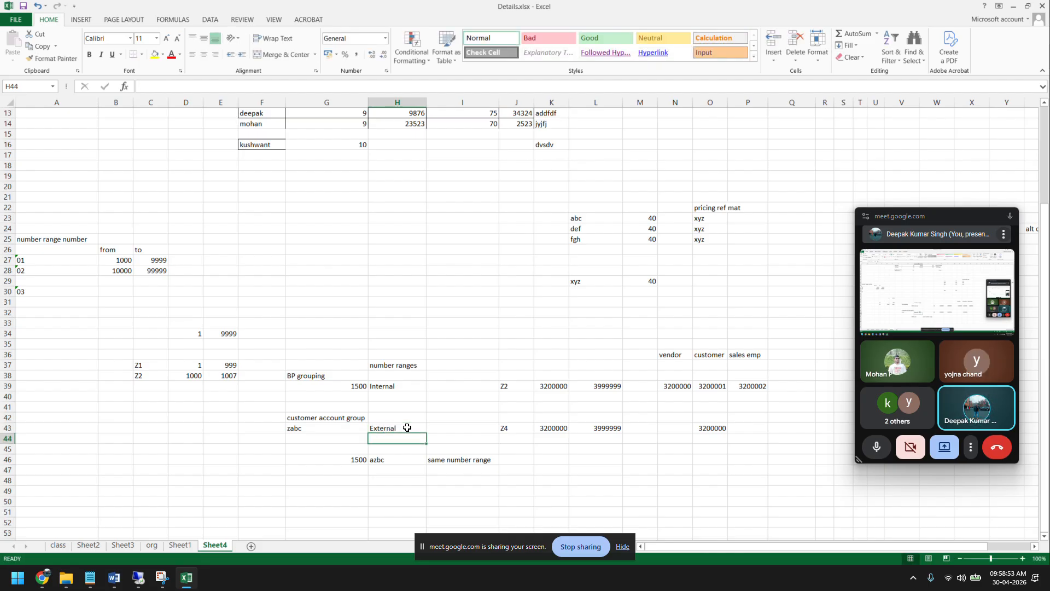
click(709, 430)
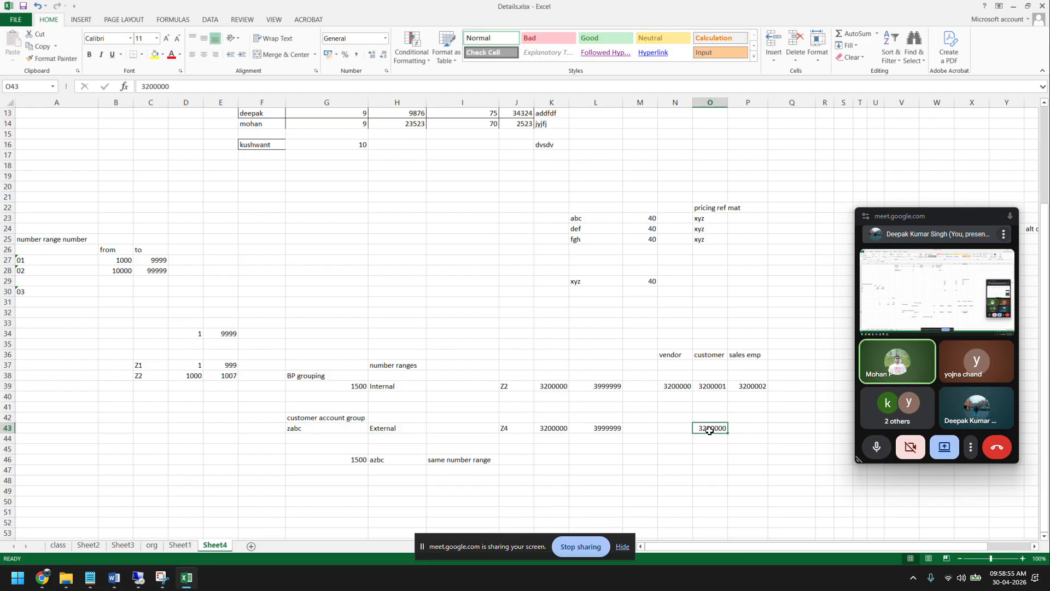
key(Delete)
Step: Copy the customer's BP number from O39 to O43 in the customer account group row
drag(673, 388, 762, 358)
click(678, 383)
click(712, 386)
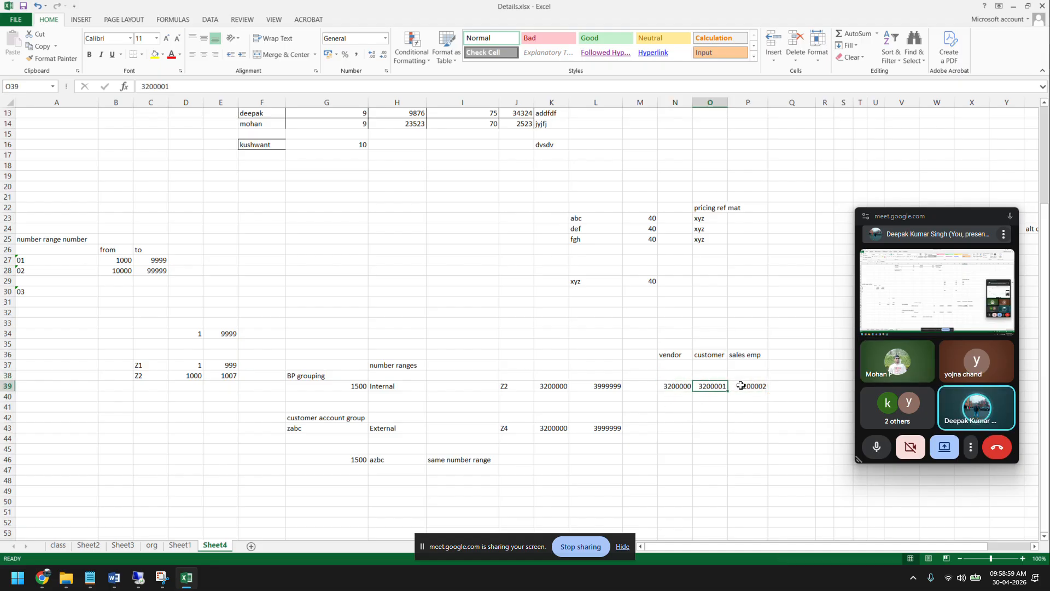
click(755, 385)
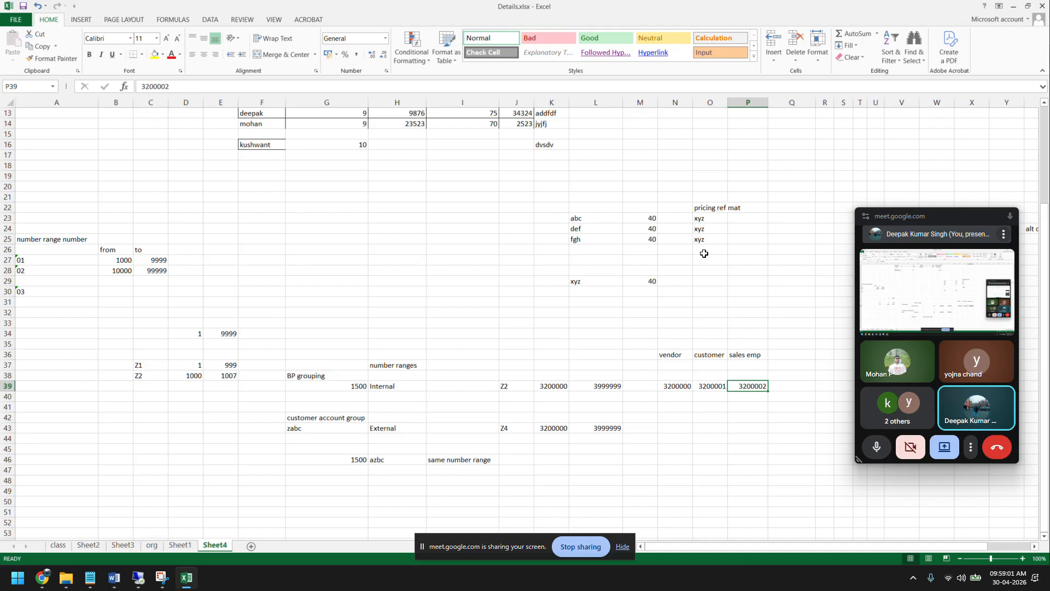
click(708, 387)
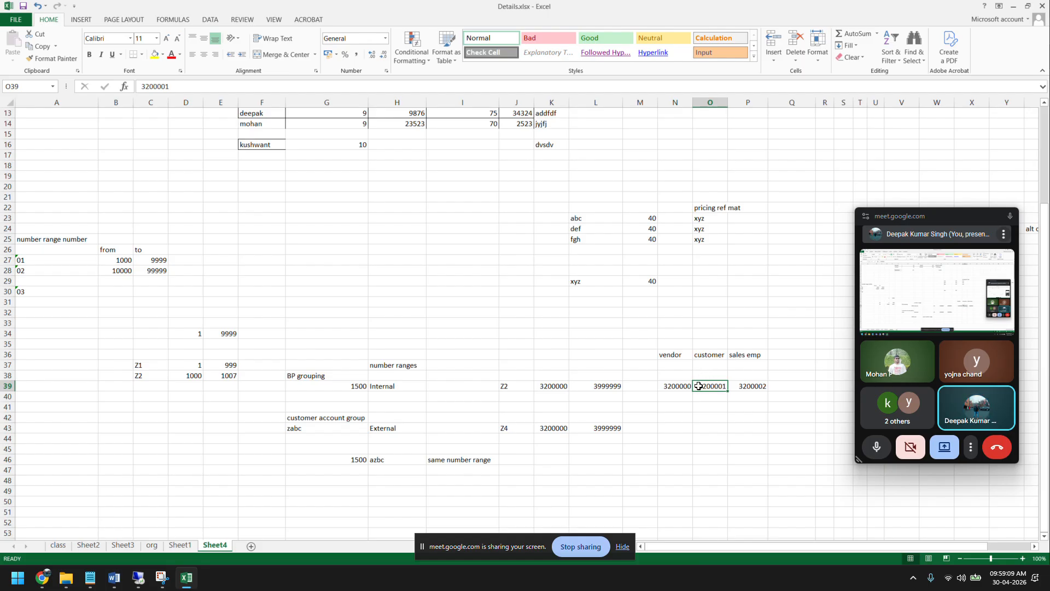
drag(326, 428, 380, 428)
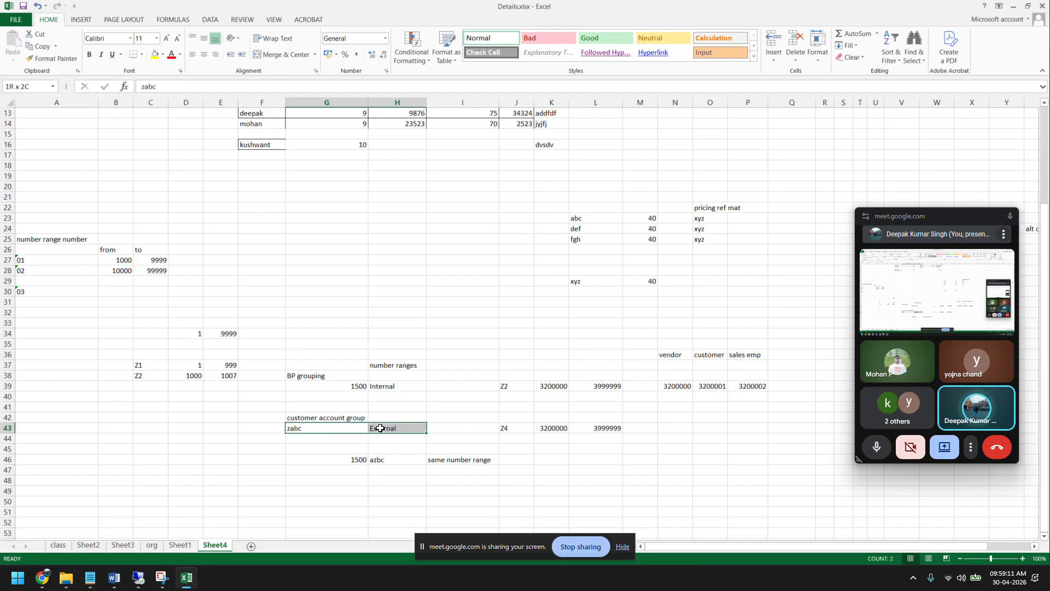
click(714, 386)
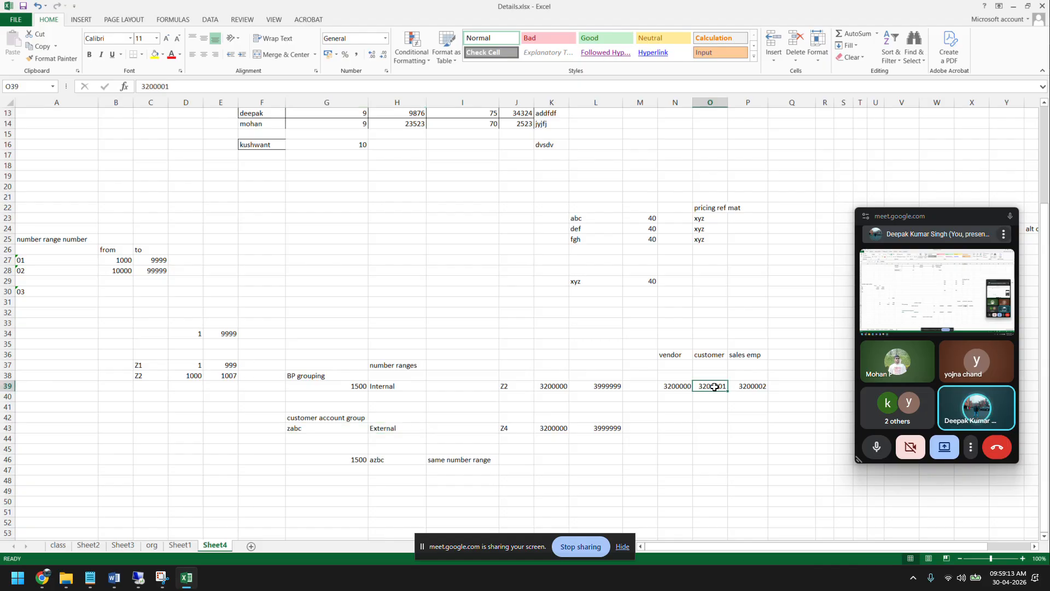
key(ctrl+c)
click(708, 427)
key(ctrl+v)
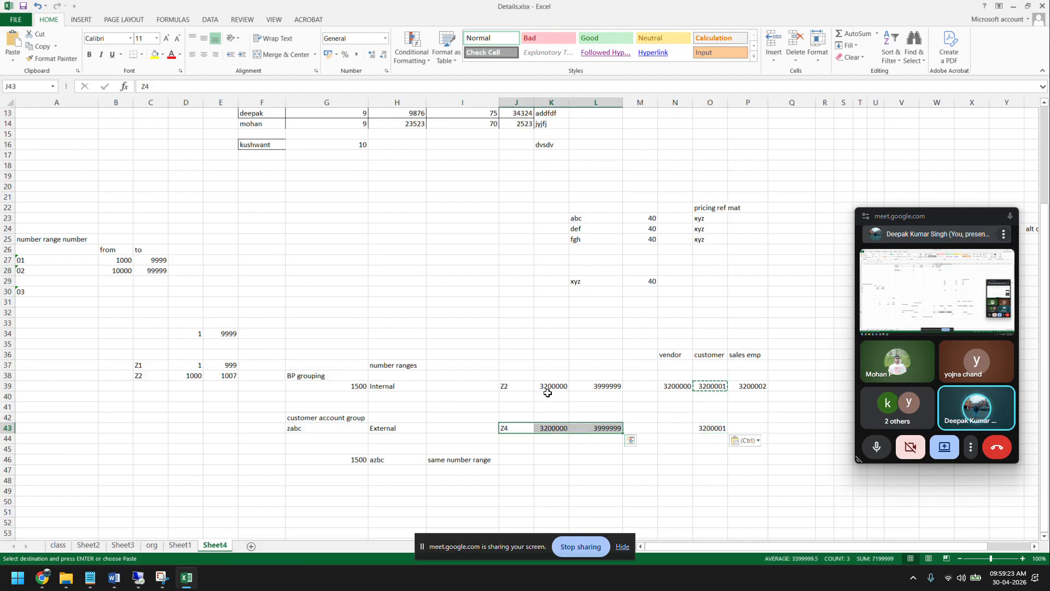
Step: Compare the number ranges and the internal or external numbering of BP grouping 1500 and customer account group zabc
drag(511, 386, 585, 386)
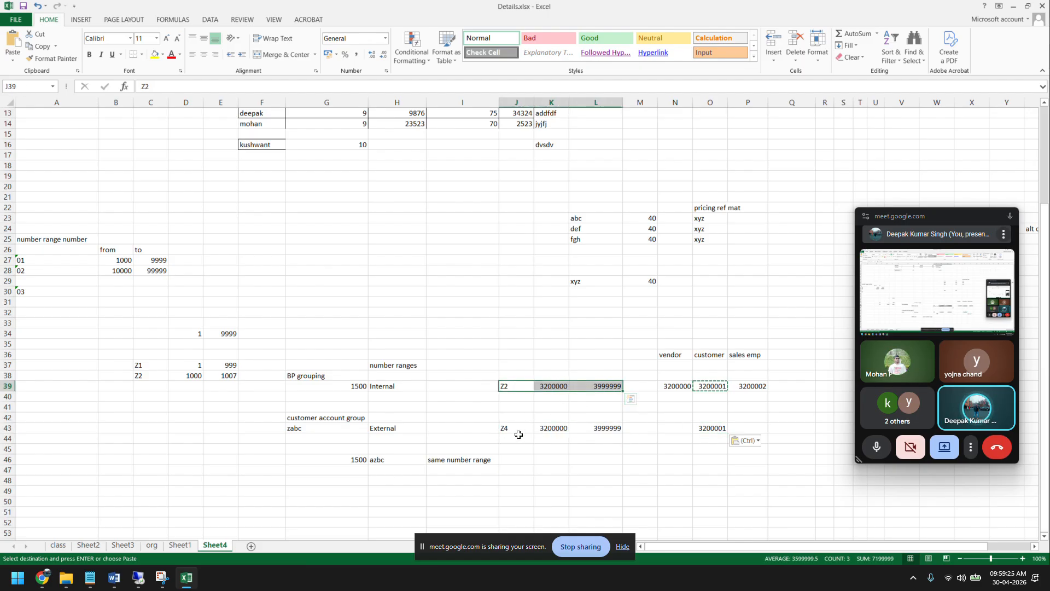
drag(512, 427, 586, 426)
click(717, 426)
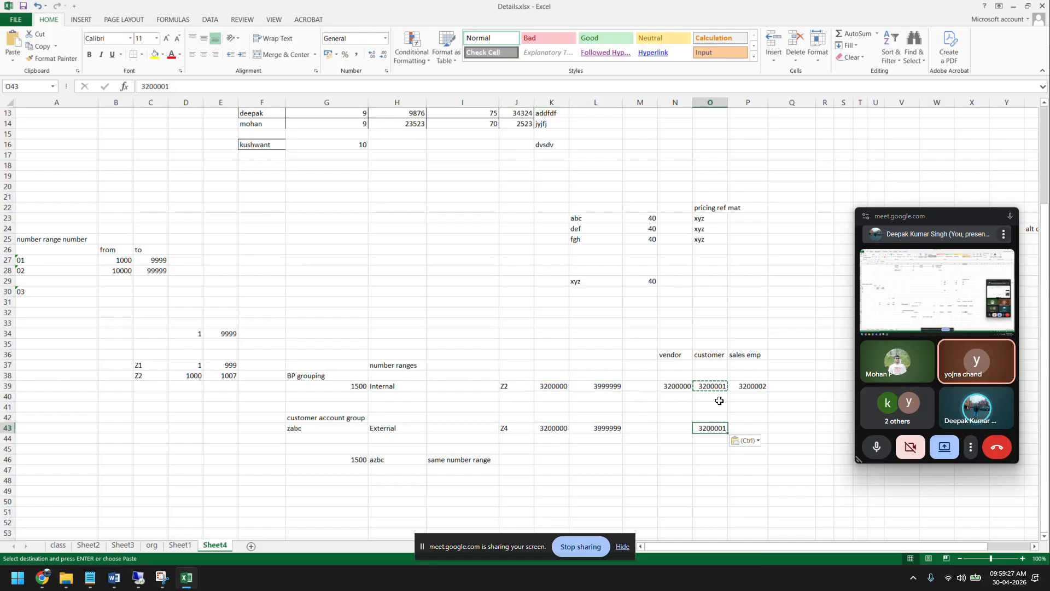
drag(704, 326, 710, 480)
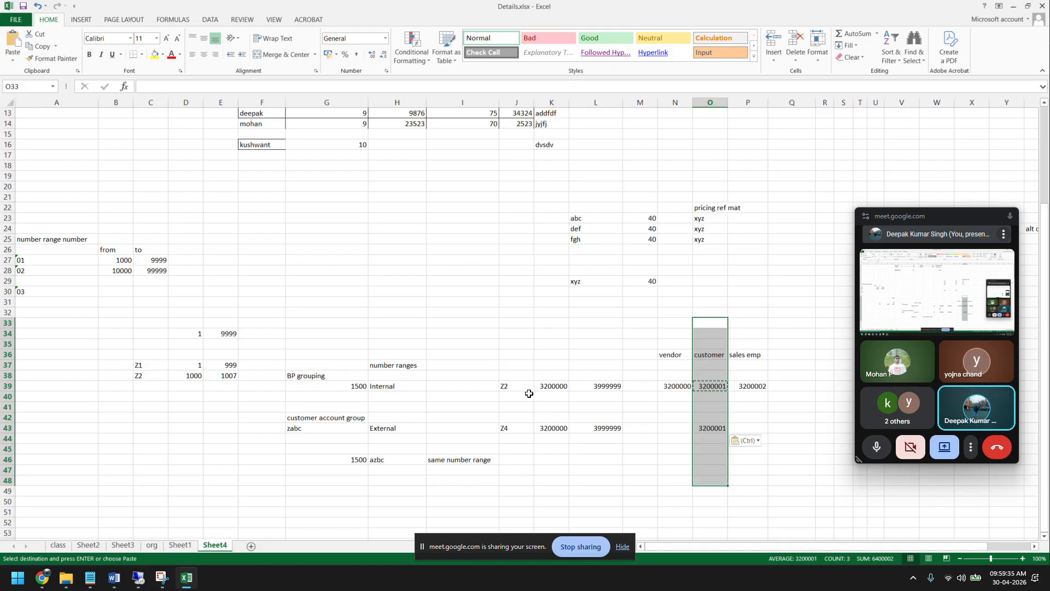
drag(525, 386, 593, 385)
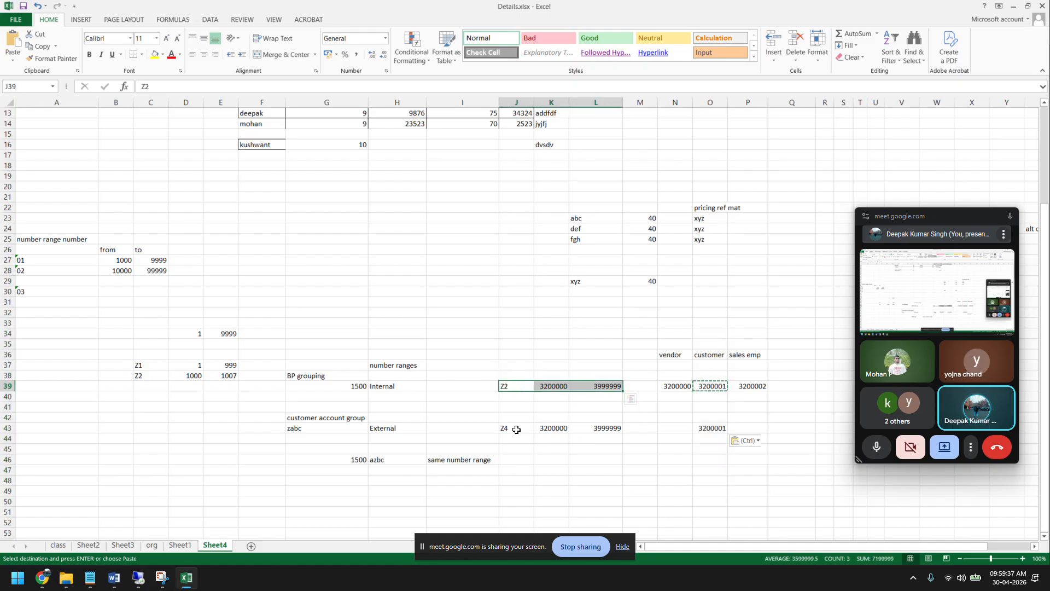
drag(517, 429, 590, 427)
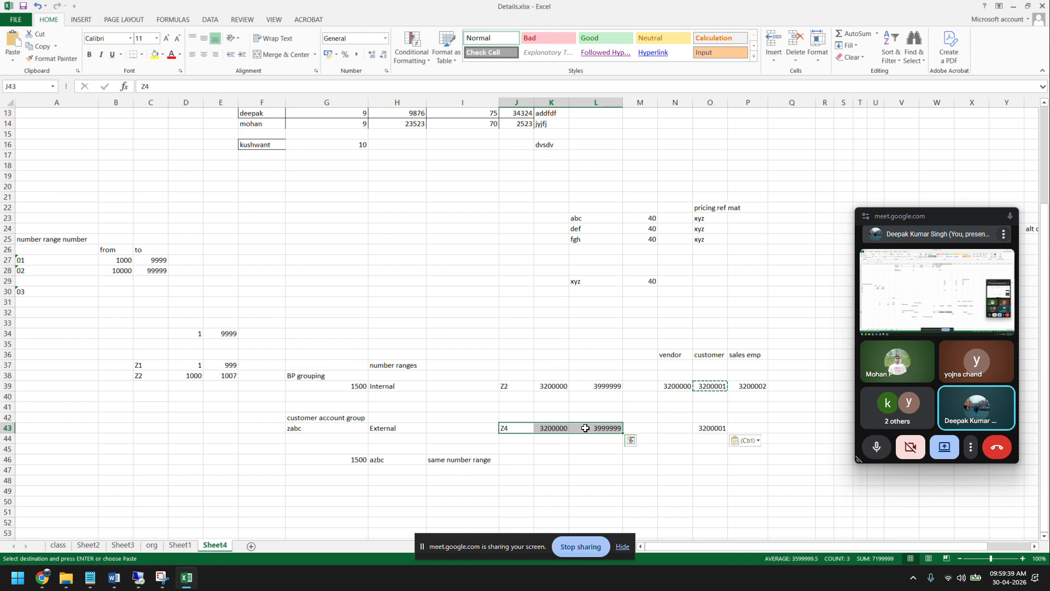
click(318, 386)
key(Escape)
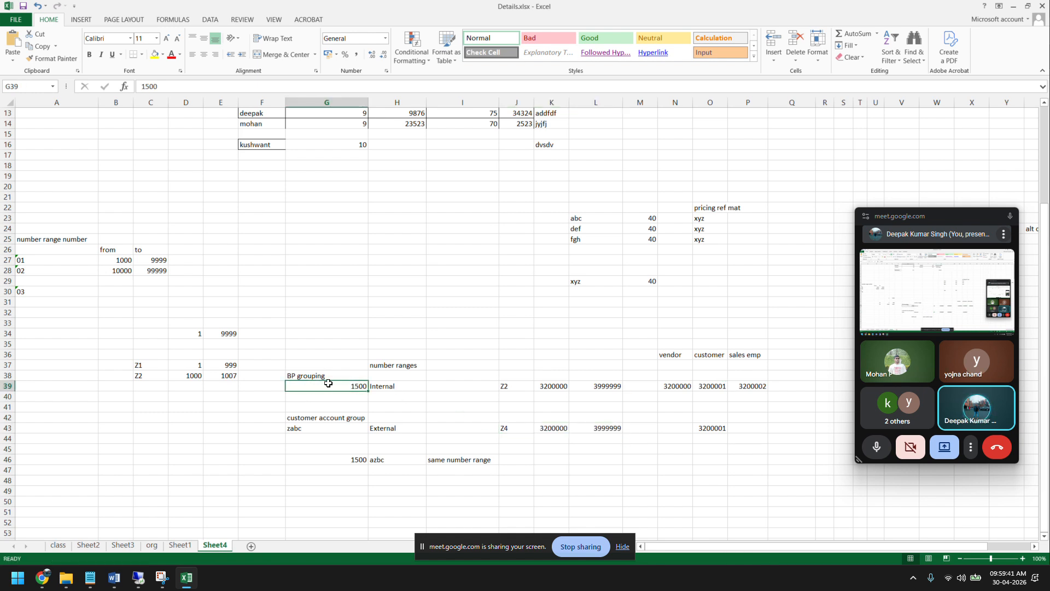
drag(328, 383, 409, 389)
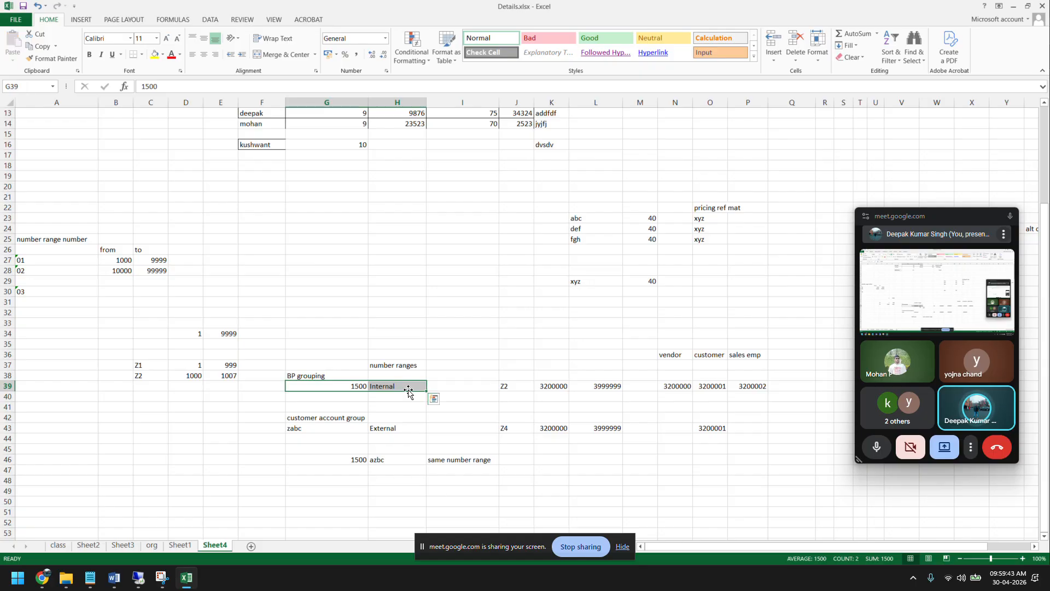
click(335, 429)
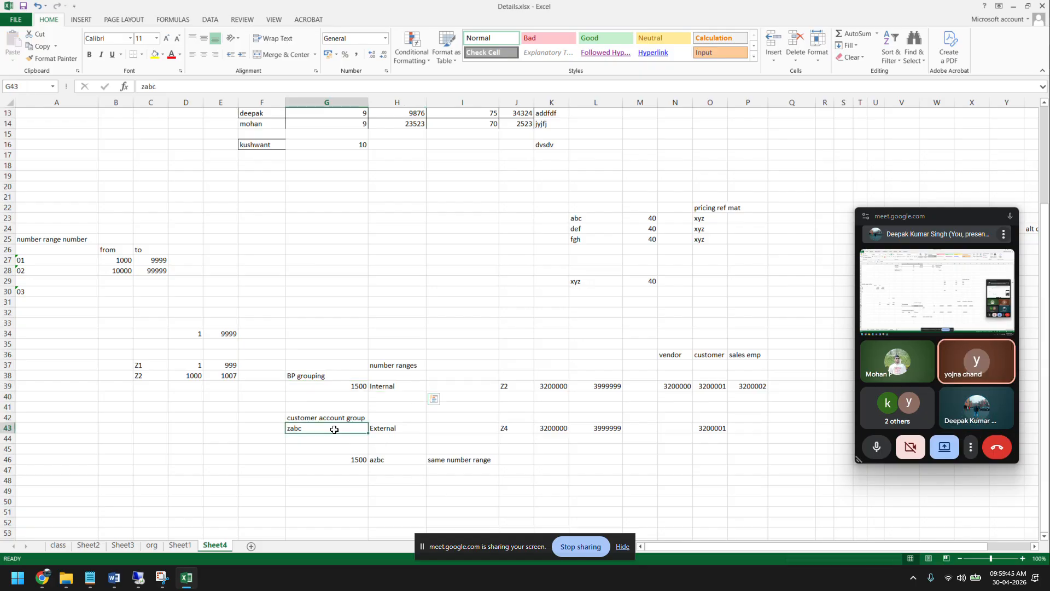
click(389, 426)
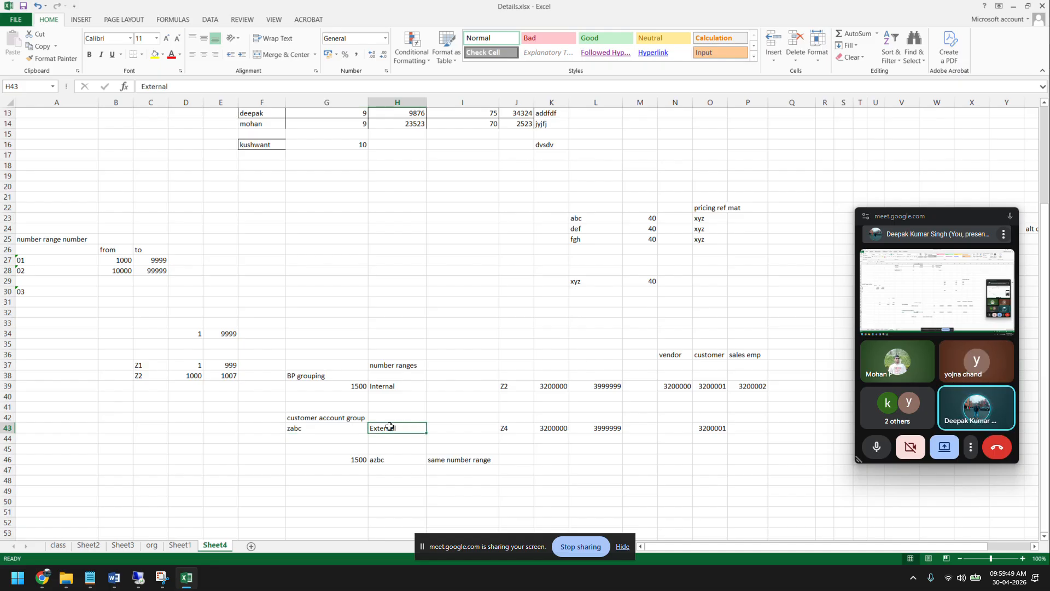
drag(356, 460, 462, 462)
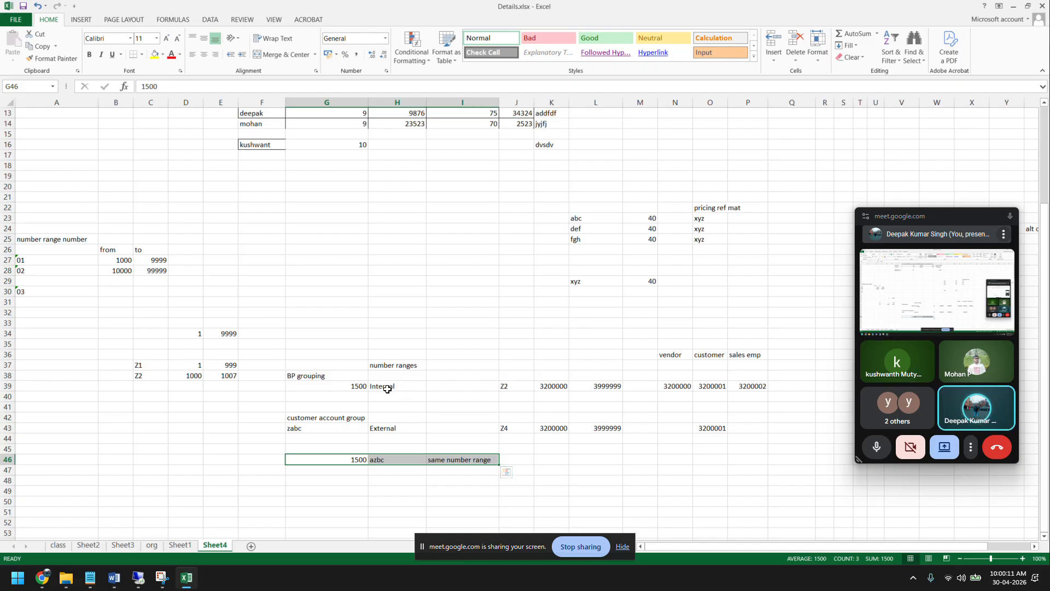
Step: Copy the whole numbering example in G36:P46 to the empty area starting at G50
drag(305, 363, 605, 439)
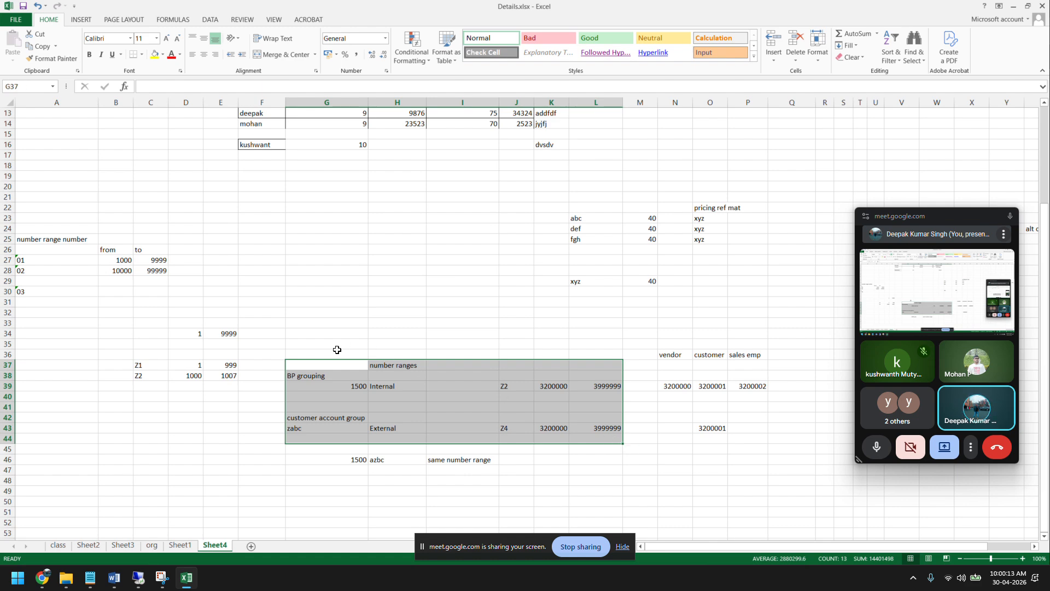
drag(337, 351, 752, 464)
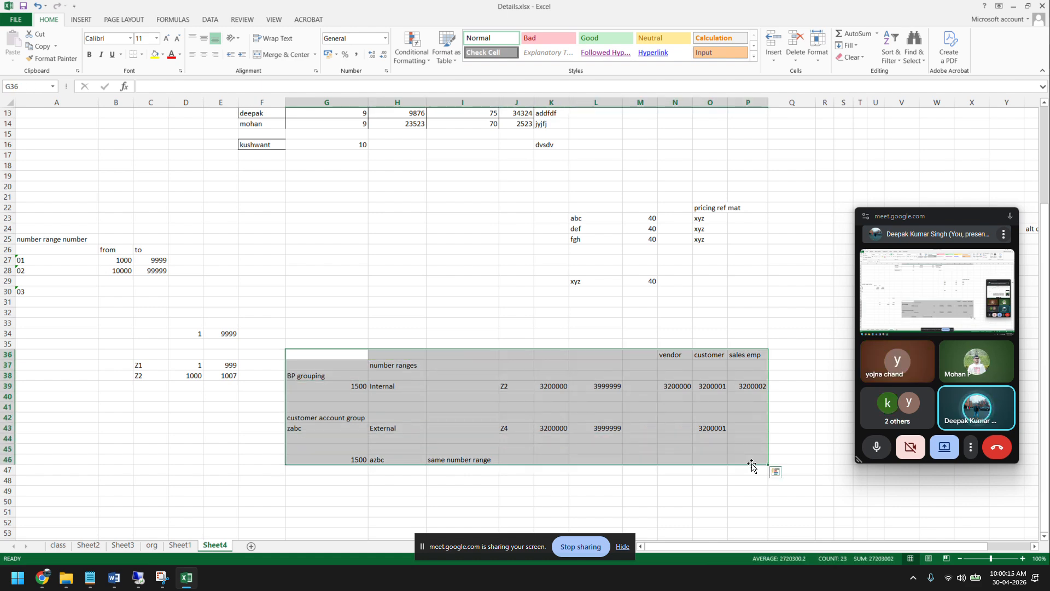
key(ctrl+c)
scroll(699, 431, down, 4)
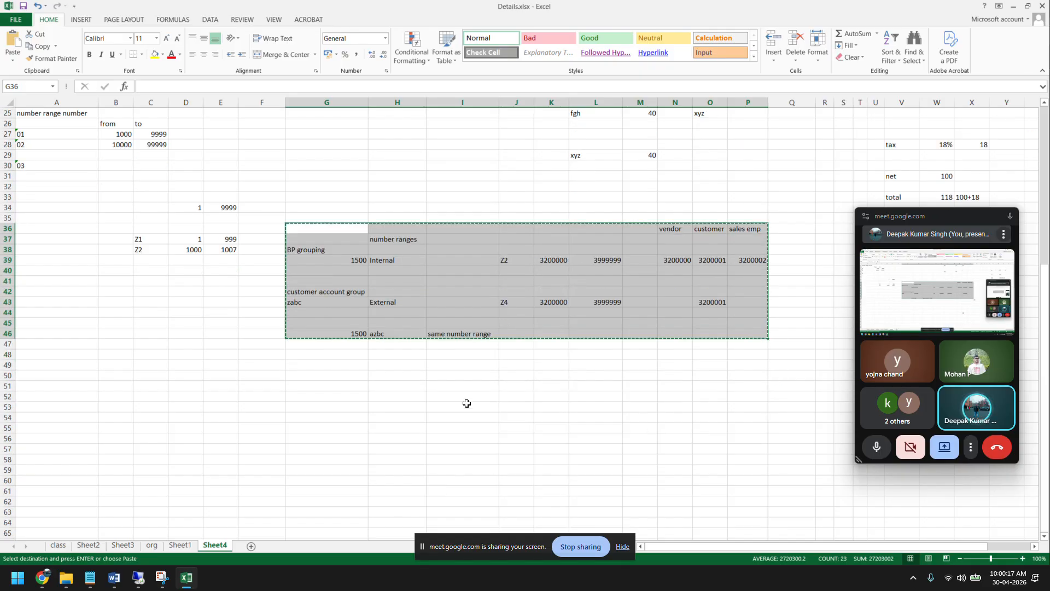
click(320, 379)
key(ctrl+v)
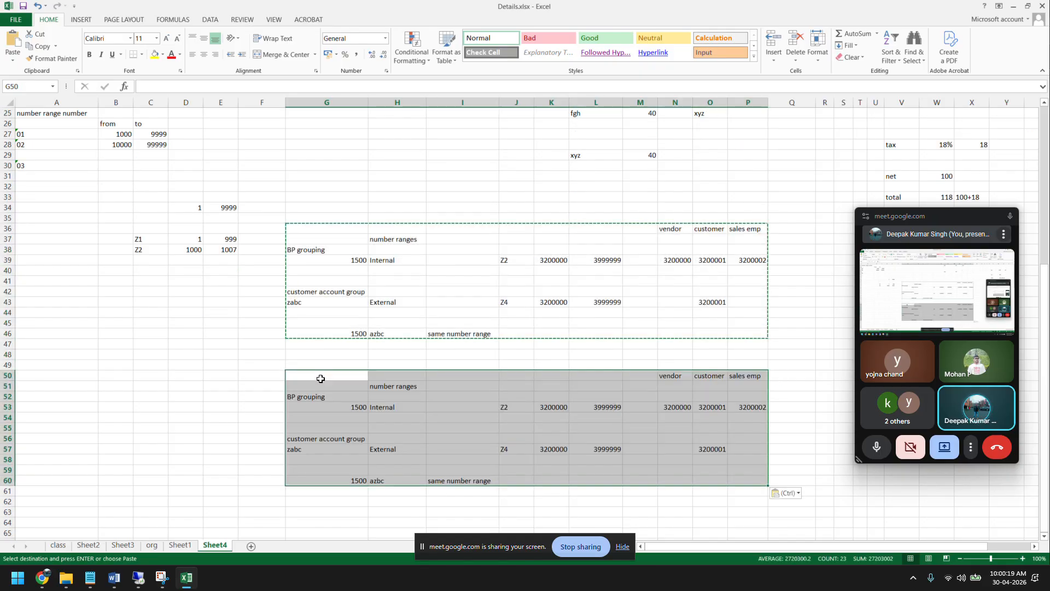
click(141, 54)
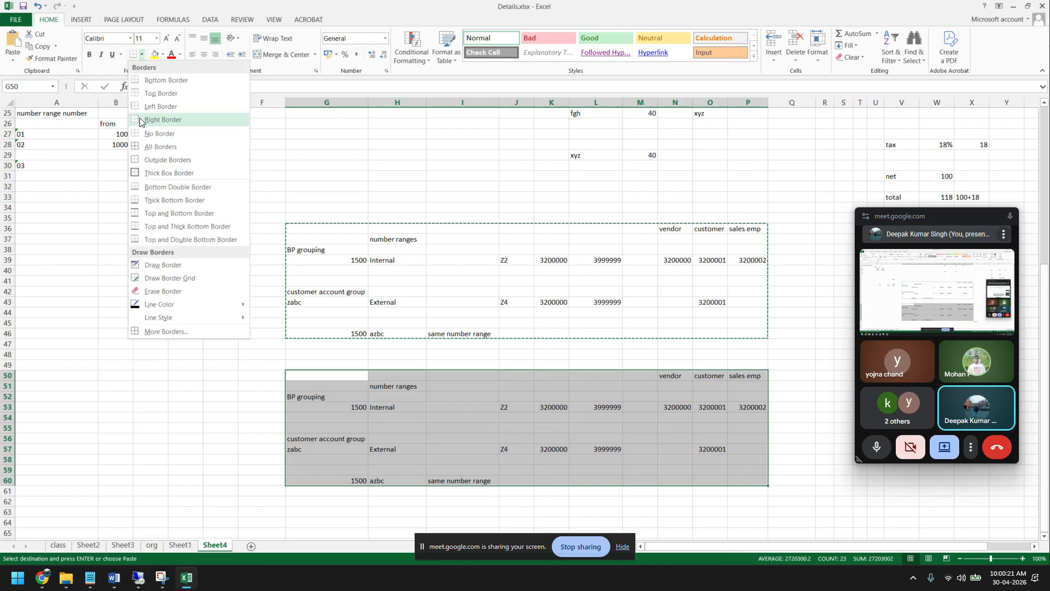
click(82, 205)
click(258, 363)
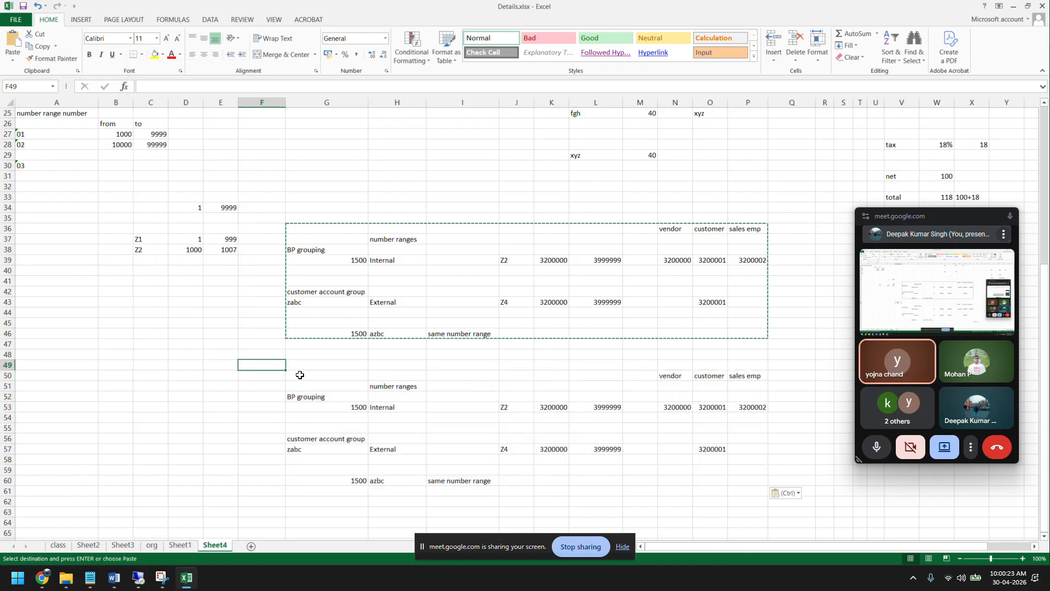
Step: Apply all borders to the copied example in G50:P60
drag(304, 376, 762, 484)
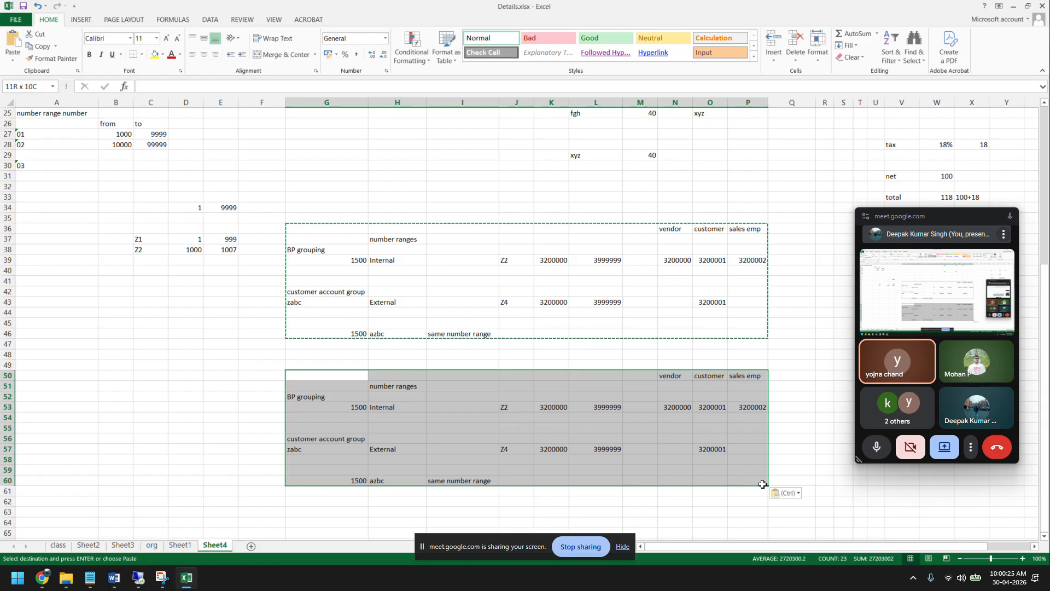
click(141, 54)
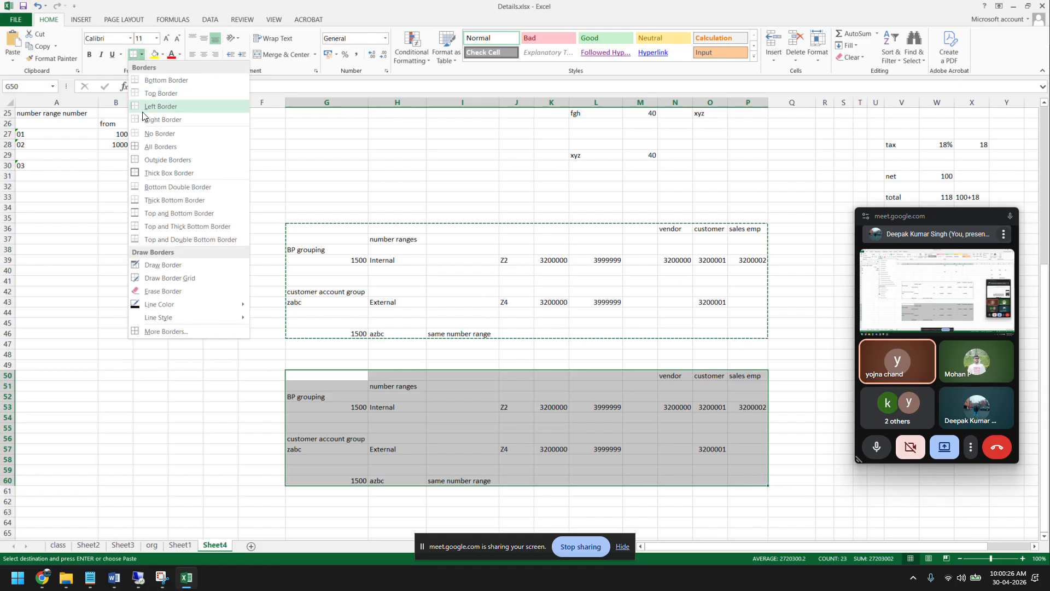
click(160, 147)
click(347, 394)
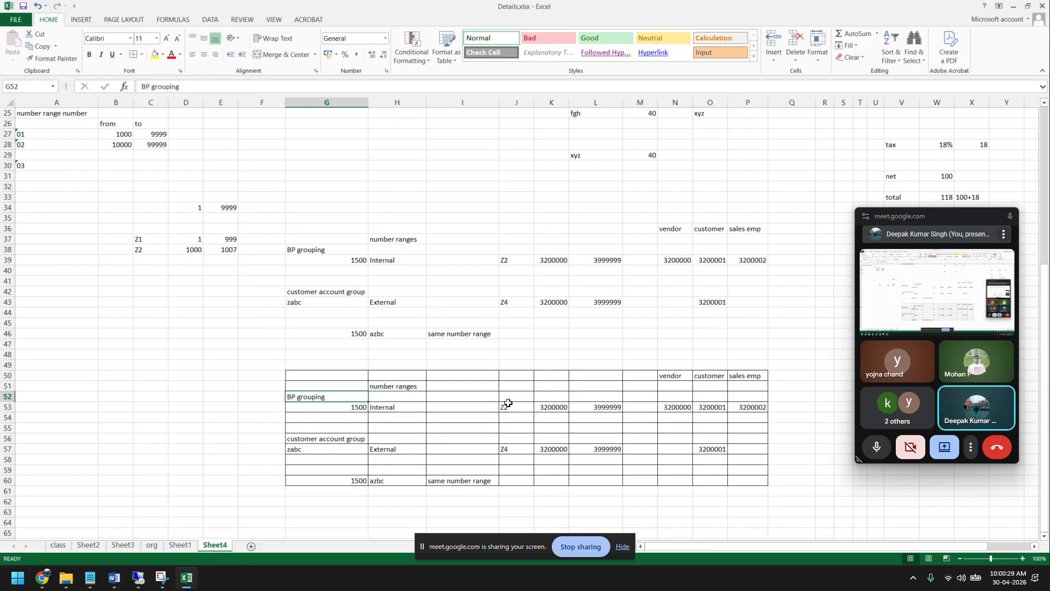
Step: In the copied example, set BP grouping 1500 to "External" in H53 and account group zabc to "Internal" in H57
click(387, 407)
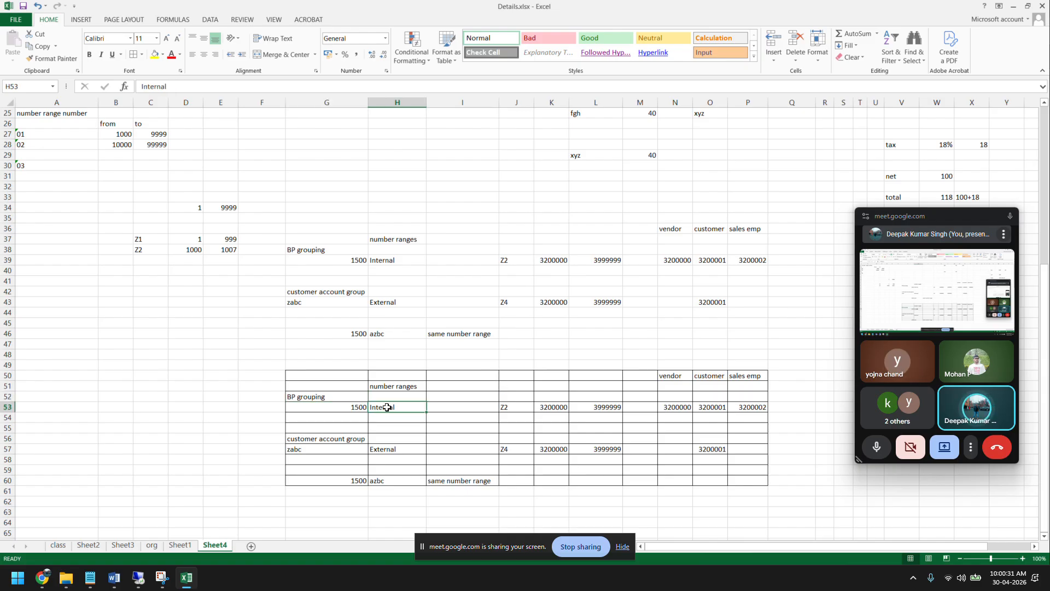
text(Externa)
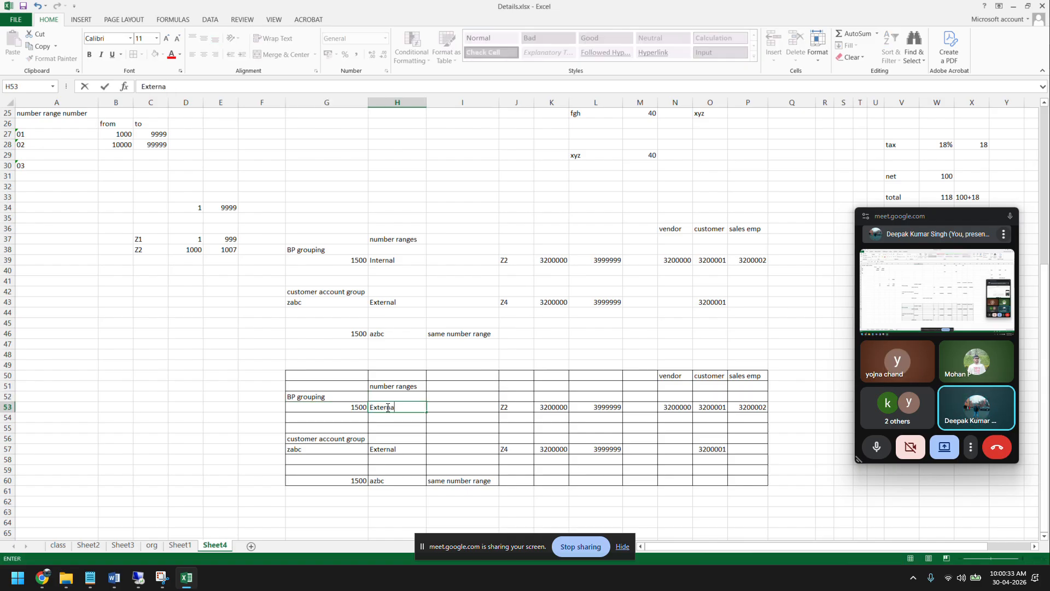
text(l)
key(Return)
key(Down)
key(Down)
key(Down)
text(I)
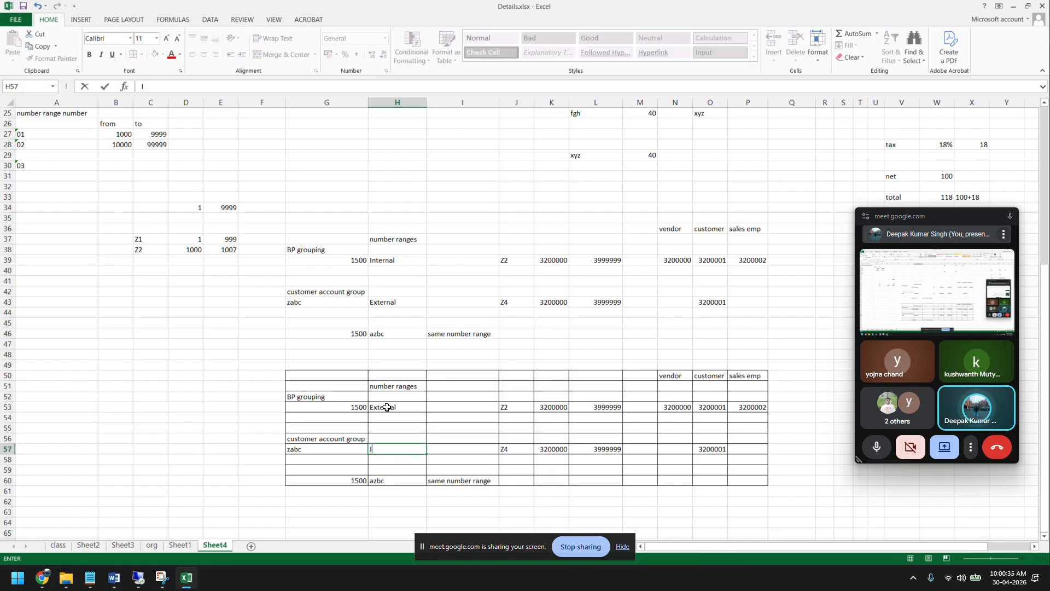
text(nternal)
key(Return)
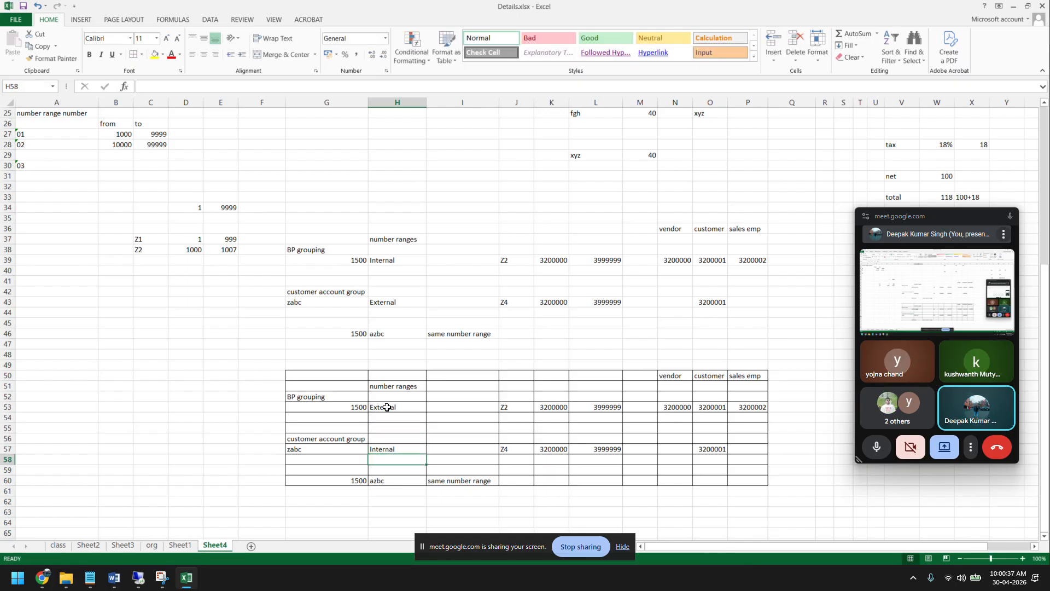
Step: Clear the customer number in O57 and the vendor, customer and sales employee BP numbers in N53:P53
click(711, 447)
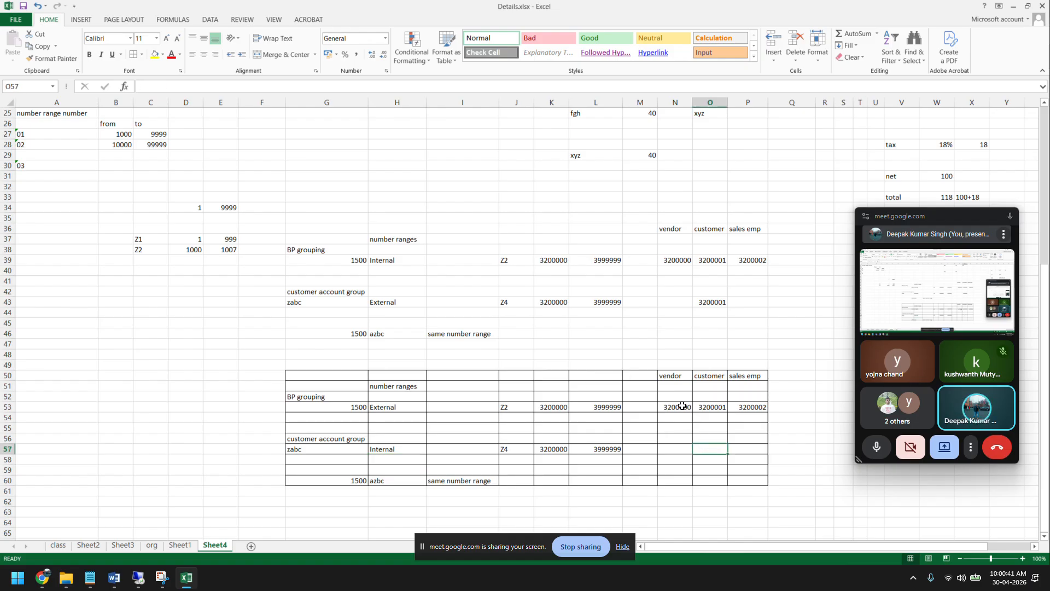
click(678, 407)
key(Delete)
click(704, 407)
key(Delete)
click(747, 407)
key(Delete)
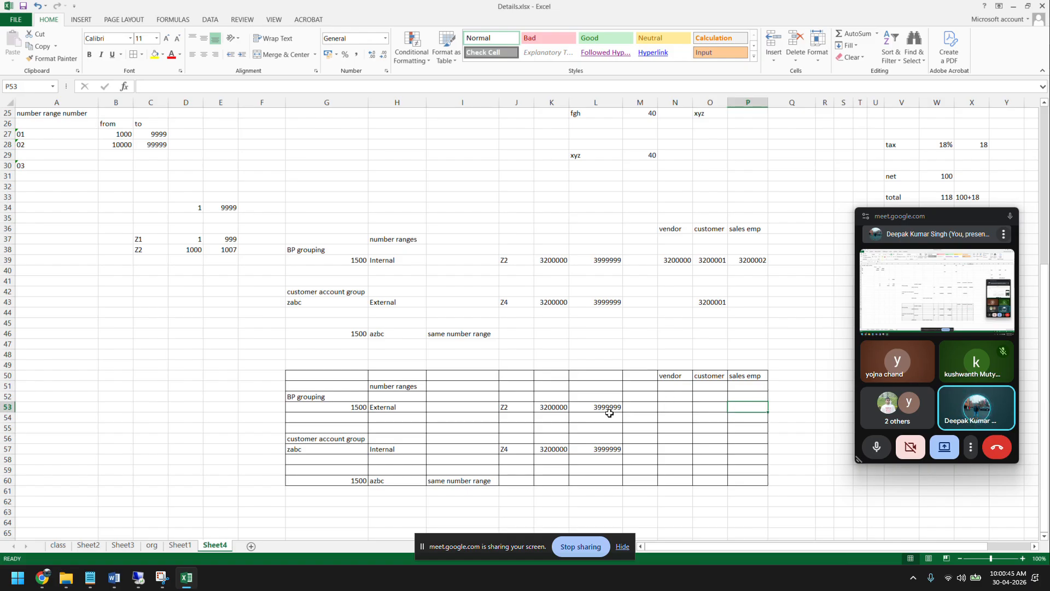
Step: Enter a seven-digit external vendor number within the BP grouping's number range in N53 of the lower example
click(347, 405)
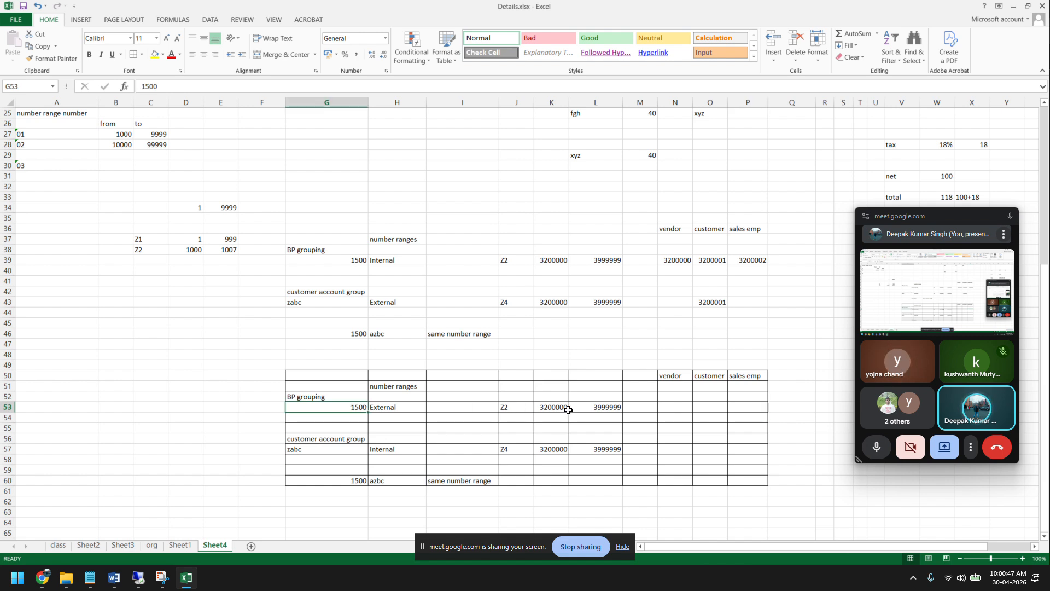
click(671, 404)
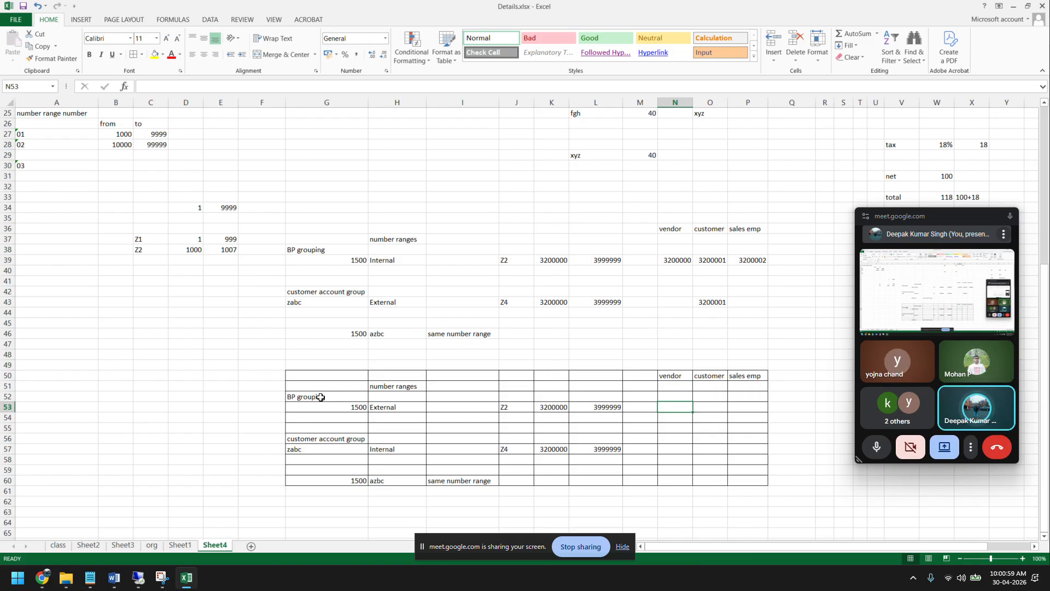
drag(328, 399, 761, 412)
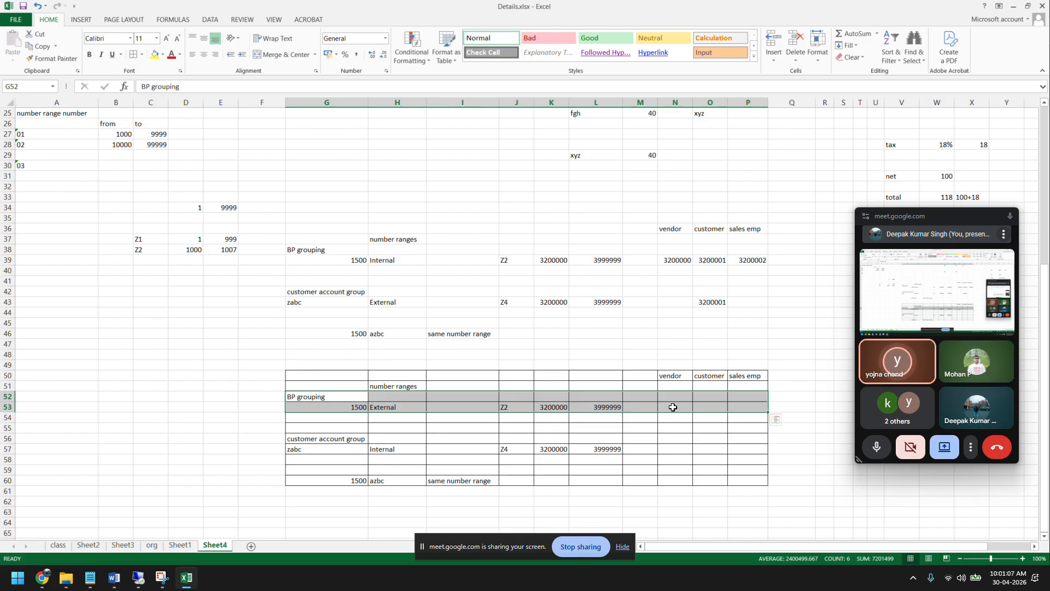
click(673, 407)
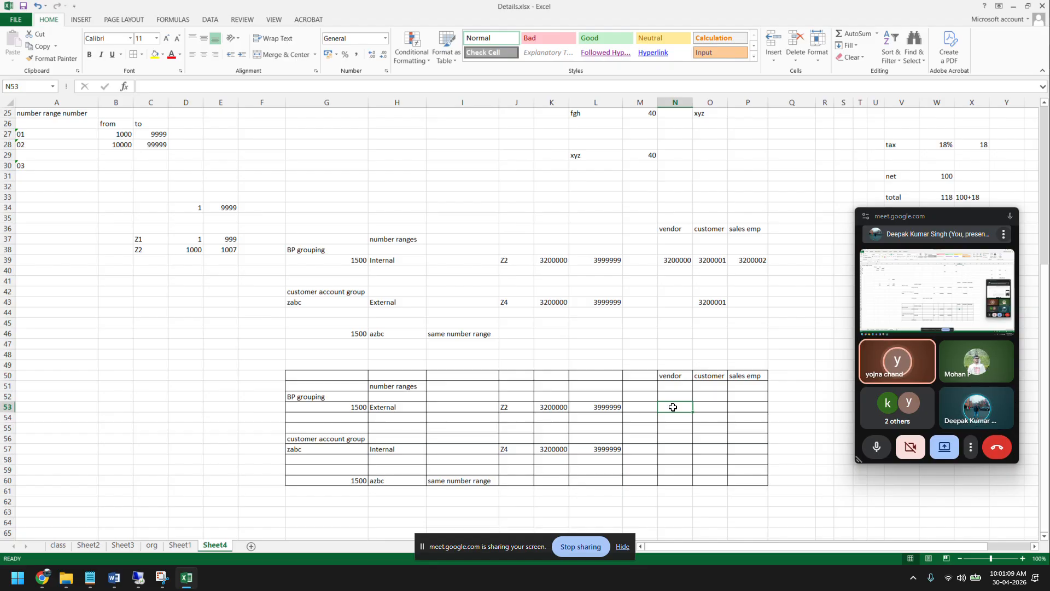
text(32)
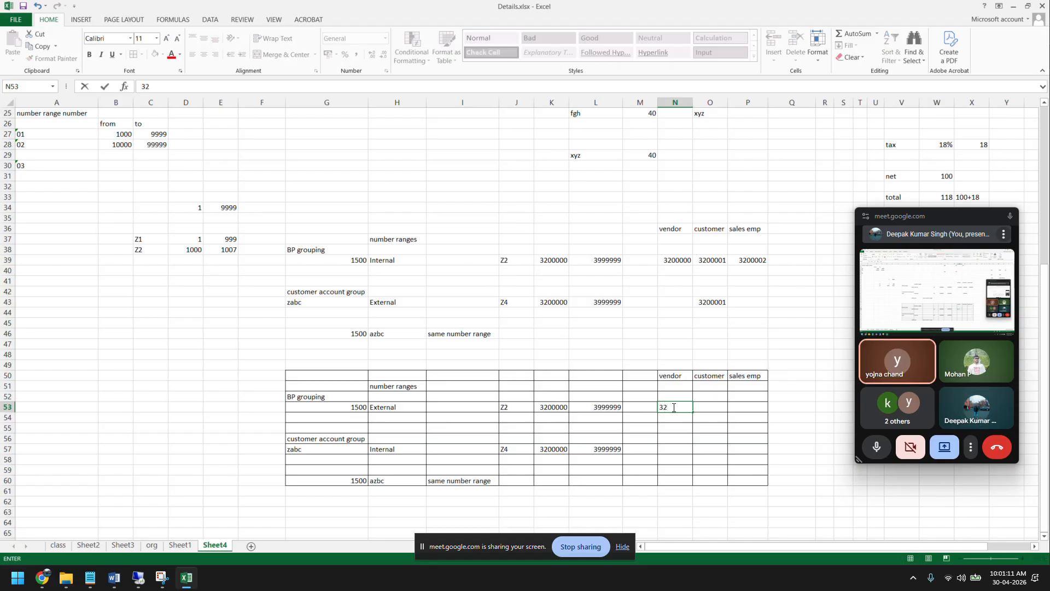
text(4634363)
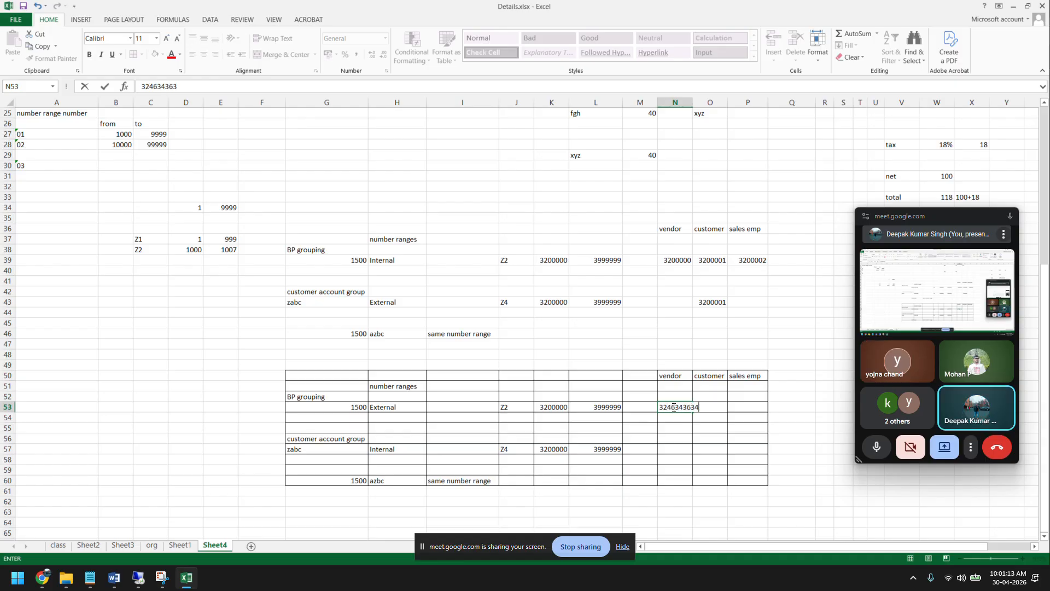
key(BackSpace)
key(BackSpace)
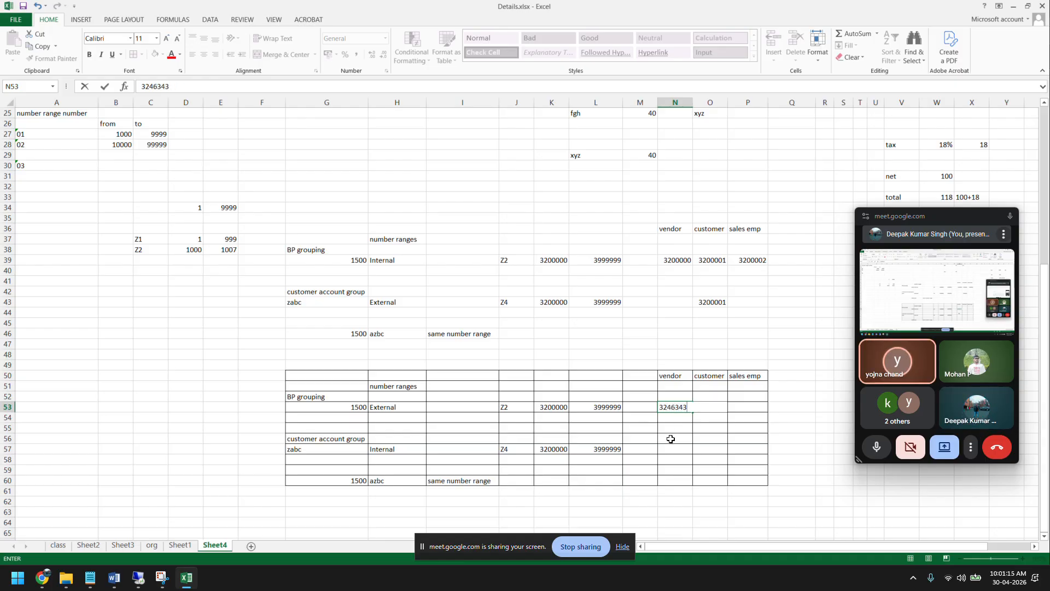
click(674, 510)
Step: Copy the vendor number from N53 into the customer and sales employee cells O53 and P53
click(681, 411)
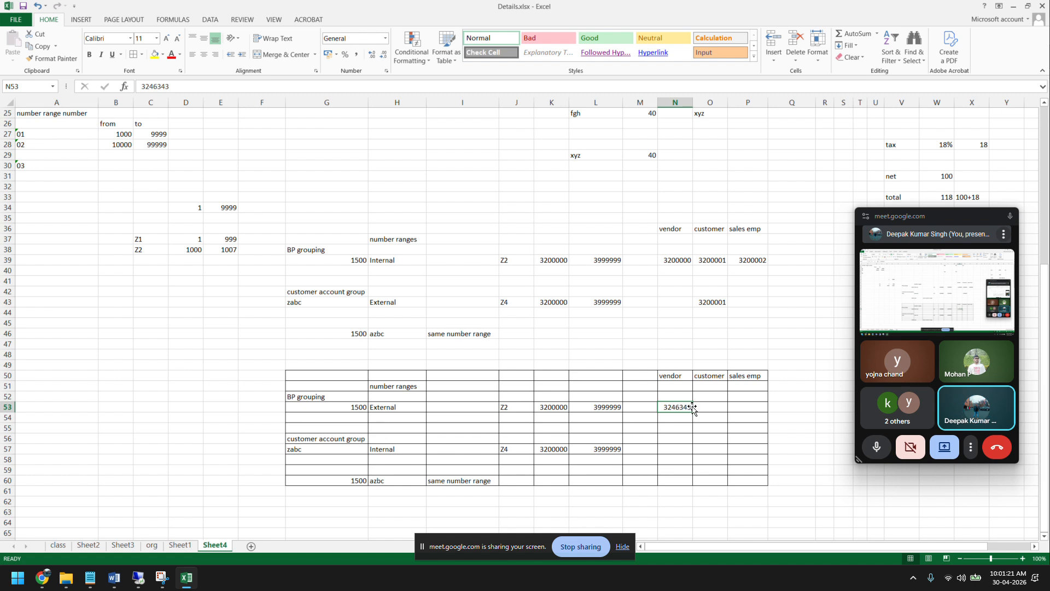
key(ctrl+c)
click(711, 407)
key(ctrl+v)
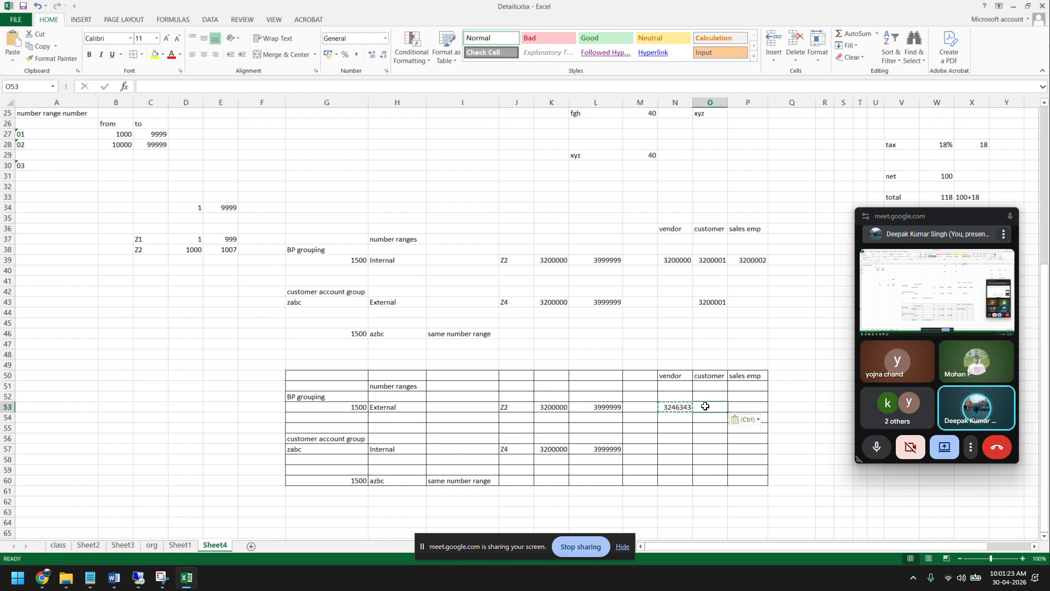
key(Right)
key(ctrl+v)
Step: Change the last digit of the customer number in O53 to 8 and of the sales employee number in P53 to 1
click(714, 409)
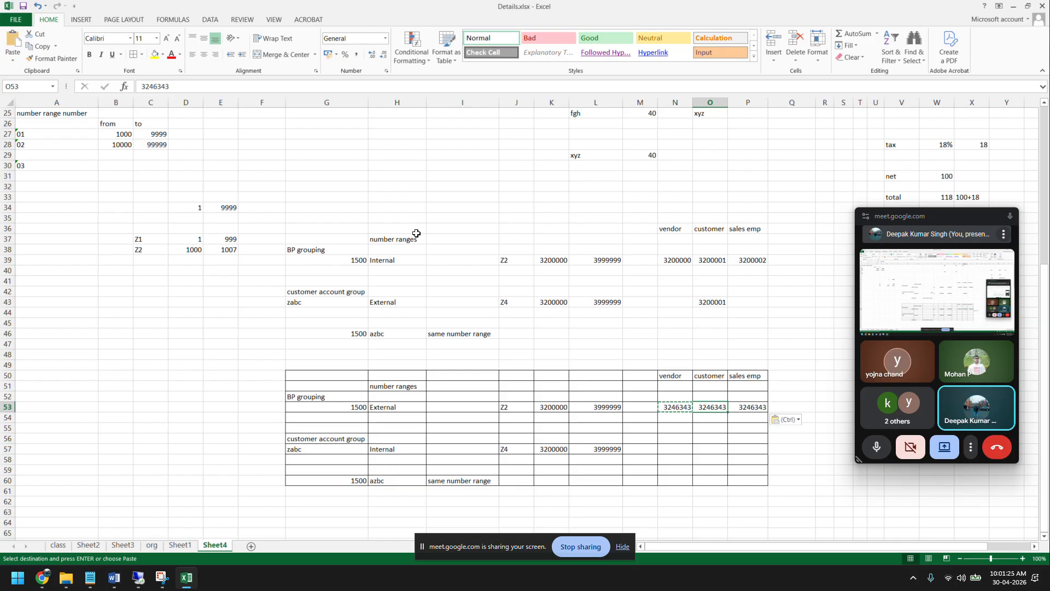
click(184, 90)
key(BackSpace)
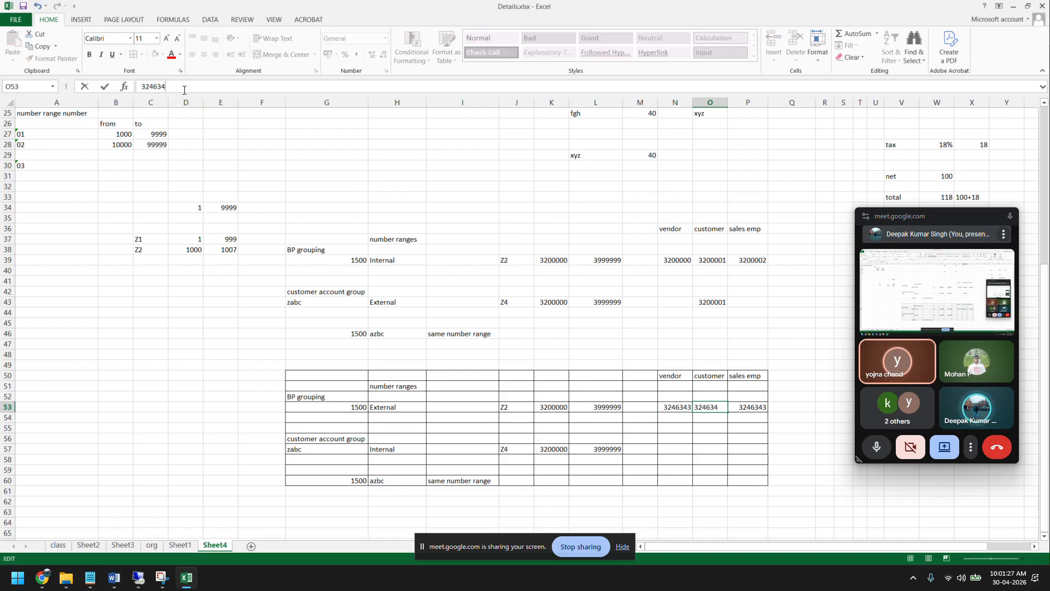
text(8)
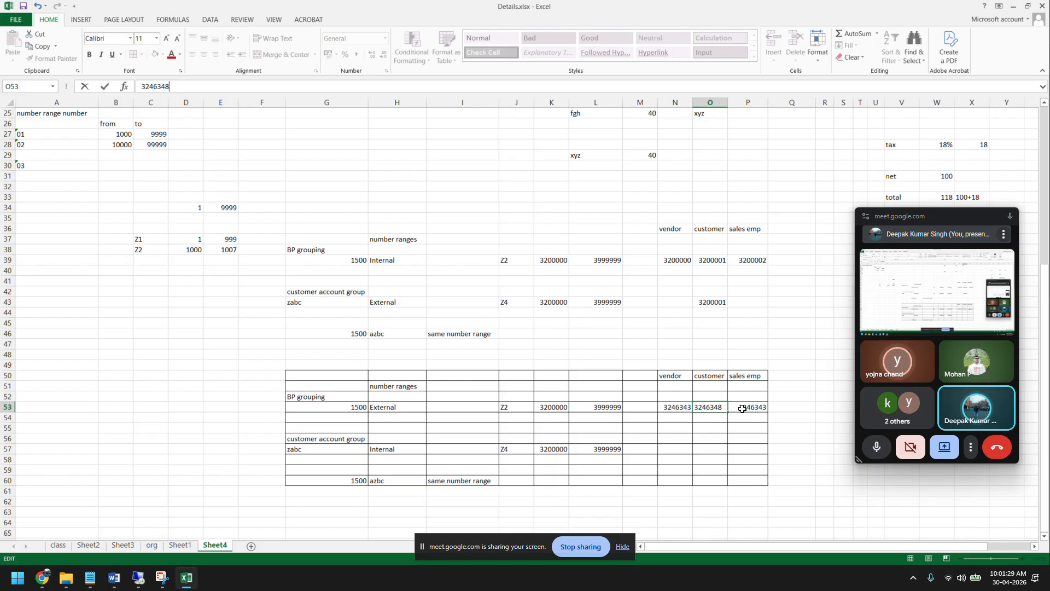
click(740, 408)
key(F2)
key(BackSpace)
text(1)
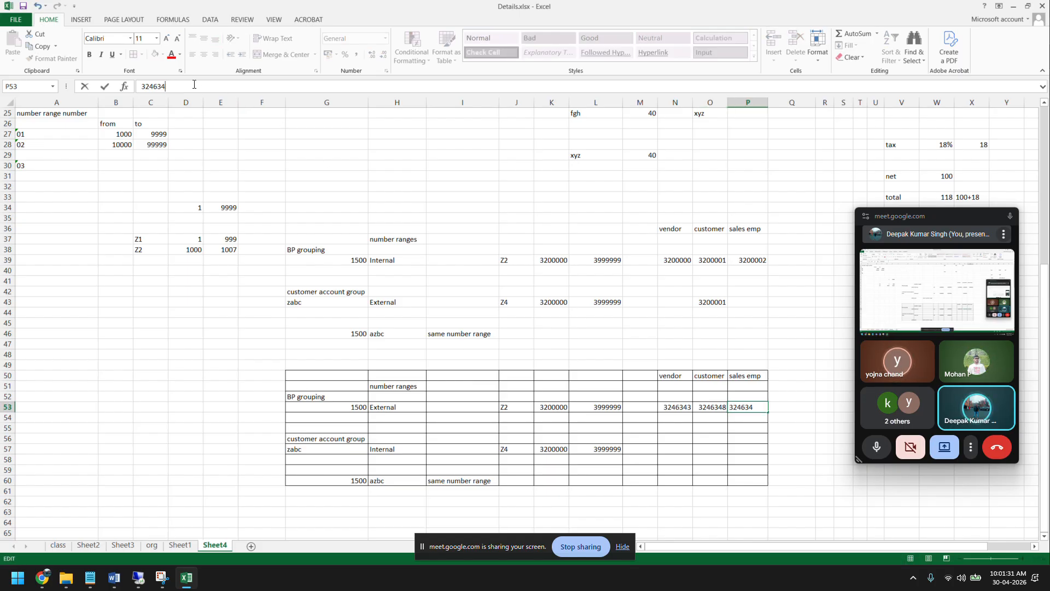
click(704, 437)
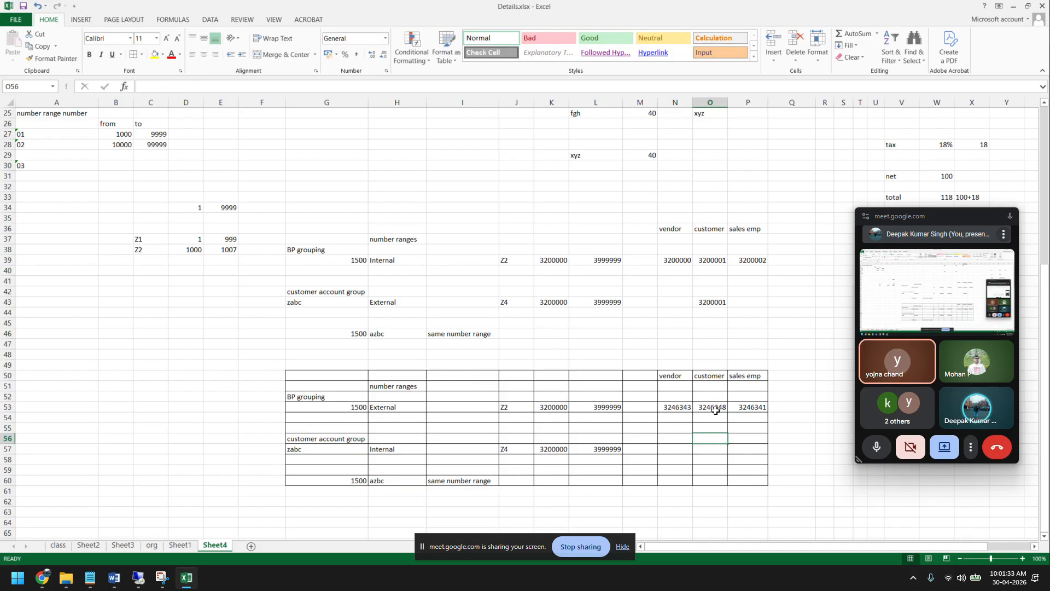
Step: Copy the start value of account group zabc's number range from K57 into the customer cell O57
click(715, 411)
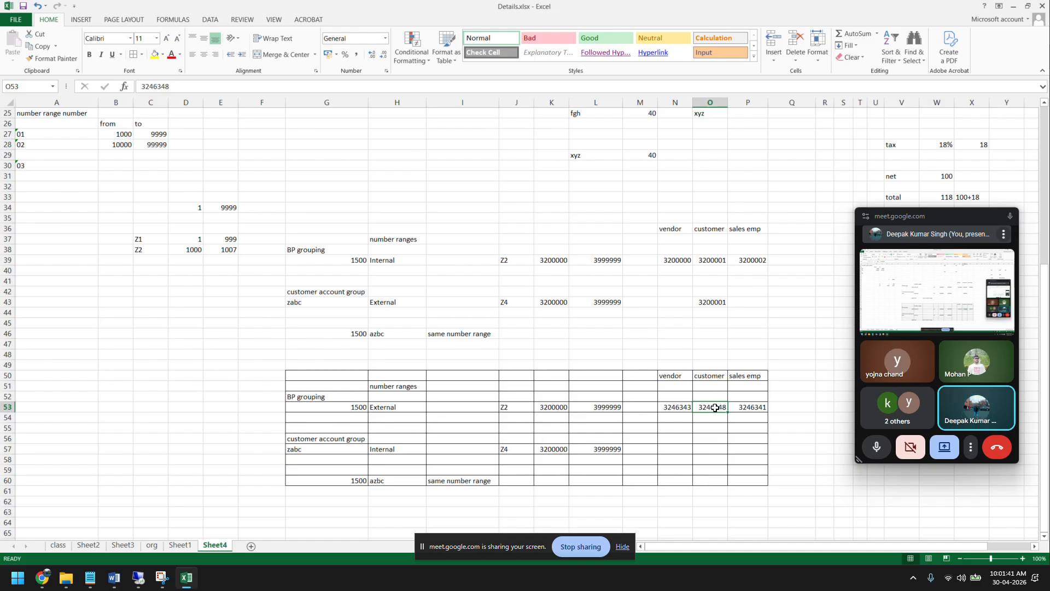
click(708, 449)
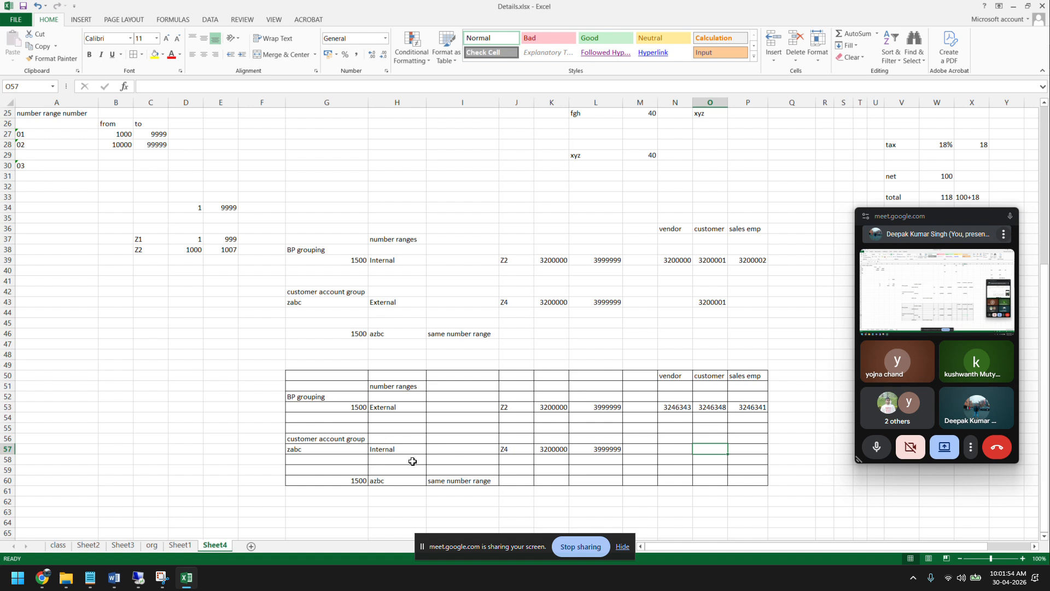
click(561, 451)
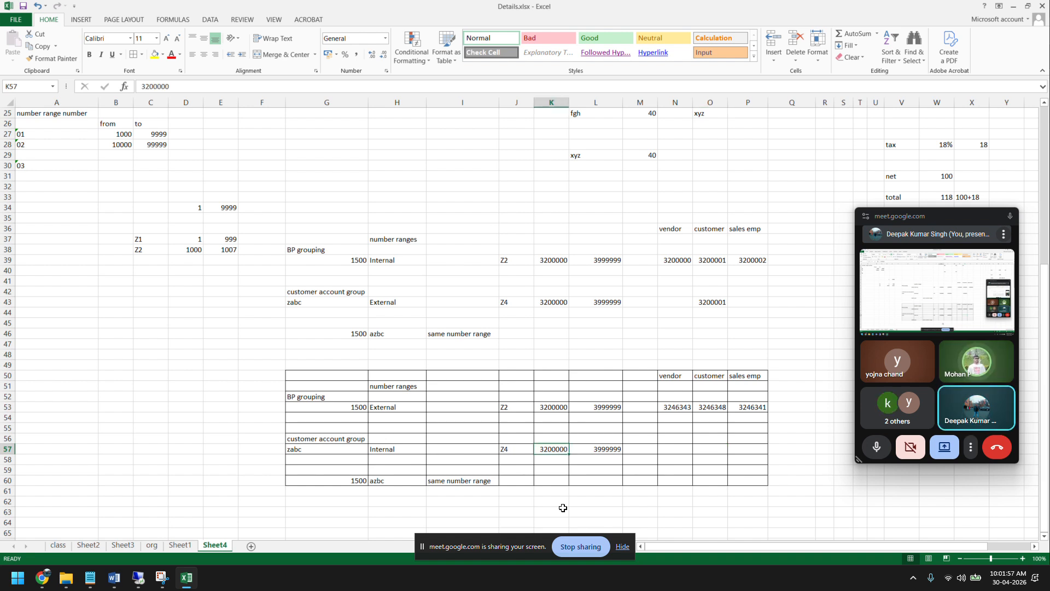
key(ctrl+c)
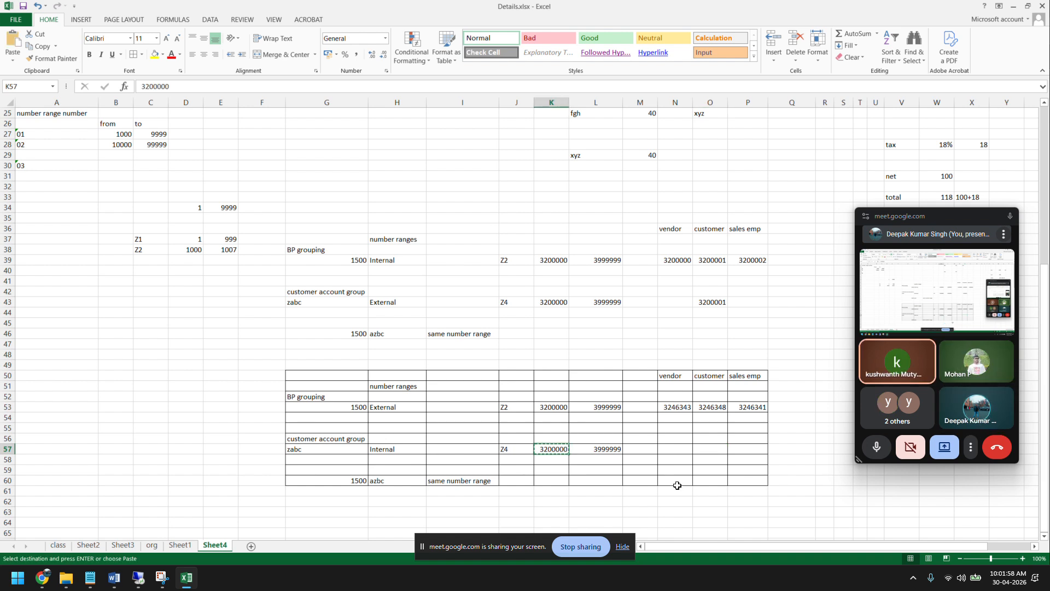
click(704, 451)
key(ctrl+v)
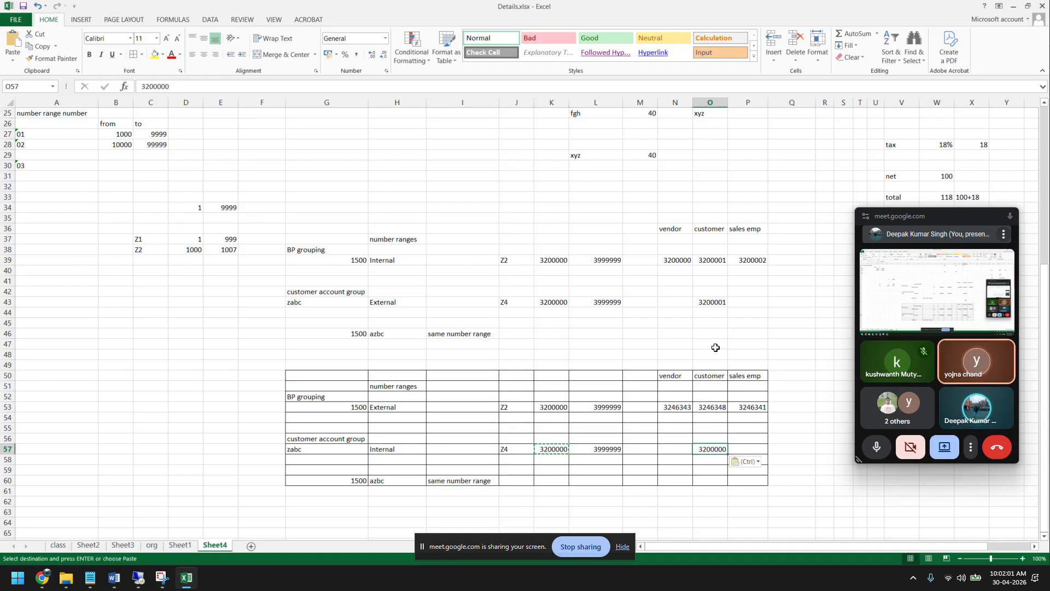
Step: Apply all borders to the upper numbering example in G36:P47
drag(714, 347, 715, 511)
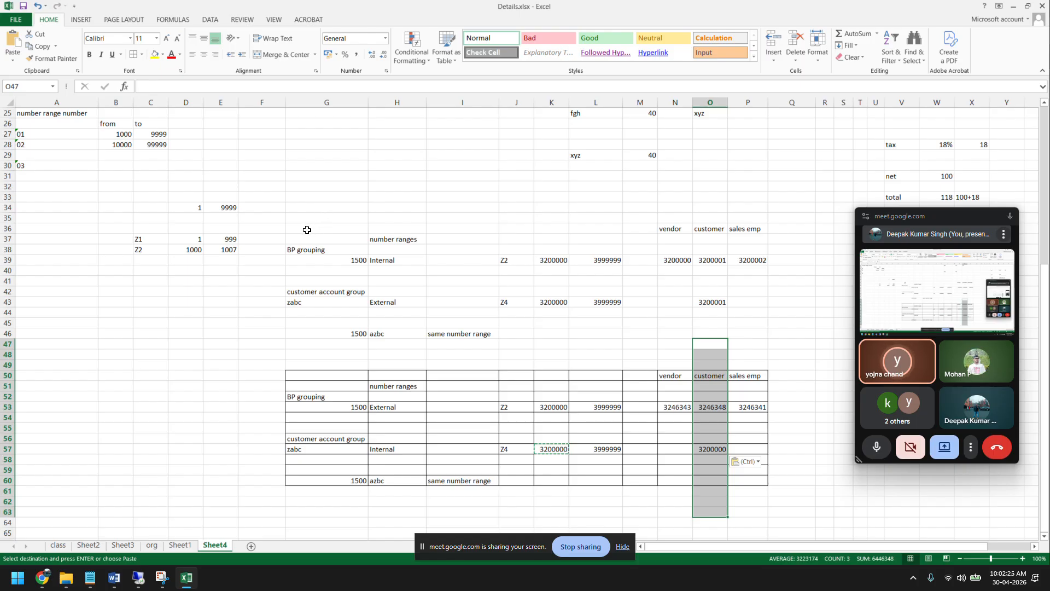
drag(305, 229, 763, 345)
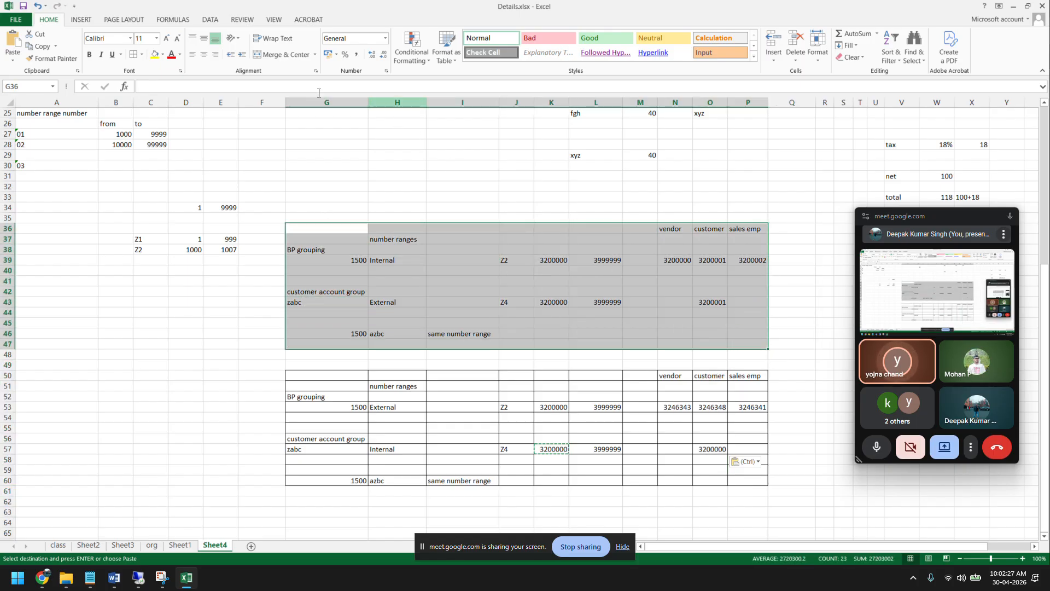
click(133, 54)
click(596, 449)
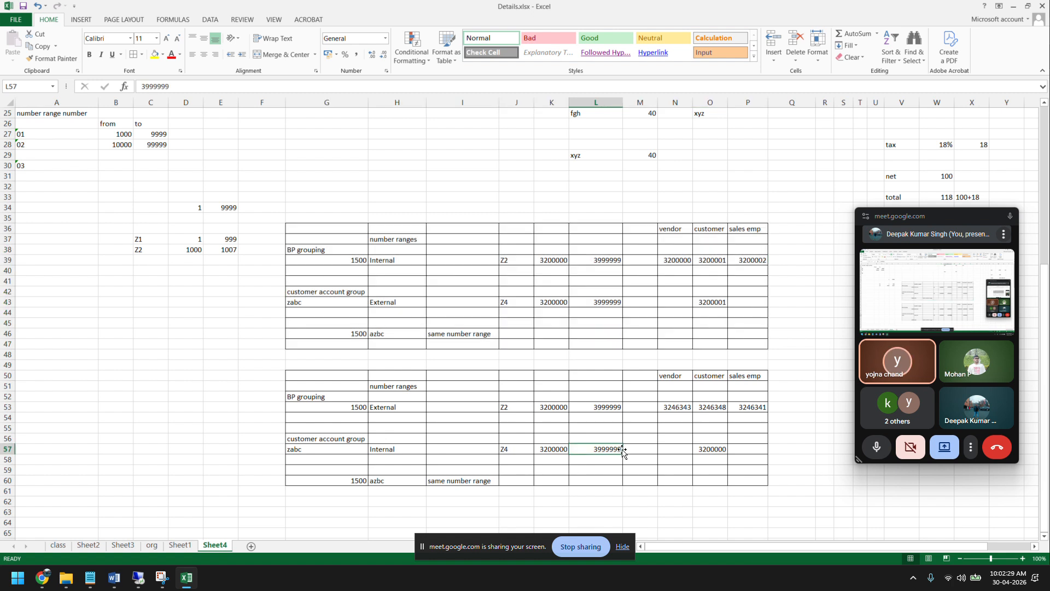
Step: Compare the Z2 and Z4 number ranges and the assigned numbers in the upper and lower examples
click(722, 452)
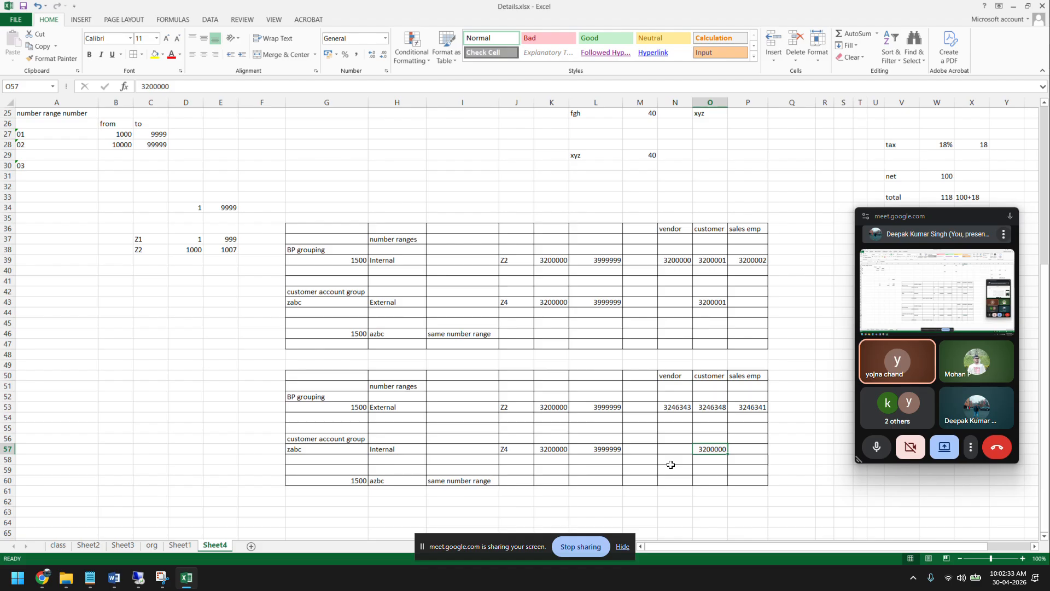
drag(518, 408, 602, 407)
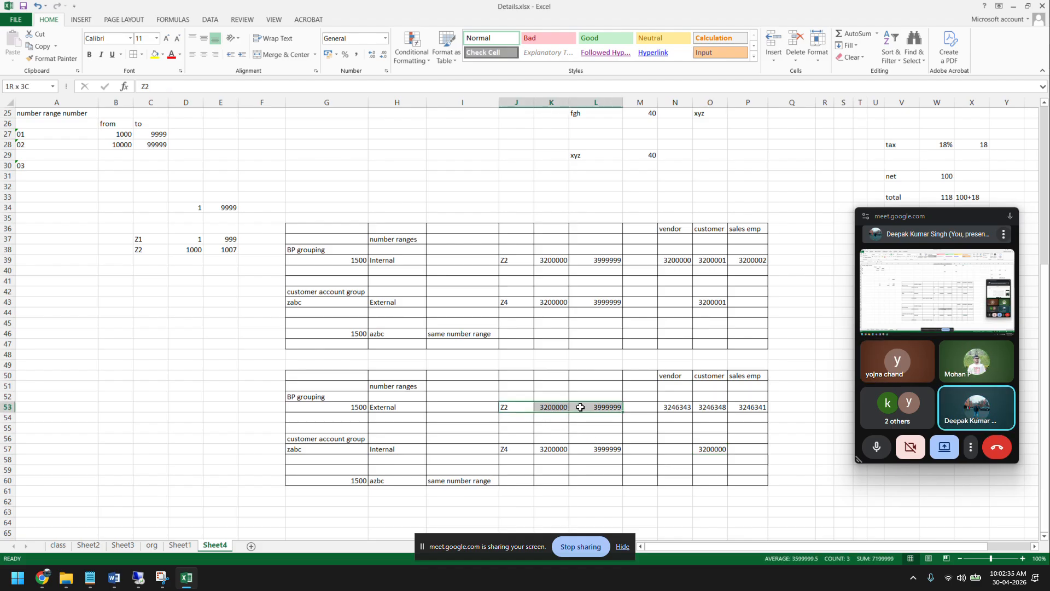
drag(528, 452, 604, 448)
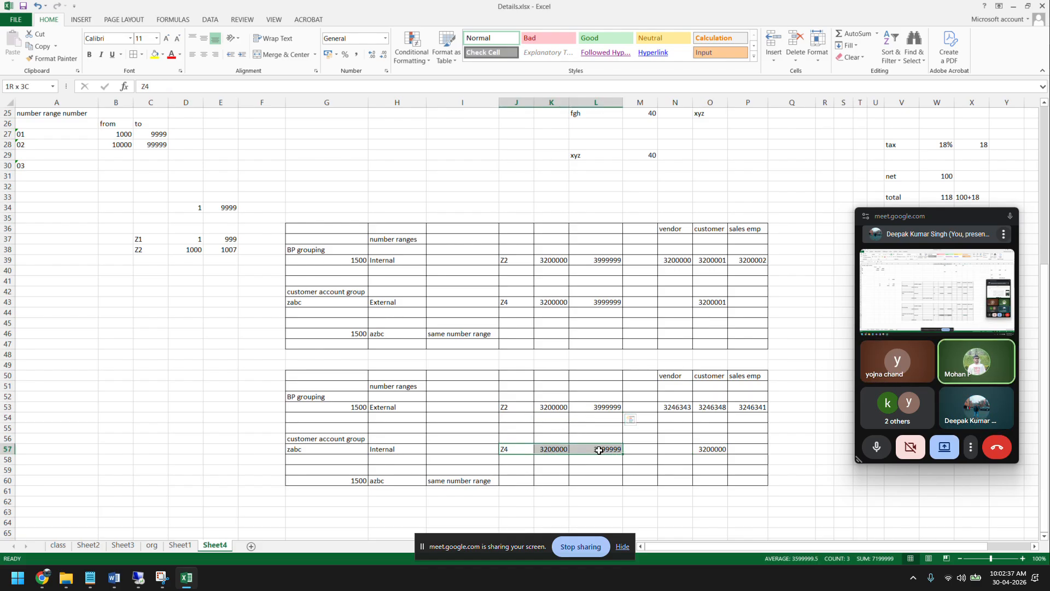
drag(522, 408, 548, 407)
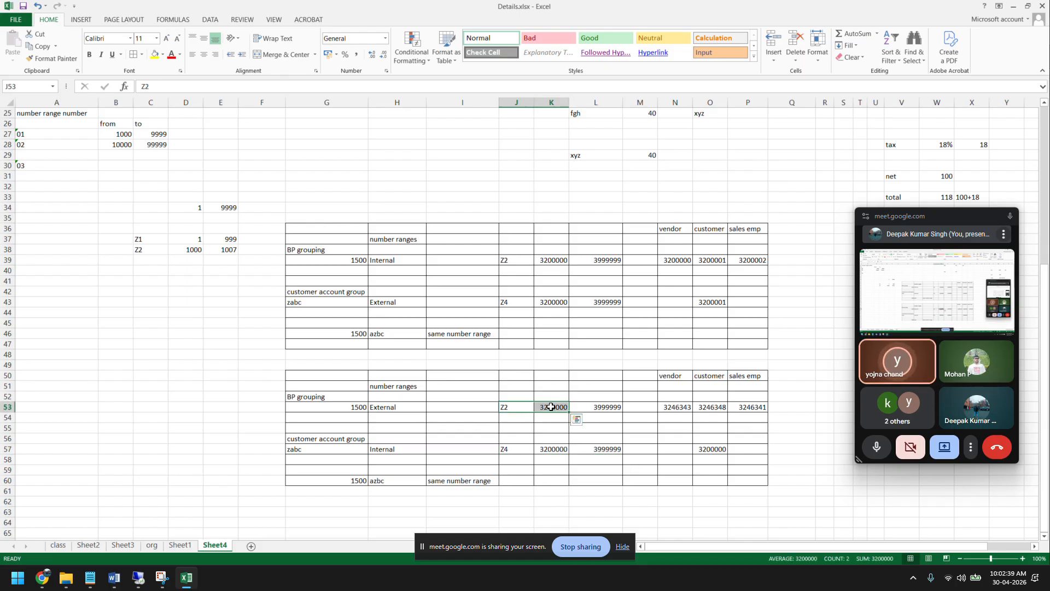
drag(524, 260, 586, 260)
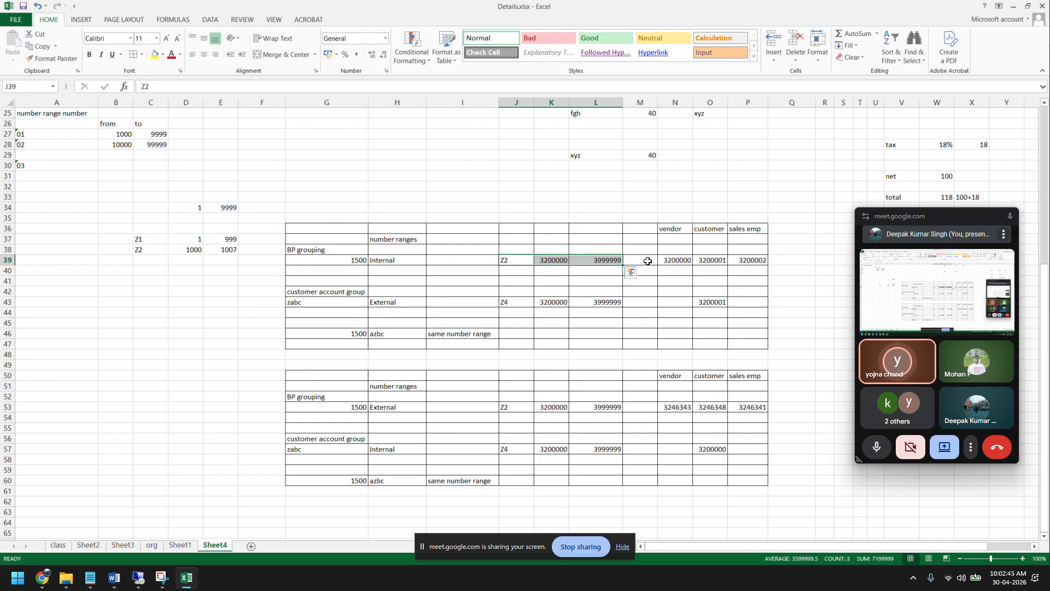
click(672, 261)
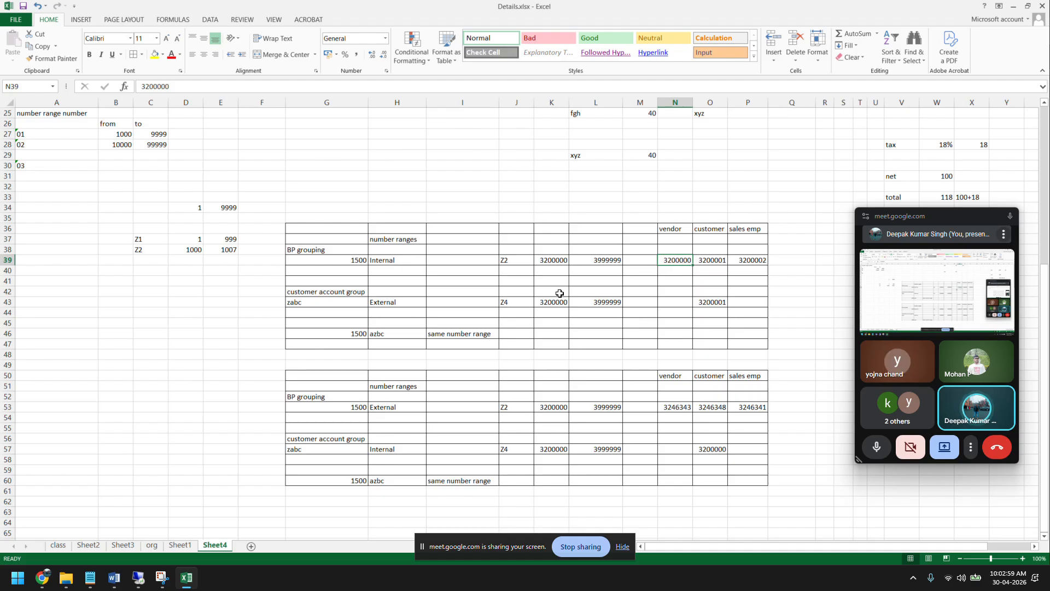
drag(523, 265, 584, 259)
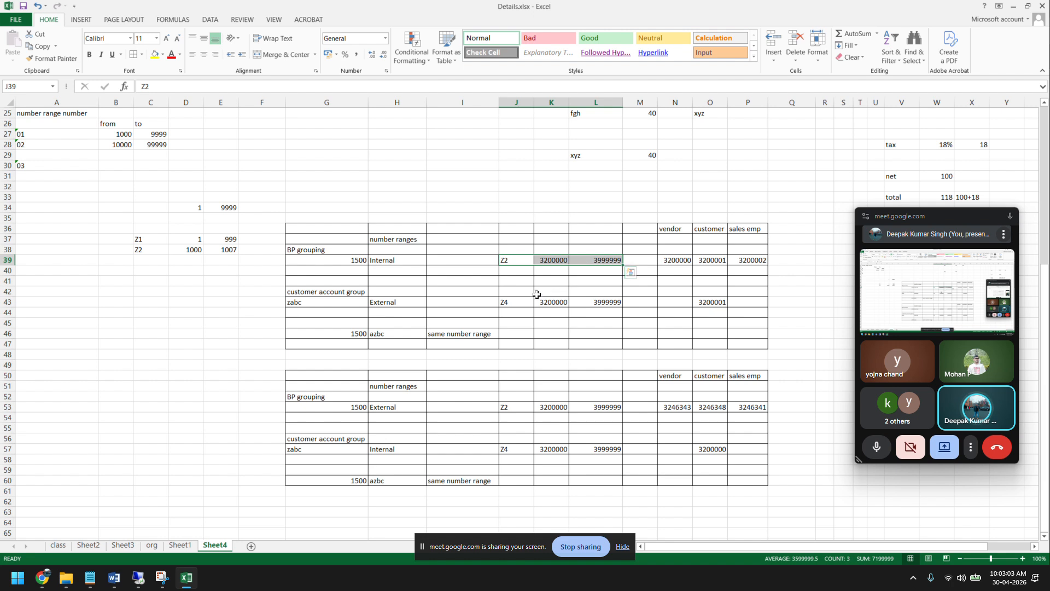
drag(511, 304, 591, 304)
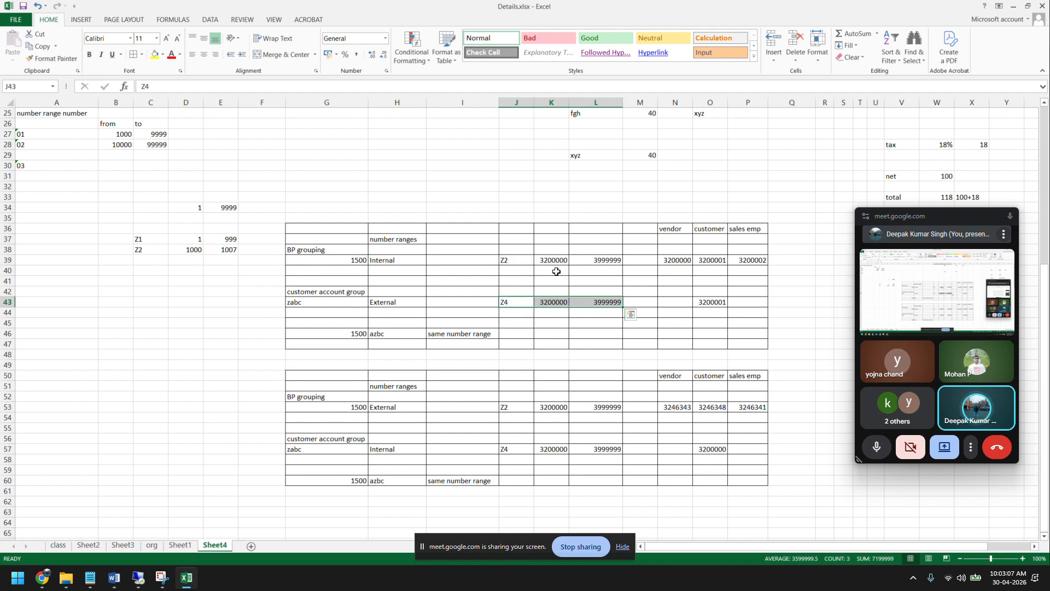
drag(492, 261, 586, 260)
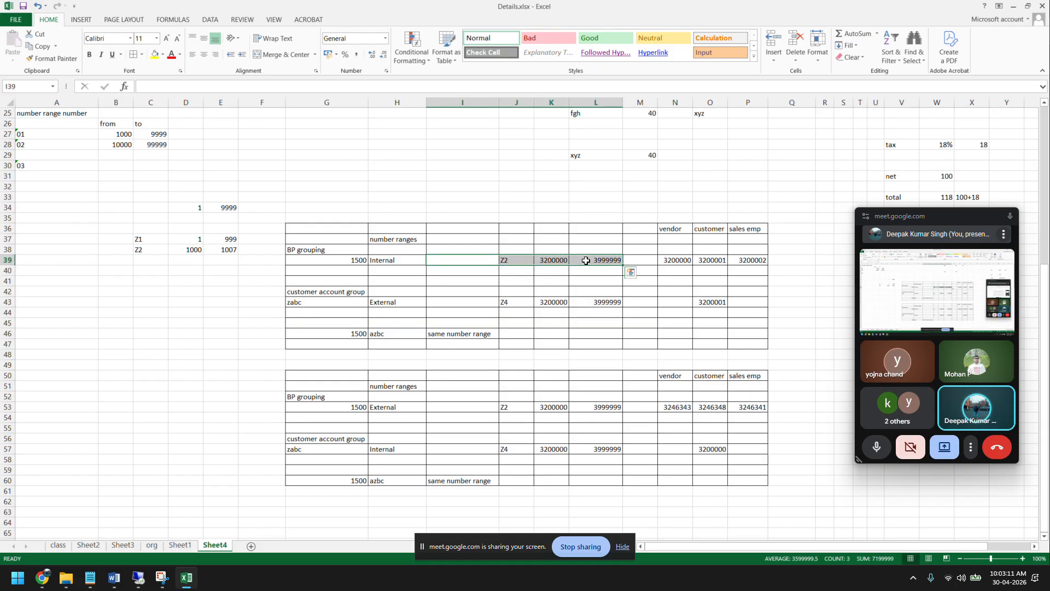
drag(462, 303, 590, 301)
Step: Enter "sales order" in B50 and "delivery" in B51
click(109, 375)
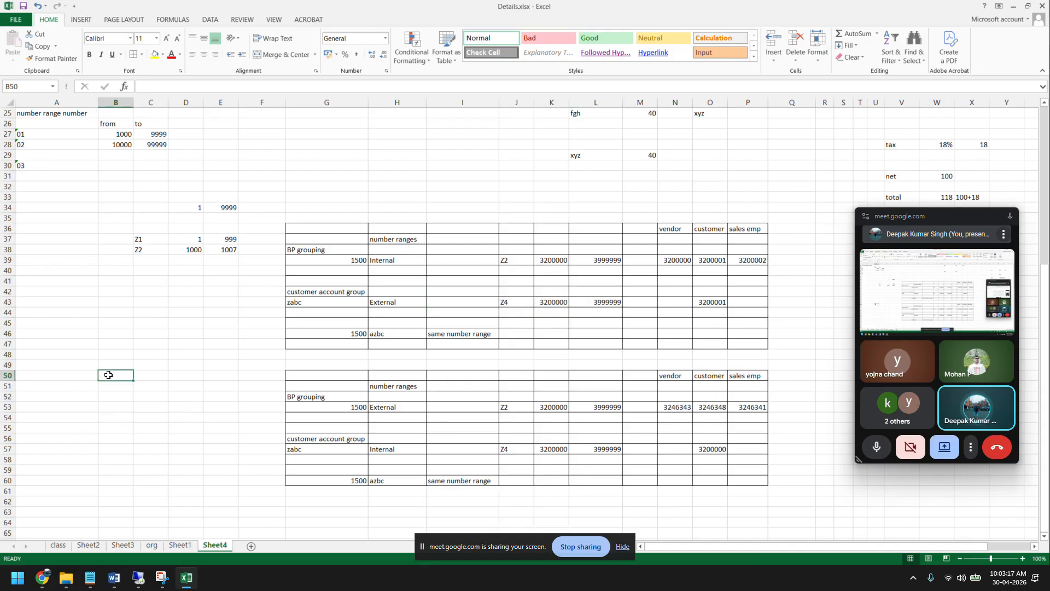
text(sales o)
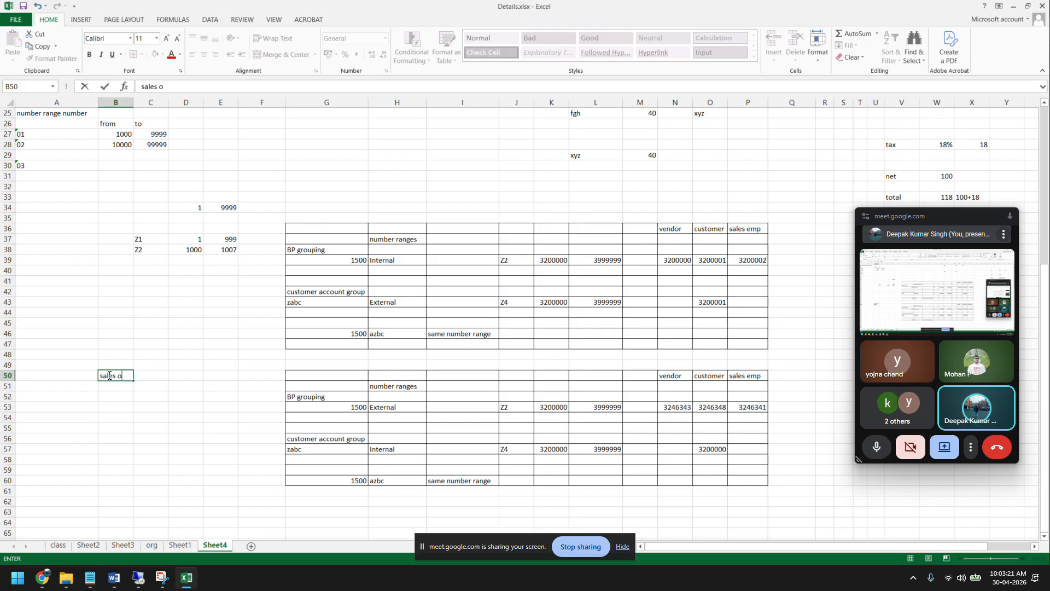
text(rder)
key(Return)
text(deli)
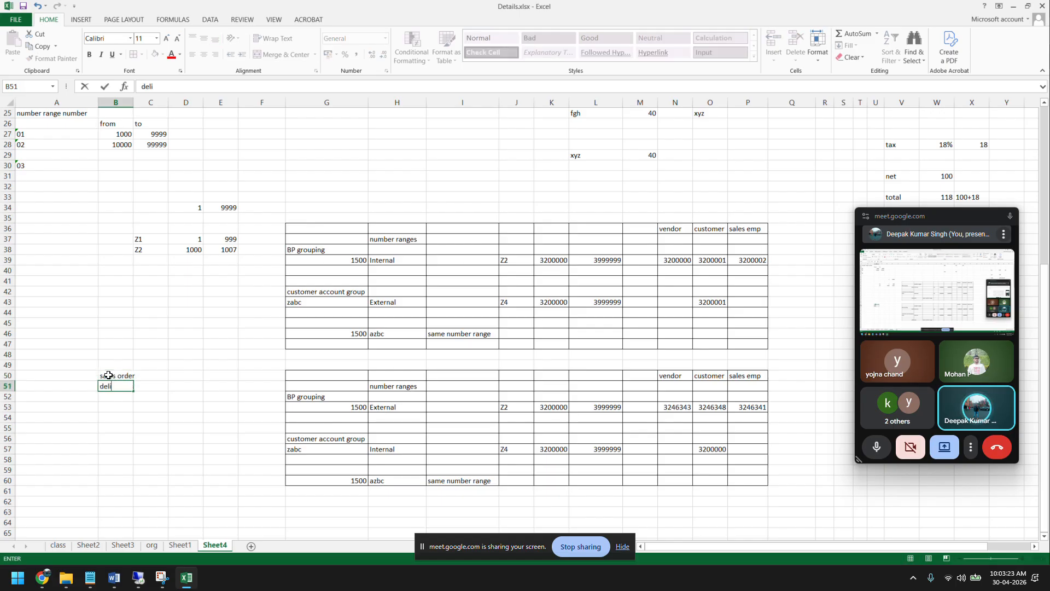
text(very)
key(Return)
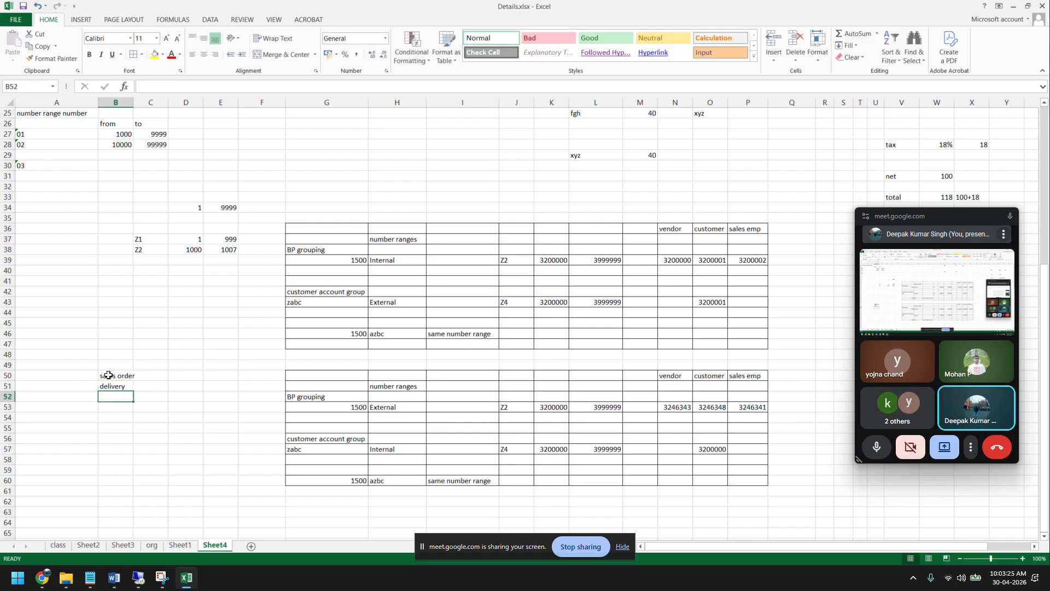
Step: Enter "invoice" in B52 and the sample number 1234 in C50 beside the sales order
text(invoice)
key(Return)
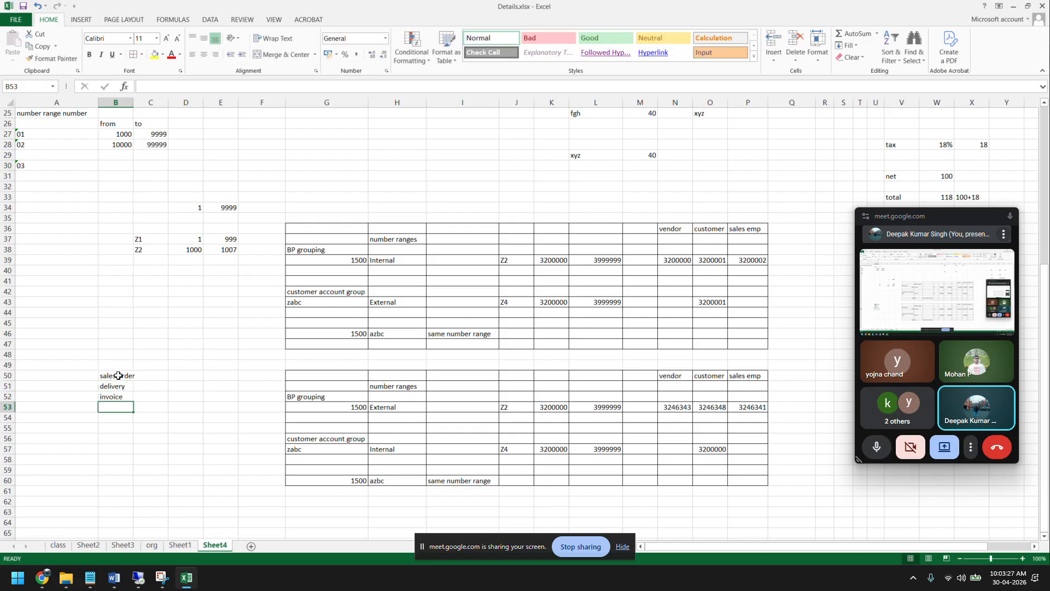
click(154, 375)
text(1234)
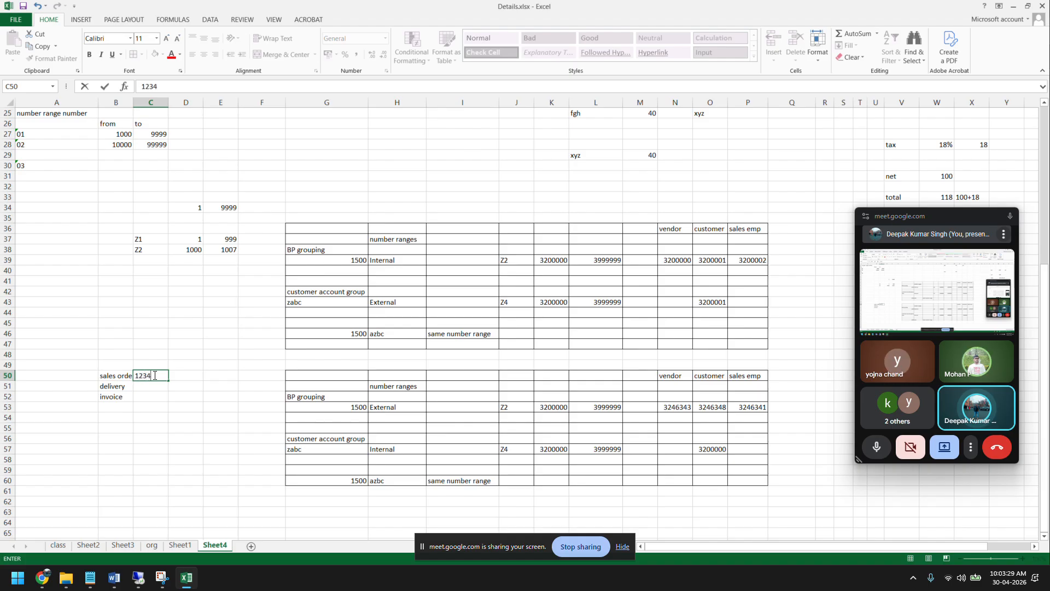
key(Return)
key(Return)
Step: Copy the sample number from C50 into C51 for the delivery and C52 for the invoice
click(151, 375)
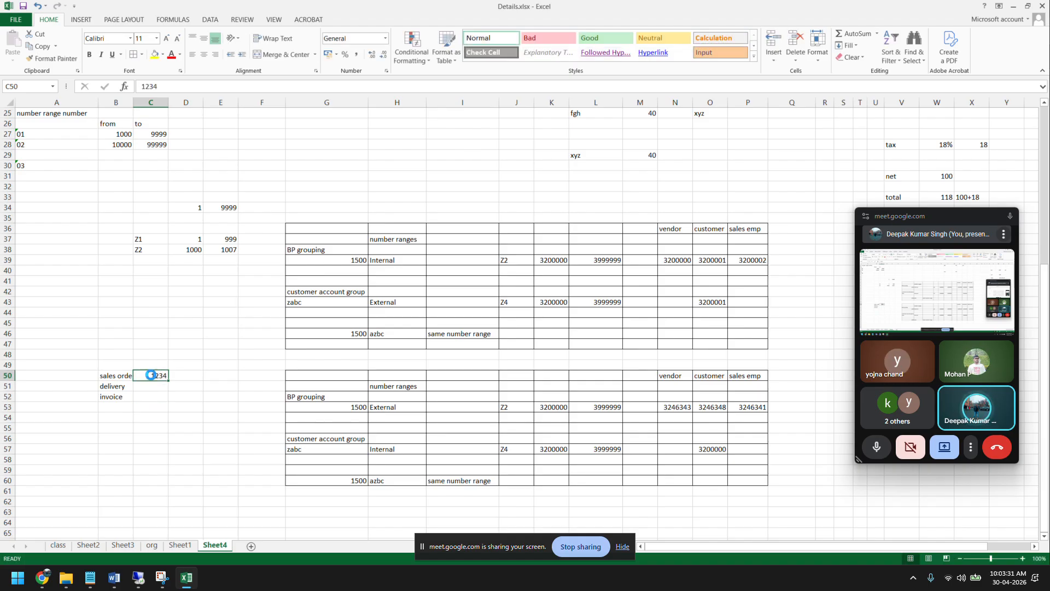
key(ctrl+c)
click(151, 385)
key(ctrl+v)
click(150, 396)
key(ctrl+v)
click(145, 426)
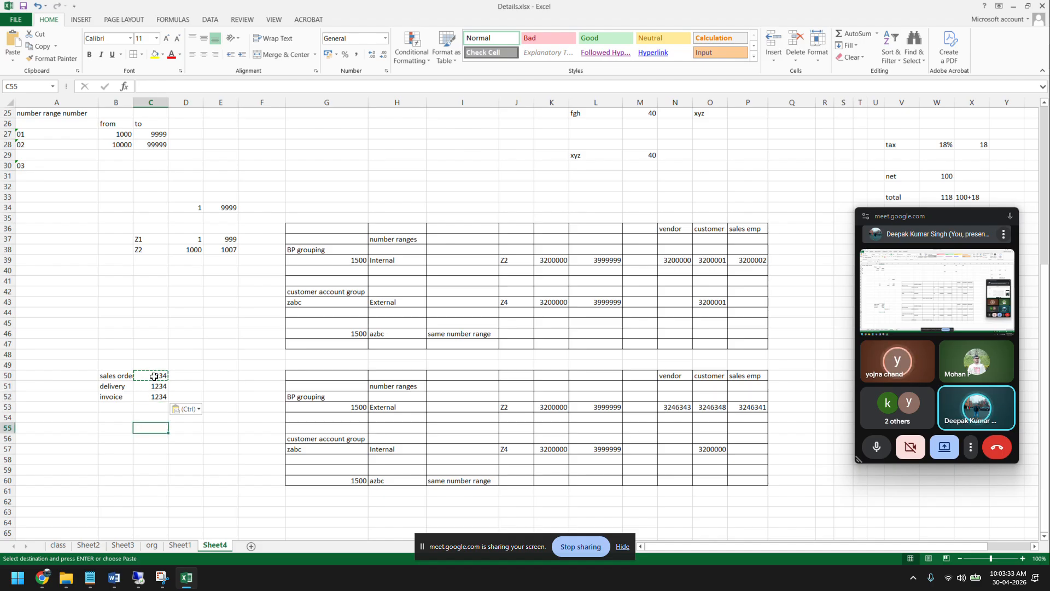
Step: Compare the sales order, delivery and invoice numbers in C50:C52 with the internal Z2 number range in J39:L39
drag(153, 377, 151, 395)
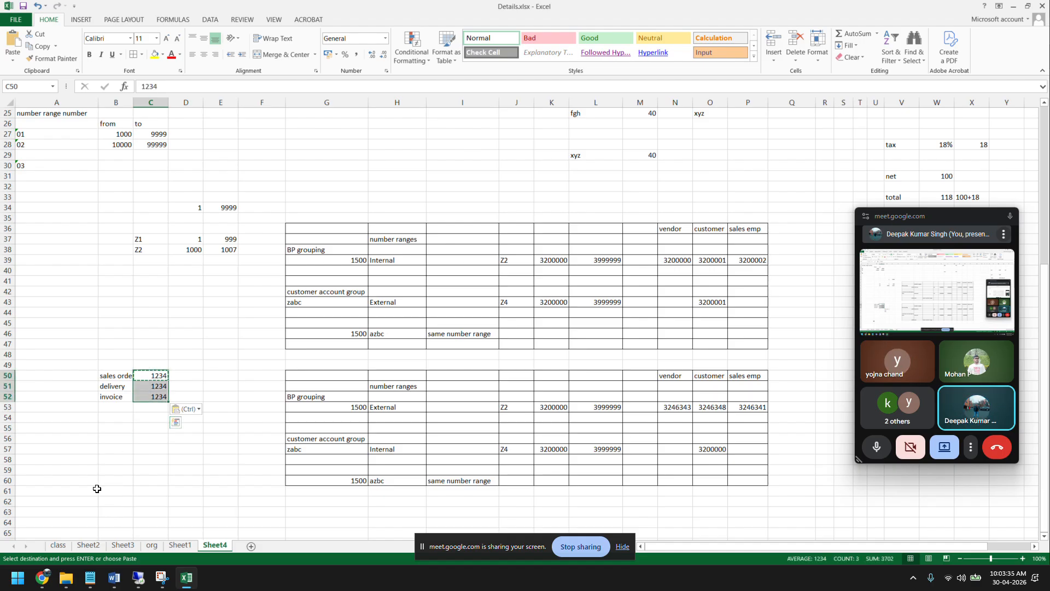
click(136, 376)
drag(131, 396, 144, 394)
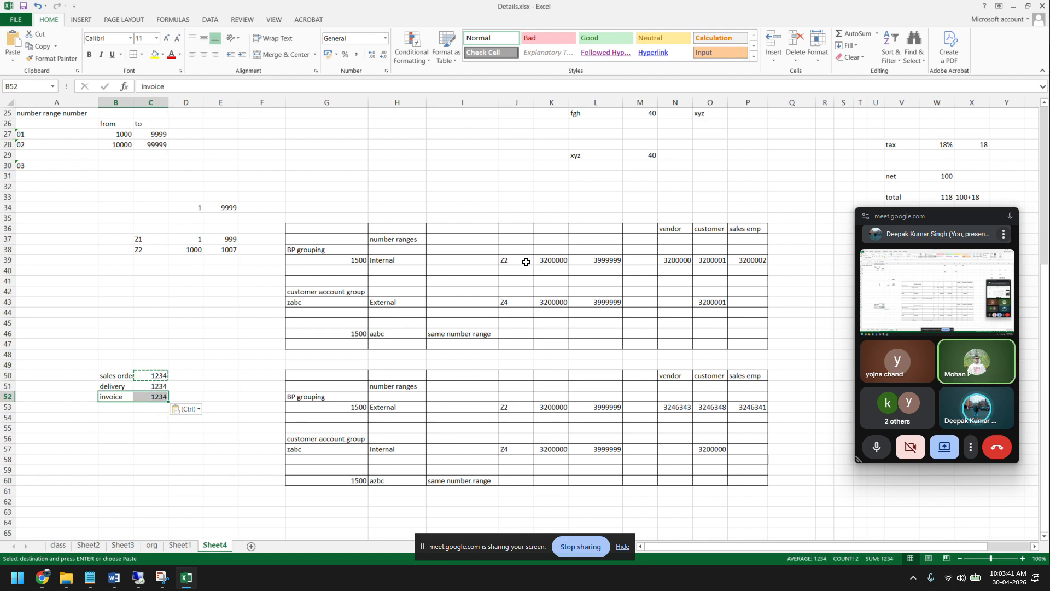
drag(526, 262, 584, 259)
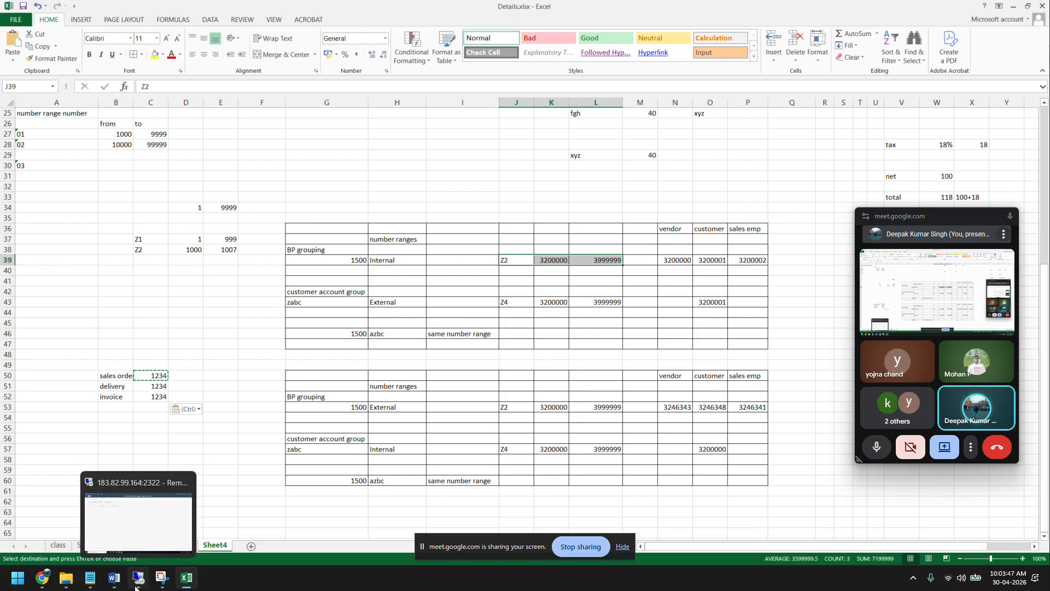
Step: Switch to the SAP display organization window in the remote desktop session and start the business partner transaction with /nbp
click(139, 577)
click(342, 572)
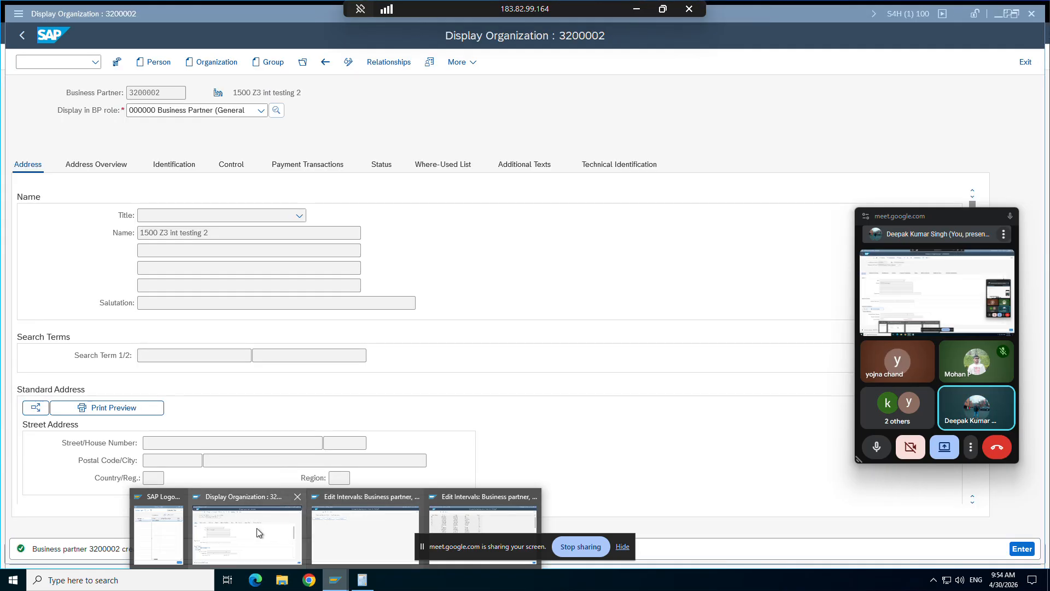
click(254, 533)
click(58, 62)
text(/)
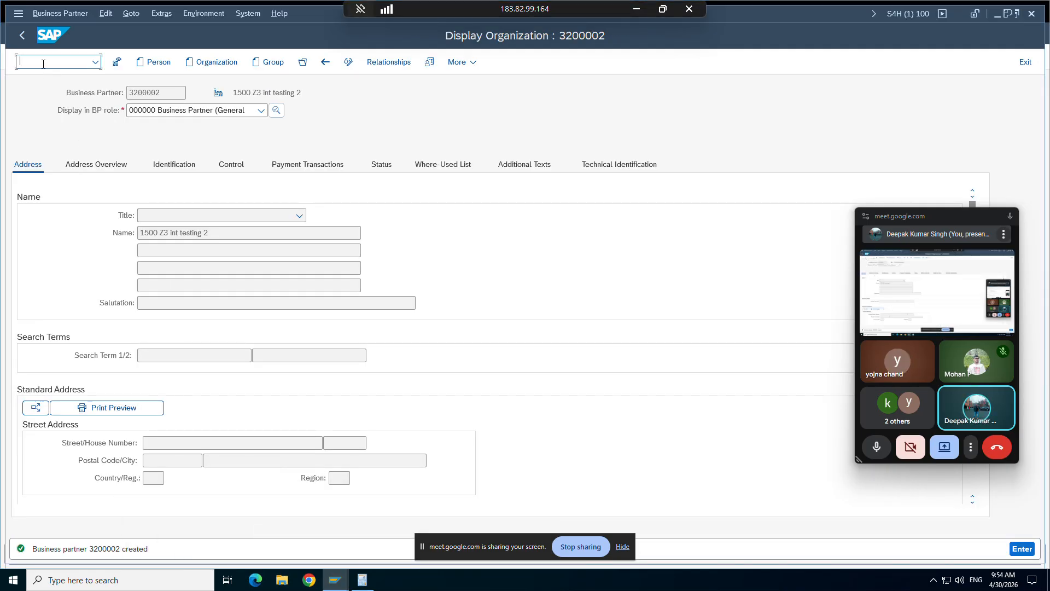
text(nbp)
key(Return)
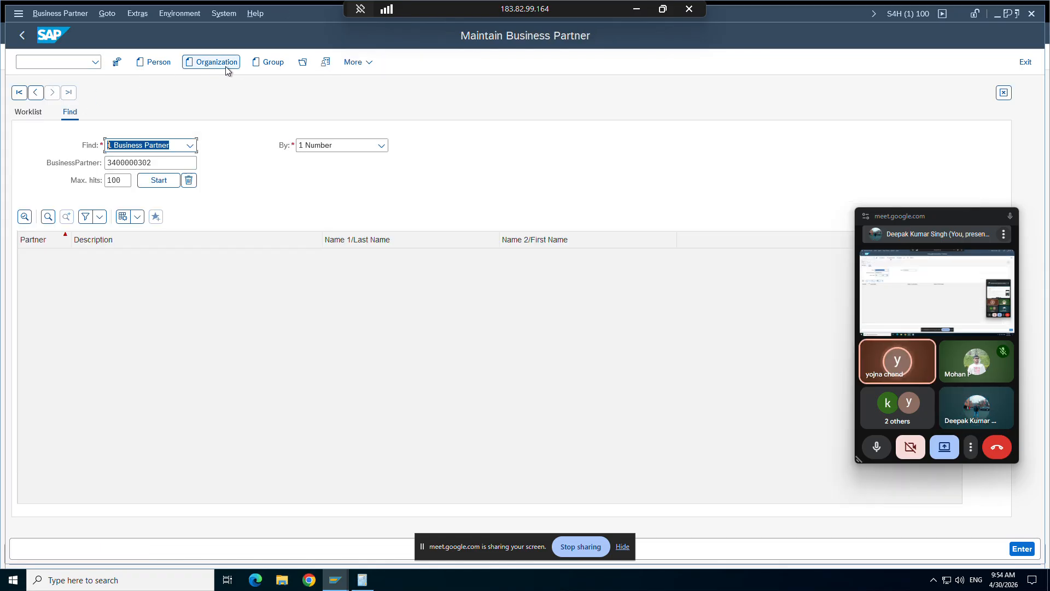
Step: Open the existing business partner "10 AM class" by its business partner number
click(304, 62)
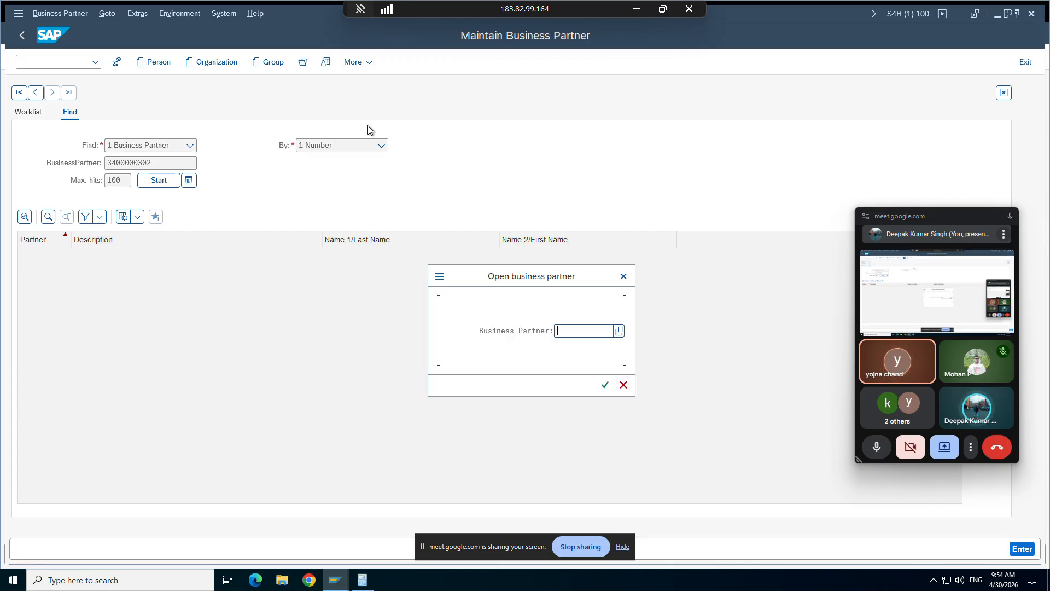
key(Return)
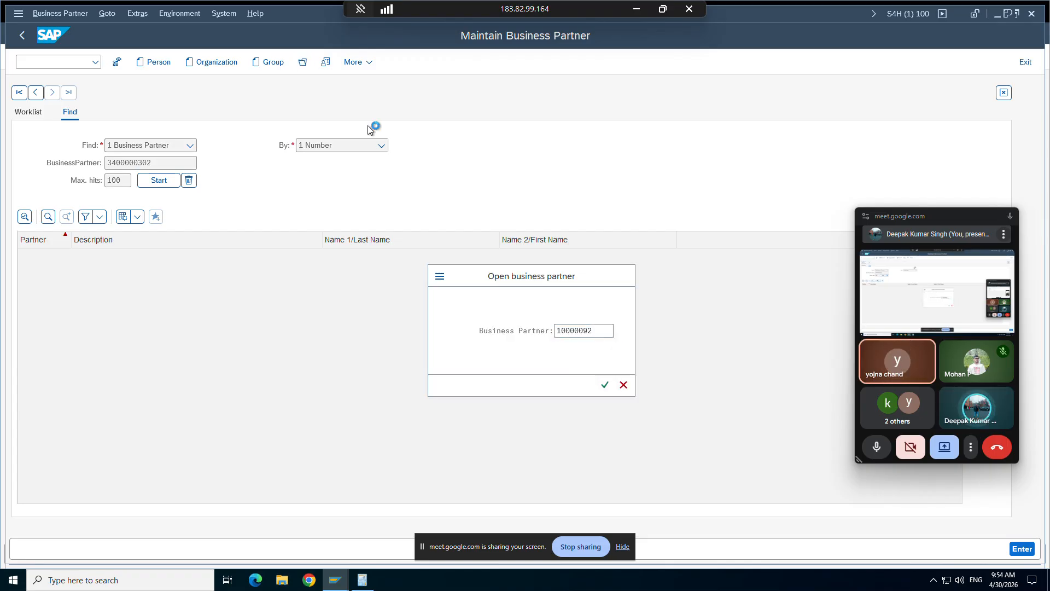
key(Return)
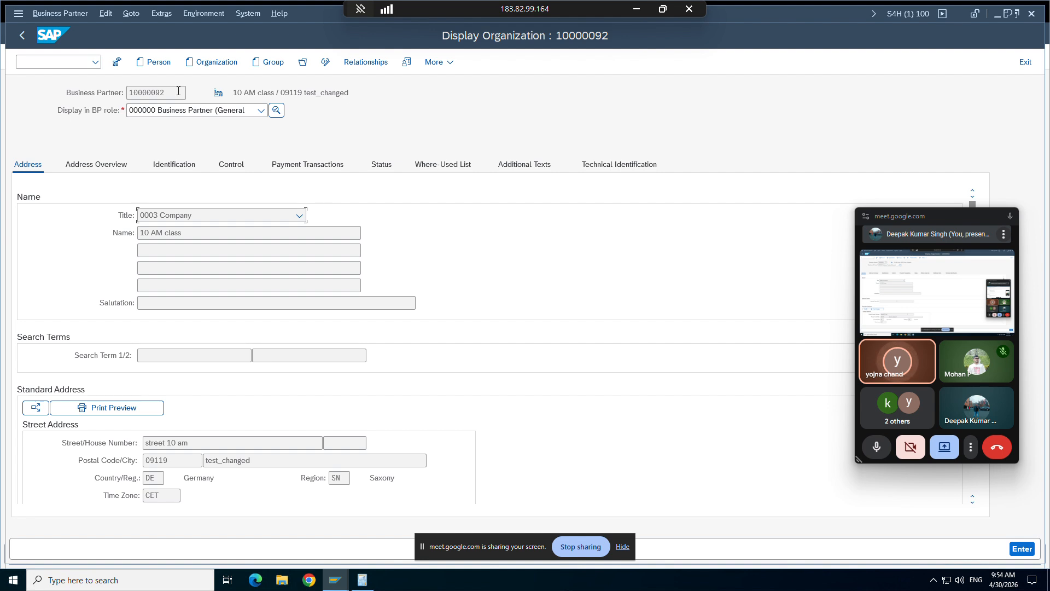
Step: Display the business partner in role FLCU01 Customer and show its customer general data
click(183, 110)
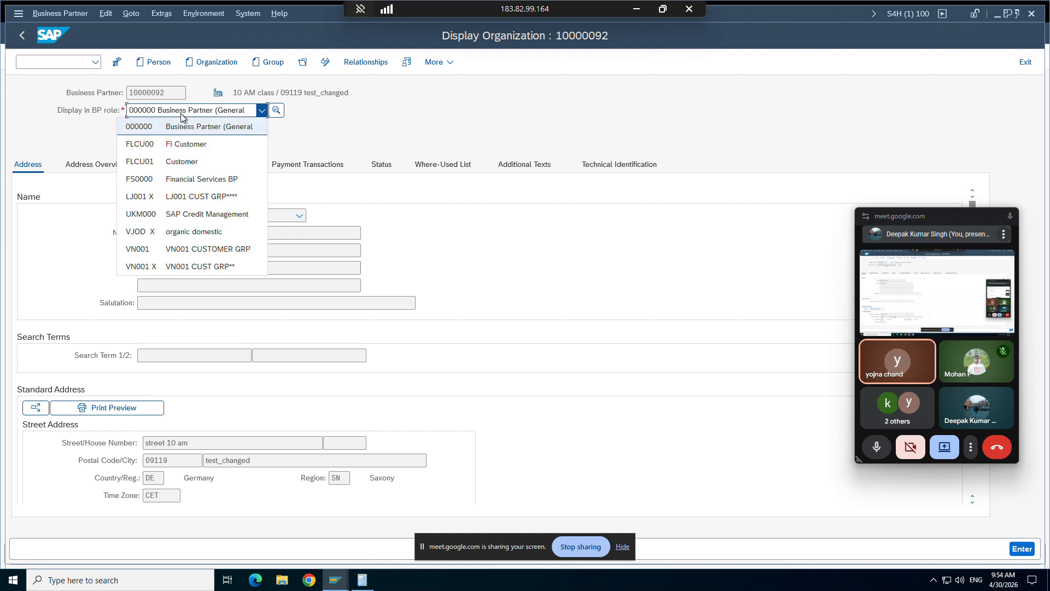
click(186, 161)
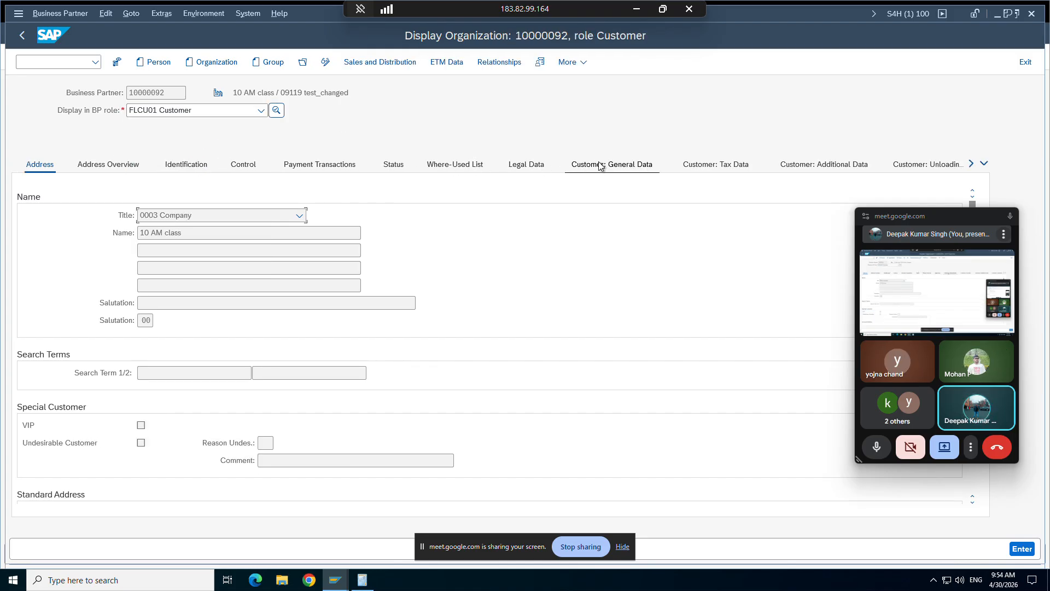
click(601, 165)
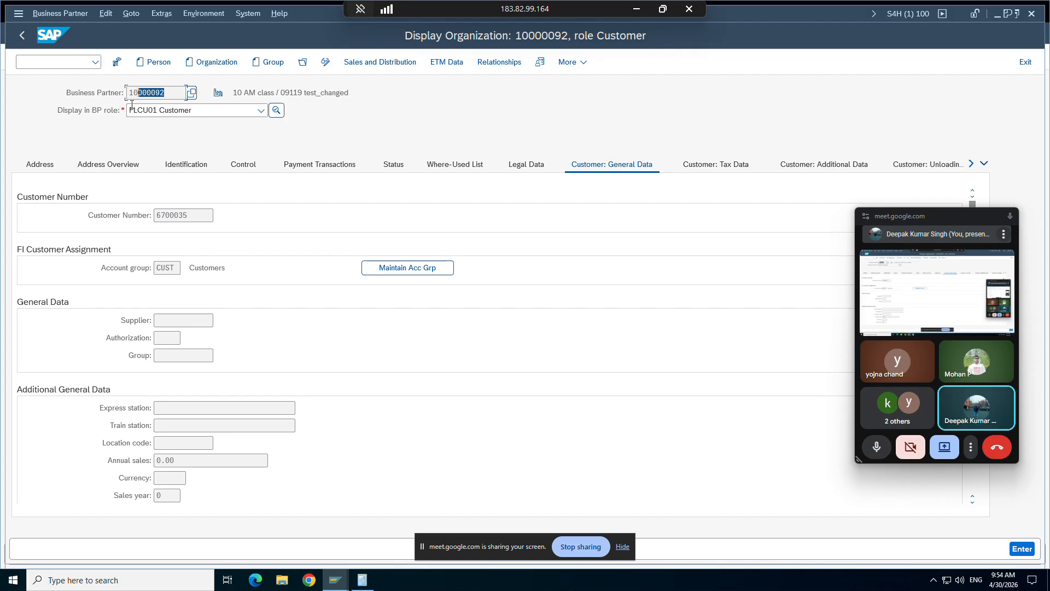
Step: Compare the business partner number with the customer number and check the customer's account group
double_click(180, 216)
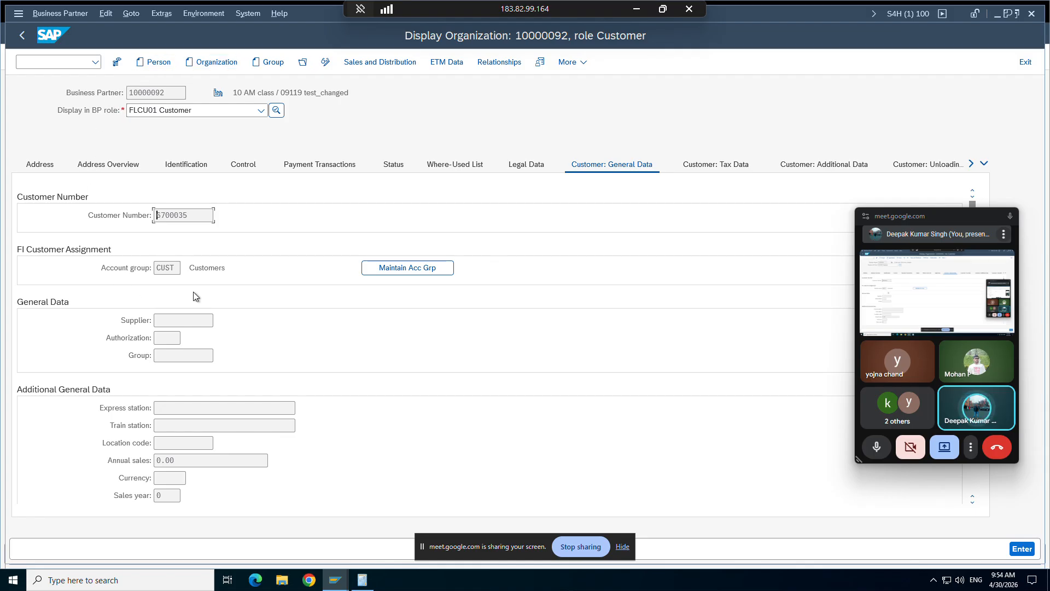
drag(168, 94, 129, 92)
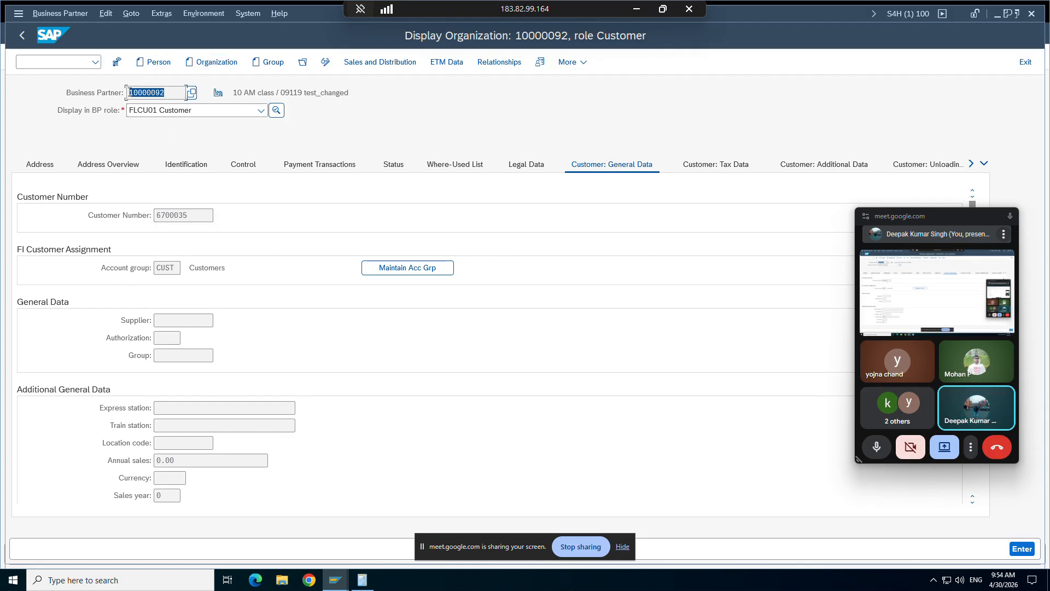
click(130, 93)
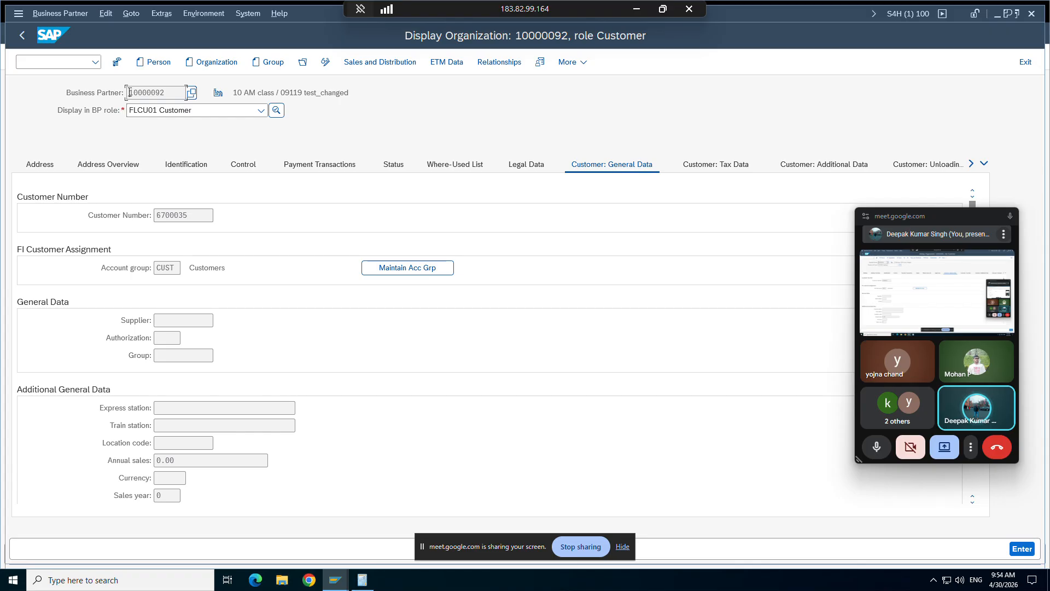
drag(193, 217, 154, 215)
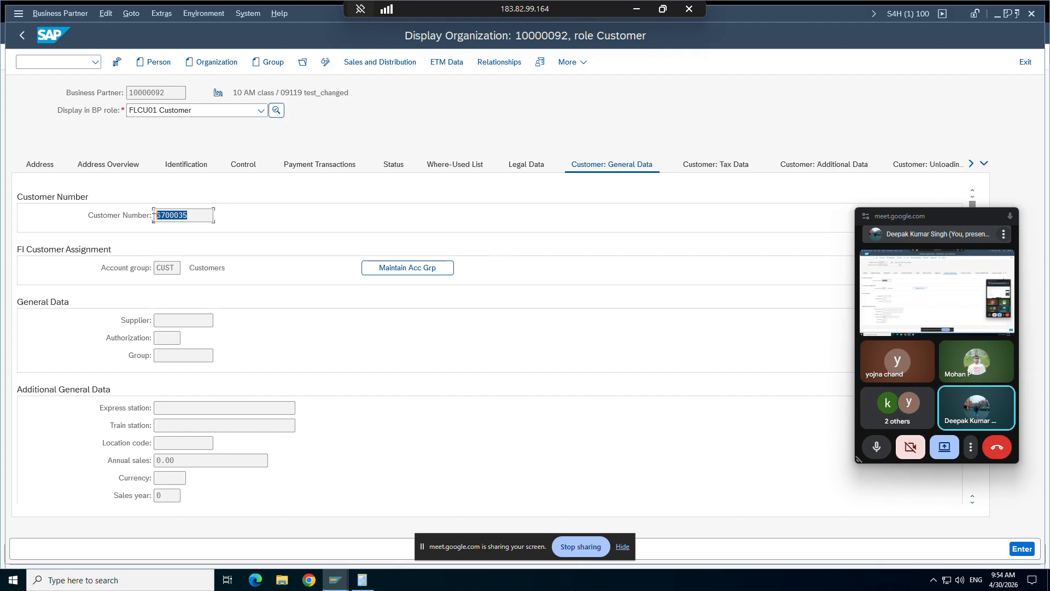
click(153, 216)
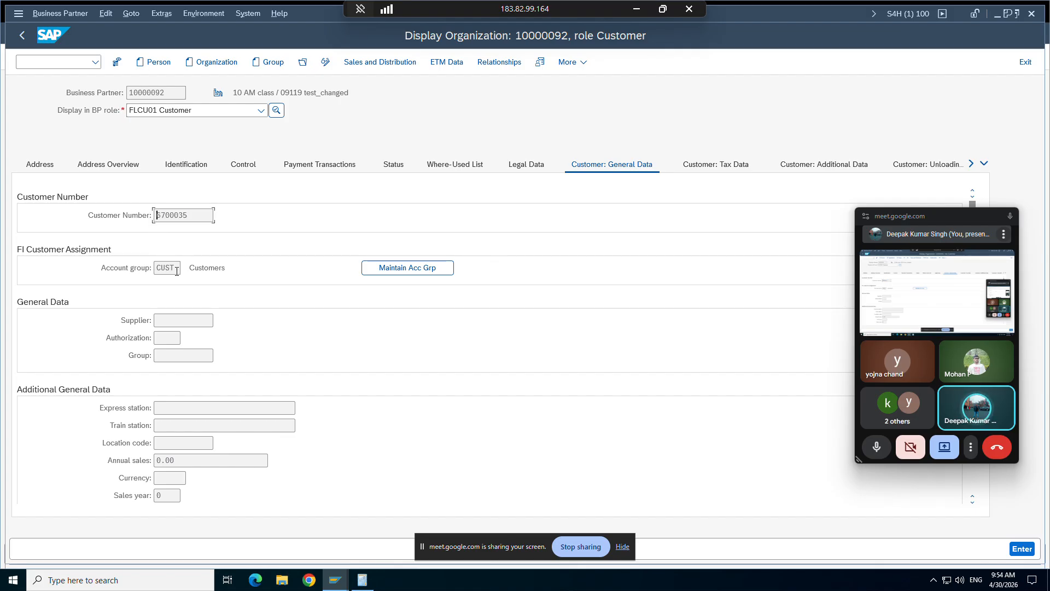
drag(177, 271, 166, 274)
click(157, 273)
drag(171, 215, 158, 215)
click(156, 215)
click(160, 94)
click(195, 216)
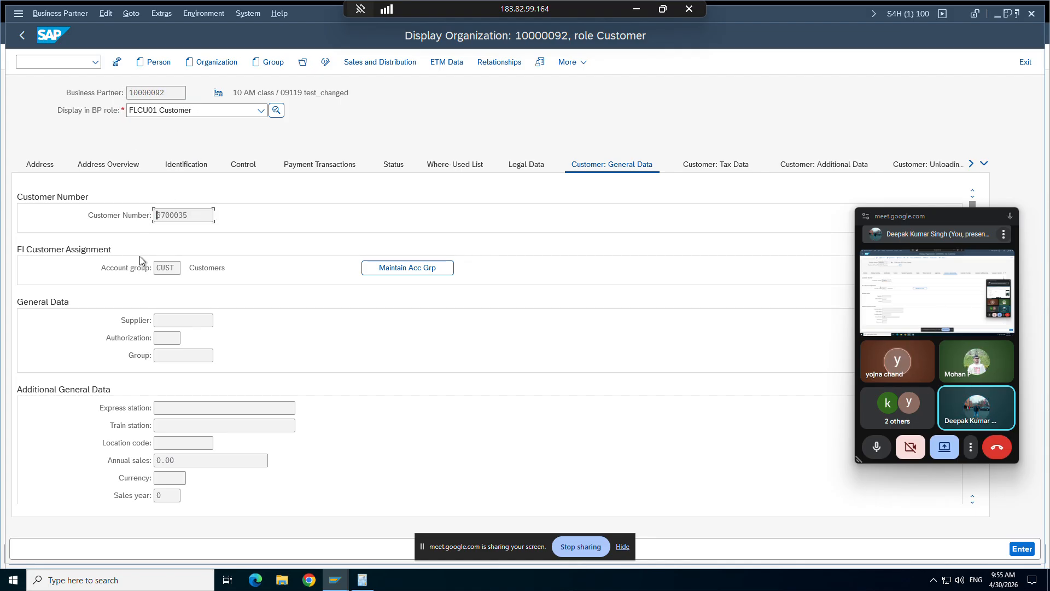